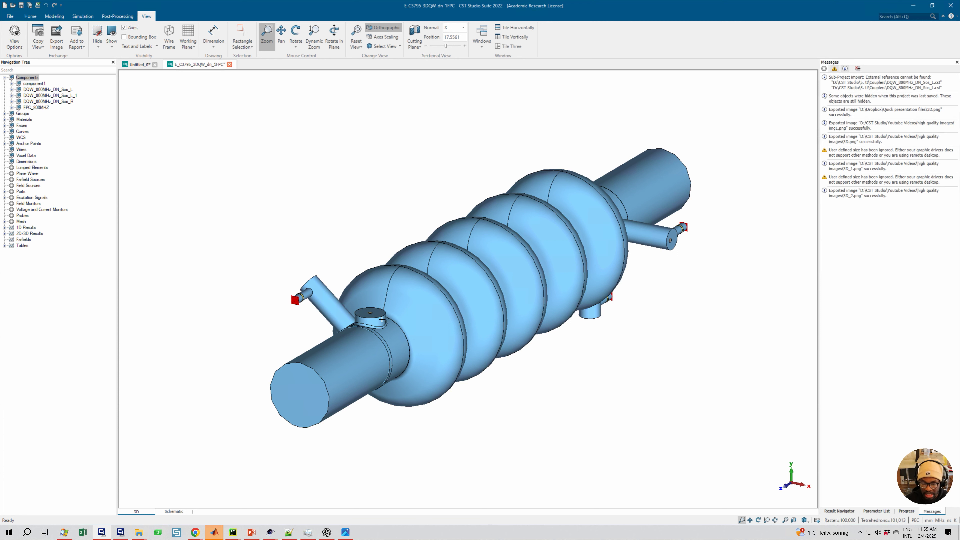
- Frame the whole cavity model large in the 3D view and set up an image export 1000 pixels wide and 800 high
scroll(475, 299, "up", 1)
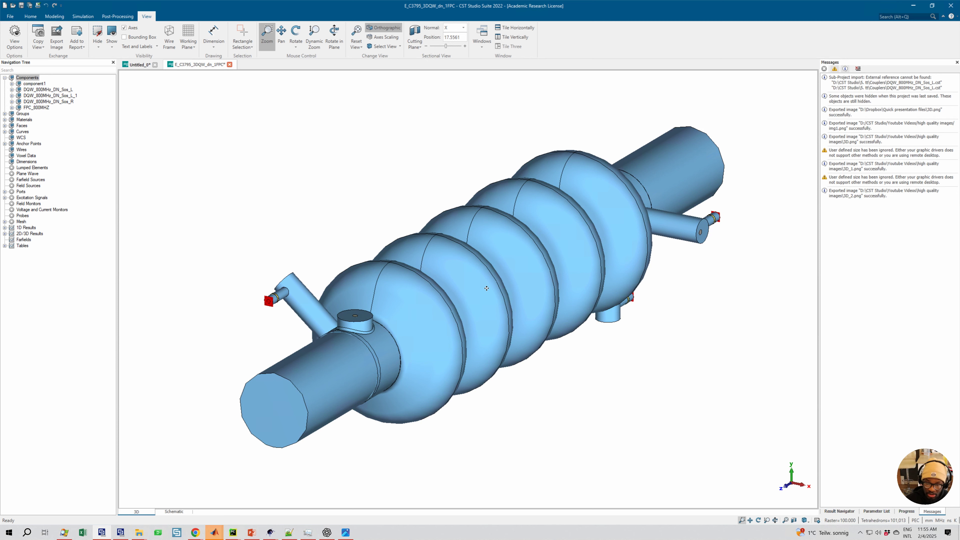
middle_click_drag(487, 288, 476, 280)
scroll(421, 258, "up", 1)
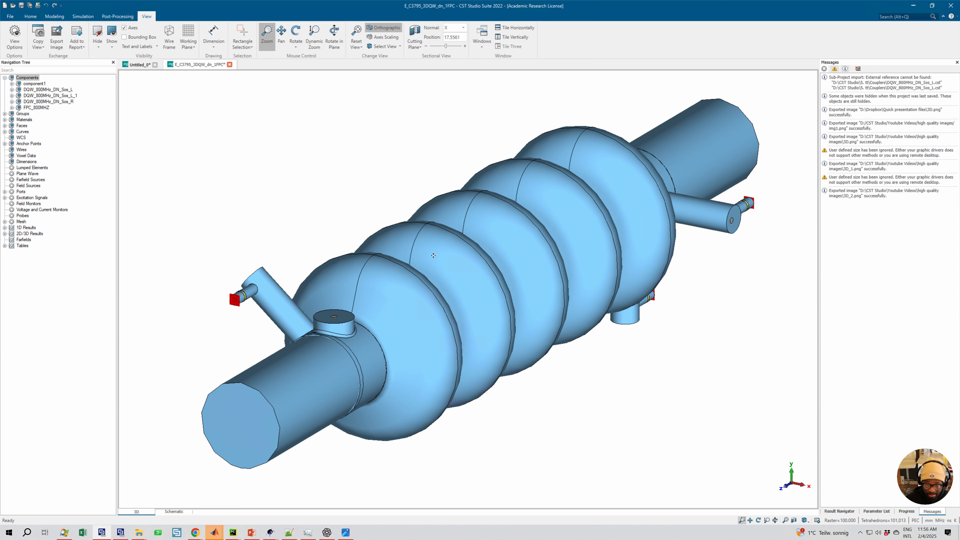
middle_click_drag(433, 256, 422, 246)
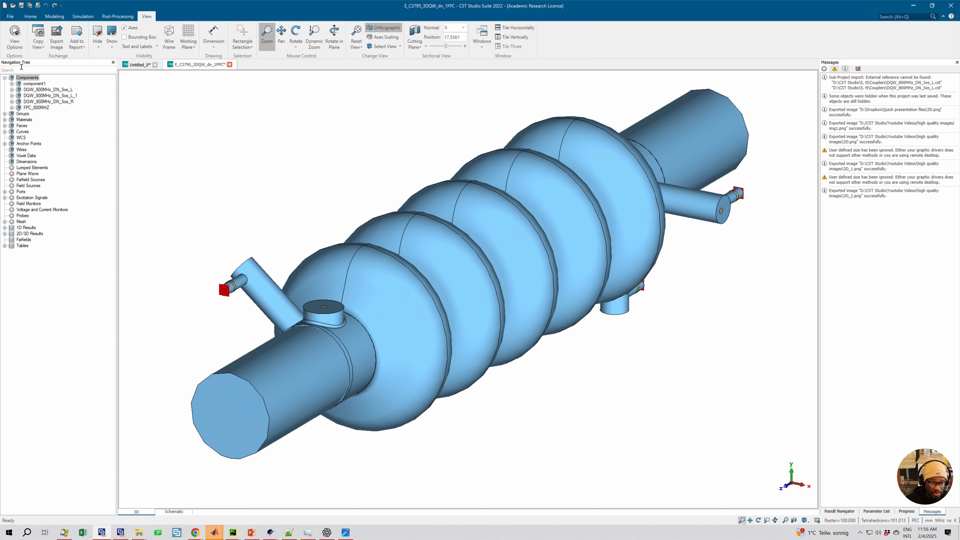
middle_click_drag(487, 236, 497, 244)
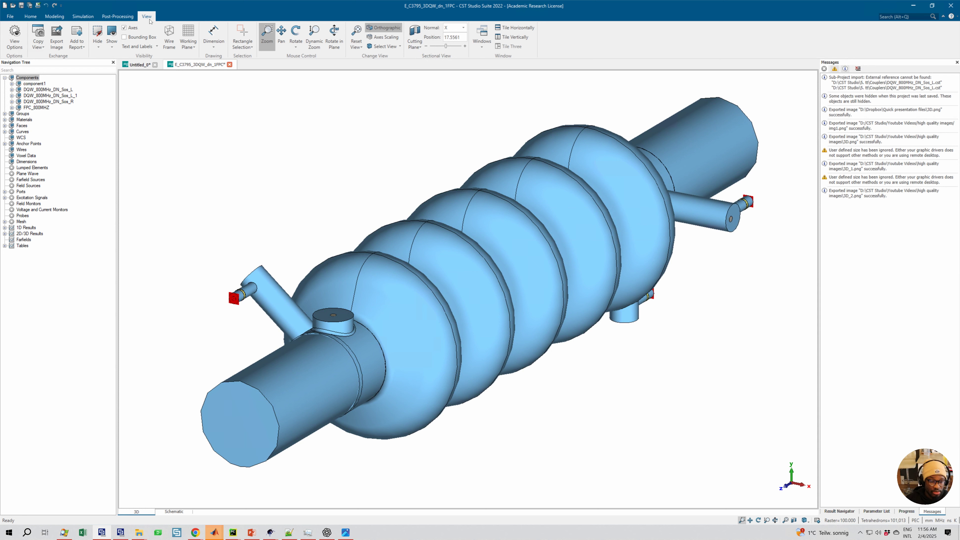
left_click(57, 42)
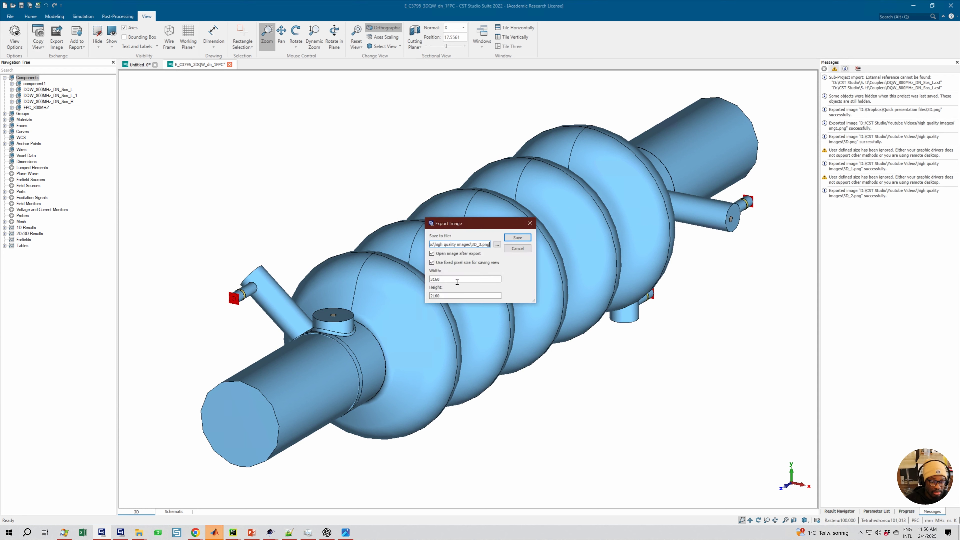
left_click_drag(445, 279, 418, 279)
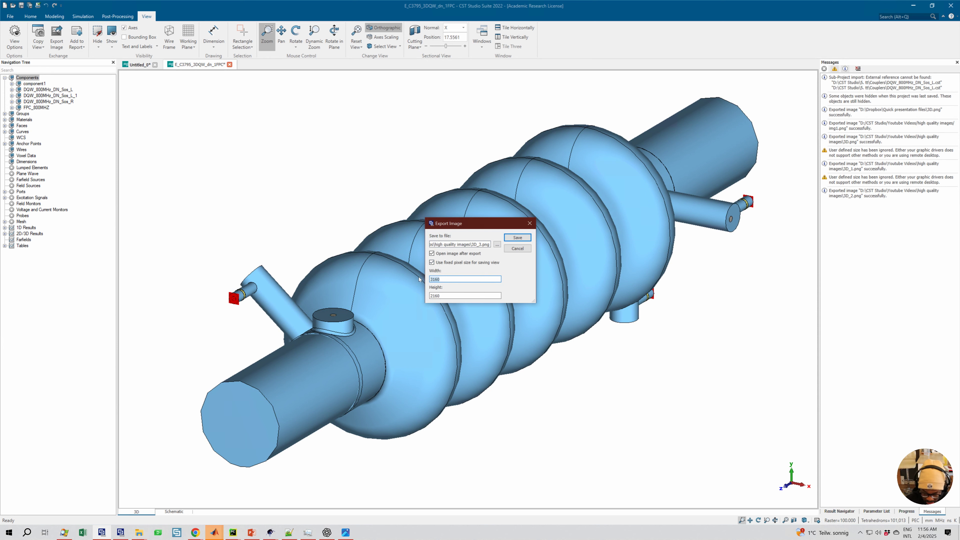
type("1000")
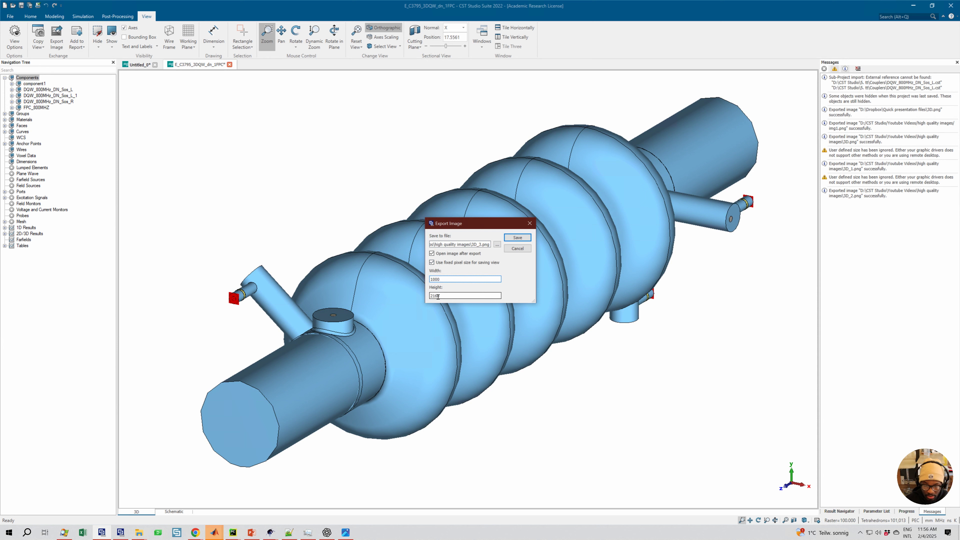
left_click_drag(441, 296, 421, 297)
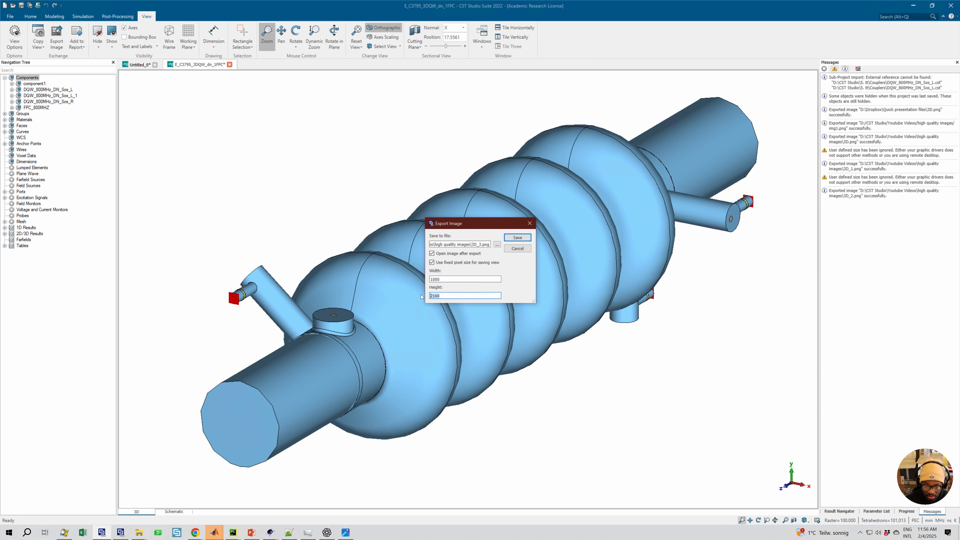
type("800")
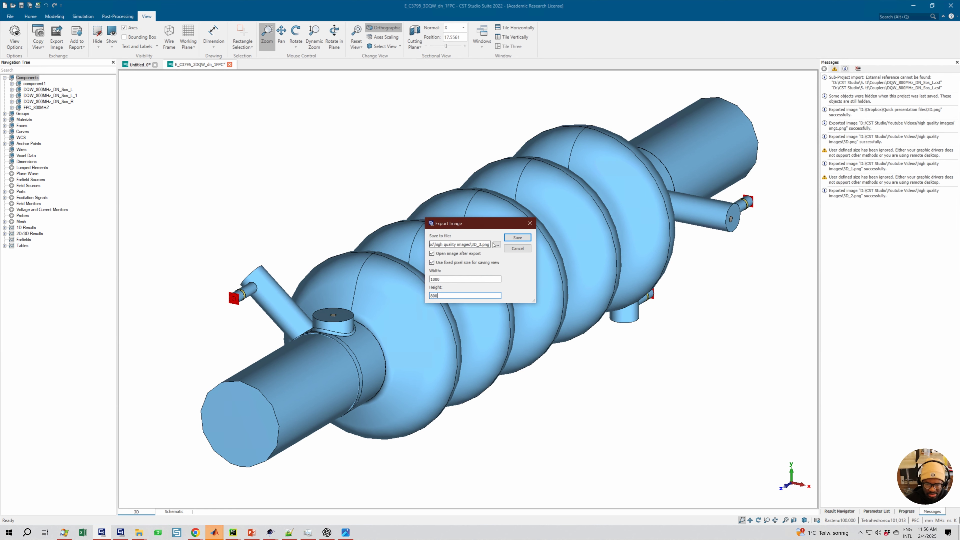
- Export the view as 3D_3.png with the image opening after export, and close the exported picture
left_click(432, 254)
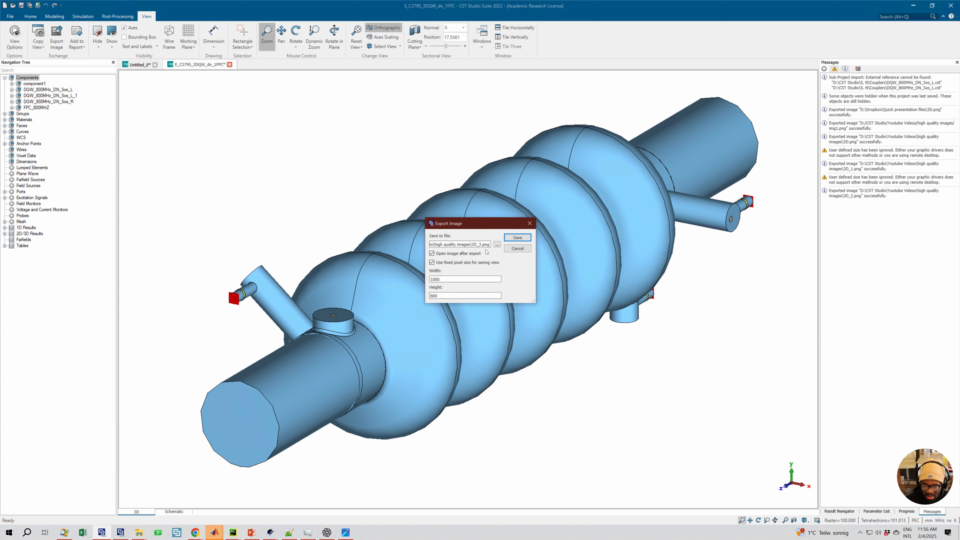
left_click(518, 238)
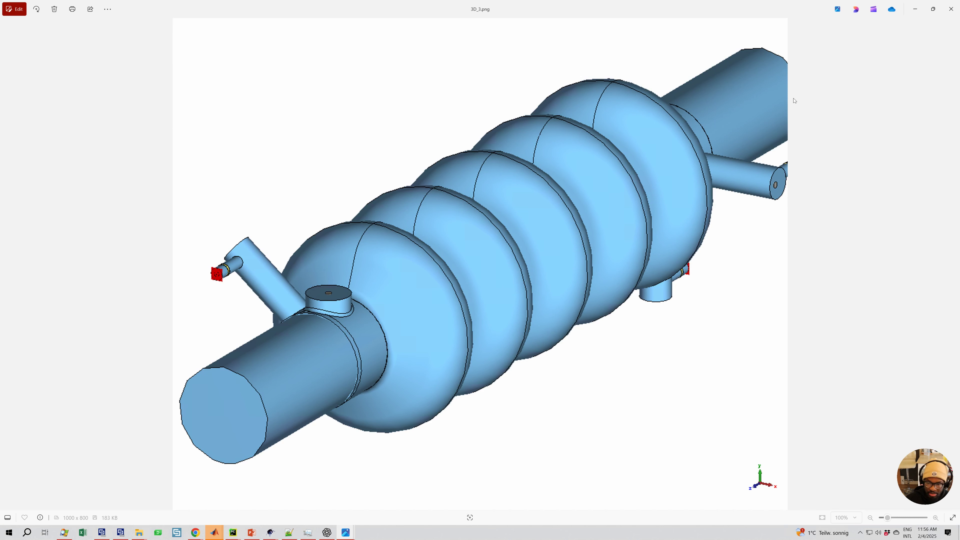
left_click(951, 8)
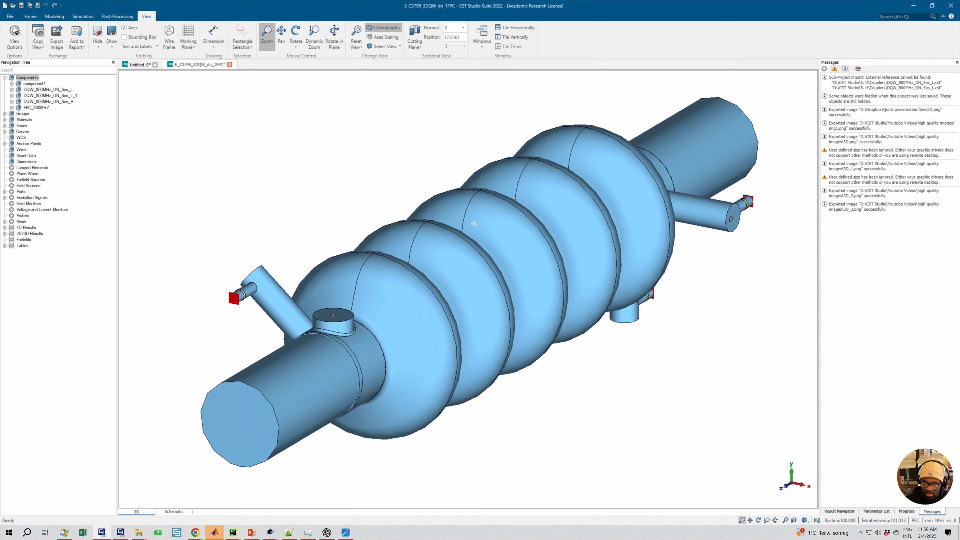
- Start another image export of the 3D view and set its width to 1200 pixels
left_click(91, 16)
left_click(146, 16)
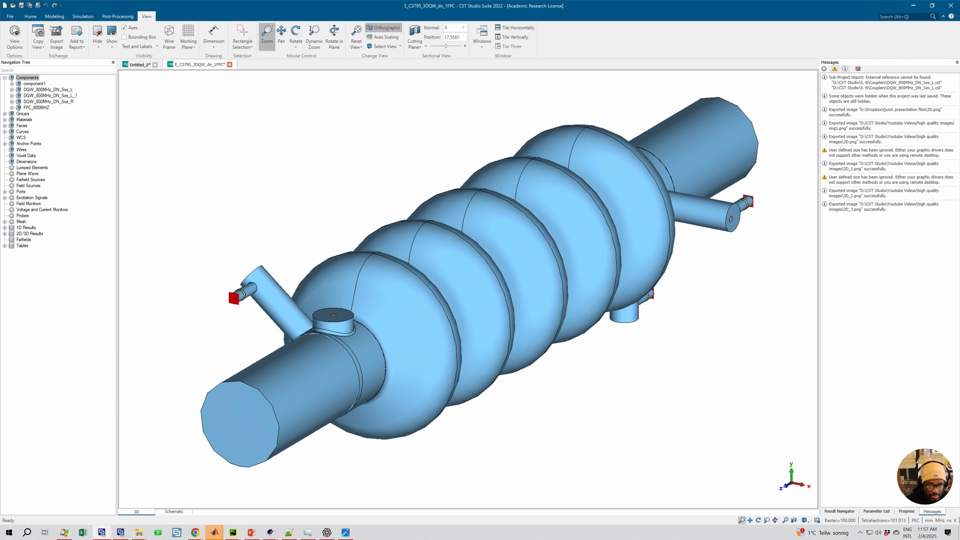
left_click(57, 38)
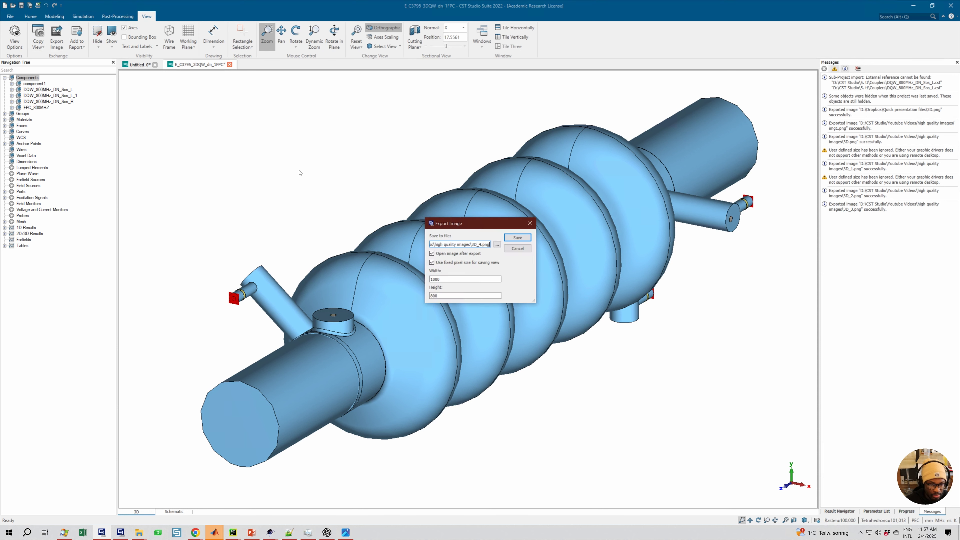
left_click(436, 280)
key("BackSpace")
type("2")
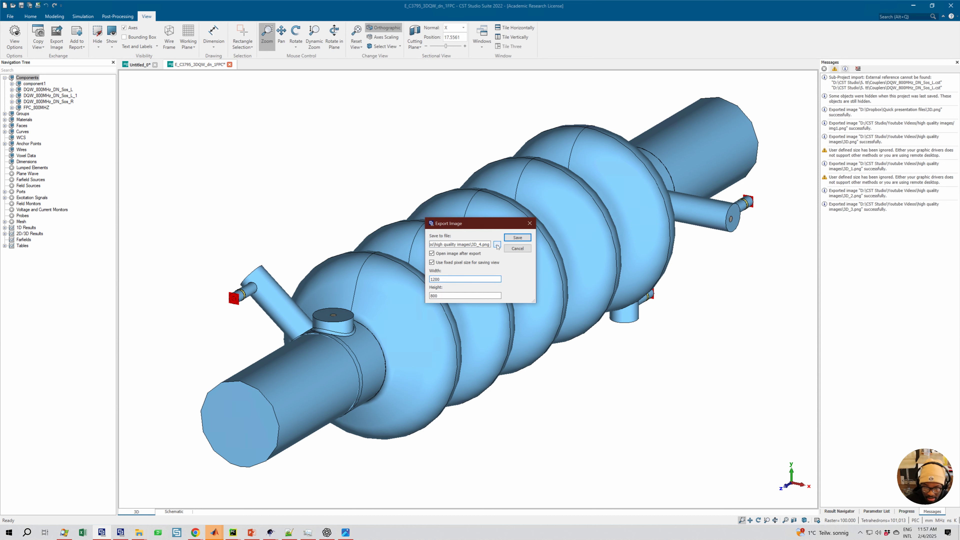
- Export the image as a PNG file named inmg in the high quality images folder
left_click(497, 244)
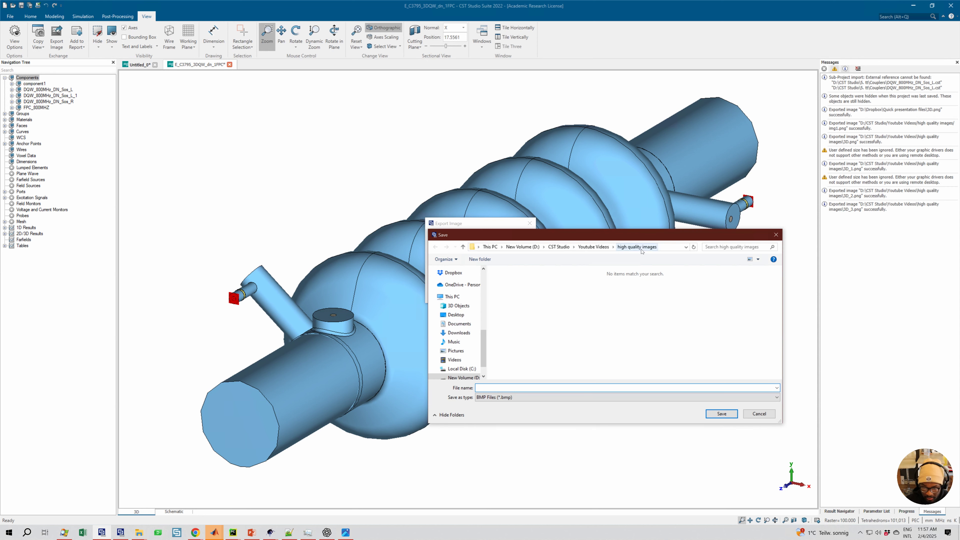
left_click(491, 398)
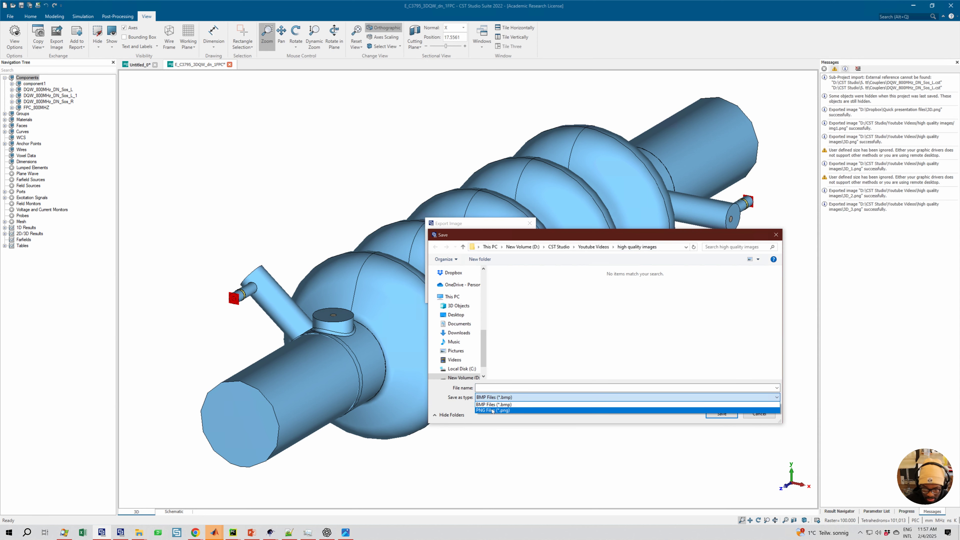
left_click(491, 410)
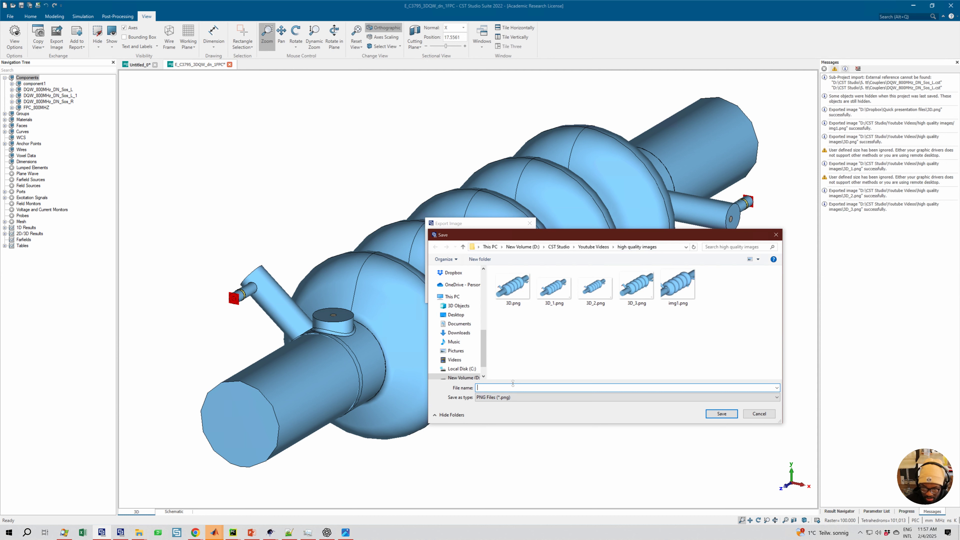
type("inmg")
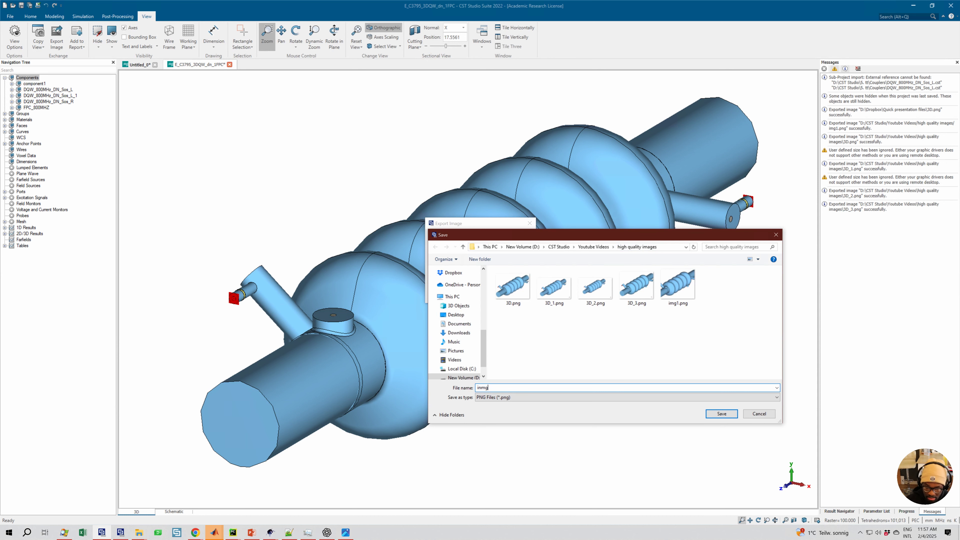
left_click(722, 414)
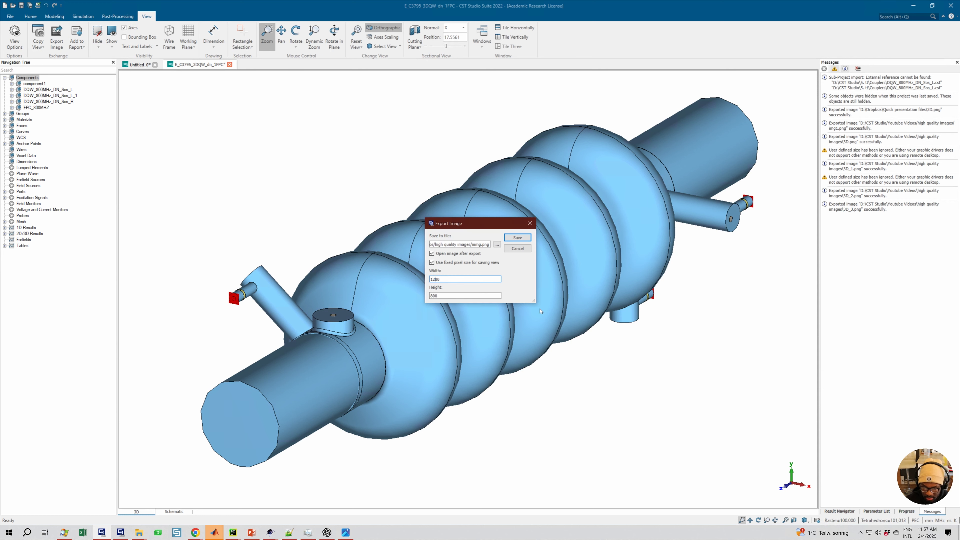
left_click_drag(469, 245, 490, 244)
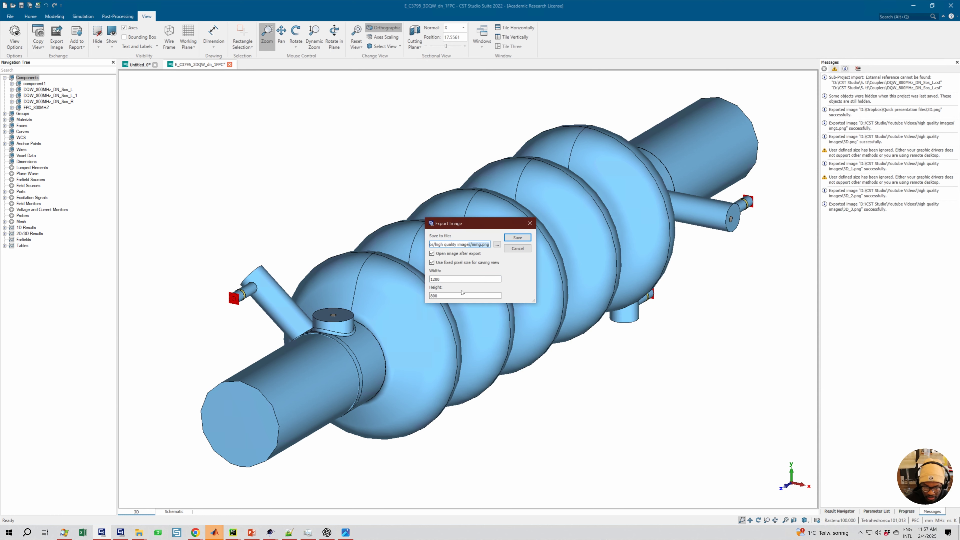
left_click(516, 237)
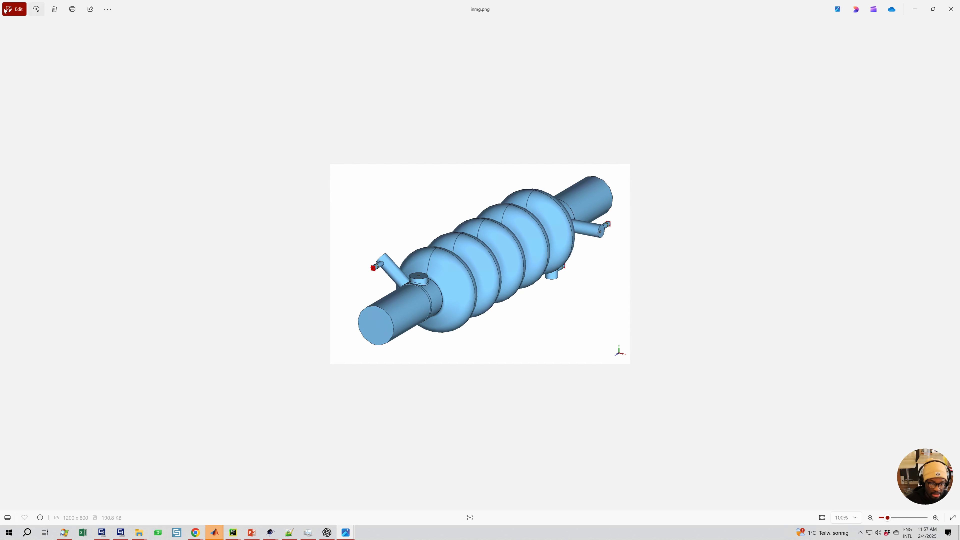
- Crop the exported inmg.png closely around the cavity to about 1039 x 706 pixels, leaving out the axis symbol
left_click(21, 9)
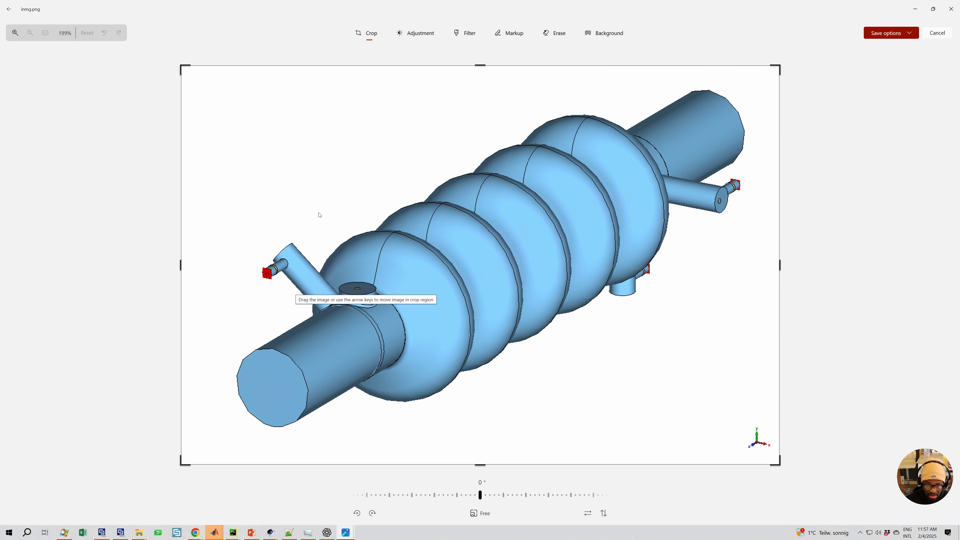
left_click_drag(218, 262, 180, 266)
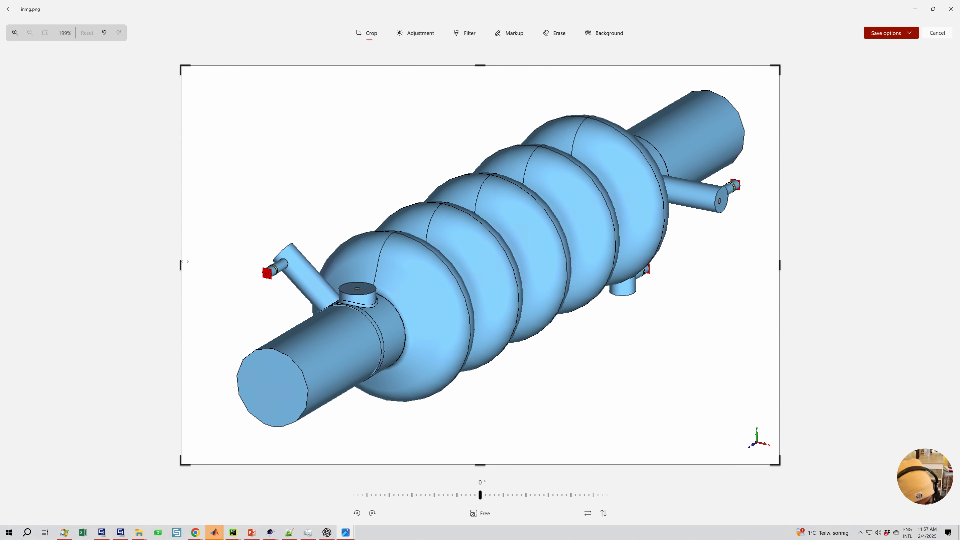
left_click_drag(185, 261, 234, 273)
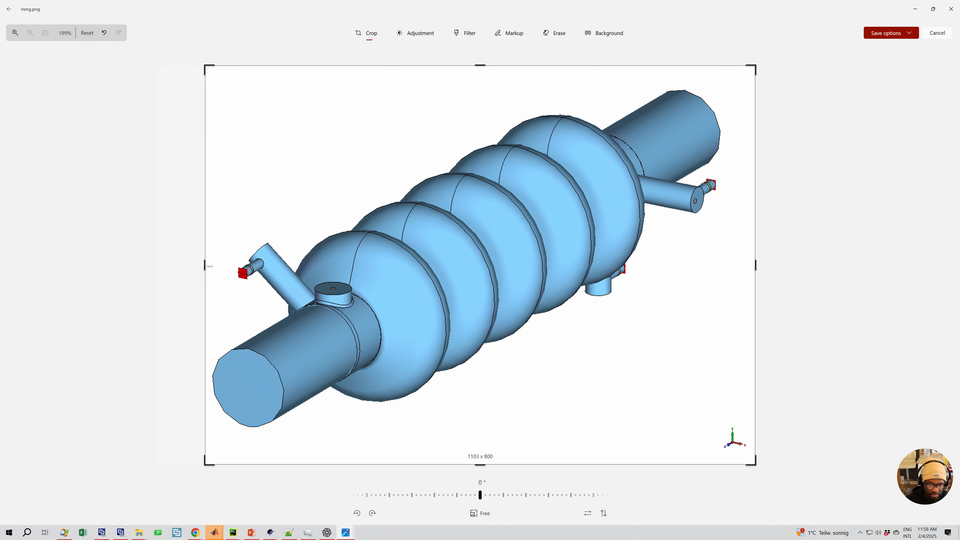
mouse_move(205, 264)
left_mouse_down()
mouse_move(196, 264)
mouse_move(221, 274)
left_mouse_up()
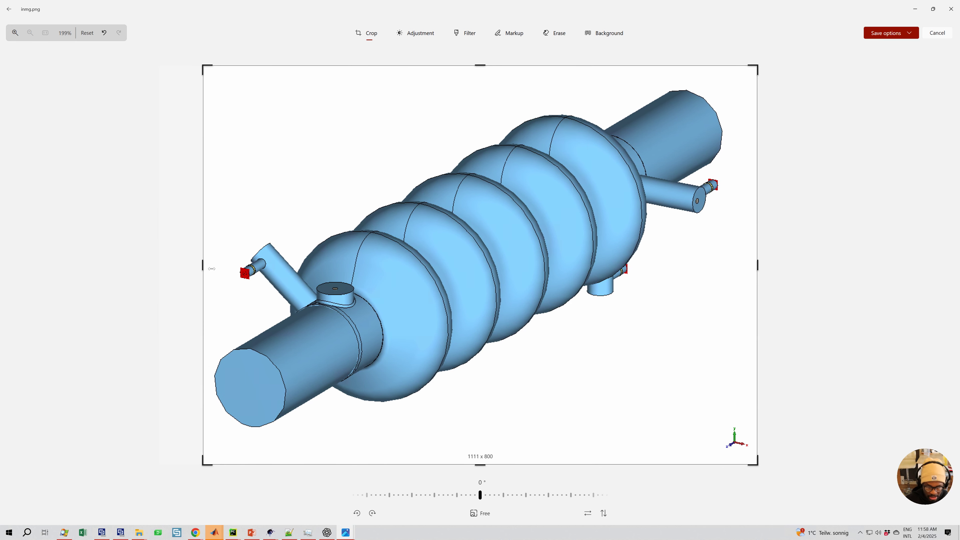
left_click_drag(753, 269, 739, 270)
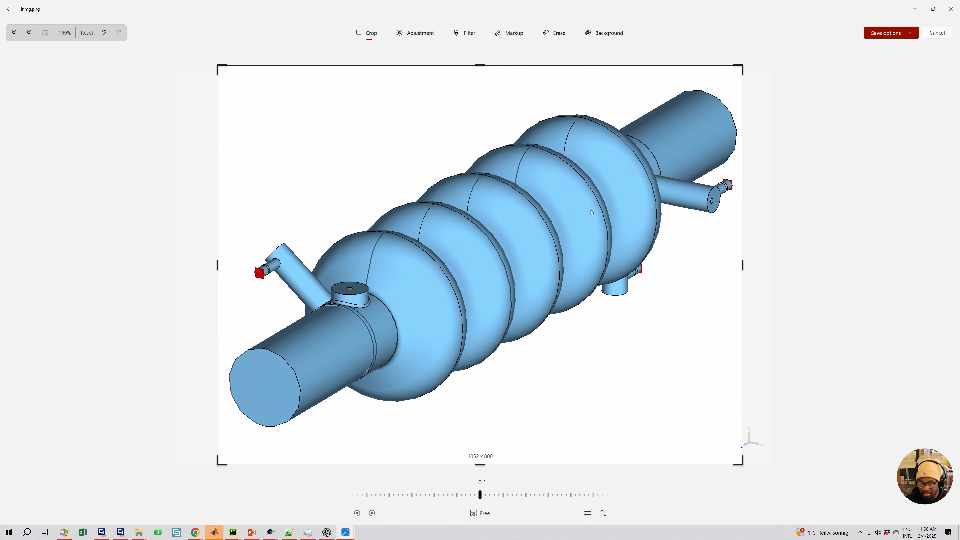
left_click_drag(481, 73, 486, 89)
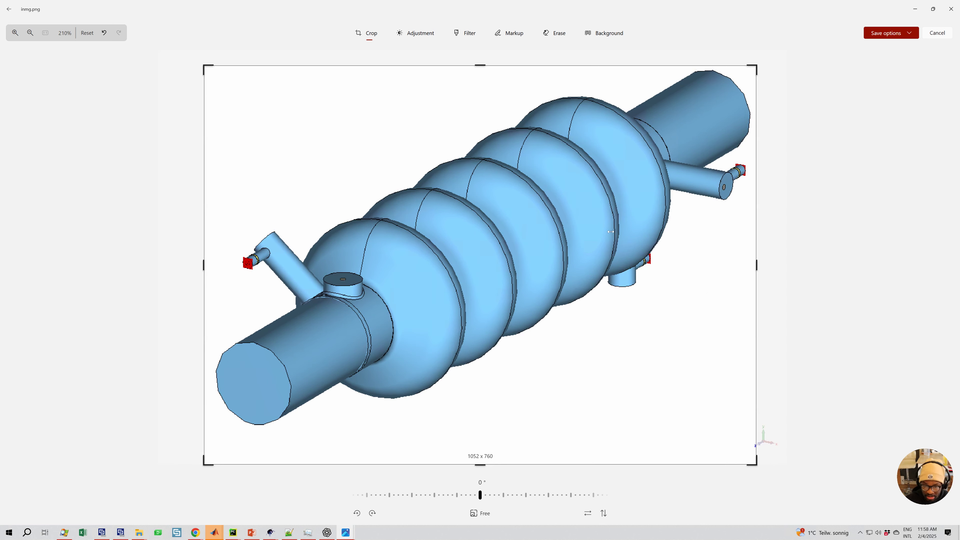
left_click_drag(208, 267, 221, 277)
left_click_drag(475, 453, 489, 428)
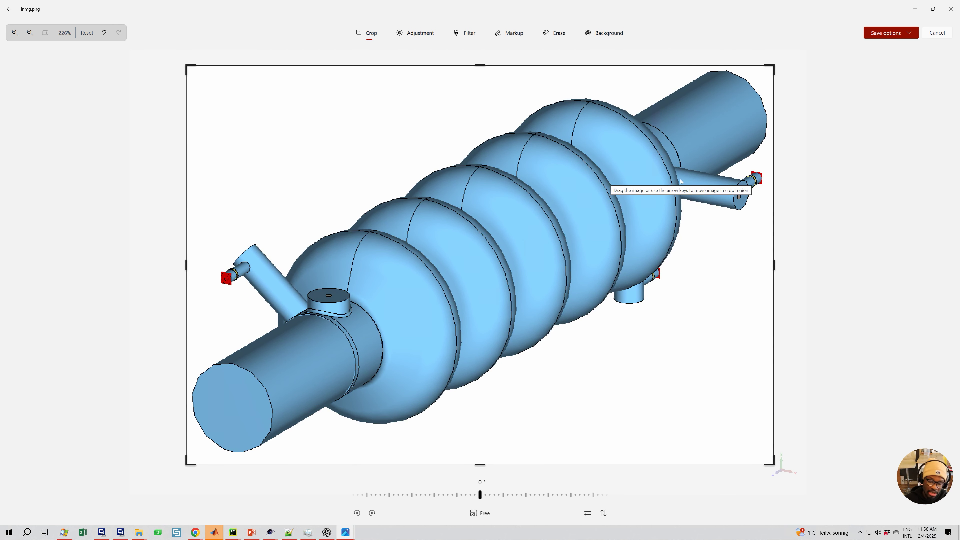
- Save the cropped inmg.png and close the image viewer to return to the CST model
left_click(894, 36)
left_click(889, 59)
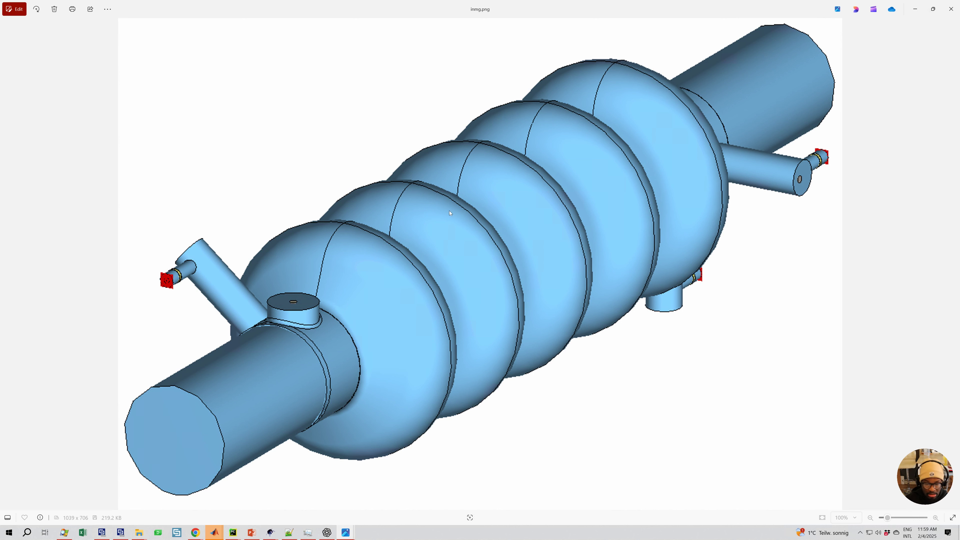
left_click(951, 9)
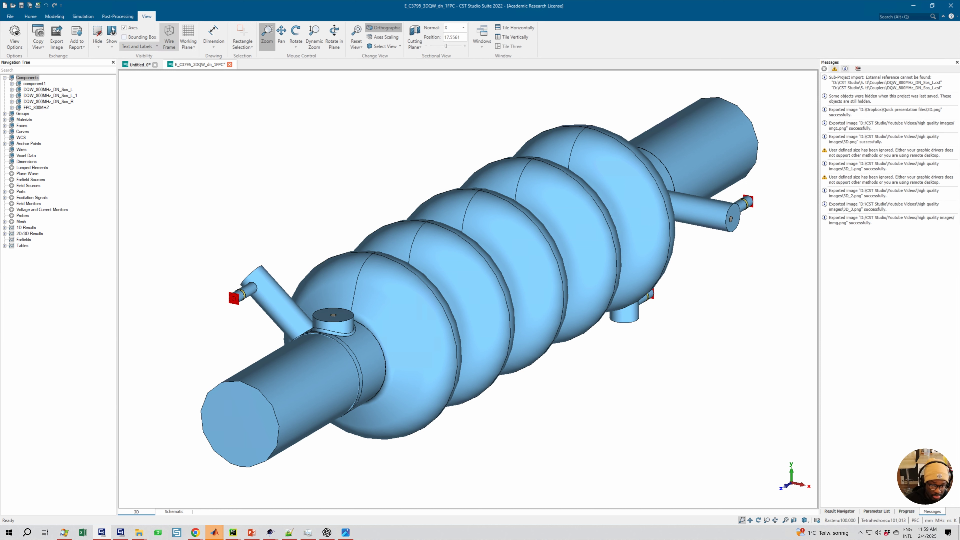
- Start a new image export of the 3D view with a width of 3160 and a height of 2160 pixels
left_click(56, 38)
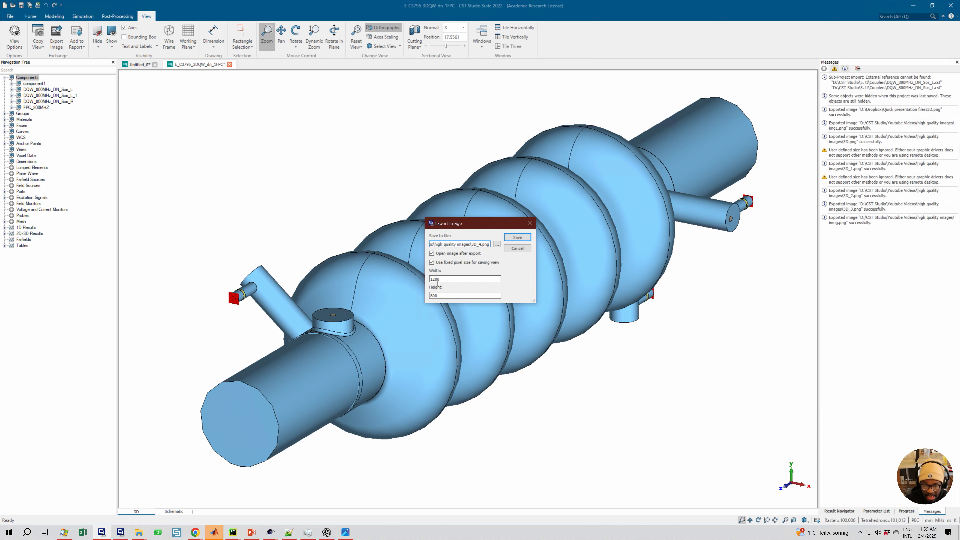
double_click(446, 280)
type("316")
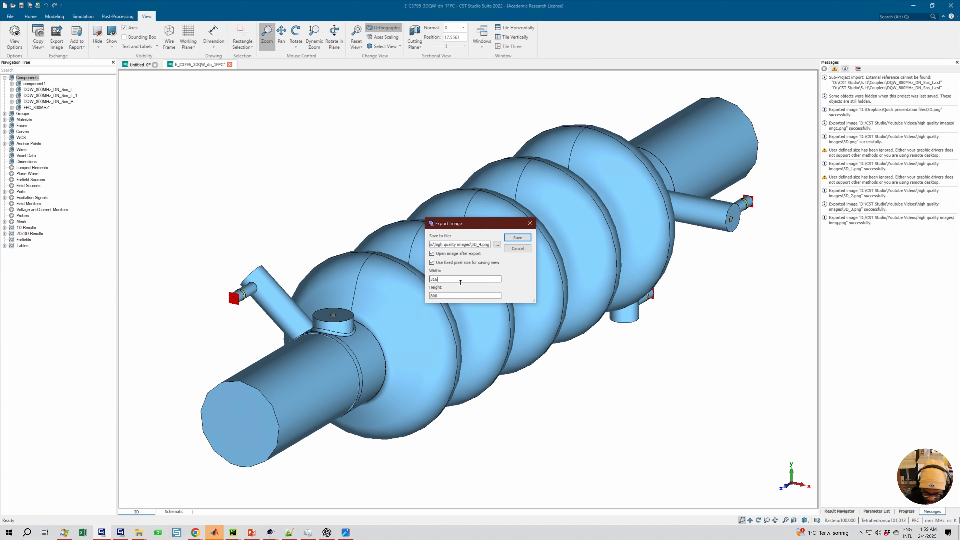
key("Tab")
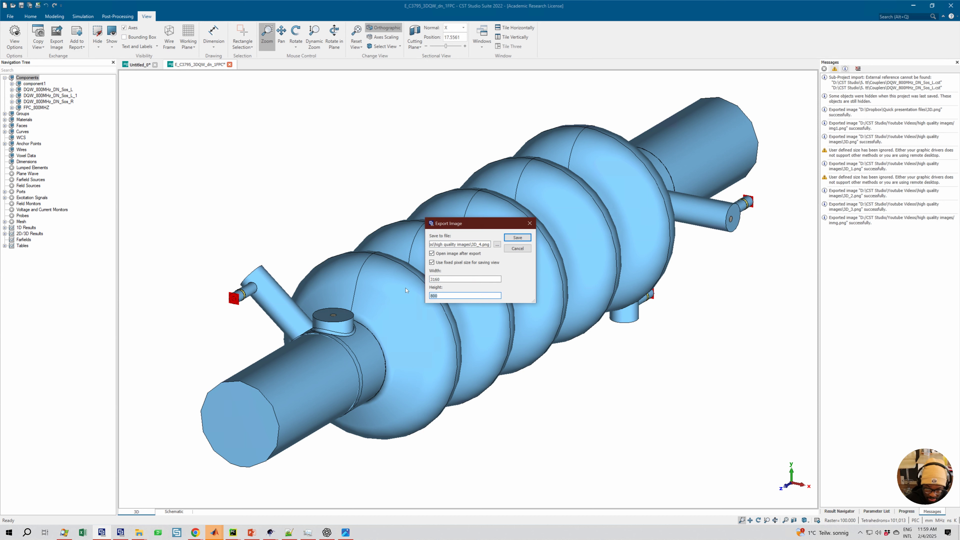
type("2160")
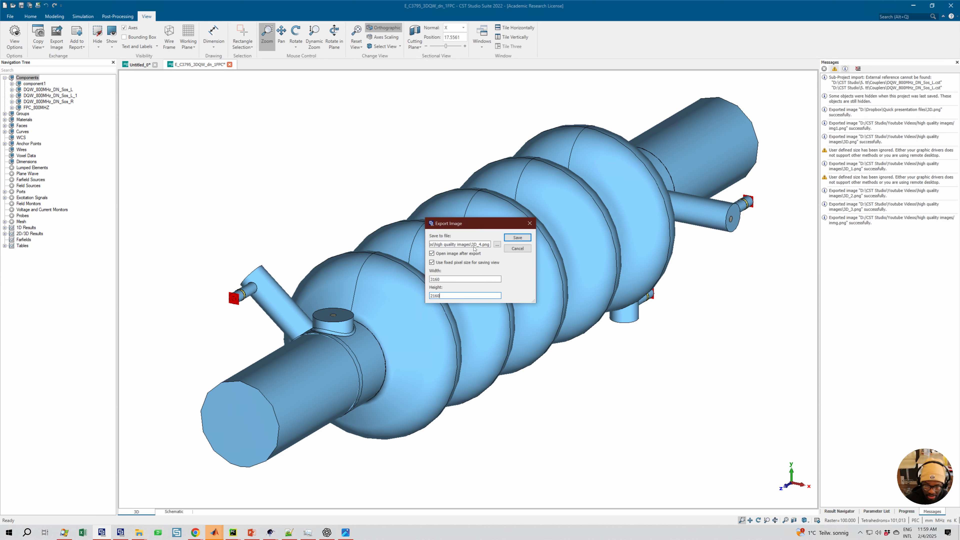
- Check the export width and save the fixed-size image of the 3D view as 3D_4.png in the high quality images folder
left_click(443, 282)
double_click(443, 282)
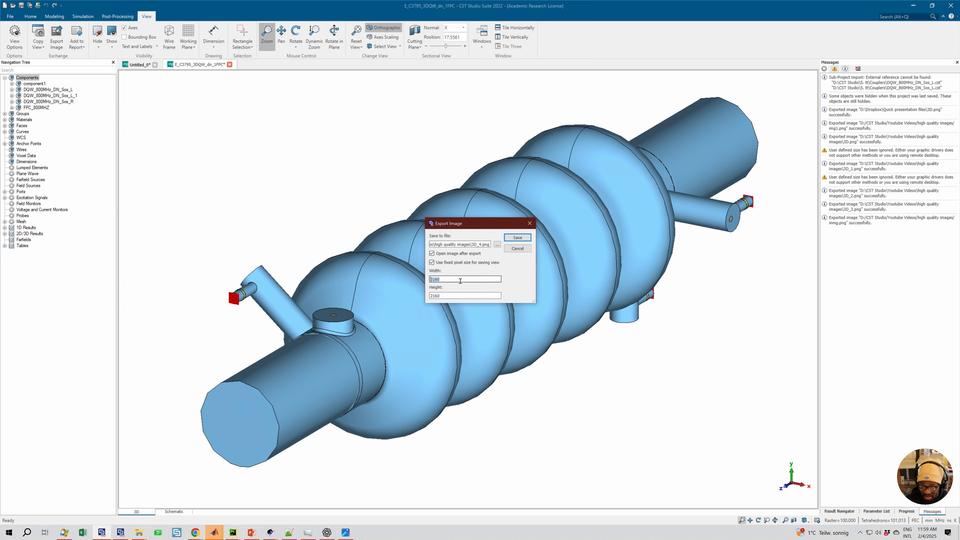
left_click(444, 283)
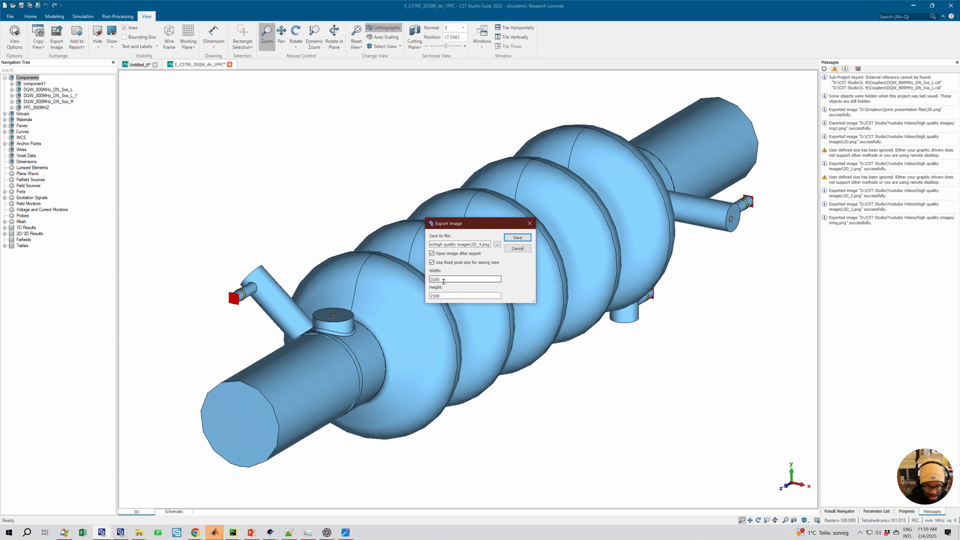
left_click_drag(443, 282, 429, 282)
left_click(450, 281)
left_click(517, 239)
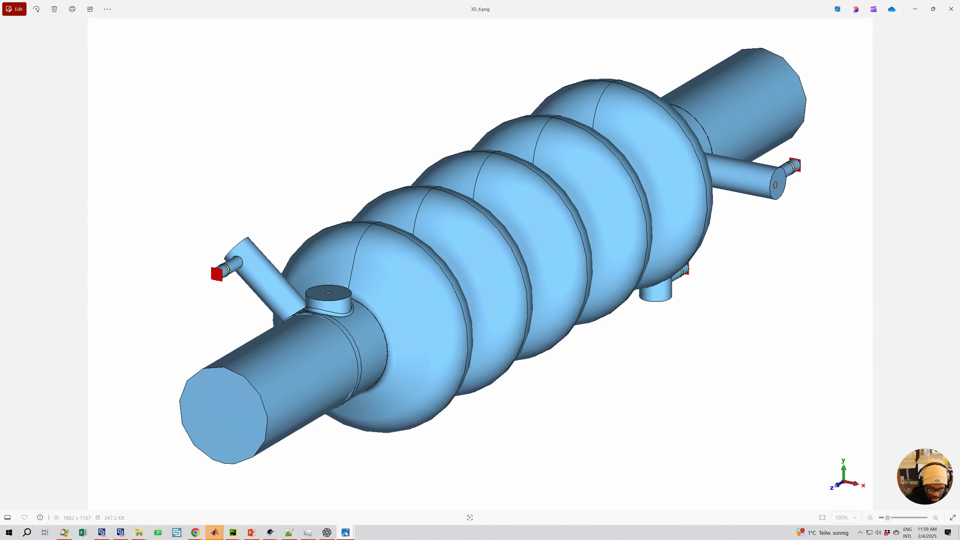
- Bring up the older 3D_2.png in the image viewer, close it and return to 3D_4.png
mouse_move(346, 533)
left_click(312, 507)
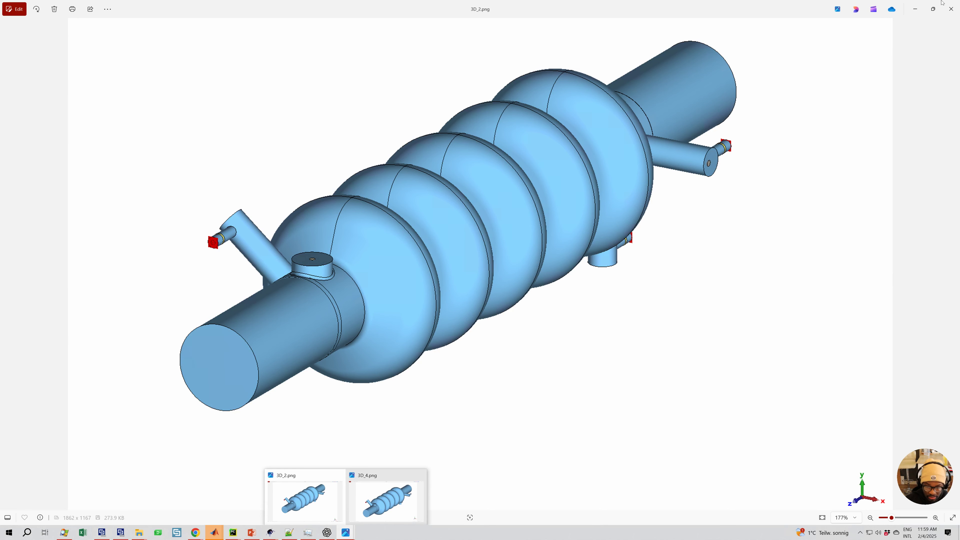
left_click(329, 493)
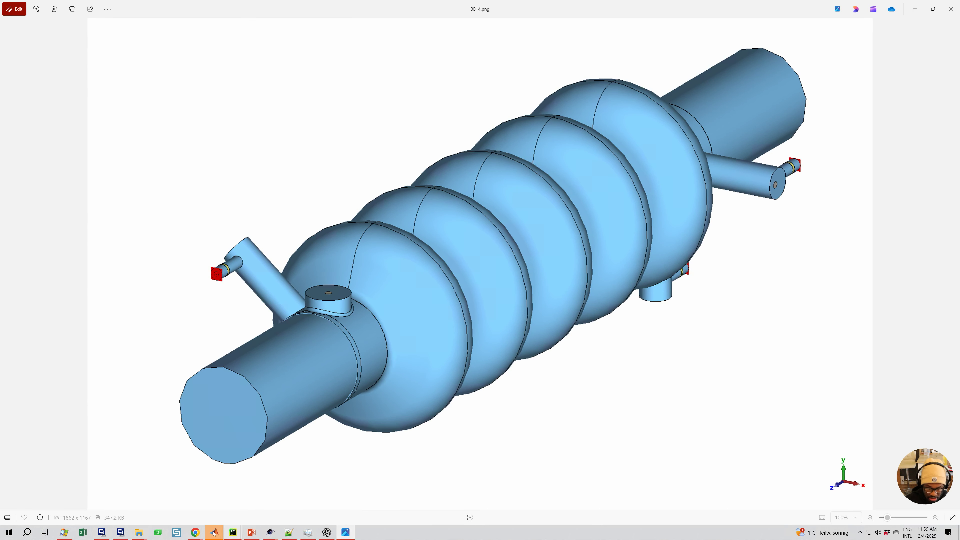
- Open the cropped inmg.png from the high quality images folder and enlarge it to 259%
mouse_move(139, 532)
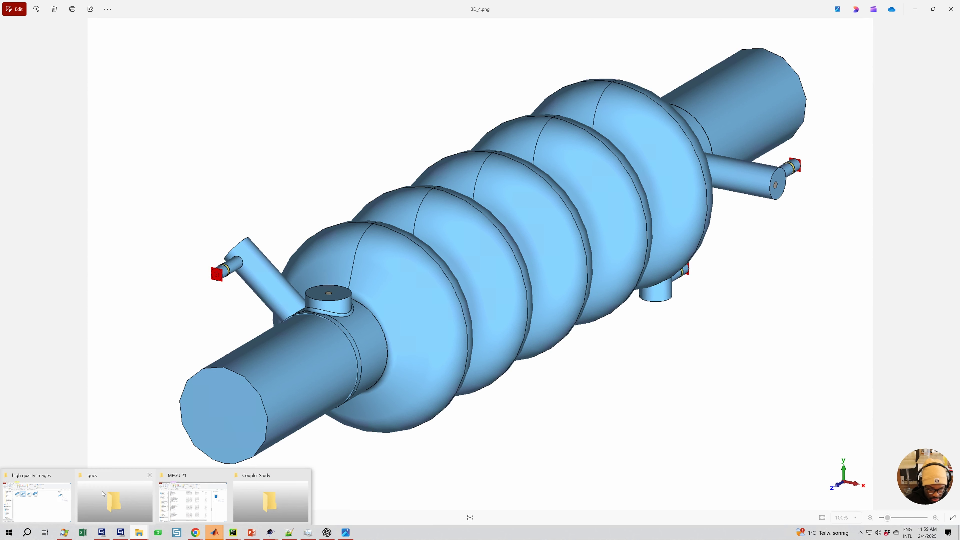
left_click(29, 488)
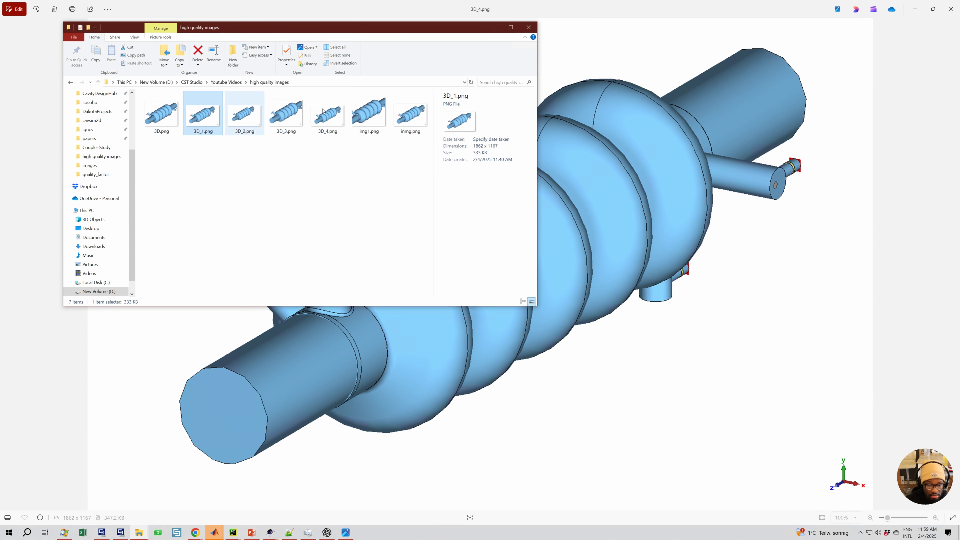
left_click(412, 126)
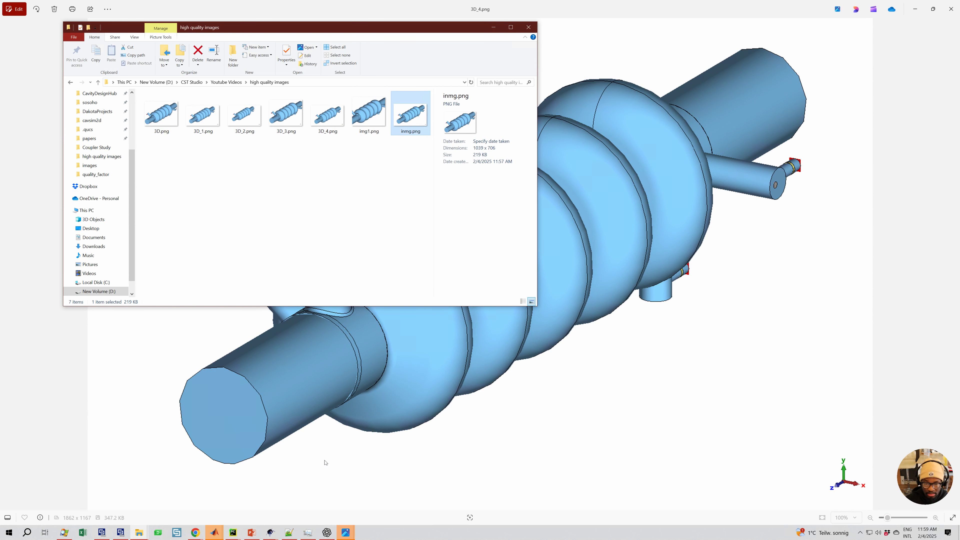
left_click(344, 533)
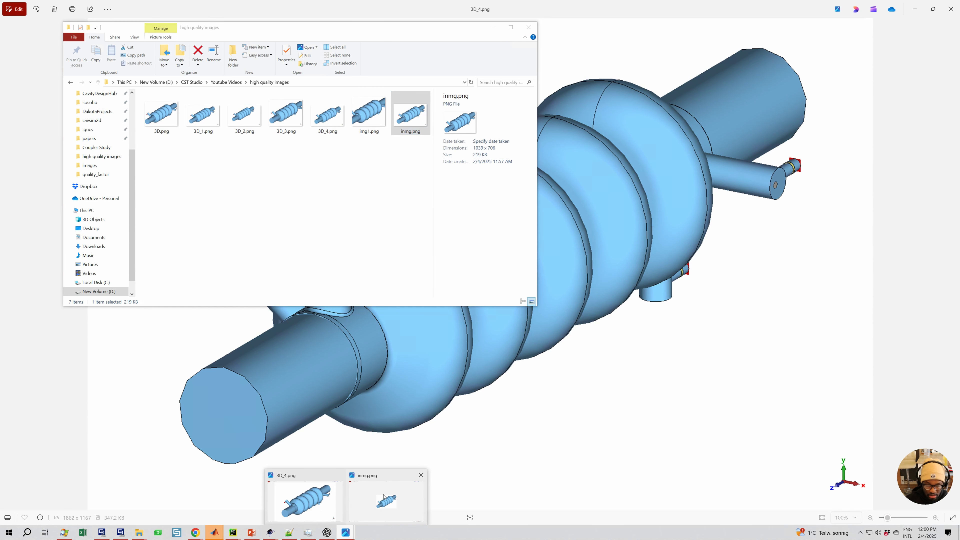
left_click(388, 501)
scroll(489, 253, "up", 5)
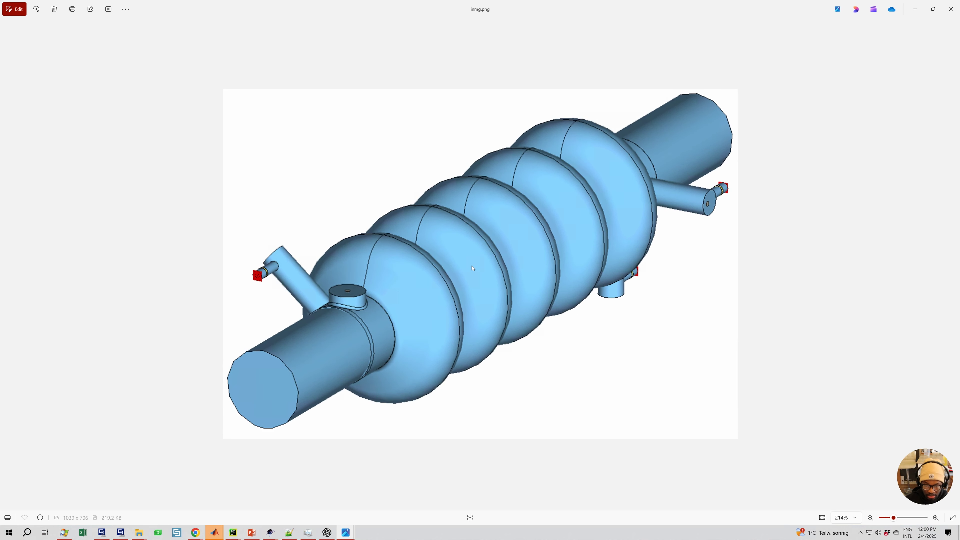
scroll(472, 268, "up", 1)
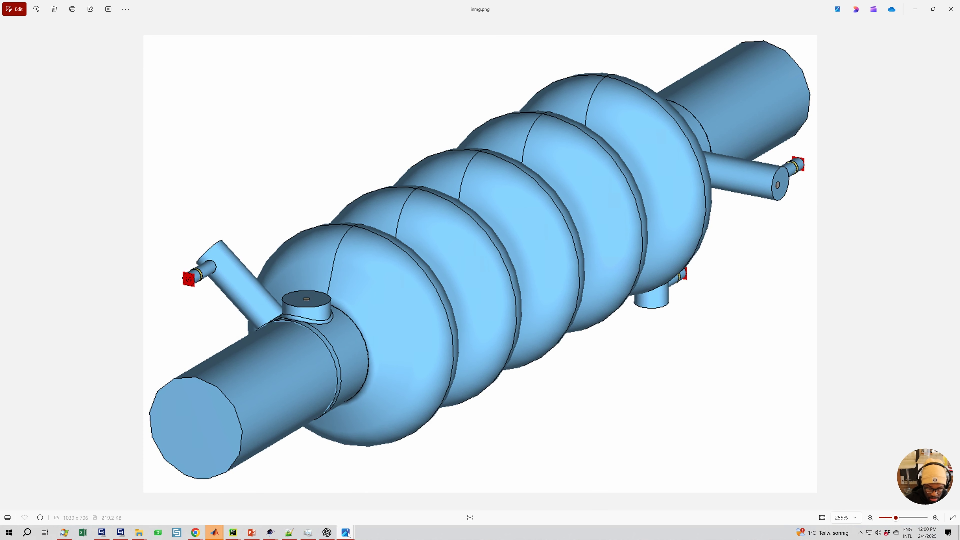
- Compare the sharpness of 3D_4.png and inmg.png, viewing inmg.png enlarged and at 100%
mouse_move(346, 532)
left_click(385, 499)
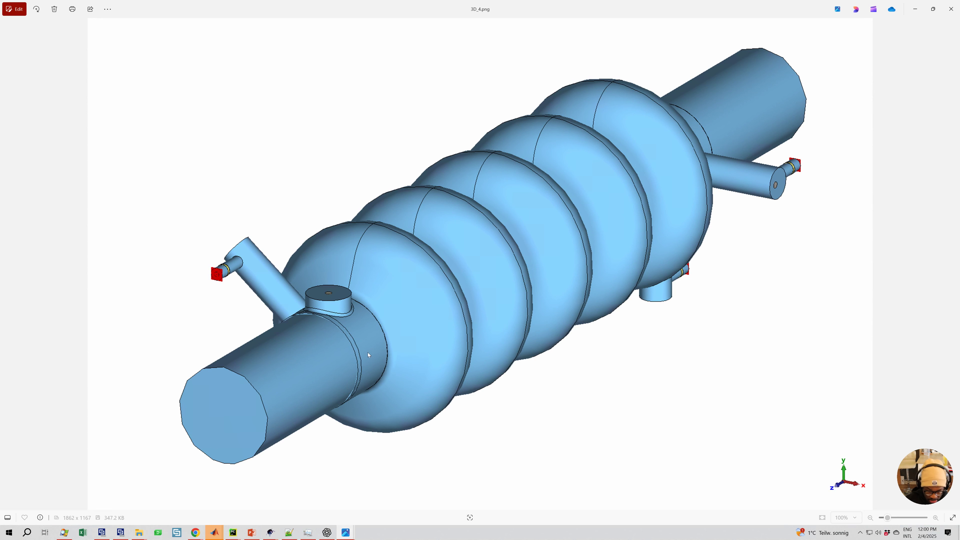
mouse_move(351, 529)
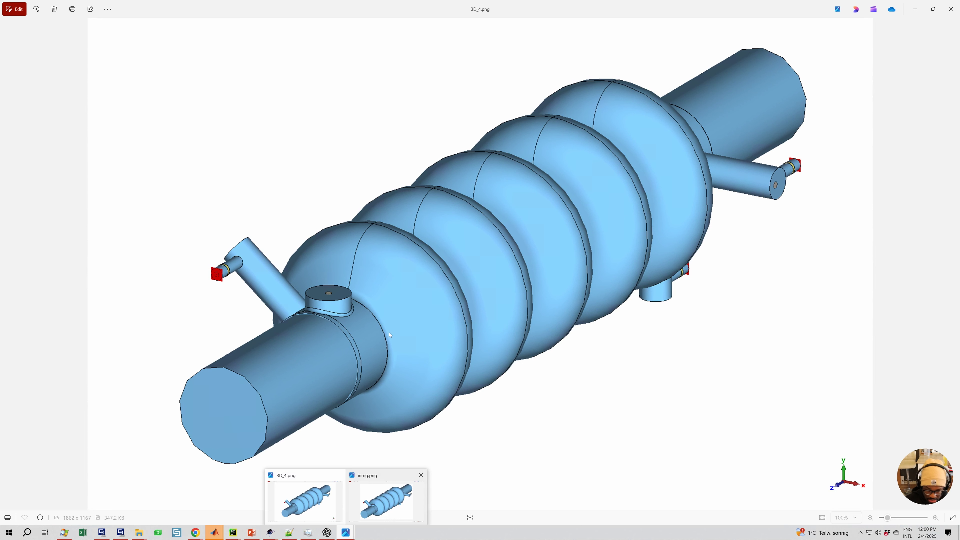
left_click(386, 499)
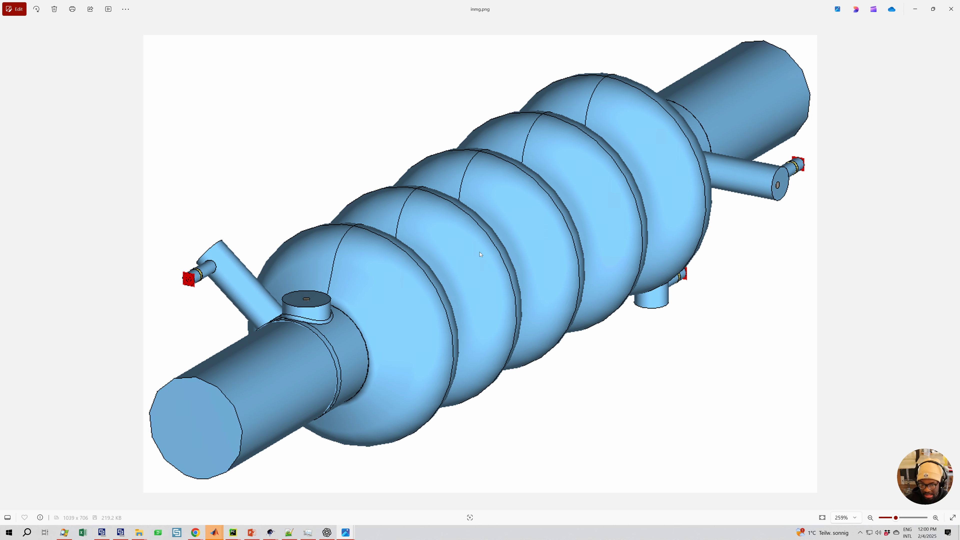
scroll(500, 244, "down", 5)
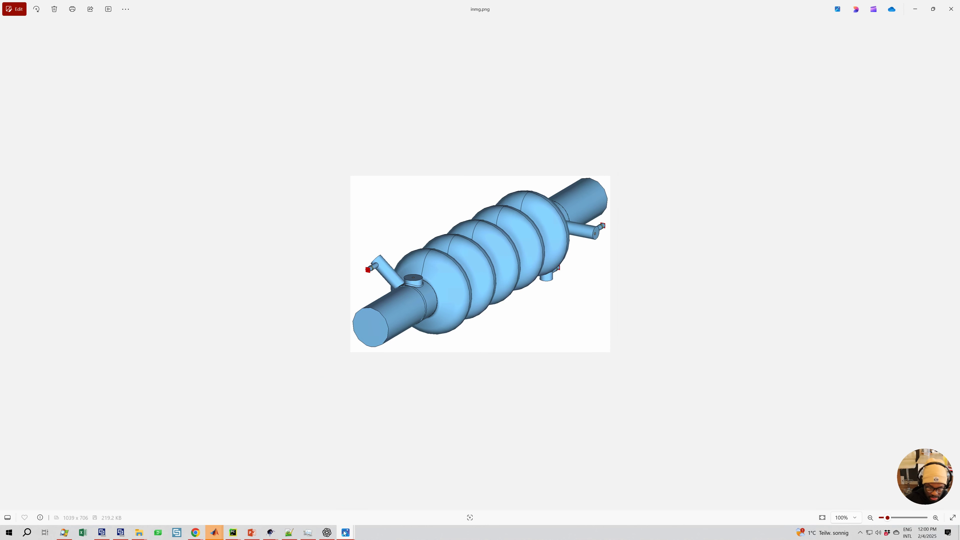
mouse_move(345, 532)
left_click(308, 485)
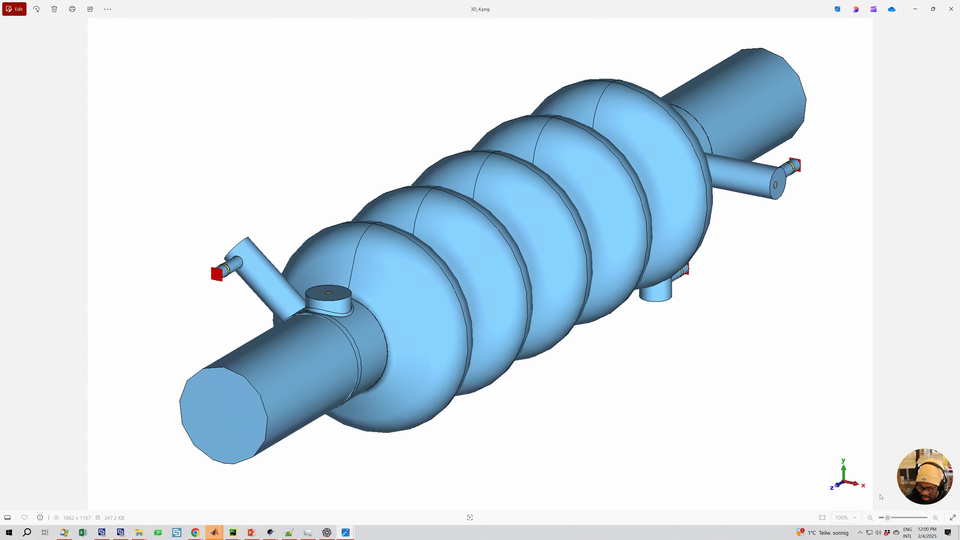
- Close 3D_4.png and reopen it from the high quality images folder for viewing at 100%
left_click(950, 9)
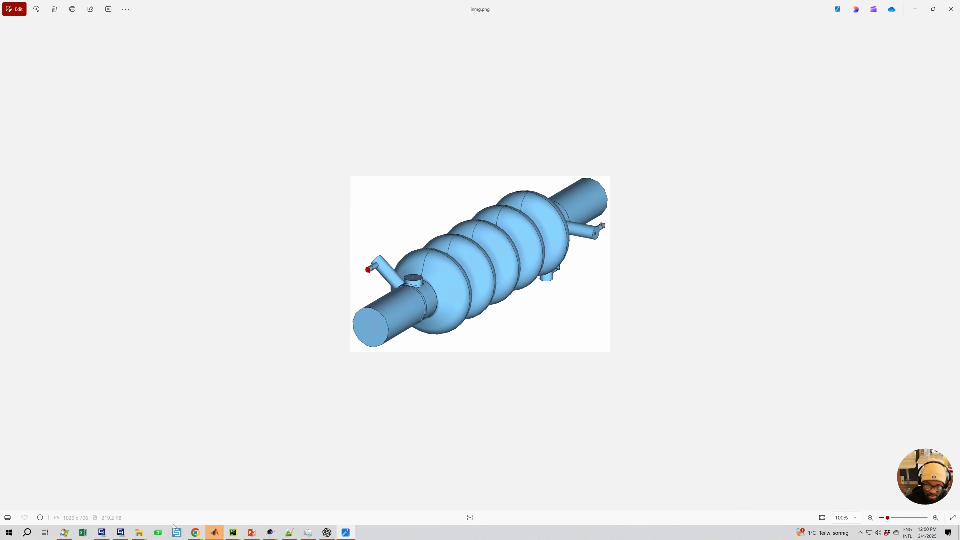
left_click(139, 536)
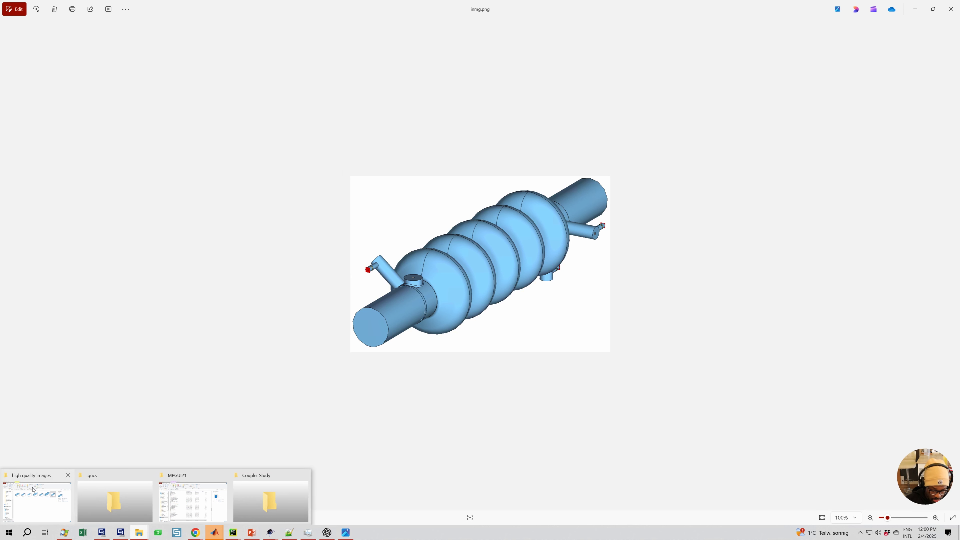
left_click(33, 489)
left_click(327, 114)
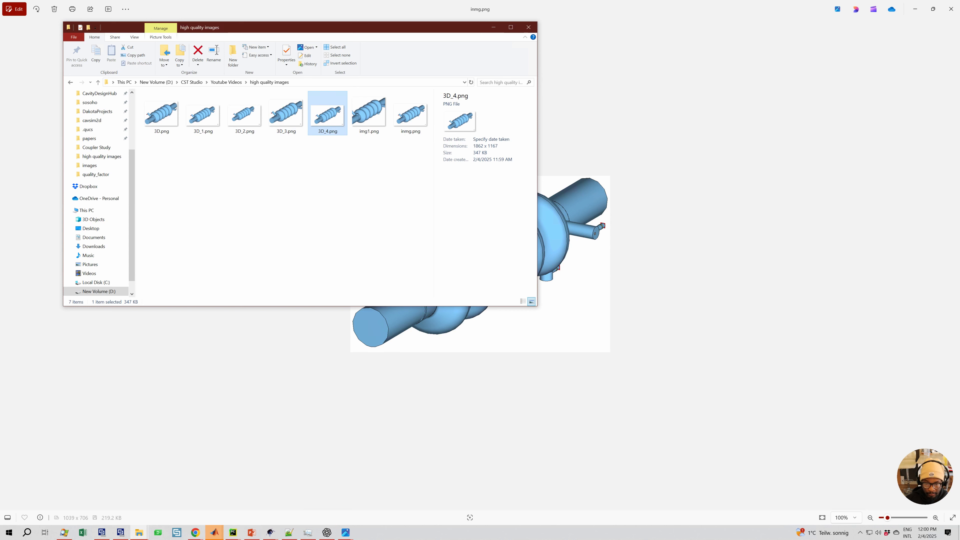
left_click(345, 532)
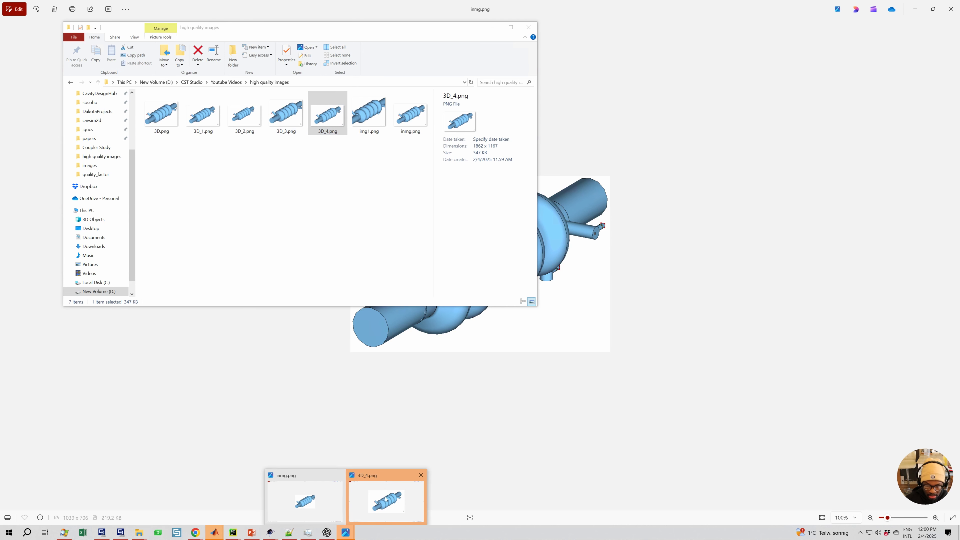
left_click(385, 500)
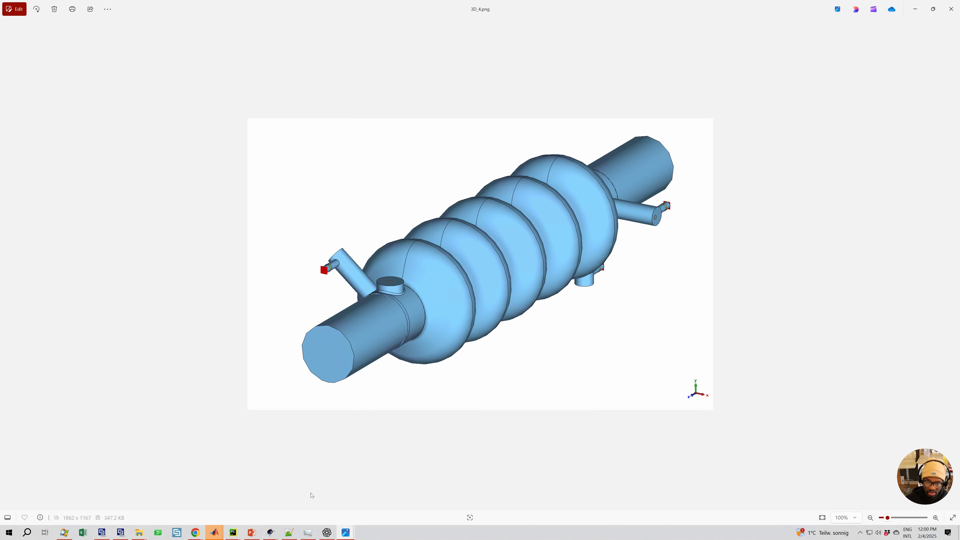
- Return to inmg.png and examine its edge quality at several magnifications up to 259%
left_click(339, 534)
left_click(304, 499)
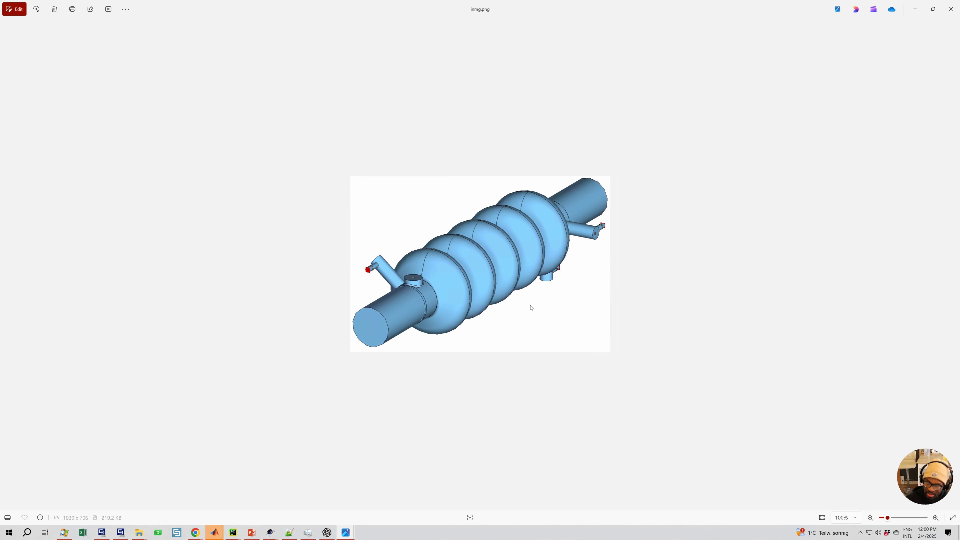
scroll(506, 288, "up", 5)
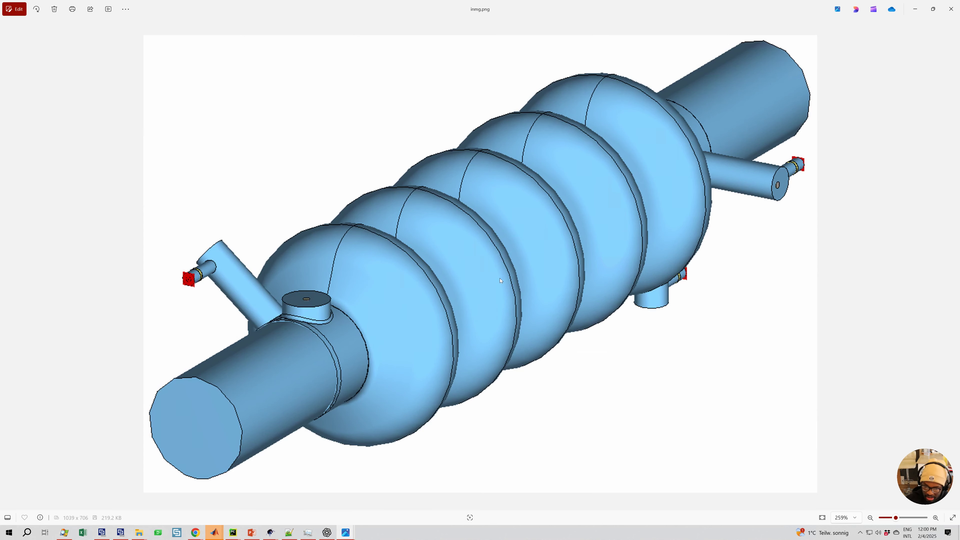
scroll(499, 280, "down", 3)
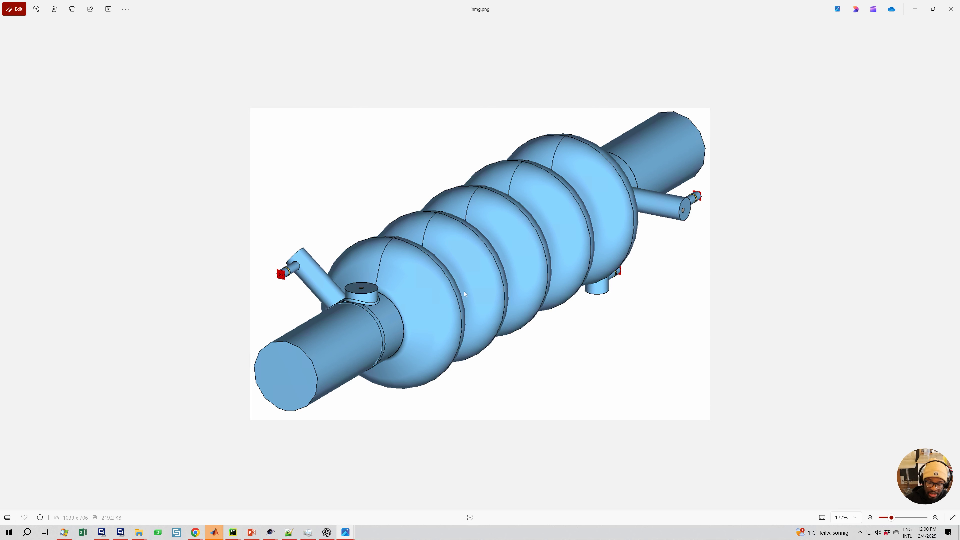
scroll(460, 289, "up", 2)
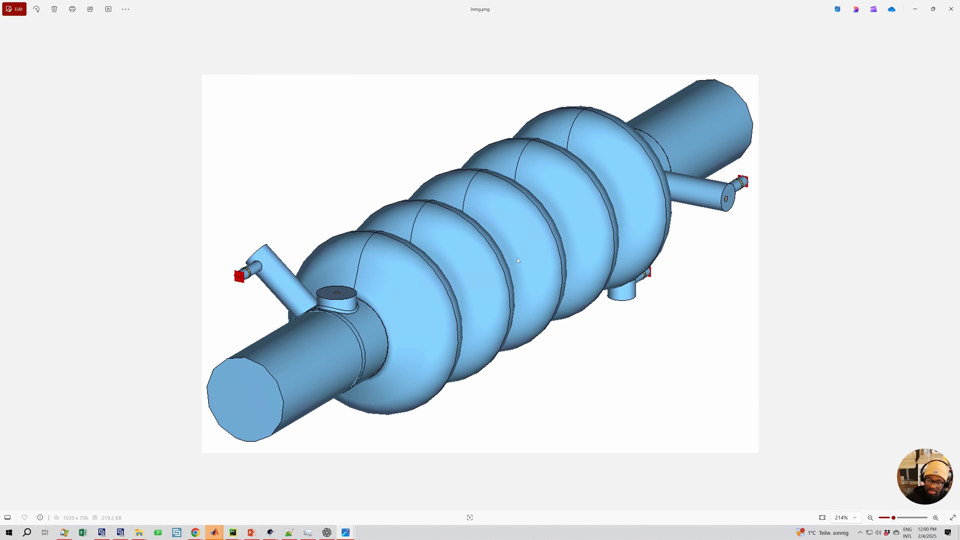
scroll(882, 25, "down", 3)
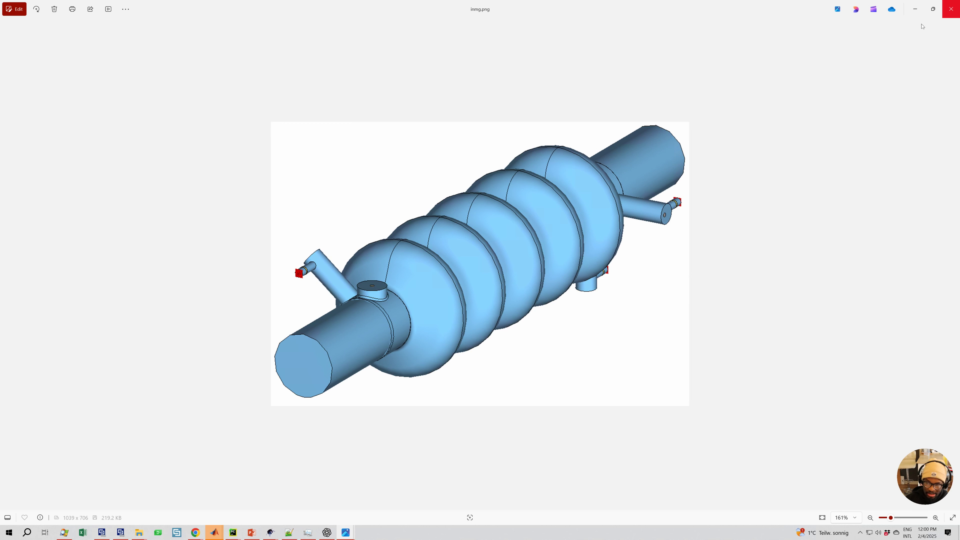
- Close inmg.png and 3D_4.png and minimize the folder window to return to the CST model
left_click(948, 12)
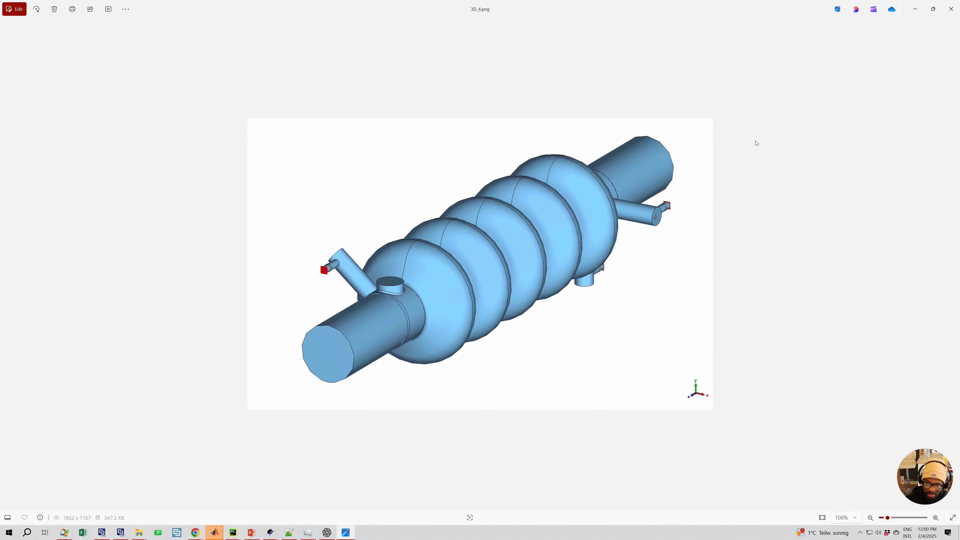
left_click(951, 9)
left_click(493, 27)
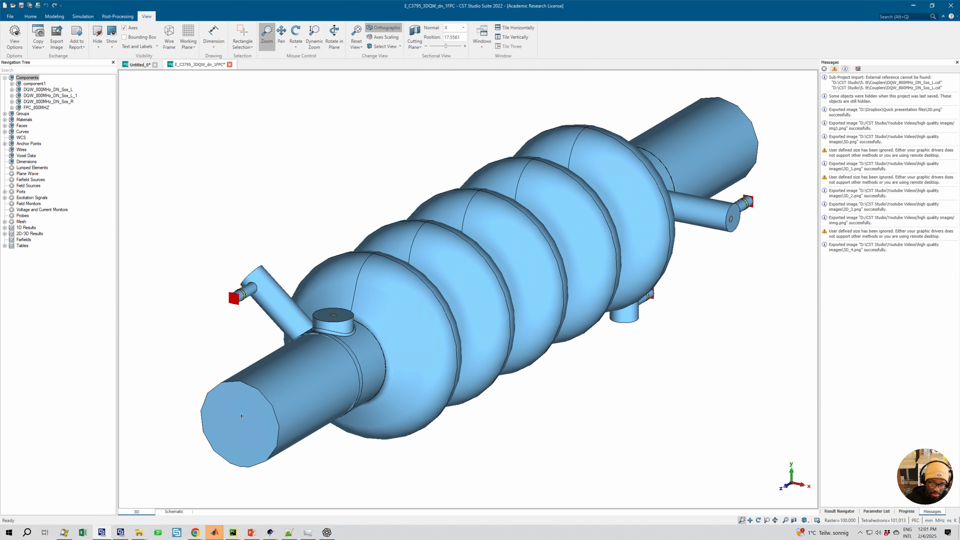
- Examine the outline of the beam pipe's end face and its joint with the first cavity cell close up, and return to the whole model
scroll(240, 404, "up", 3)
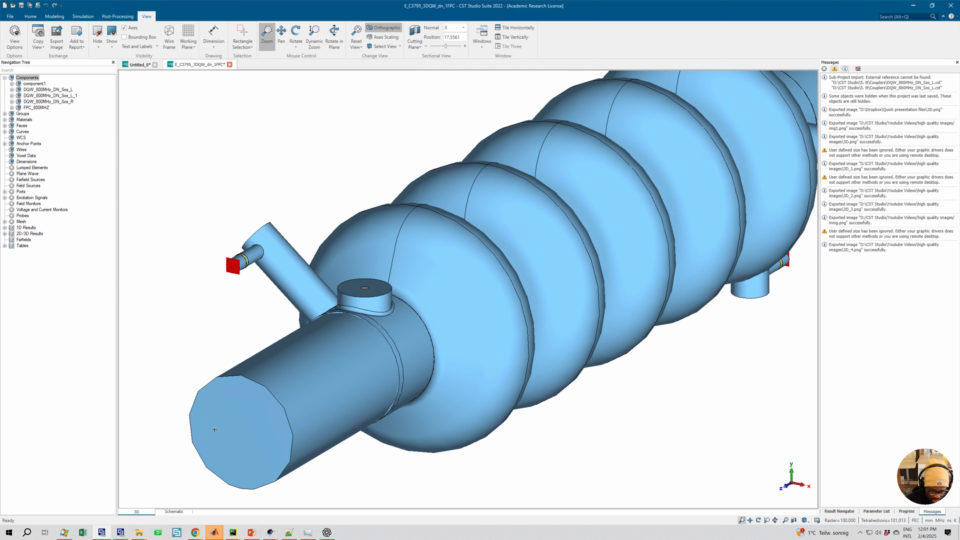
scroll(395, 414, "up", 5)
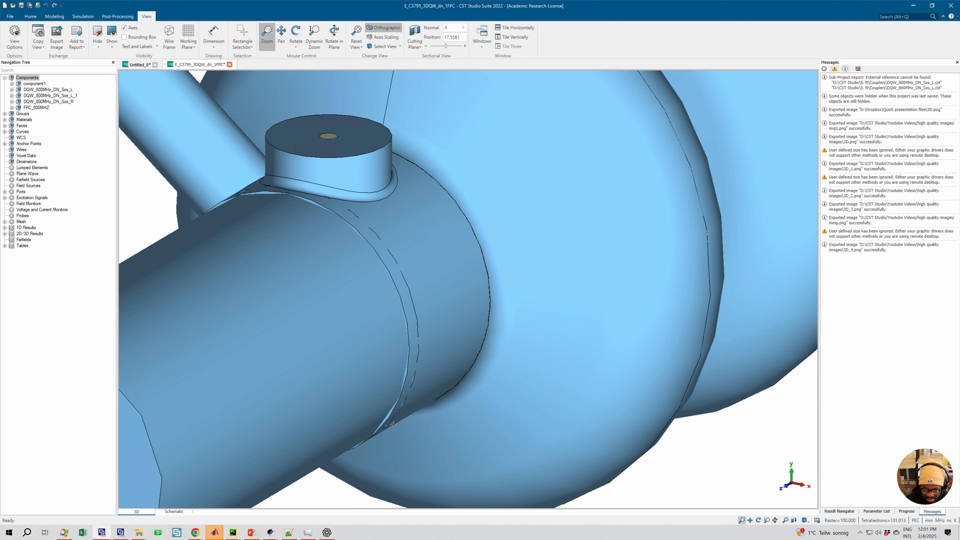
scroll(391, 423, "up", 5)
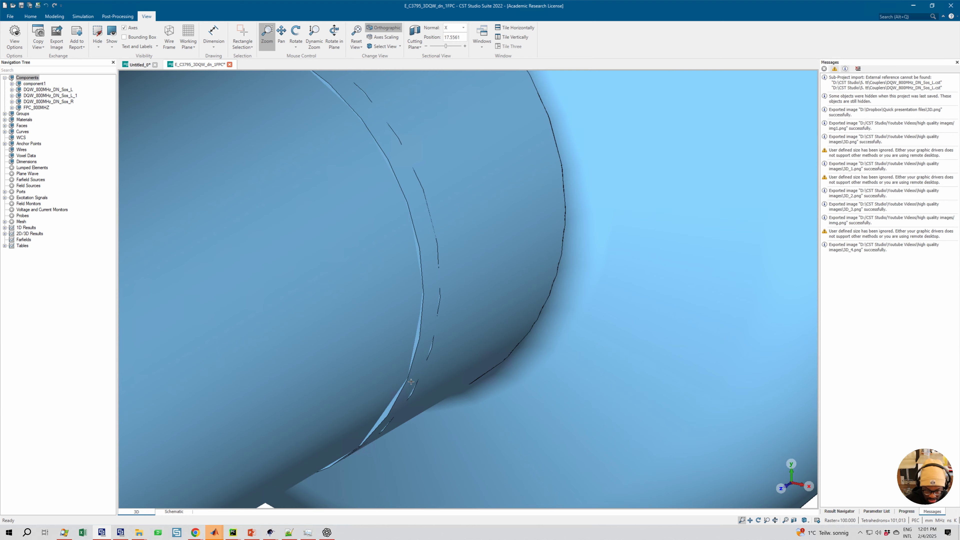
scroll(411, 382, "down", 10)
scroll(471, 337, "up", 1)
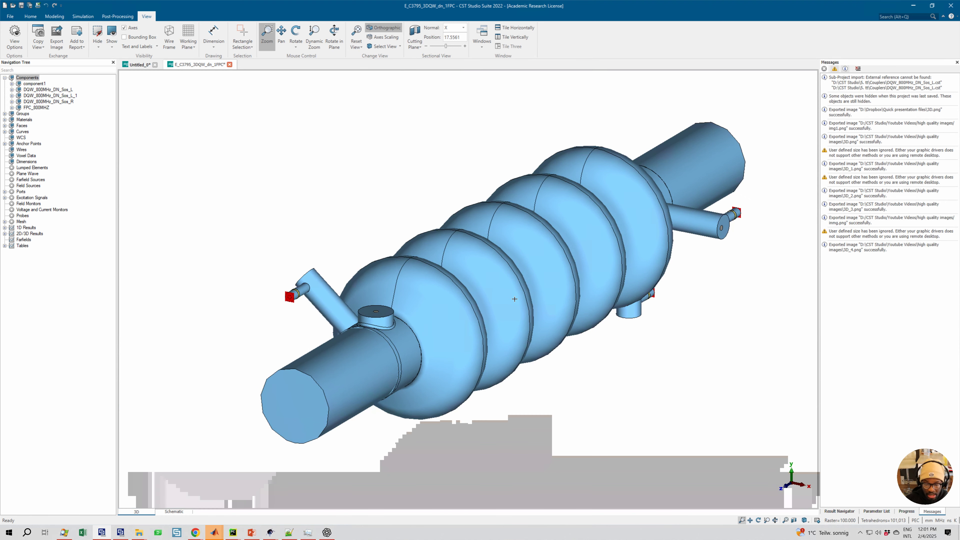
middle_click_drag(502, 310, 489, 321)
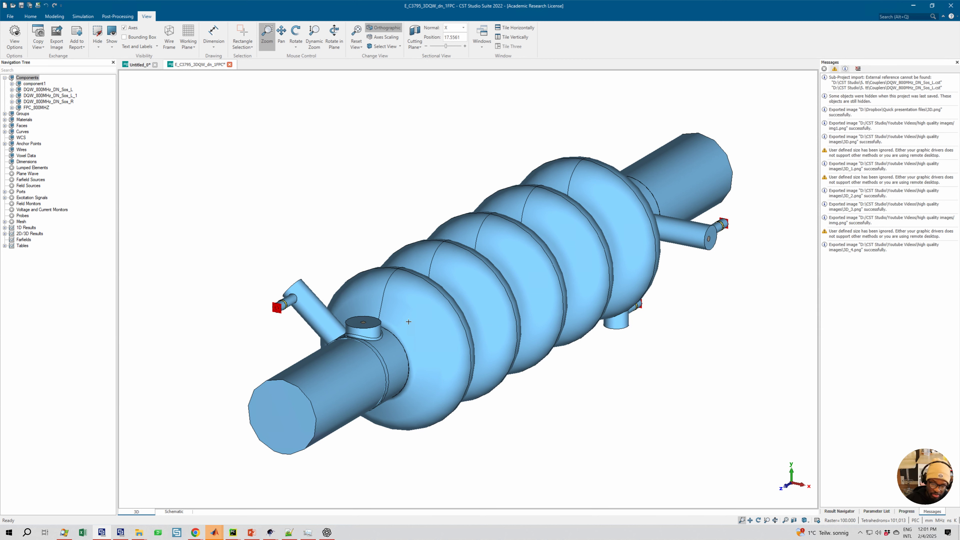
middle_click_drag(408, 314, 401, 312)
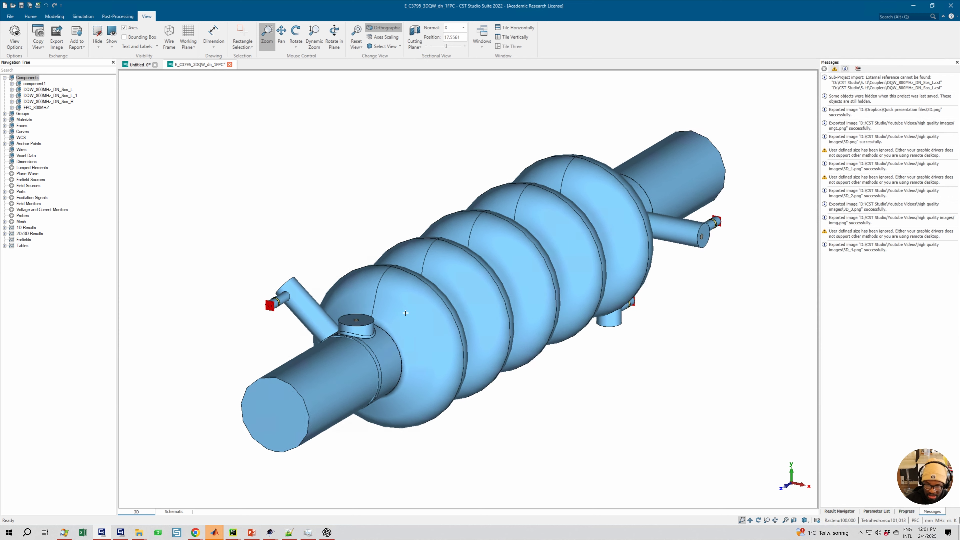
mouse_move(437, 268)
middle_mouse_down()
mouse_move(423, 251)
mouse_move(431, 257)
middle_mouse_up()
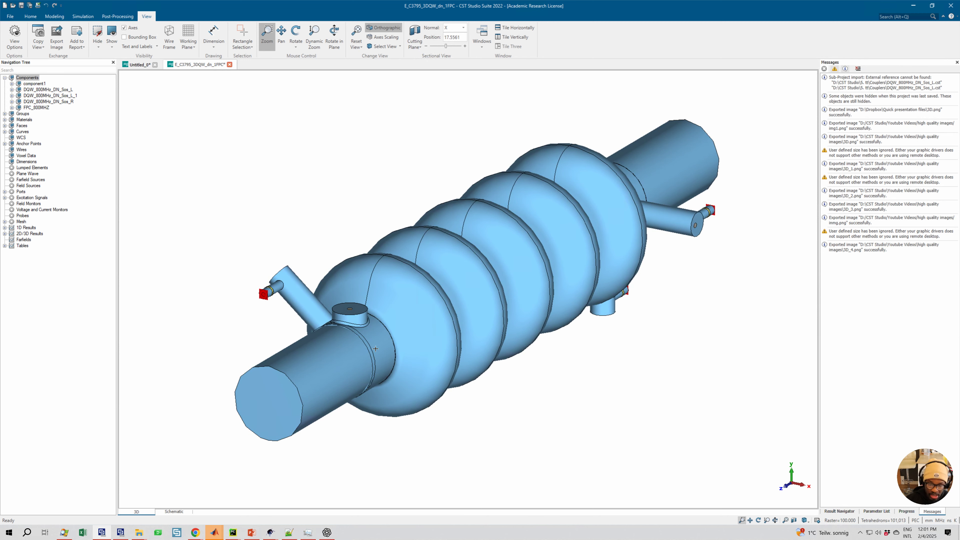
- Set the triangulation accuracy of the model's shape display to the highest level
scroll(373, 355, "up", 1)
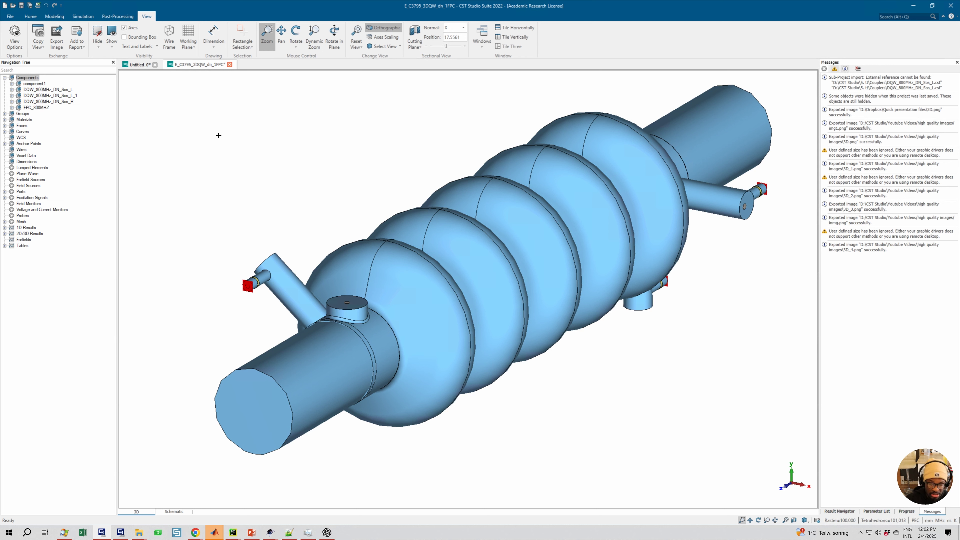
left_click(15, 36)
left_click(506, 177)
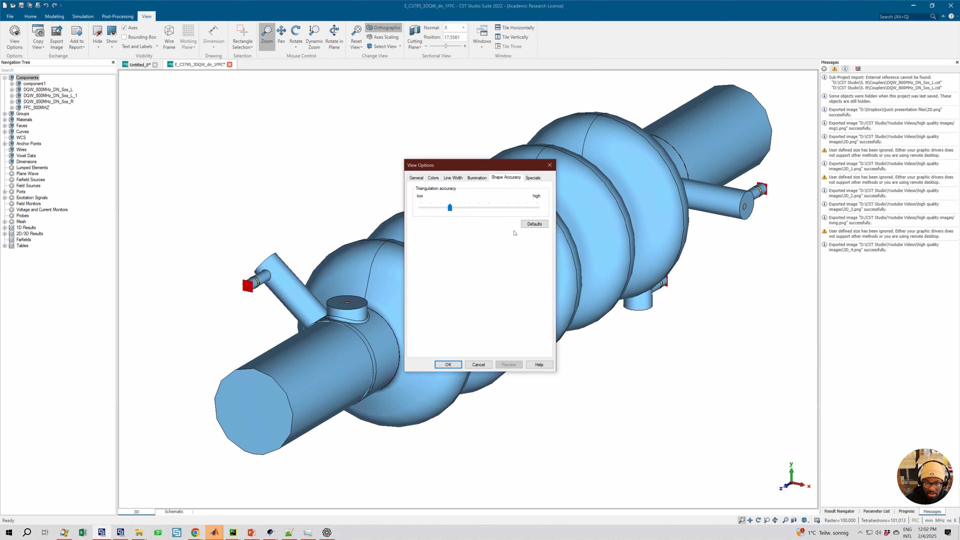
left_click_drag(450, 208, 537, 208)
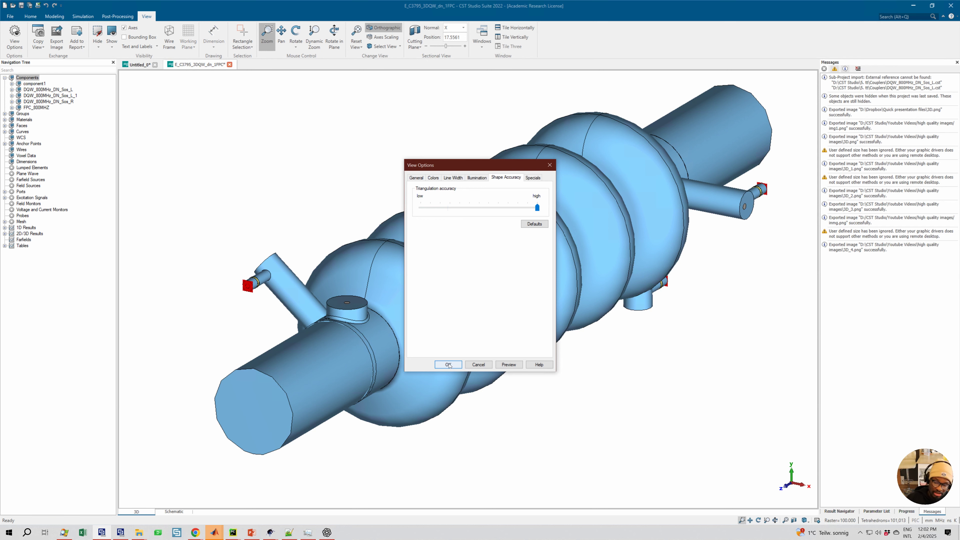
left_click(448, 364)
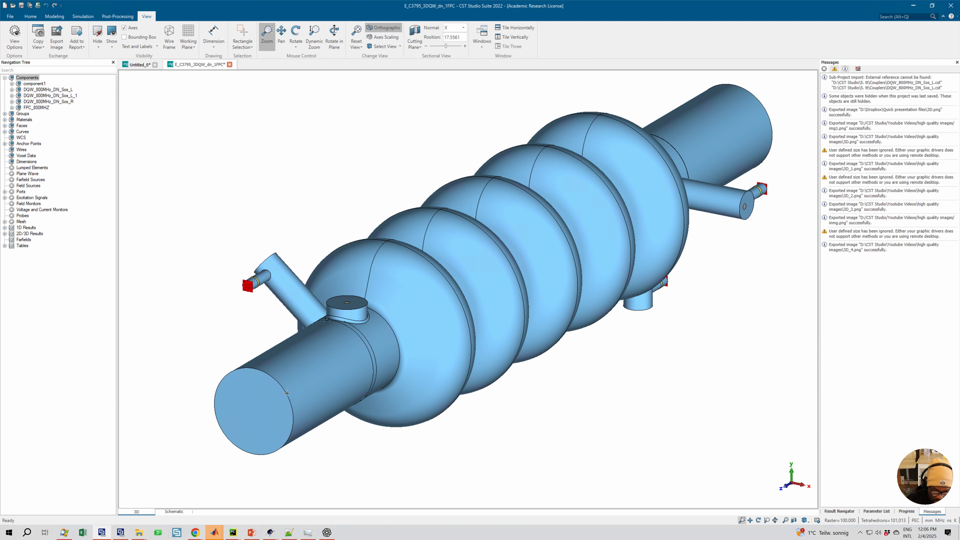
- Examine the curved edges of the beam pipe and first cavity cell close up at the high shape accuracy, and return to the whole model
left_click_drag(265, 382, 267, 452)
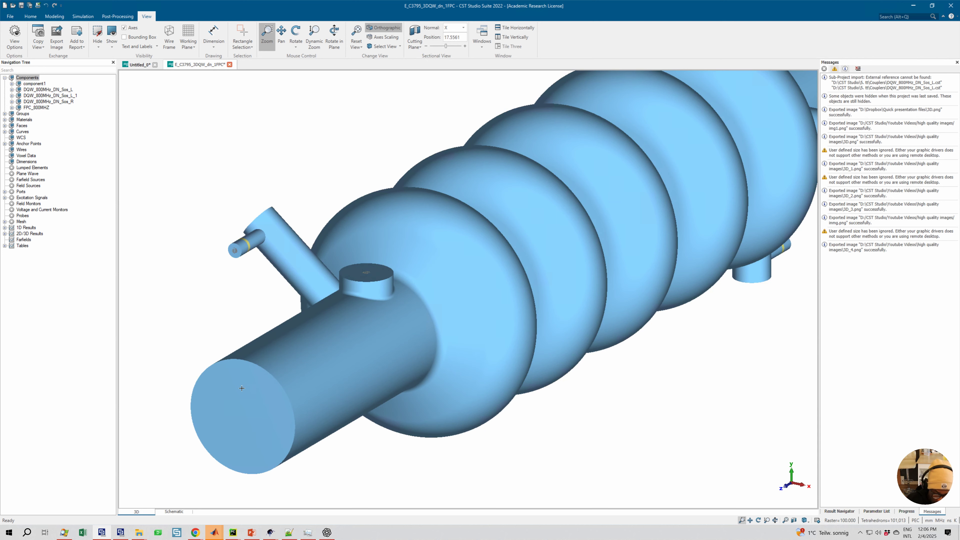
key("alt")
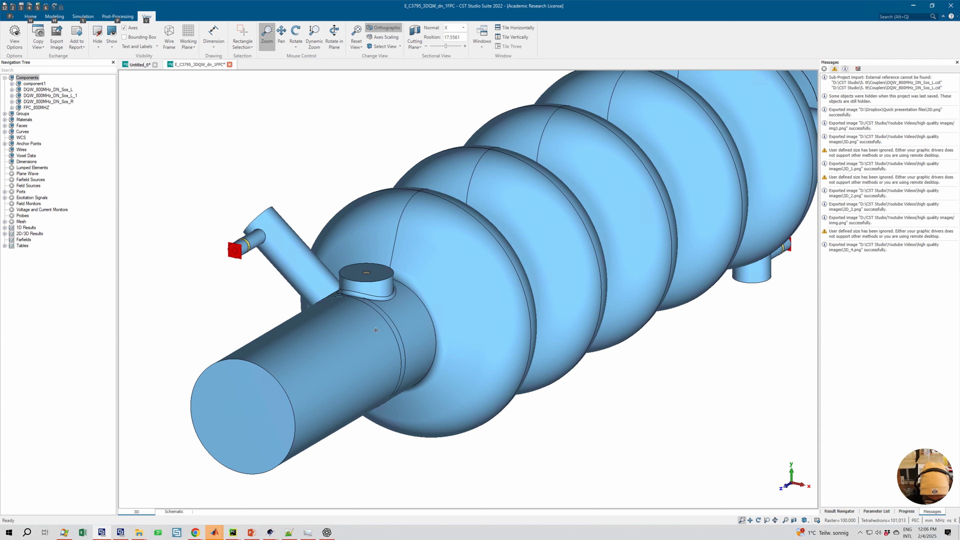
scroll(376, 330, "up", 2)
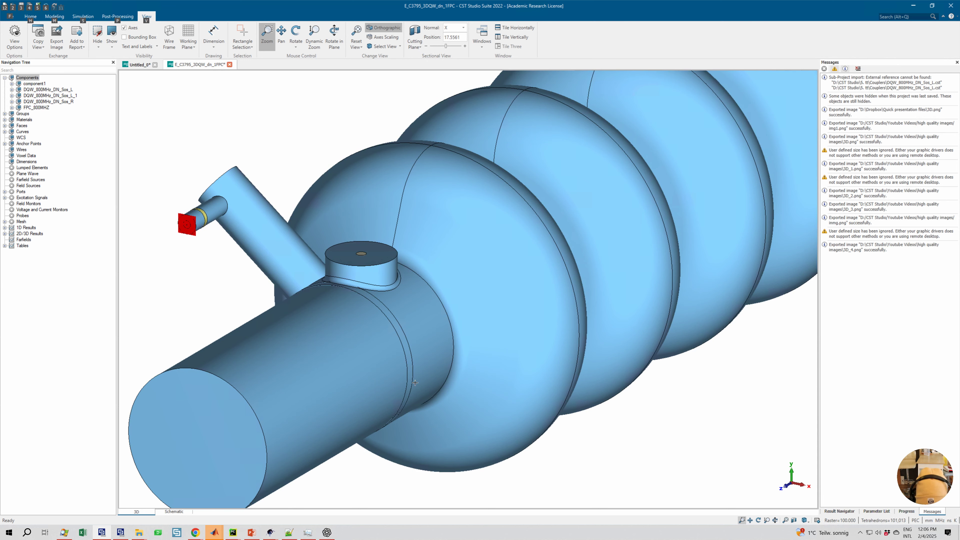
scroll(419, 381, "up", 2)
scroll(428, 391, "up", 3)
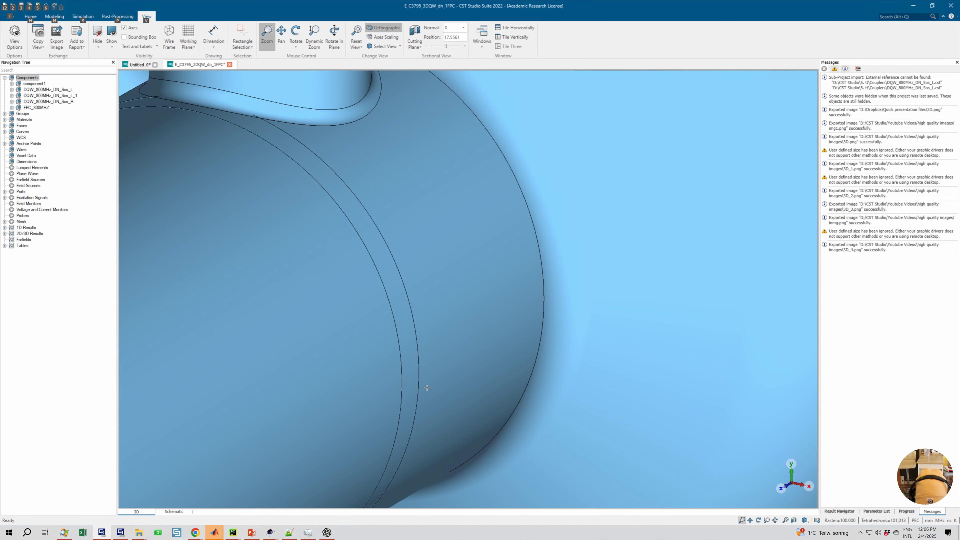
scroll(408, 390, "up", 2)
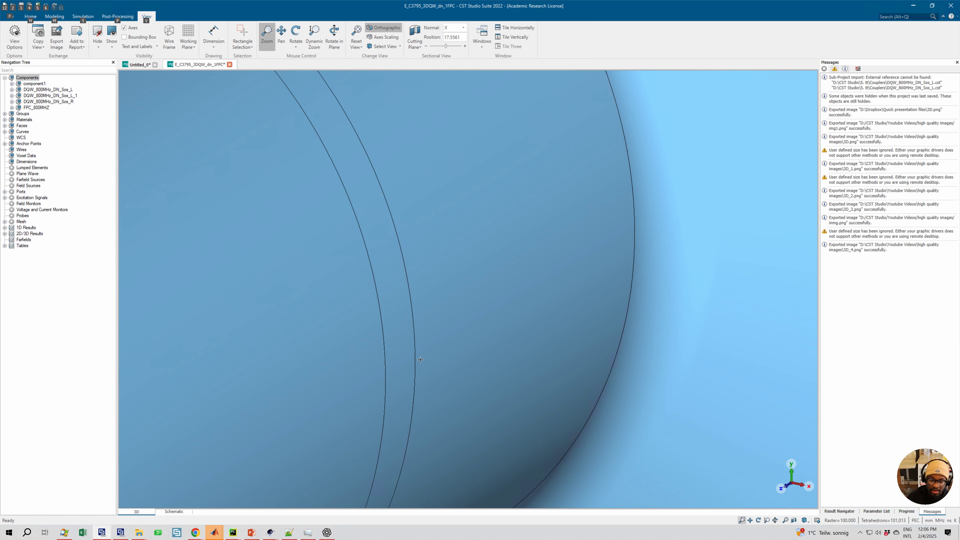
scroll(421, 360, "down", 2)
scroll(420, 359, "down", 2)
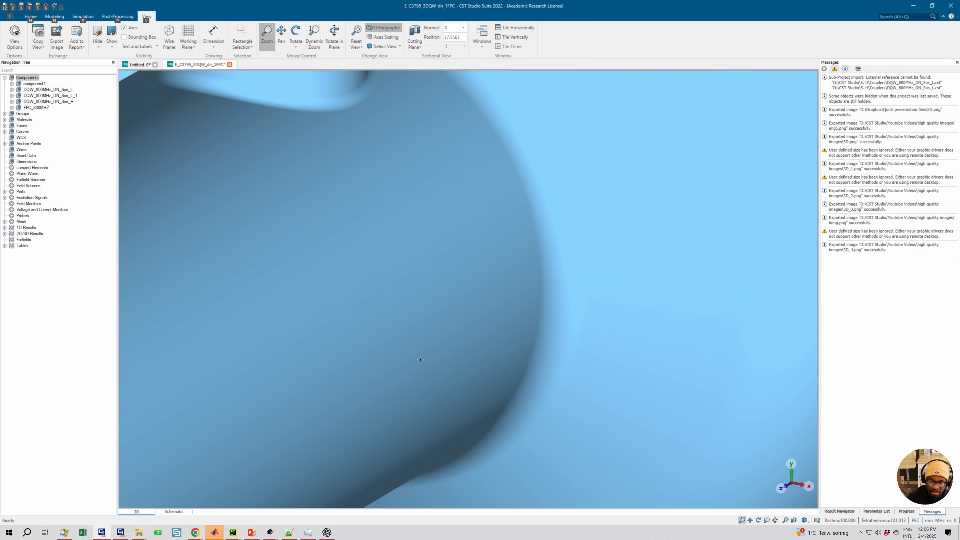
scroll(405, 354, "down", 2)
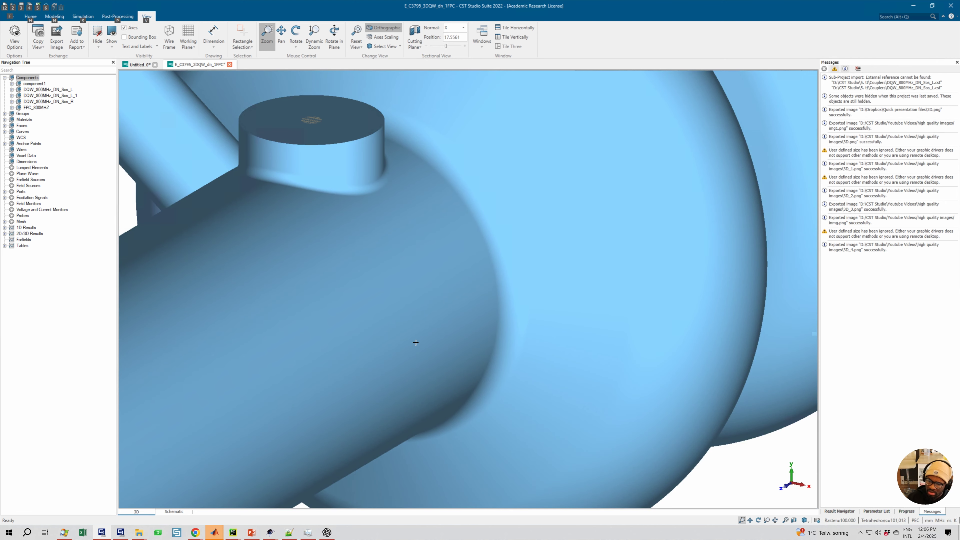
scroll(415, 343, "down", 2)
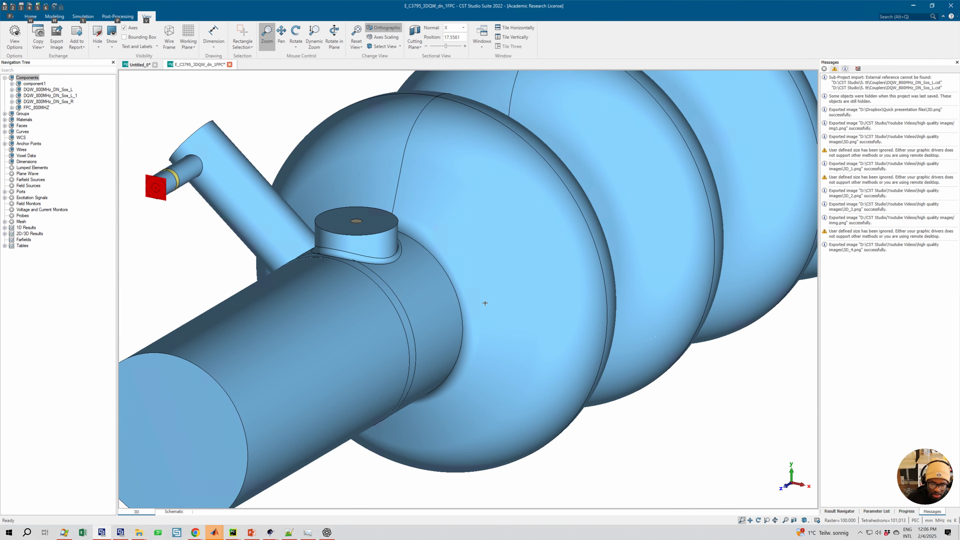
scroll(511, 284, "down", 1)
scroll(522, 282, "down", 2)
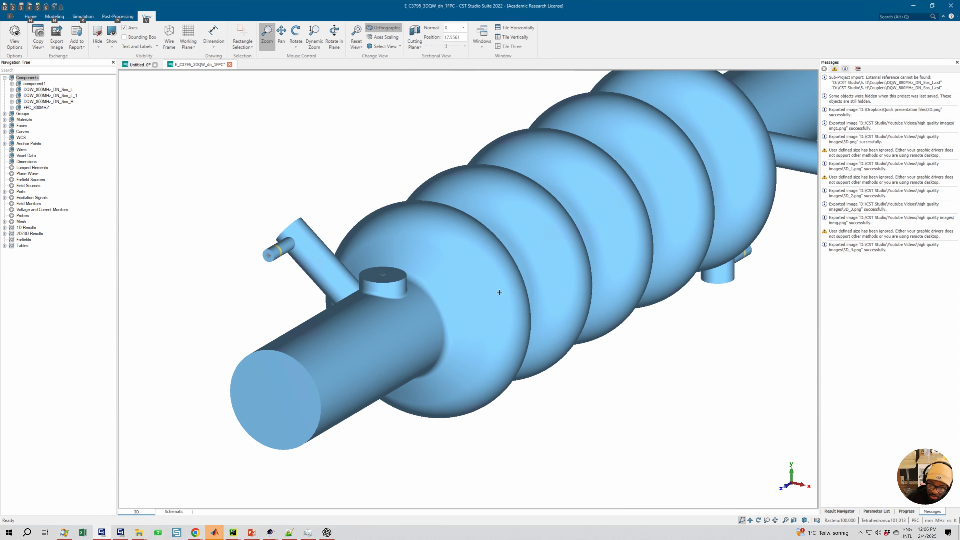
scroll(566, 246, "down", 2)
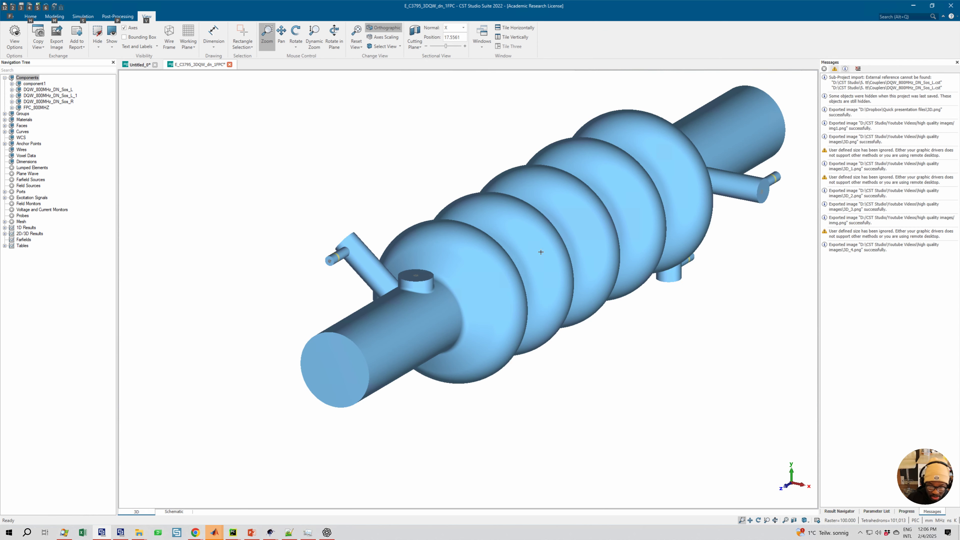
left_click_drag(621, 231, 586, 245, "ctrl+shift")
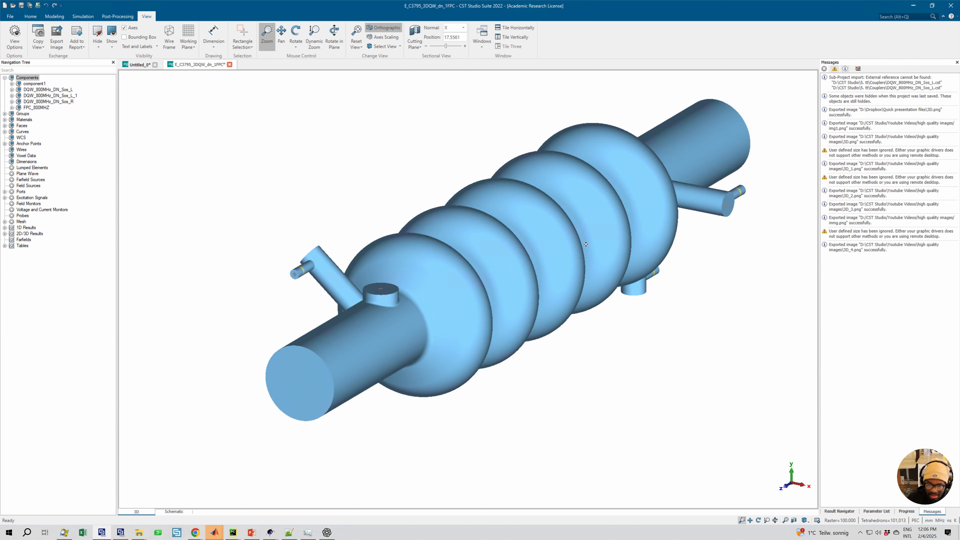
left_click_drag(487, 262, 487, 262, "ctrl+shift")
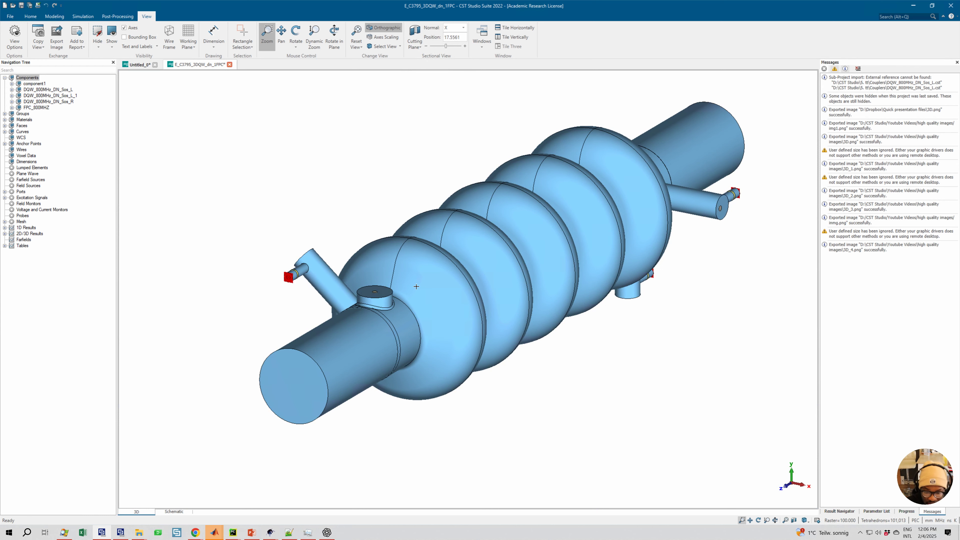
- Export the model view as 3D_5.png with a fixed pixel size of 3160 by 2160, and close the opened image
scroll(416, 287, "up", 1)
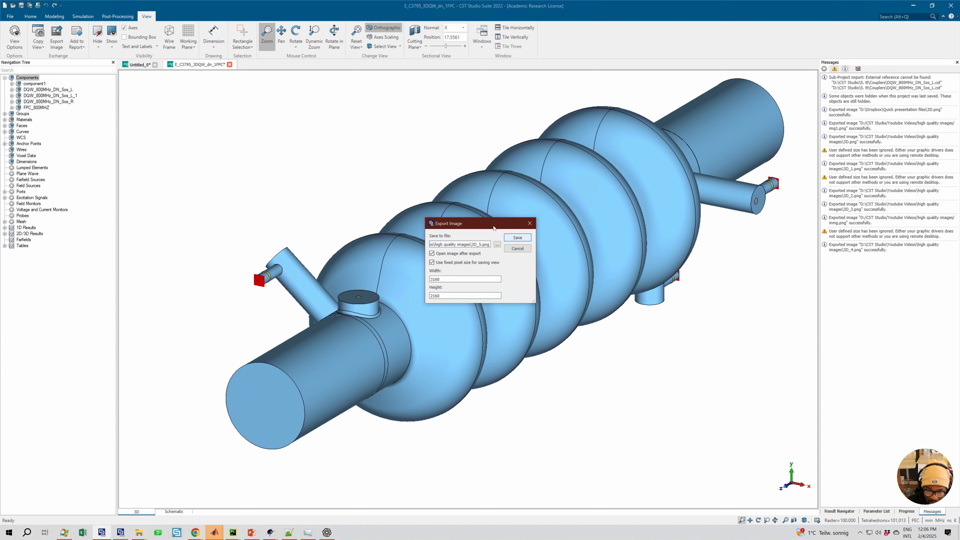
key("Return")
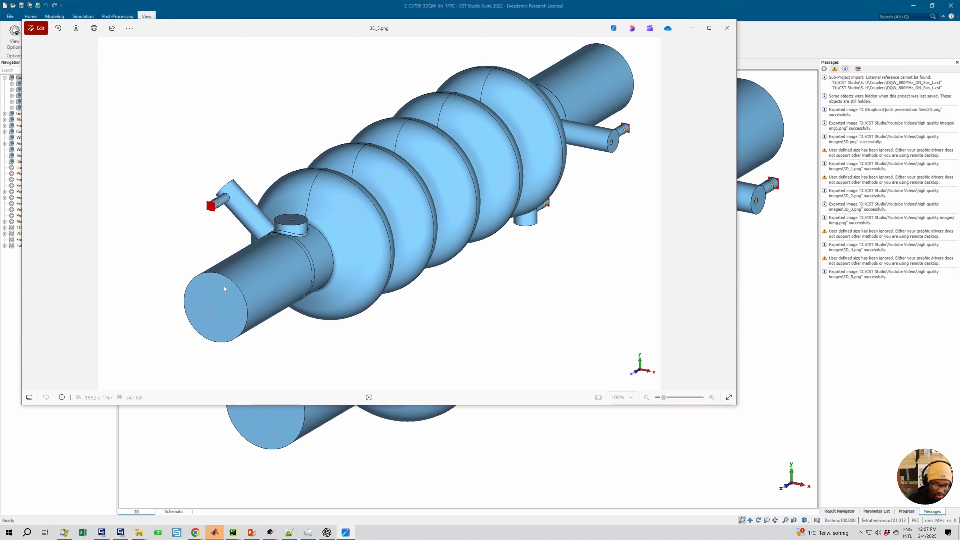
left_click(727, 27)
- Restore the default triangulation accuracy for shape display and inspect the cavity model from several angles
left_click(21, 37)
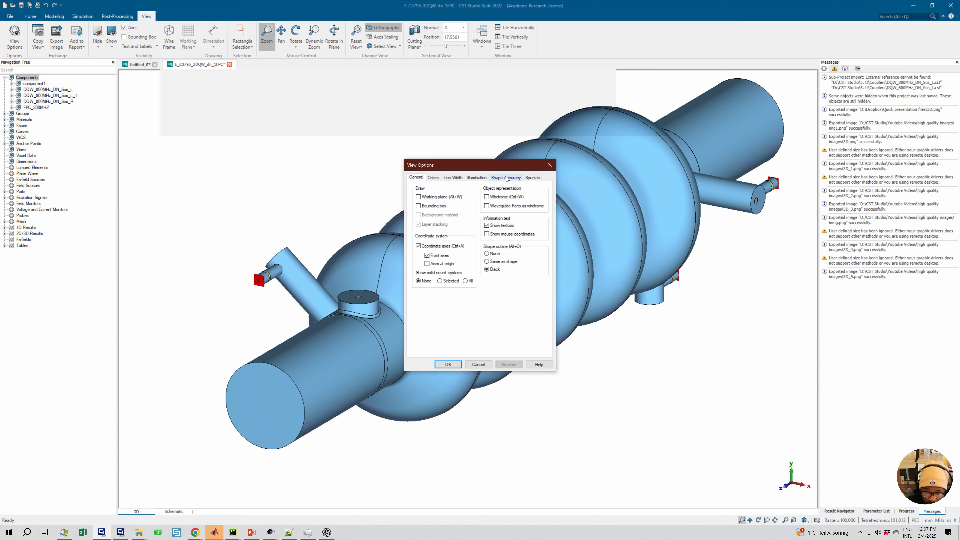
left_click(494, 178)
left_click(534, 224)
left_click(445, 364)
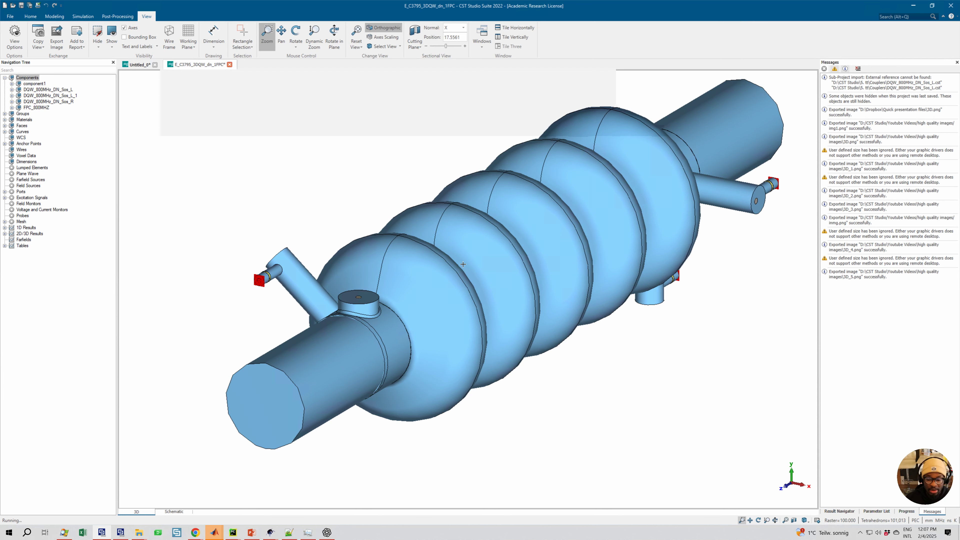
middle_click_drag(417, 294, 411, 295)
left_click_drag(461, 273, 575, 288)
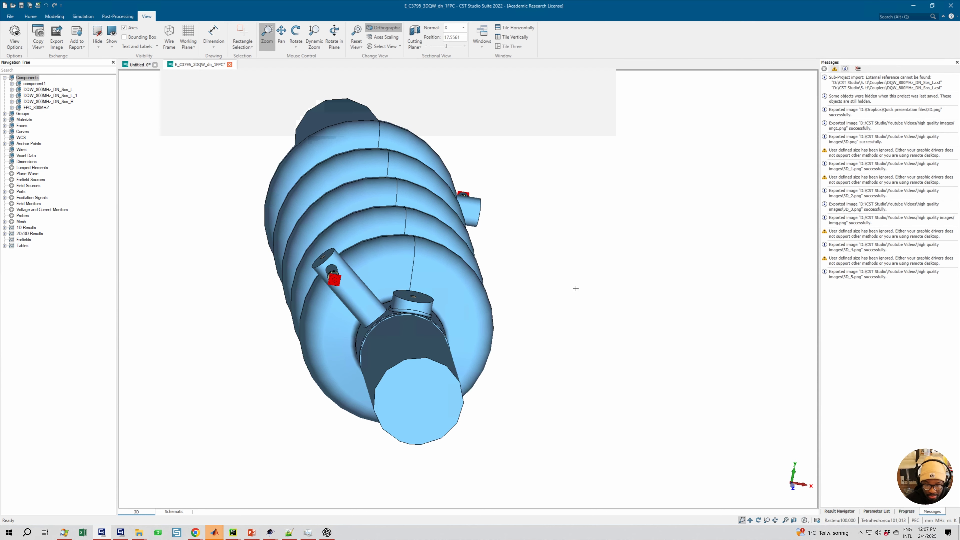
middle_click_drag(490, 278, 412, 275)
middle_click_drag(527, 271, 570, 297)
mouse_move(478, 270)
middle_mouse_down()
mouse_move(493, 260)
mouse_move(467, 276)
middle_mouse_up()
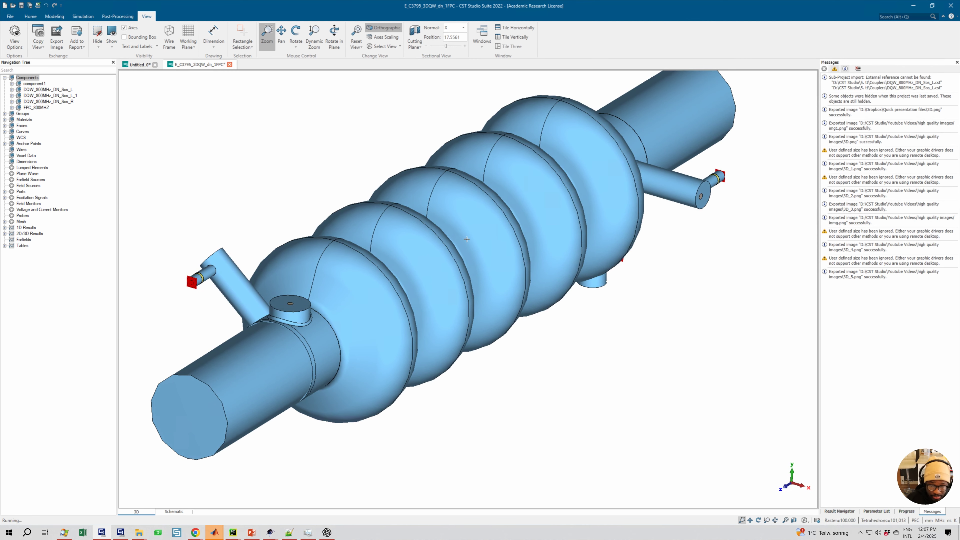
middle_click_drag(466, 239, 462, 257)
- Plot Mode 3's electric field with special clamping off and show the cross section in side view
left_click(4, 234)
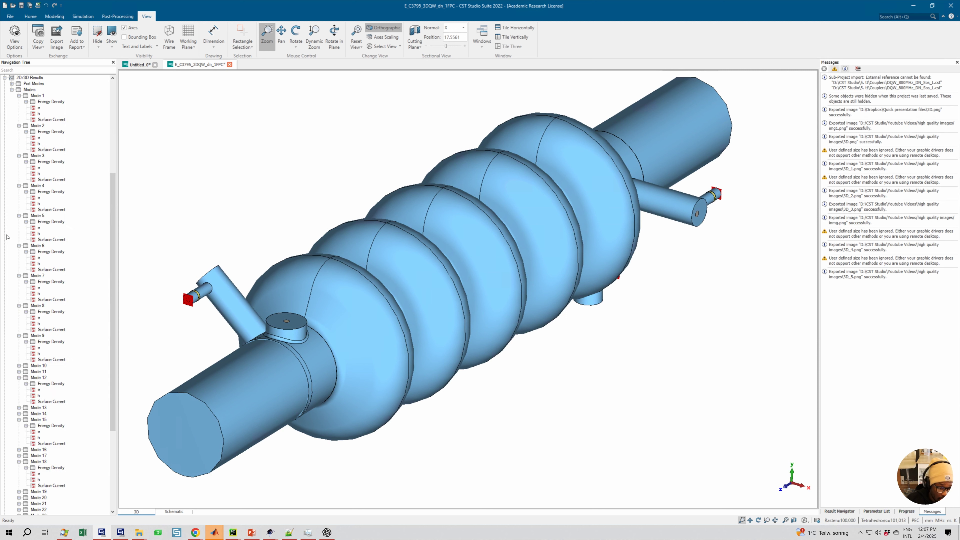
left_click(39, 168)
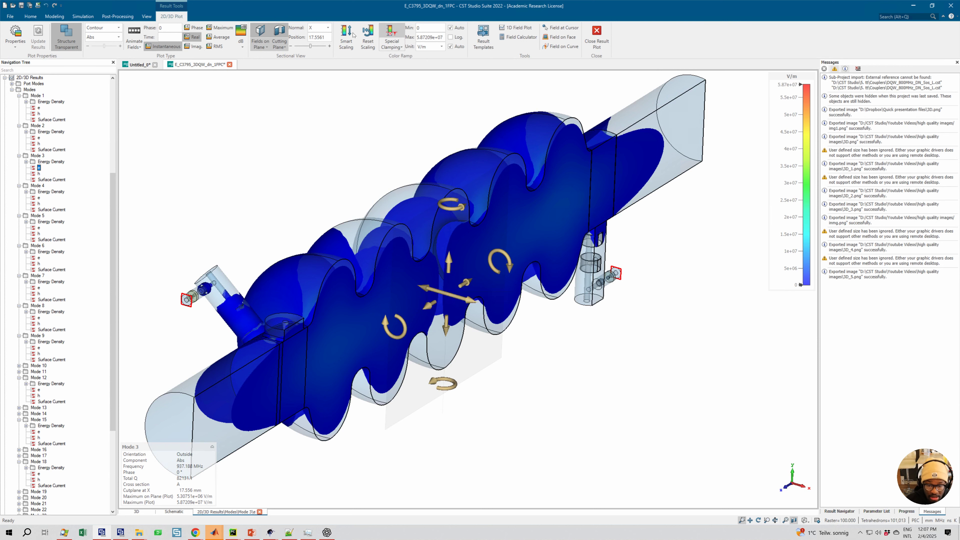
left_click(388, 32)
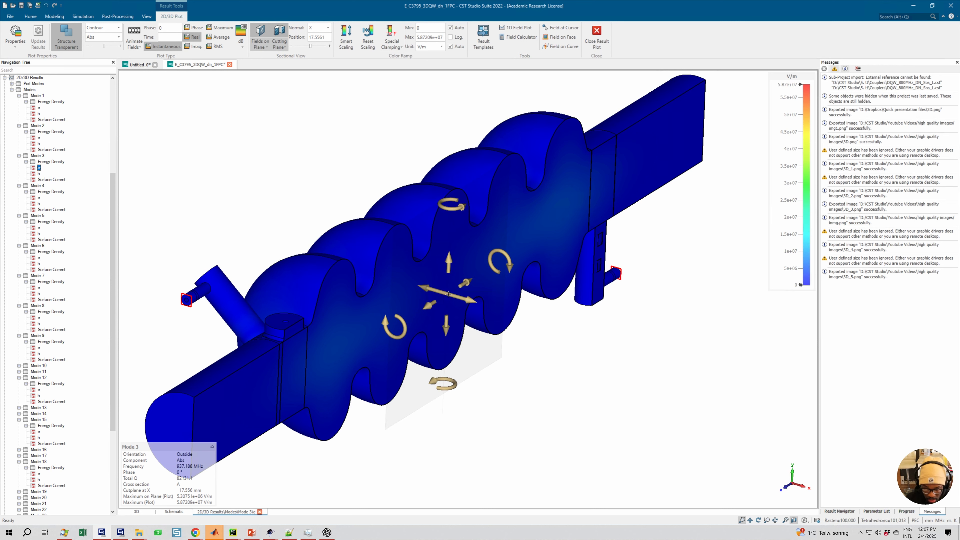
key("6")
scroll(437, 285, "down", 3)
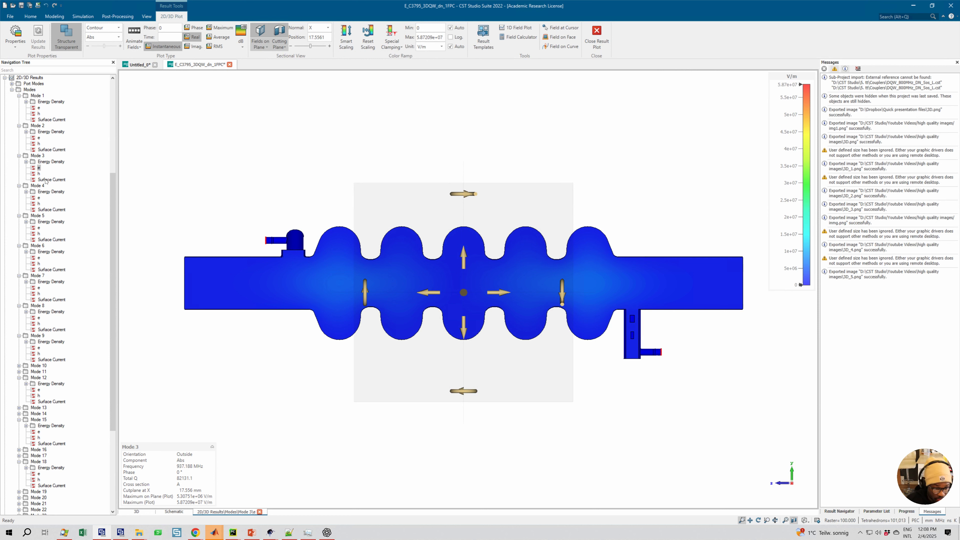
- Check Mode 3's magnetic field plot, return to its electric field and apply Smart Scaling to the color ramp
left_click(40, 174)
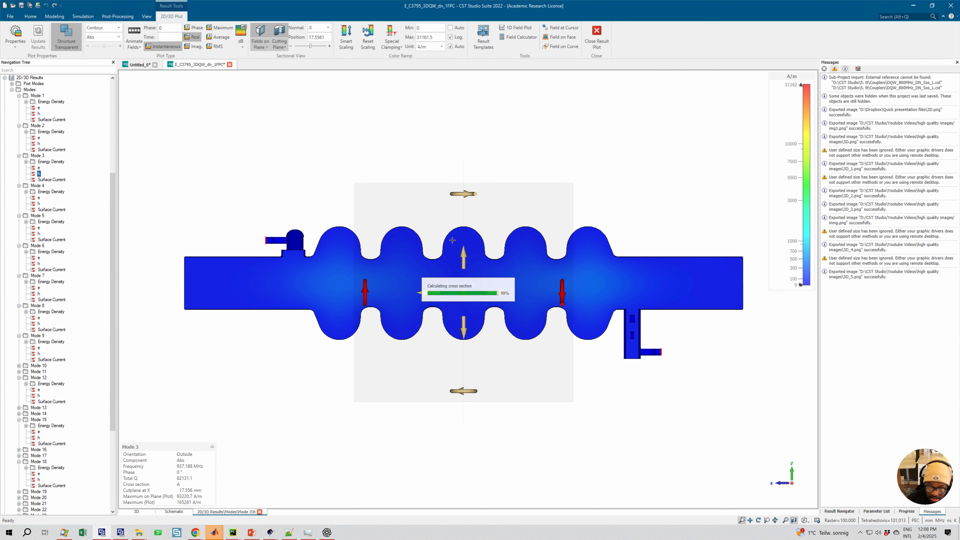
left_click(39, 168)
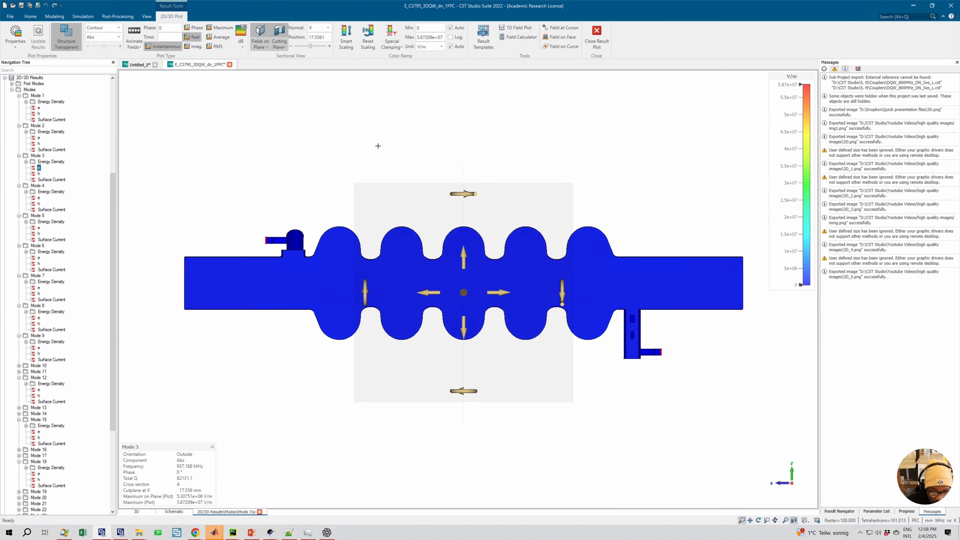
left_click(347, 36)
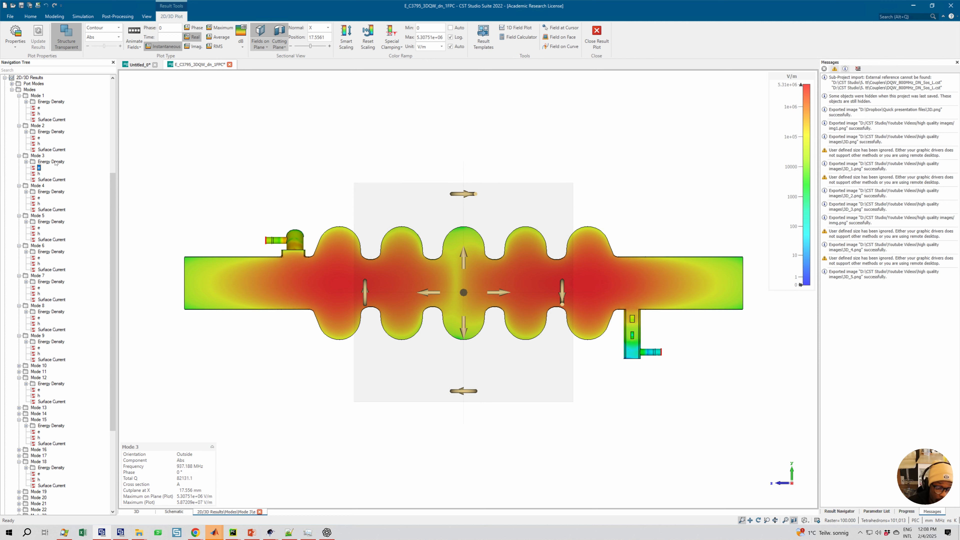
- Collapse the Mode 4 and Mode 5 results and reset the scaling of Mode 3's electric field plot
left_click(19, 185)
left_click(19, 192)
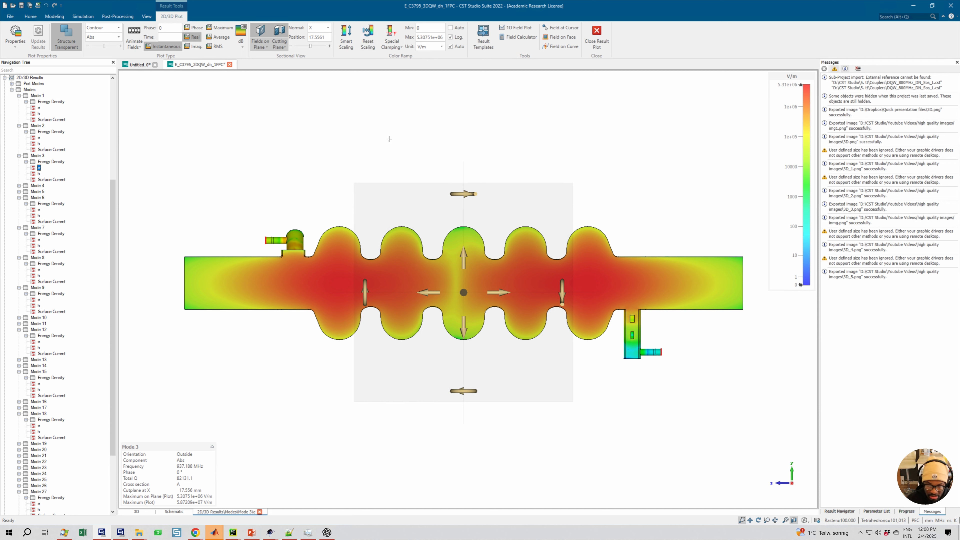
left_click(368, 42)
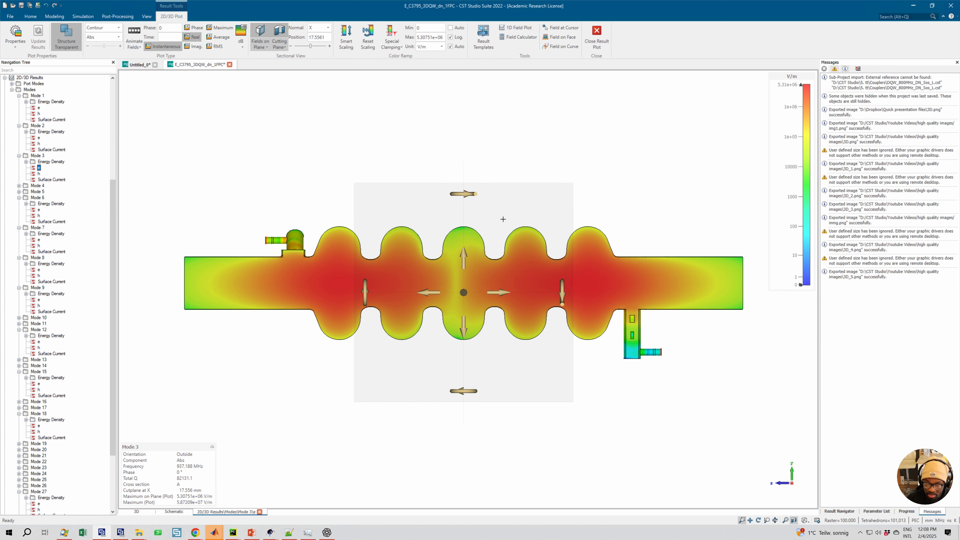
left_click(367, 38)
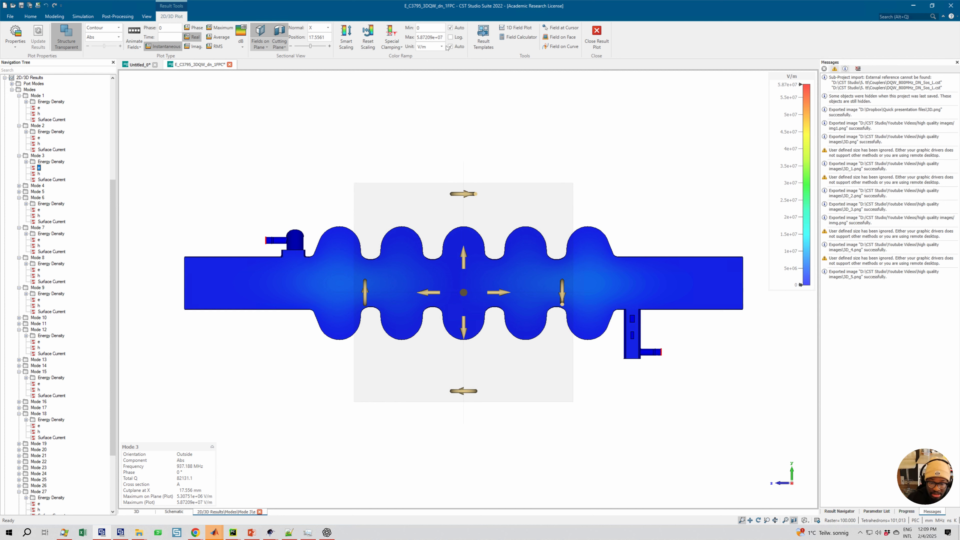
- Compare logarithmic and linear color scaling on Mode 3's electric field plot, leaving logarithmic scaling on
left_click(456, 37)
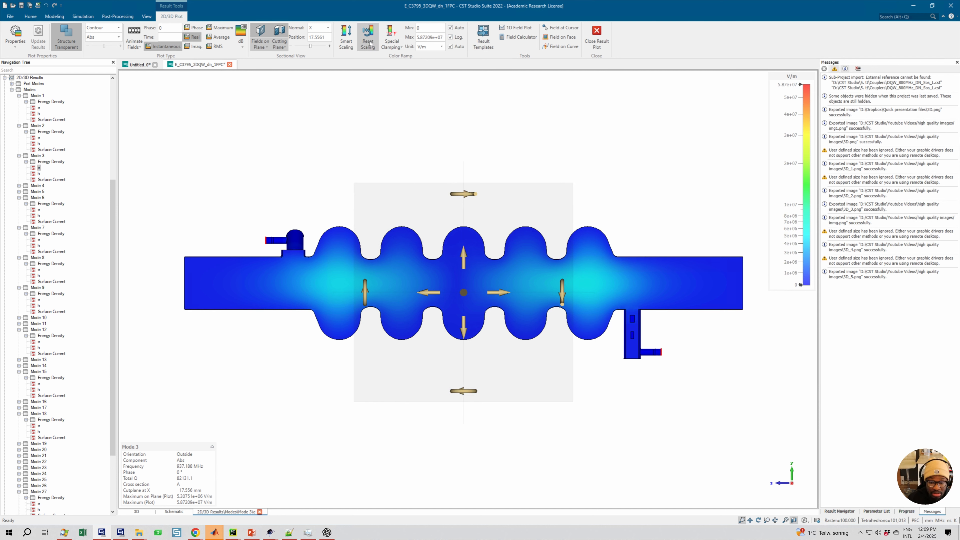
left_click(454, 37)
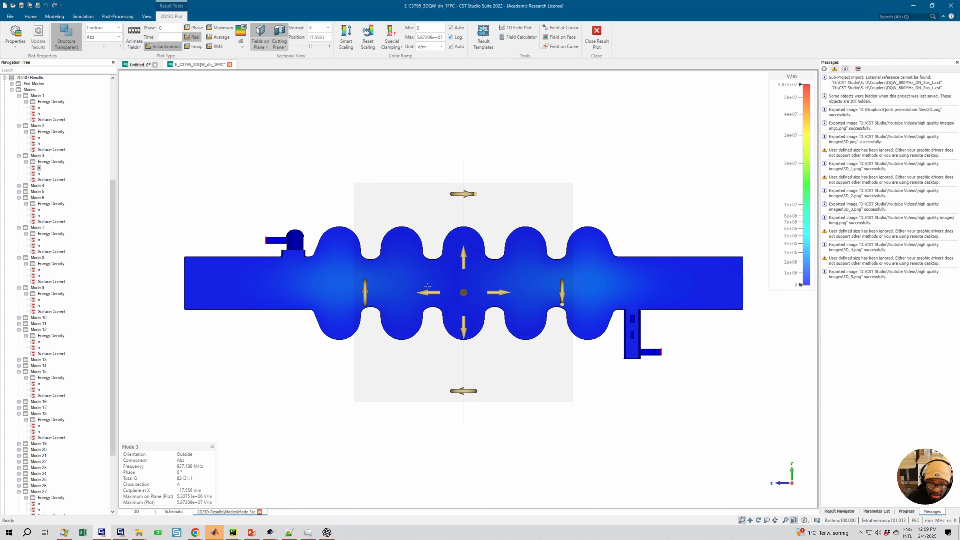
left_click(455, 36)
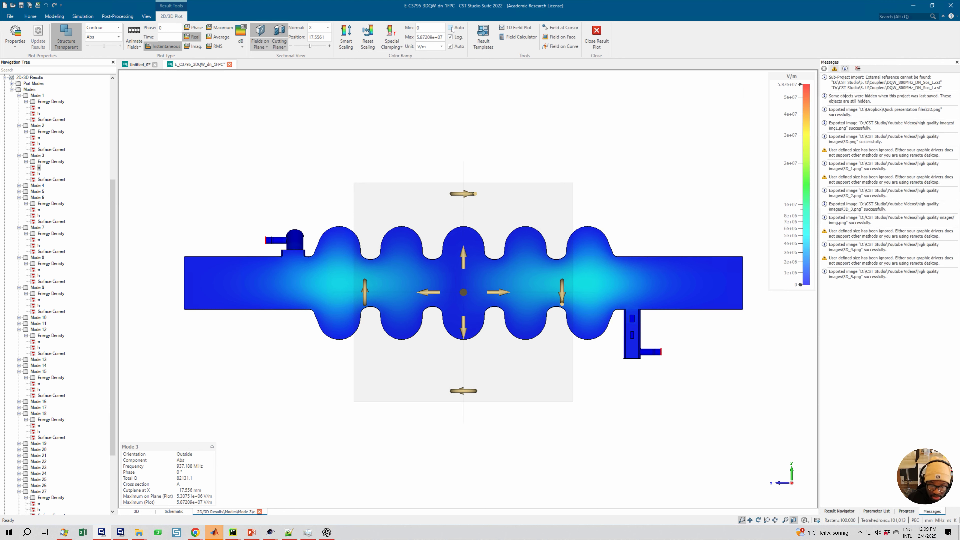
- Try Smart Scaling on Mode 3's electric field plot and reset the color ramp scaling
left_click(451, 29)
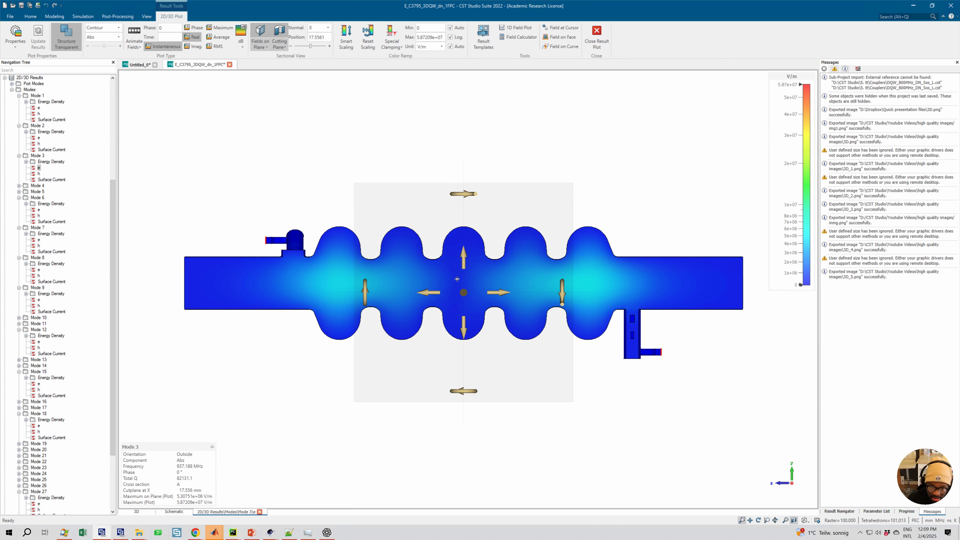
middle_click_drag(457, 282, 457, 280)
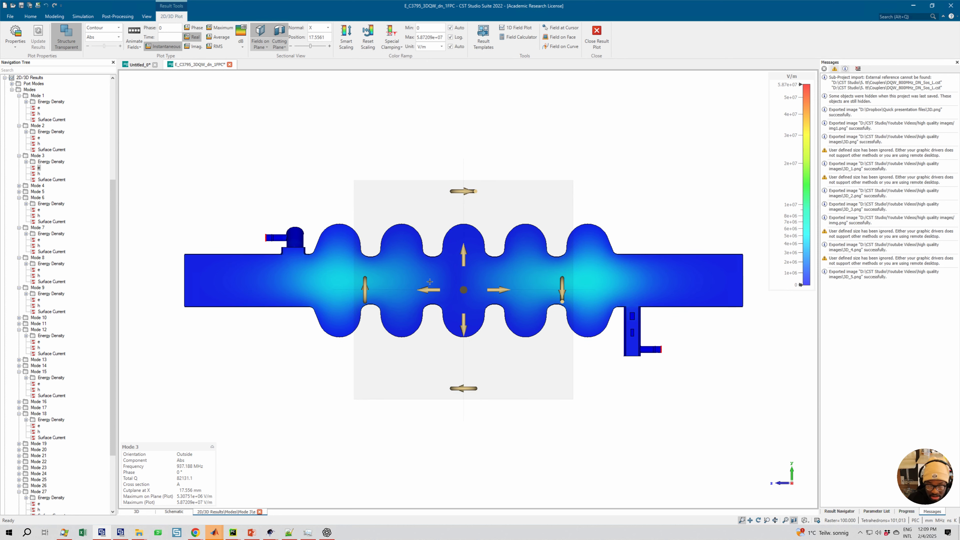
left_click(351, 47)
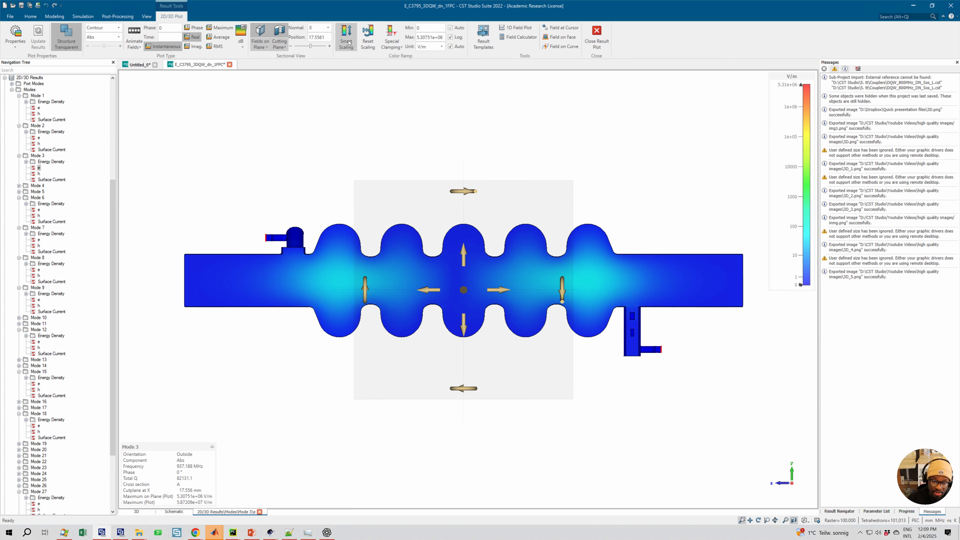
left_click(373, 35)
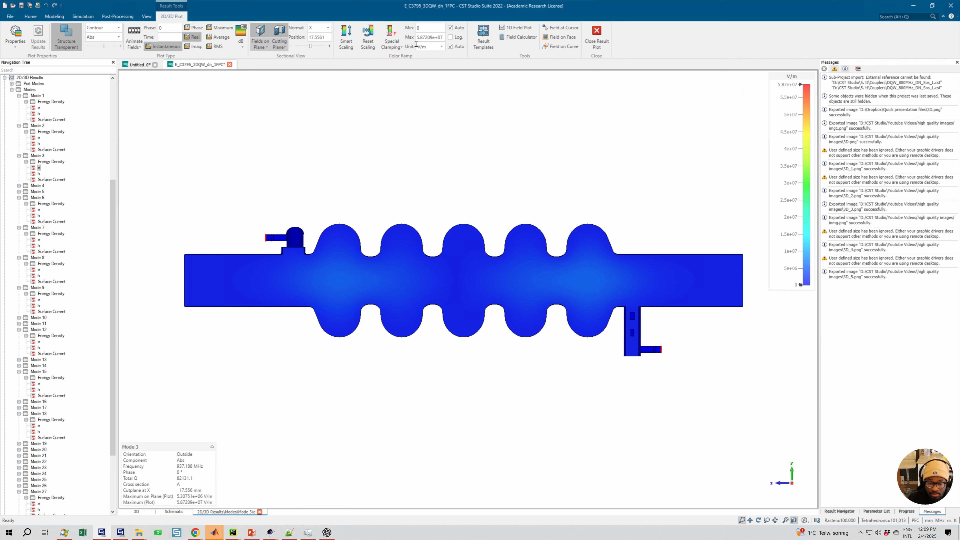
- Turn logarithmic scaling on for Mode 3's electric field and stretch the color ramp so low field values span more of the colors
left_click(450, 37)
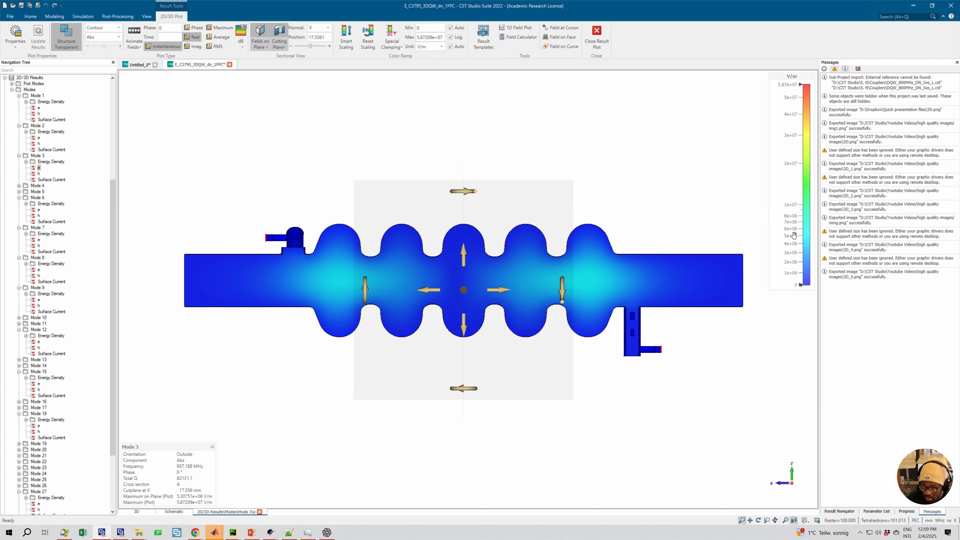
left_click_drag(792, 241, 788, 172)
mouse_move(528, 280)
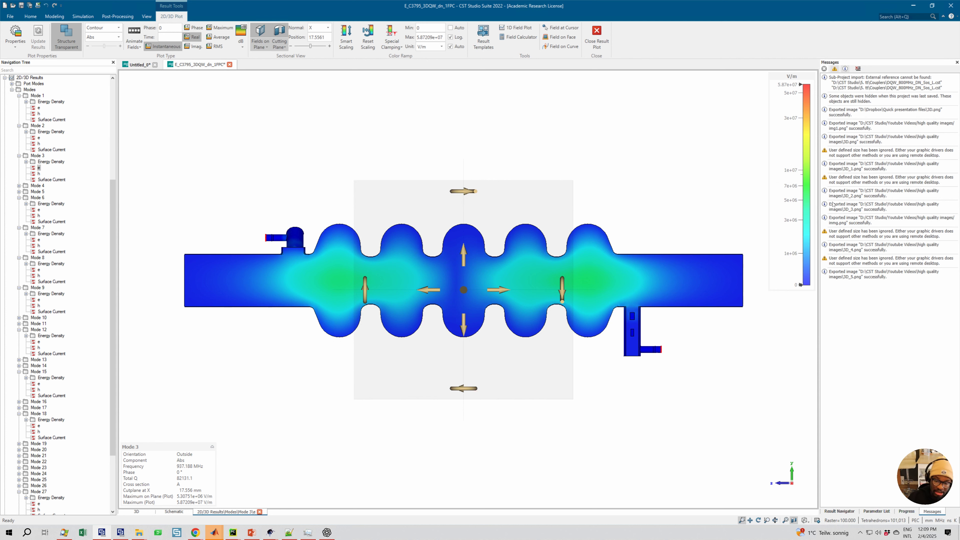
mouse_move(792, 190)
left_mouse_down()
mouse_move(795, 106)
mouse_move(794, 121)
left_mouse_up()
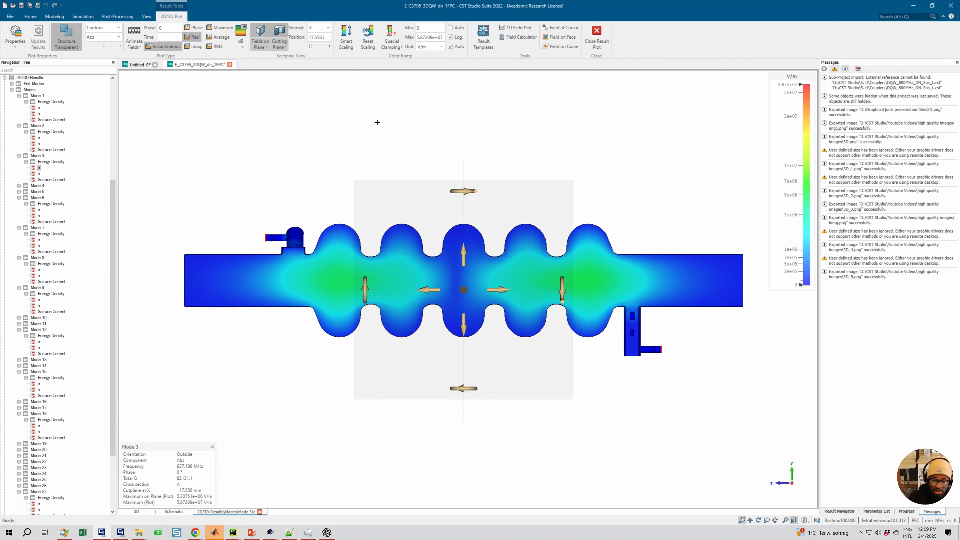
- Apply Smart Scaling to Mode 3's electric field and display it as an arrow plot
left_click(347, 45)
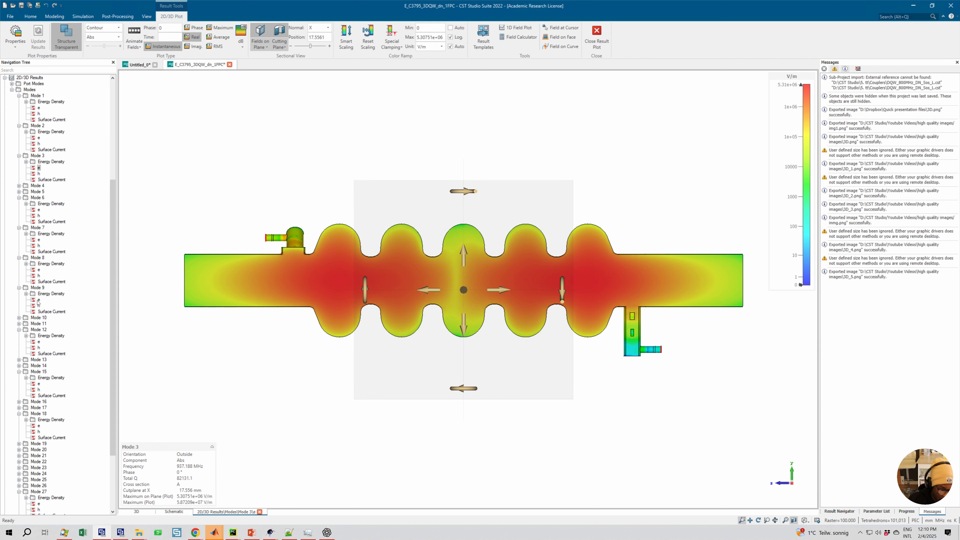
scroll(433, 203, "down", 2)
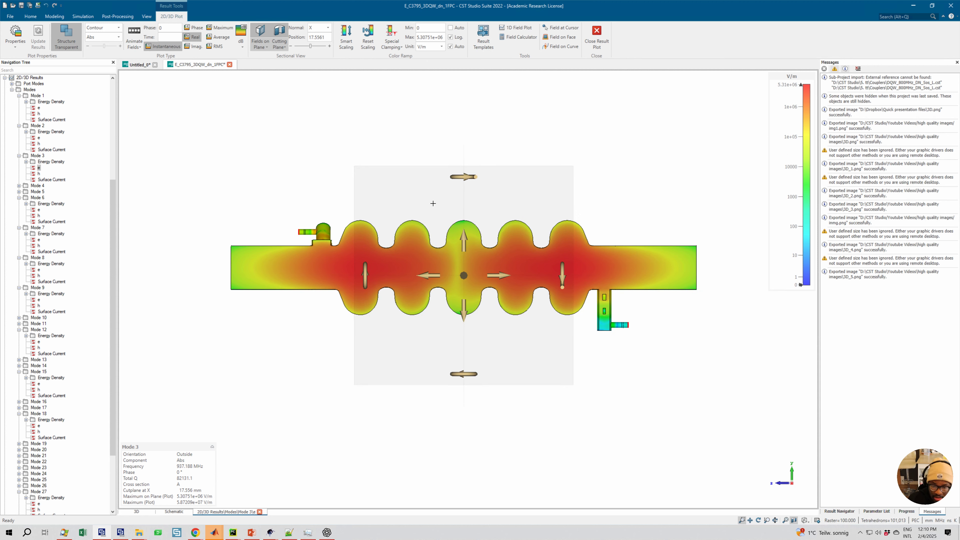
left_click(102, 28)
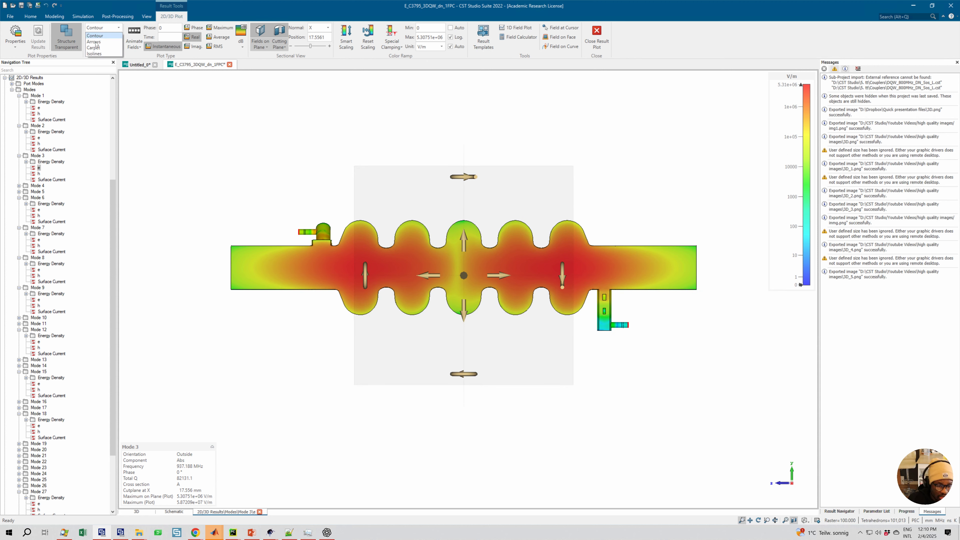
left_click(101, 42)
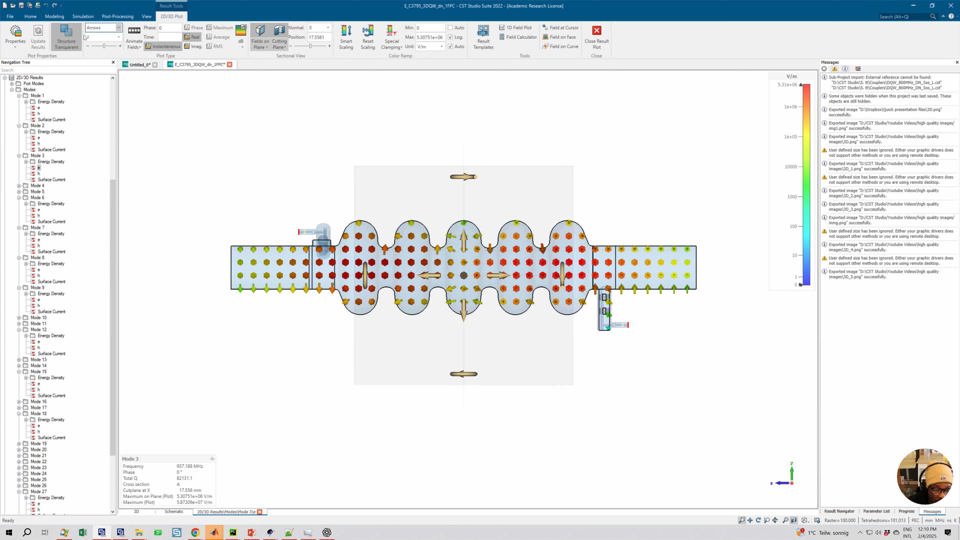
scroll(466, 250, "up", 1)
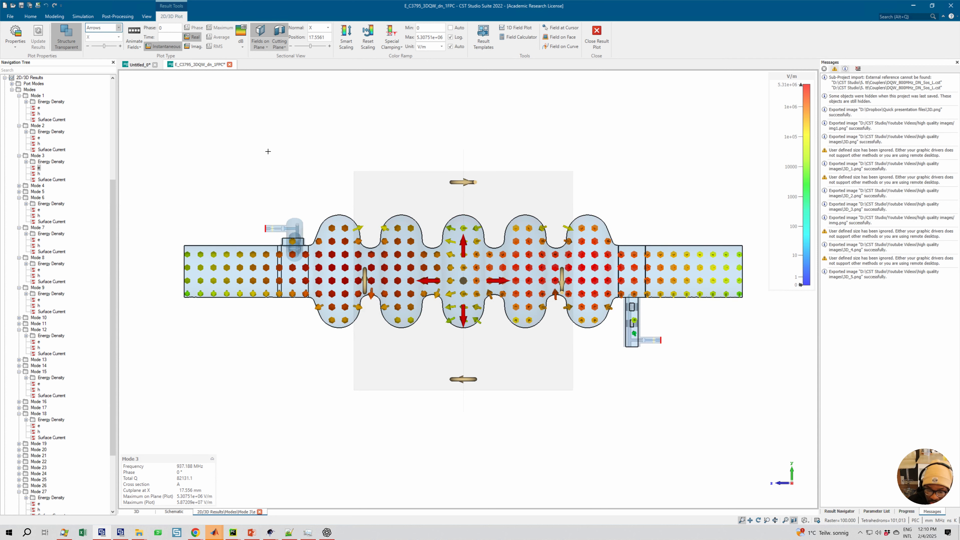
- Adjust the arrow density and plot Mode 3's magnetic field as arrows
left_click_drag(102, 45, 107, 46)
left_click(39, 174)
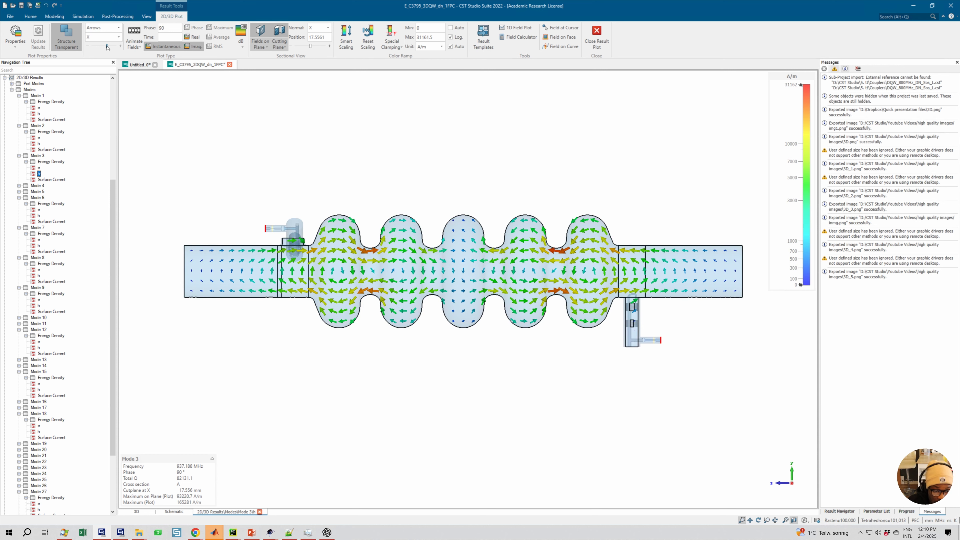
left_click_drag(107, 46, 106, 46)
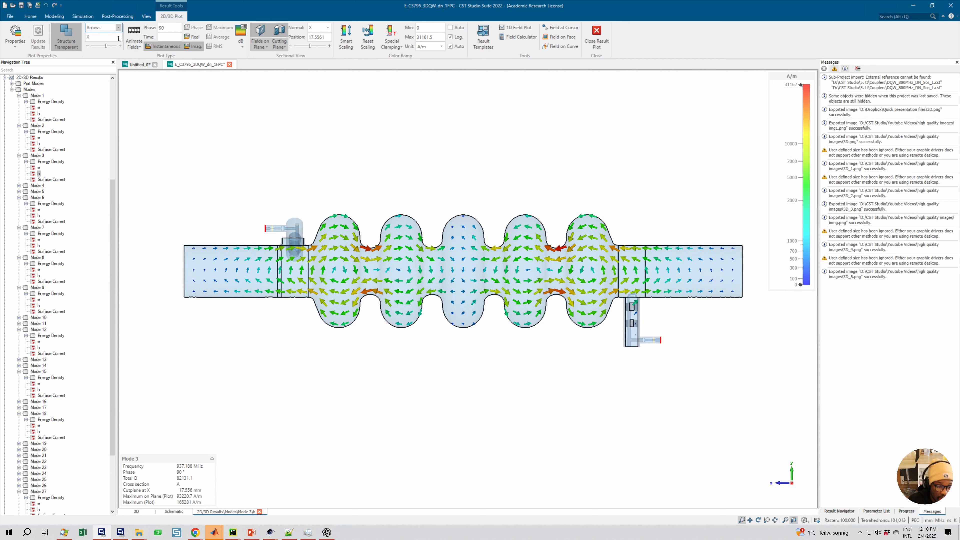
- Compare the contour and carpet displays of Mode 3's magnetic field, leaving the carpet plot shown
left_click(119, 29)
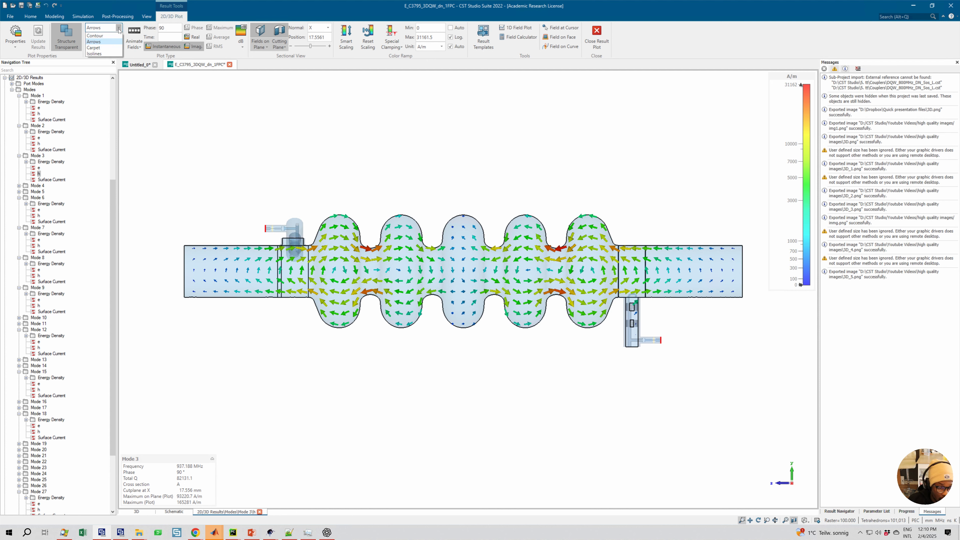
left_click(118, 29)
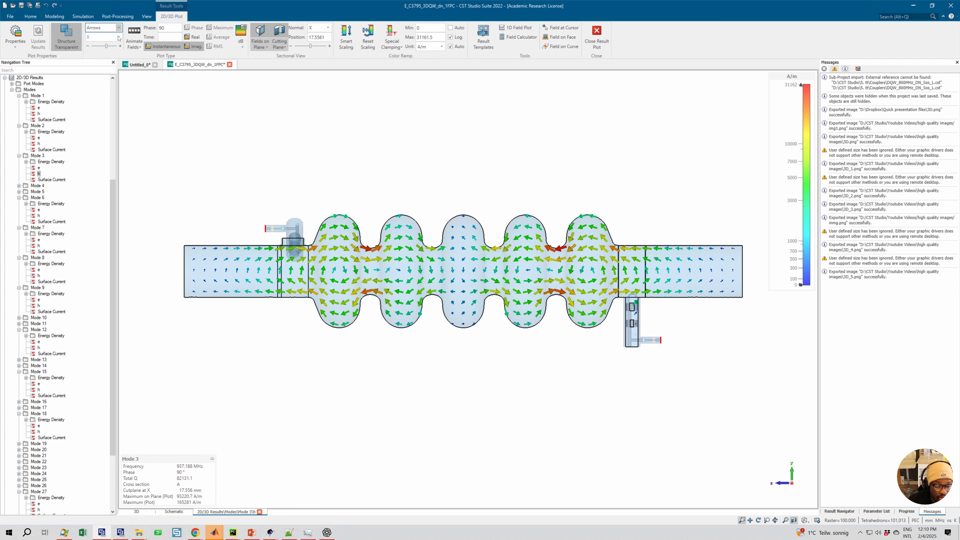
left_click(119, 28)
left_click(95, 35)
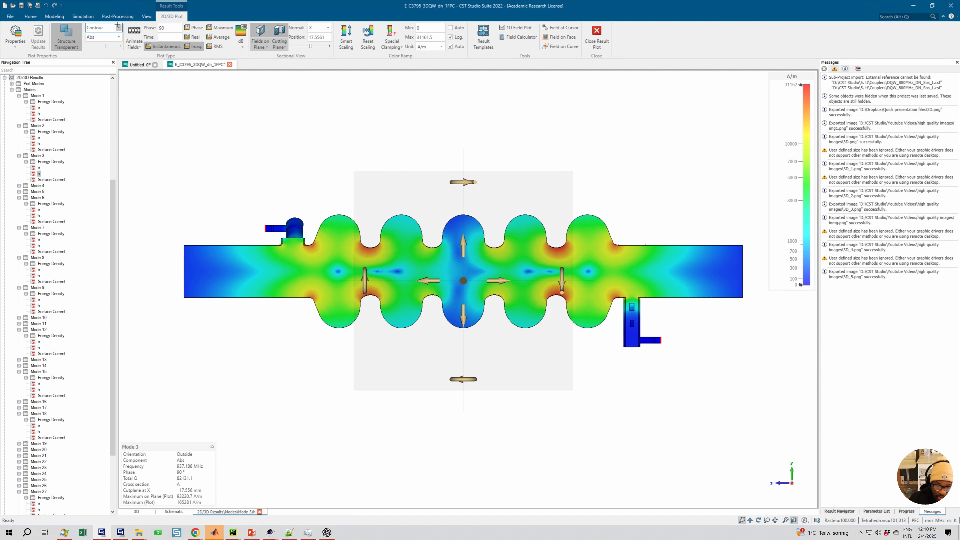
left_click(100, 29)
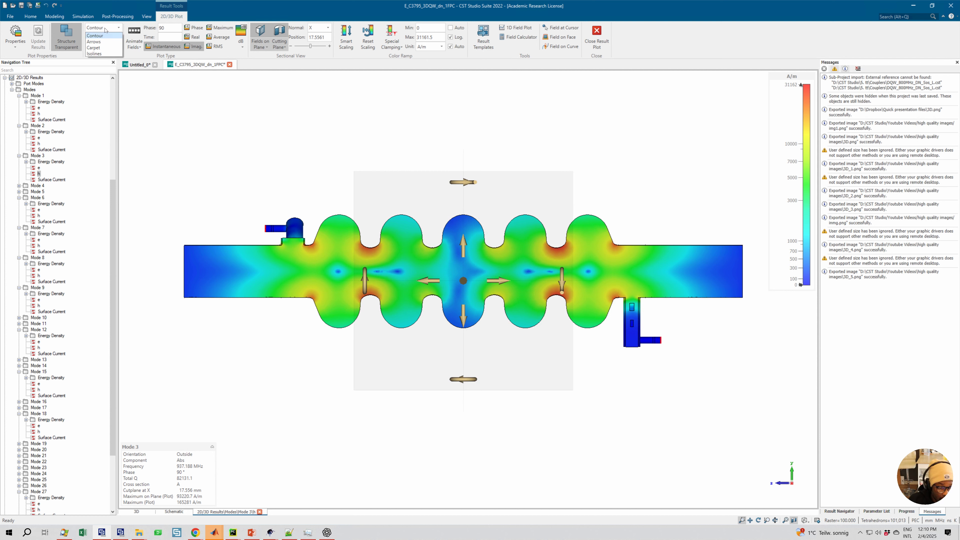
left_click(93, 47)
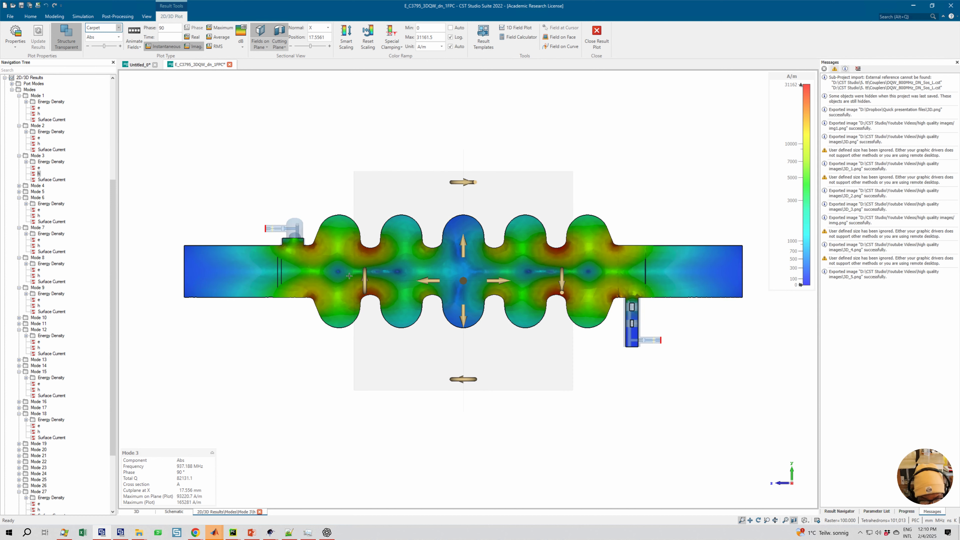
- Examine the carpet plot of Mode 3's magnetic field from oblique, top, back and right-side views
mouse_move(357, 278)
left_mouse_down()
mouse_move(373, 279)
mouse_move(386, 317)
mouse_move(378, 345)
left_mouse_up()
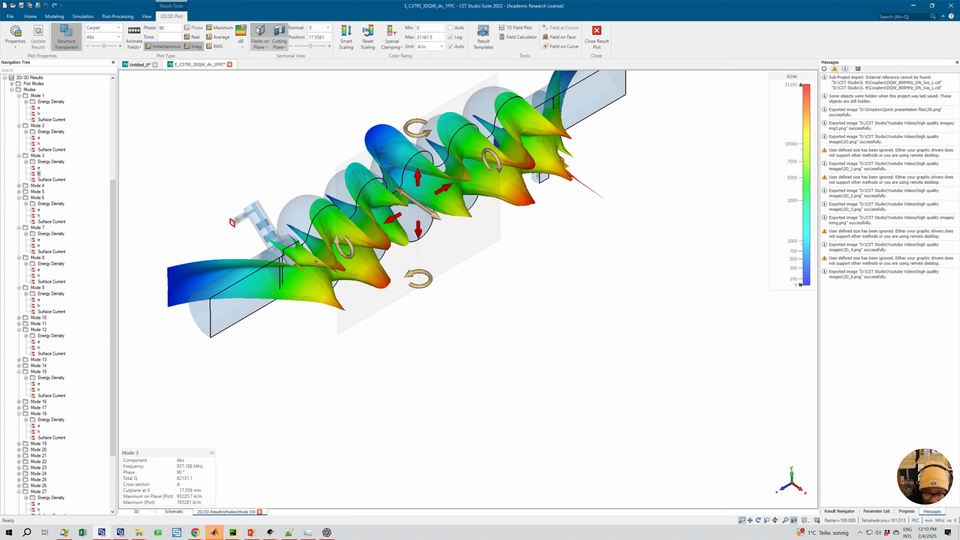
mouse_move(309, 258)
left_mouse_down()
mouse_move(359, 272)
mouse_move(354, 261)
left_mouse_up()
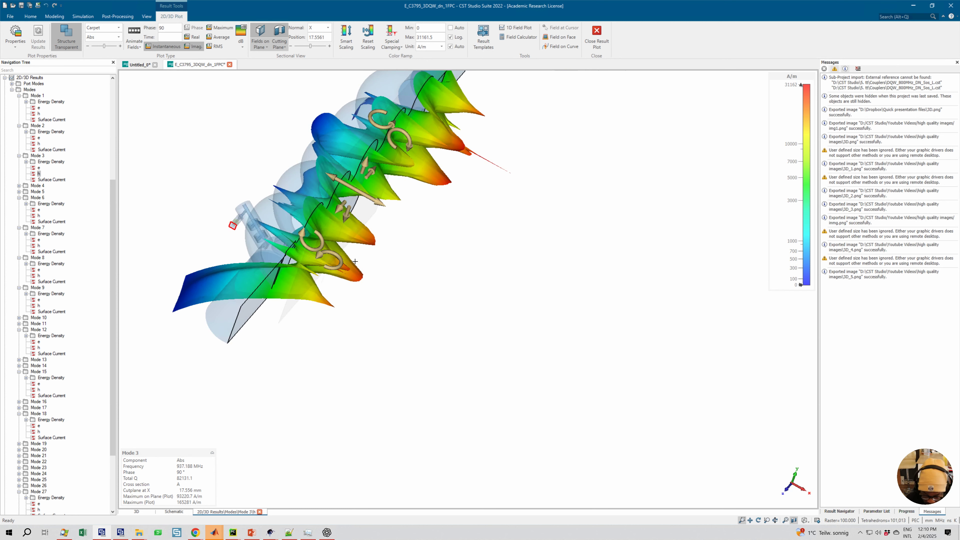
key("8")
scroll(373, 251, "down", 2)
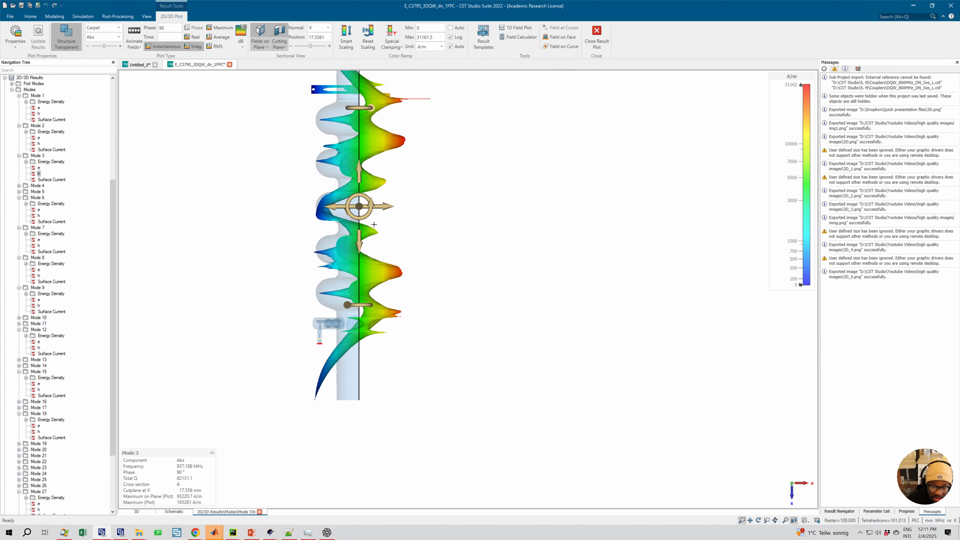
middle_click_drag(383, 208, 401, 251)
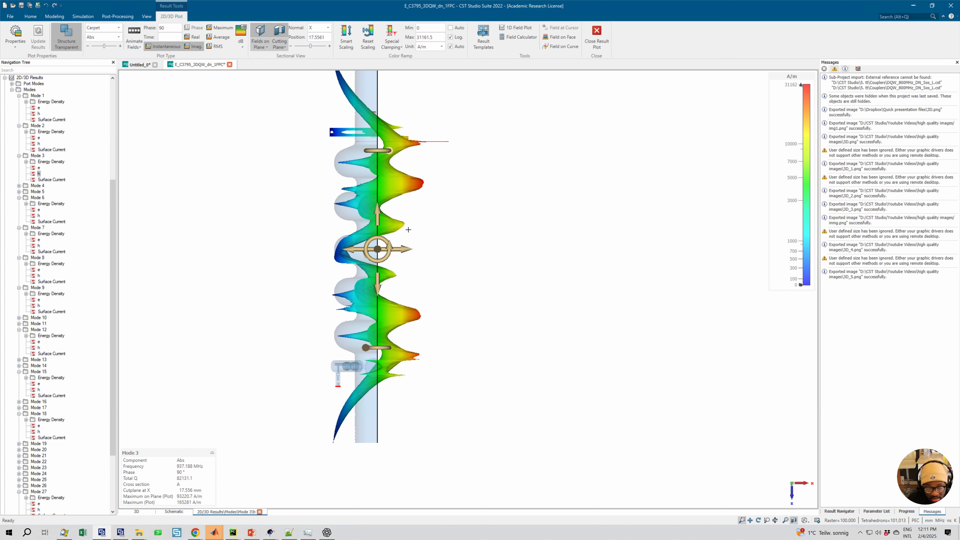
left_click_drag(432, 267, 450, 288)
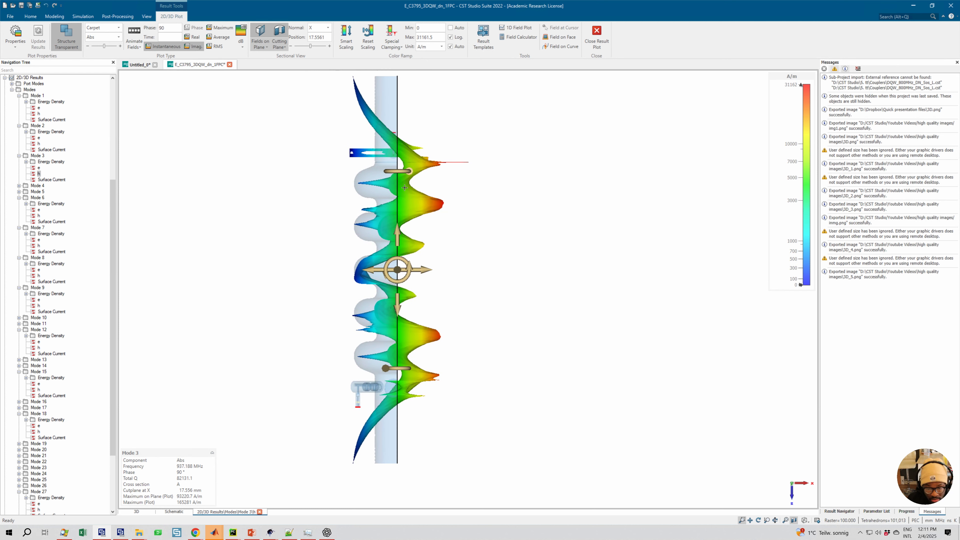
key("3")
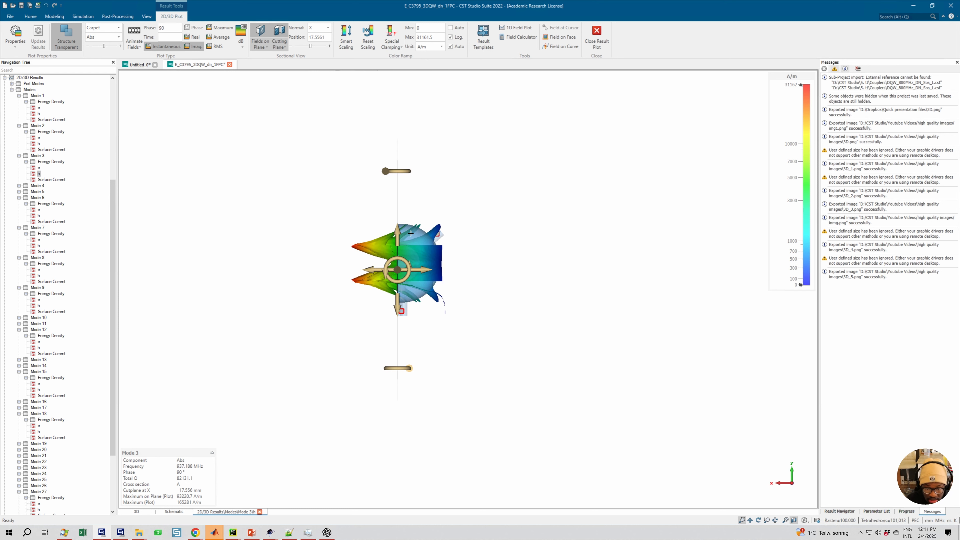
scroll(396, 263, "up", 5)
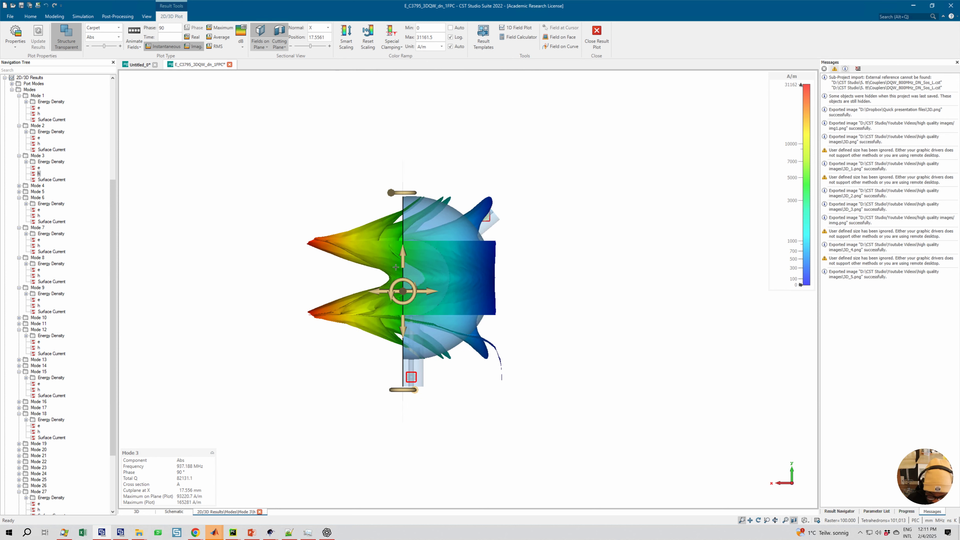
key("6")
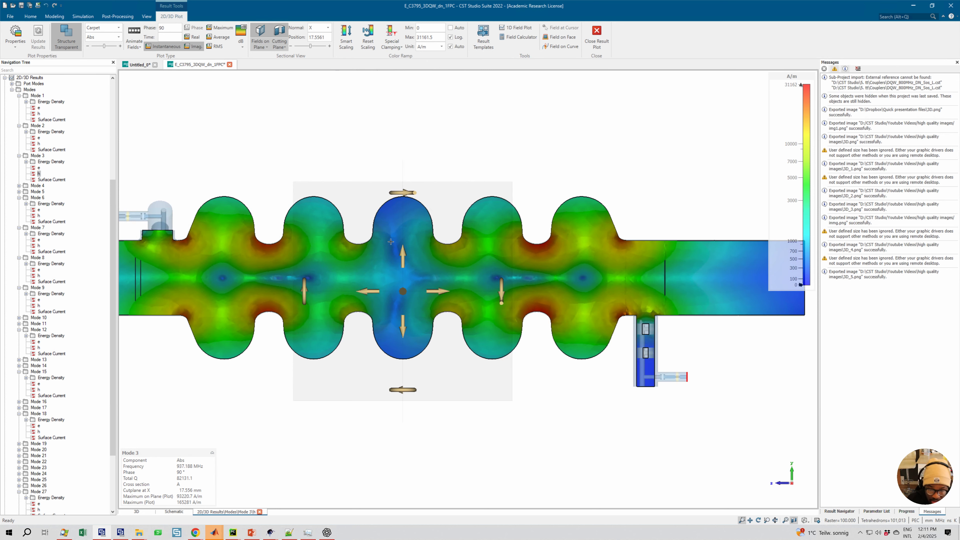
- Set the field plane's normal to Y and inspect the magnetic field carpet plot from the back and side
left_click(260, 47)
left_click(263, 72)
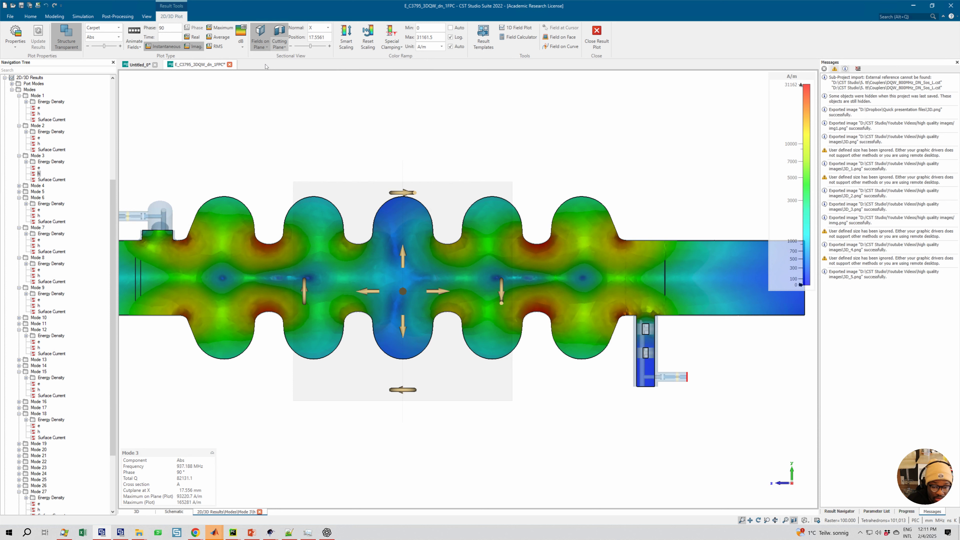
left_click(261, 46)
left_click(277, 63)
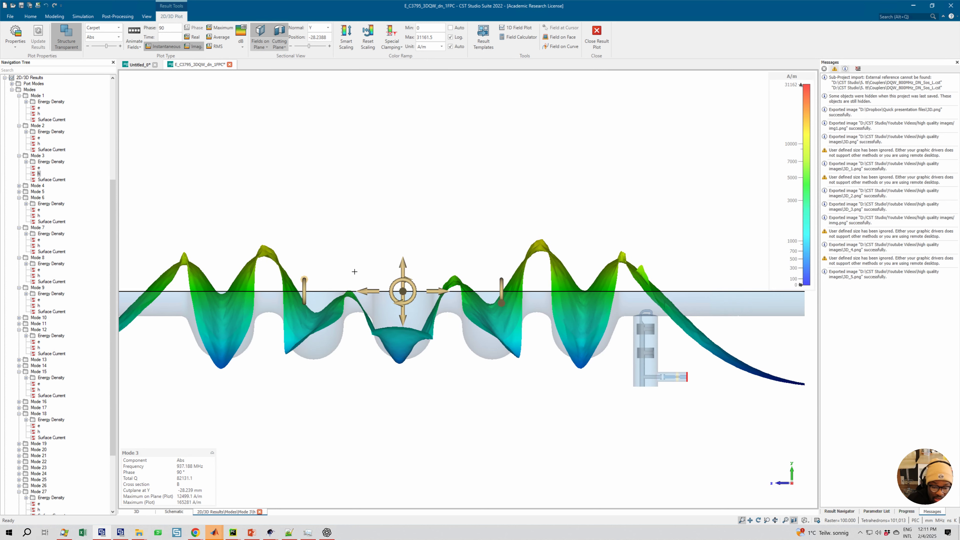
middle_click_drag(392, 257, 461, 240)
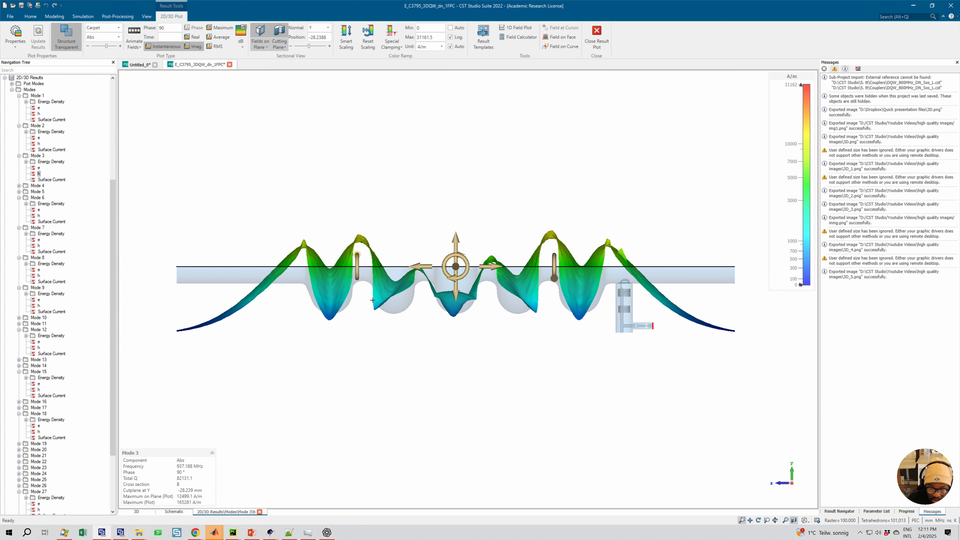
left_click(357, 287)
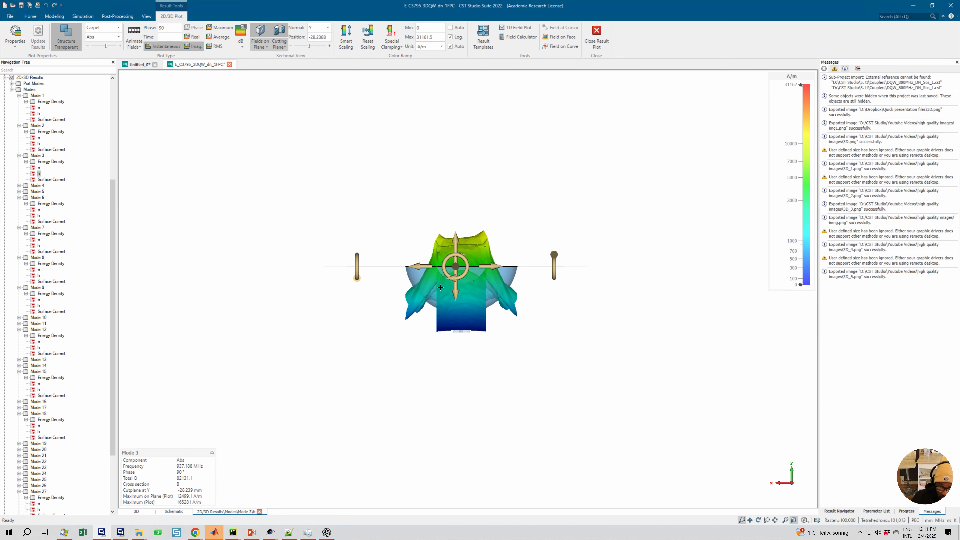
left_click(470, 275)
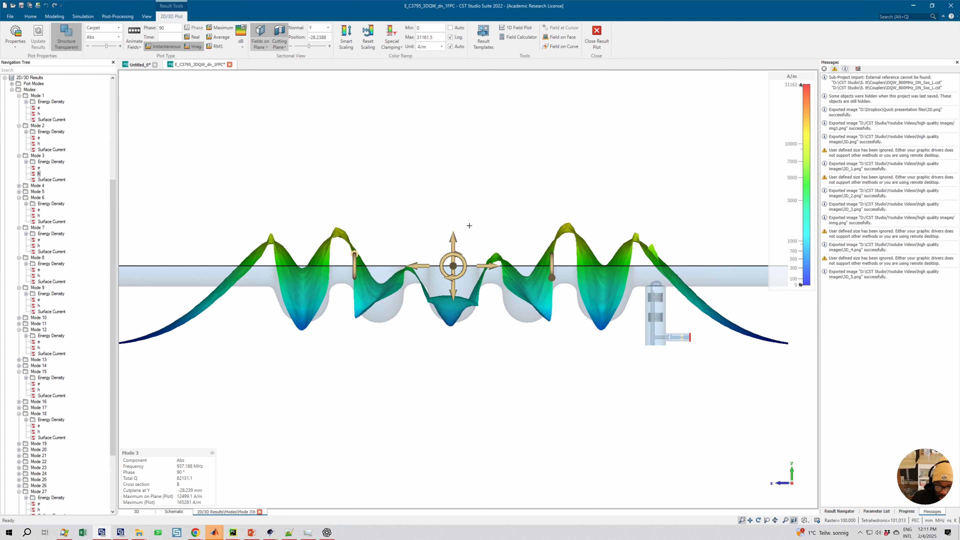
- Check the X and Y components of Mode 3's magnetic field carpet plot and switch the display to arrows
left_click(102, 37)
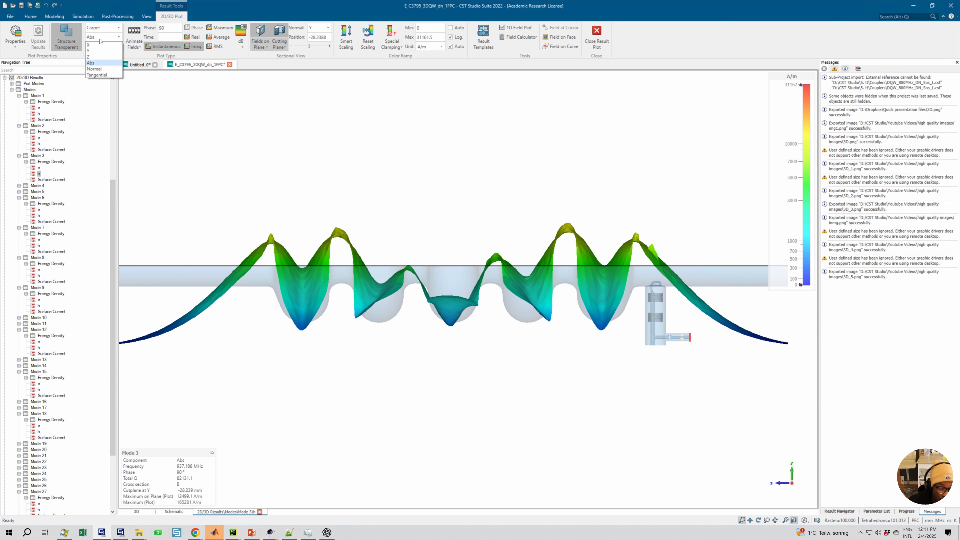
left_click(92, 46)
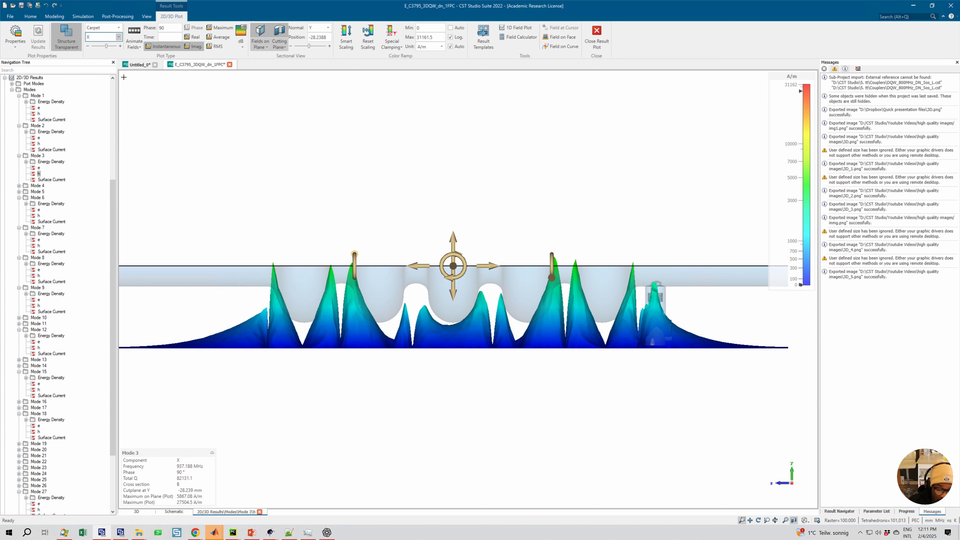
left_click(94, 37)
left_click(90, 51)
left_click(102, 28)
left_click(94, 42)
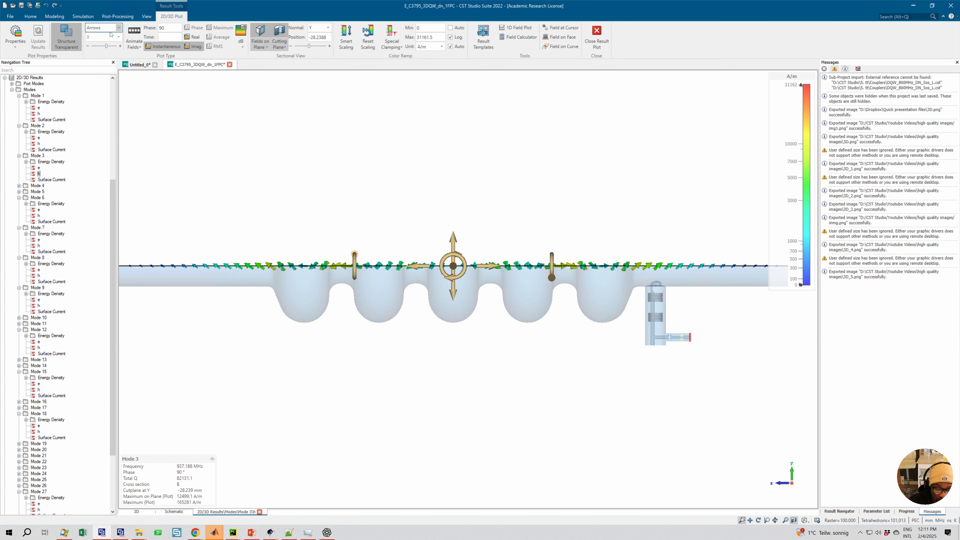
- Display Mode 3's magnetic field as a contour plot of the Abs component
left_click(110, 34)
left_click(119, 42)
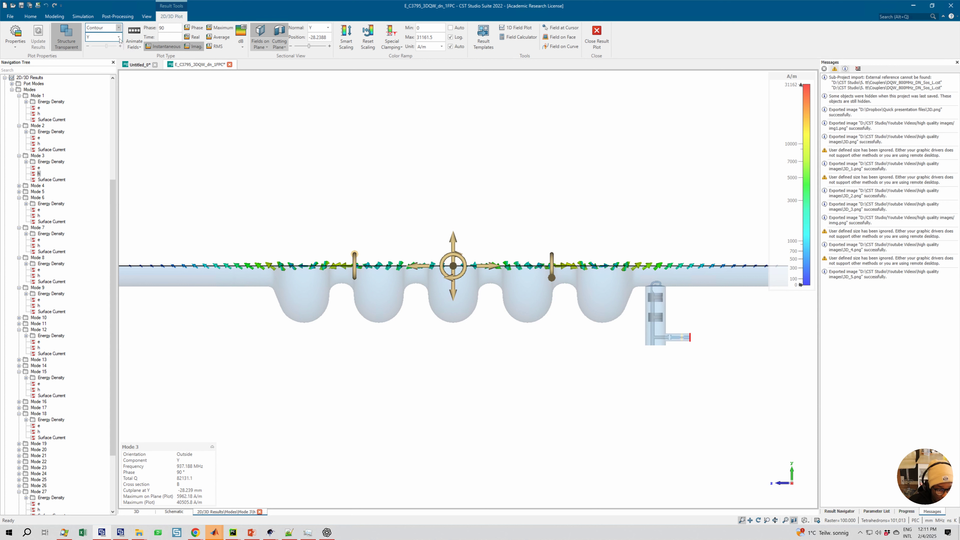
left_click(119, 38)
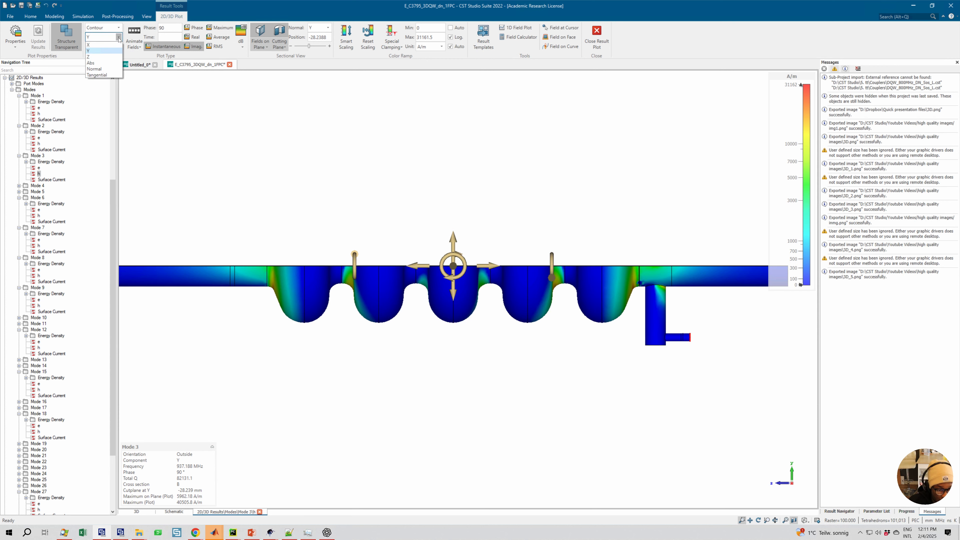
left_click(91, 63)
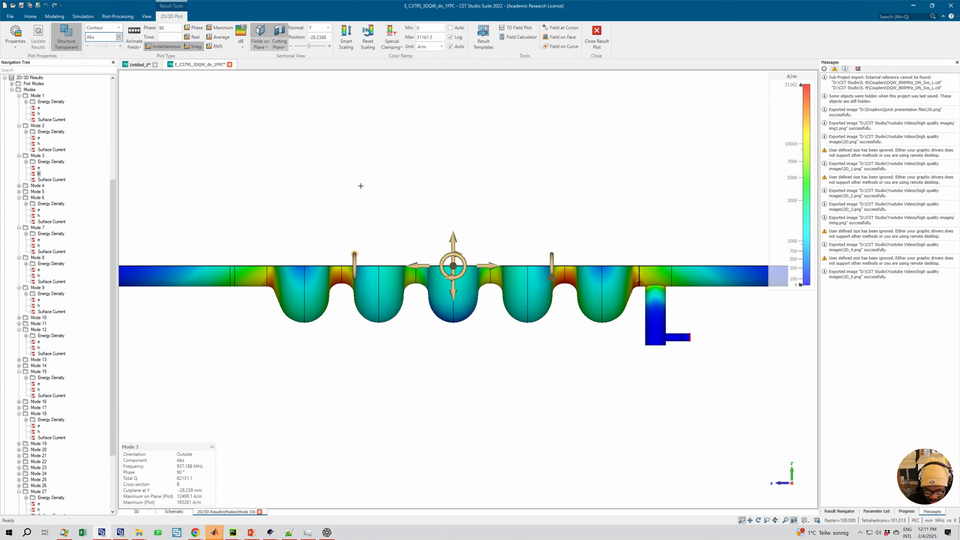
- Activate Cross Section A for the magnetic field plane and deactivate Cross Section B
left_click(267, 46)
left_click(269, 64)
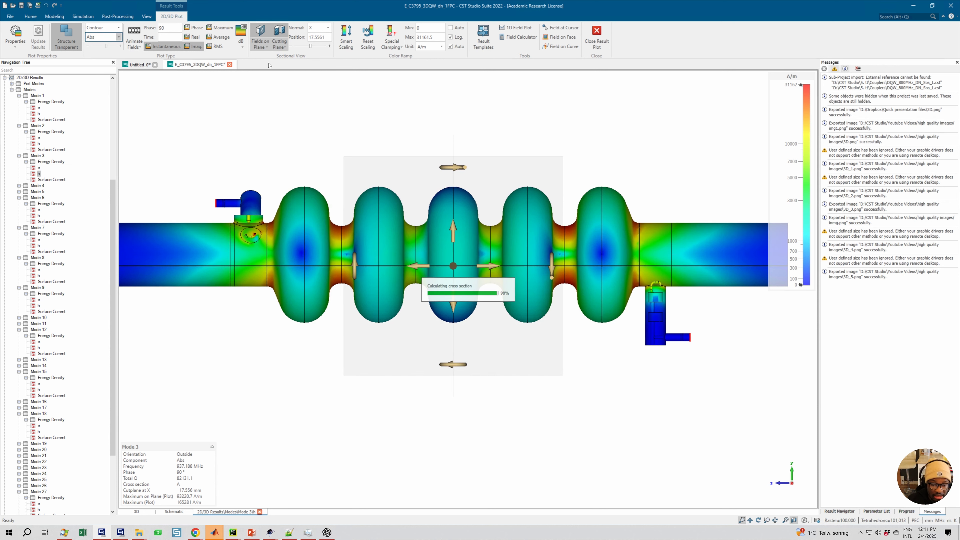
left_click(266, 46)
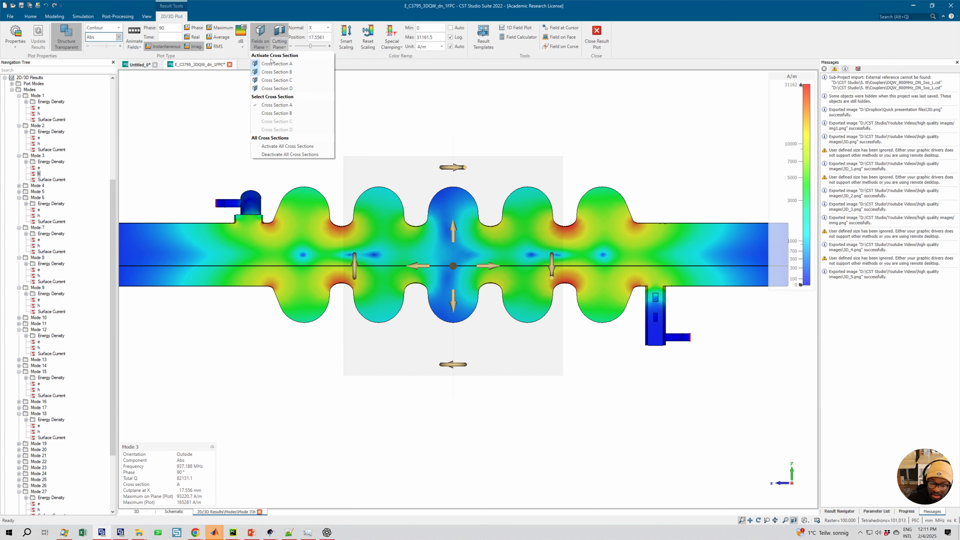
left_click(267, 72)
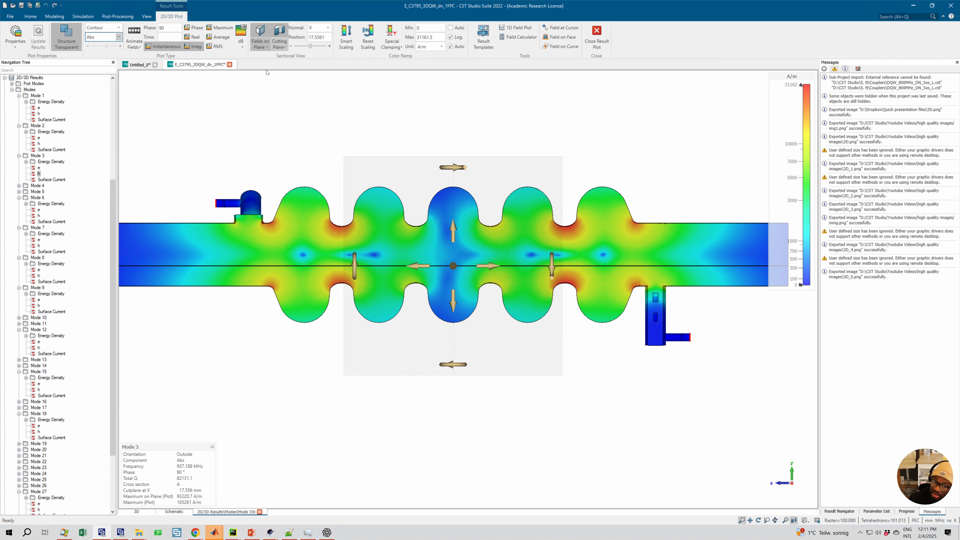
left_click(261, 46)
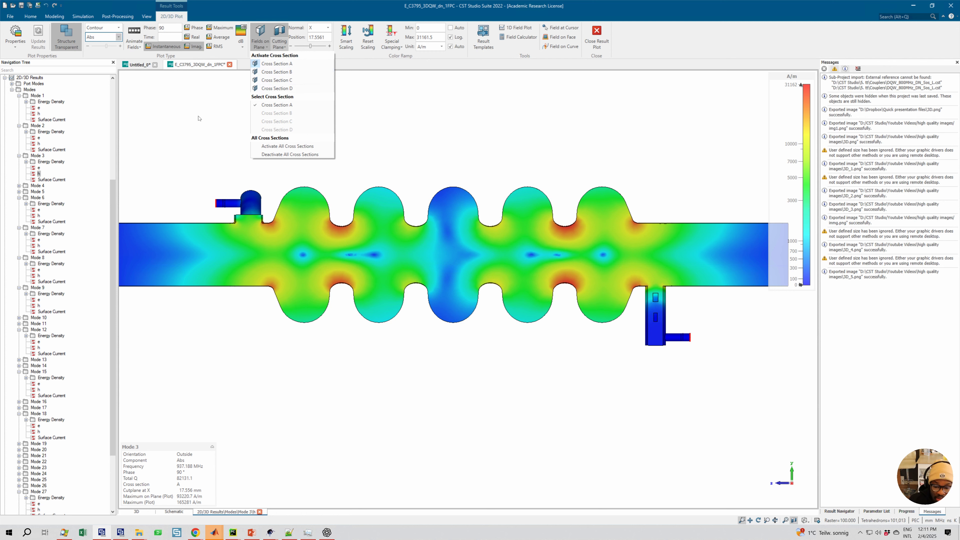
- Compare the isolines display of Mode 3's magnetic field with the contour display, leaving the full cavity shown as contours
left_click(109, 29)
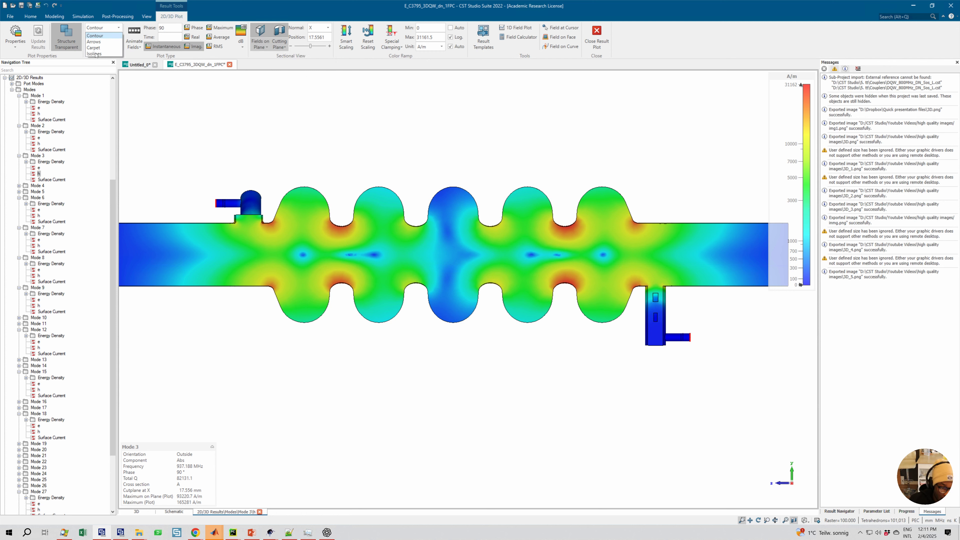
left_click(100, 43)
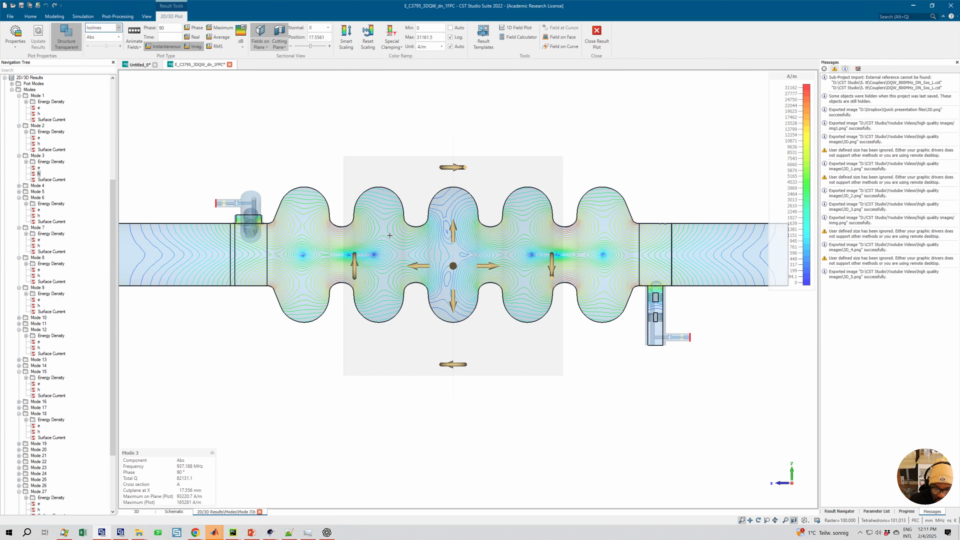
scroll(388, 234, "up", 2)
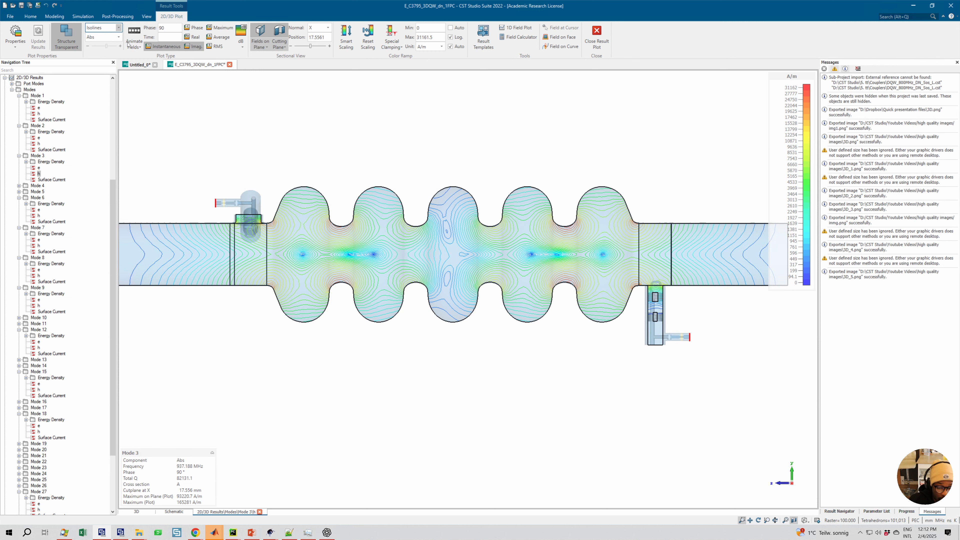
left_click(98, 28)
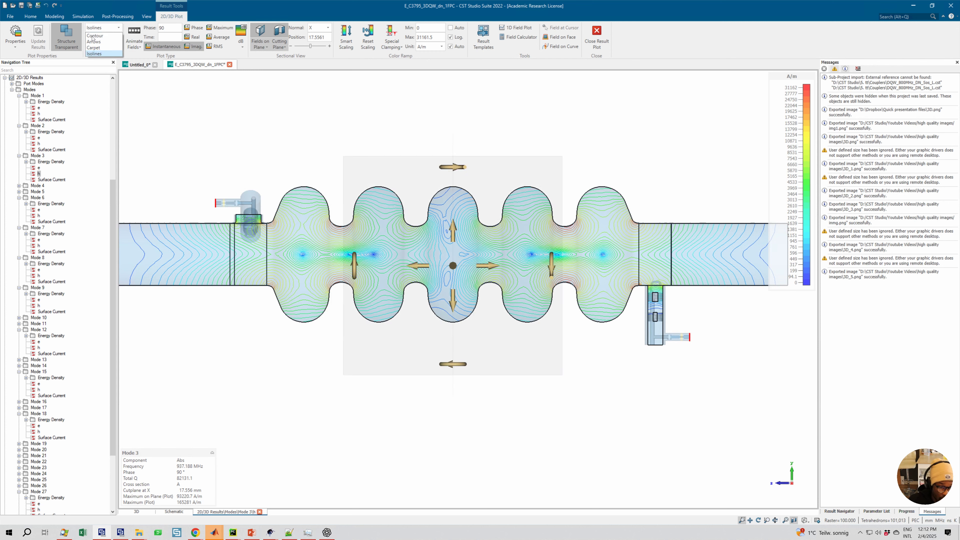
left_click(93, 36)
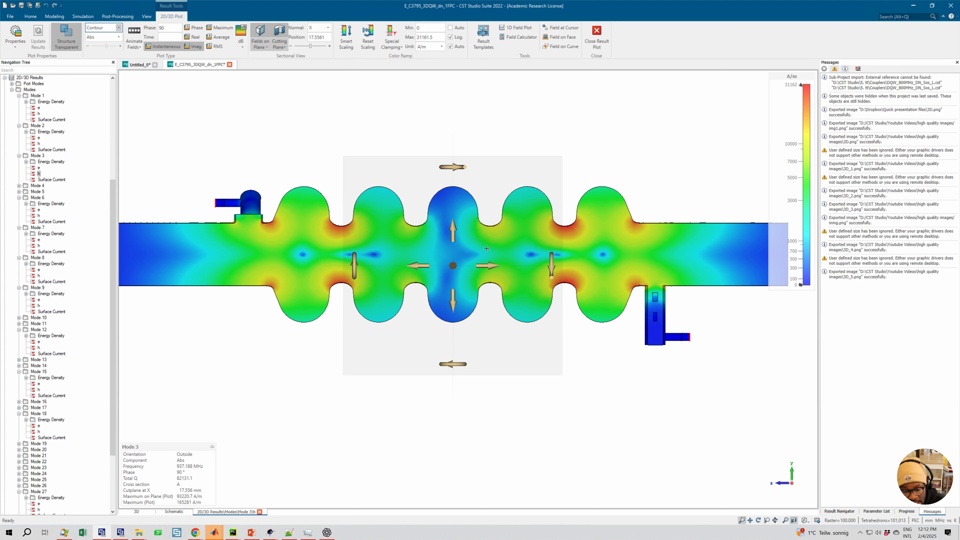
middle_click_drag(488, 240, 501, 241)
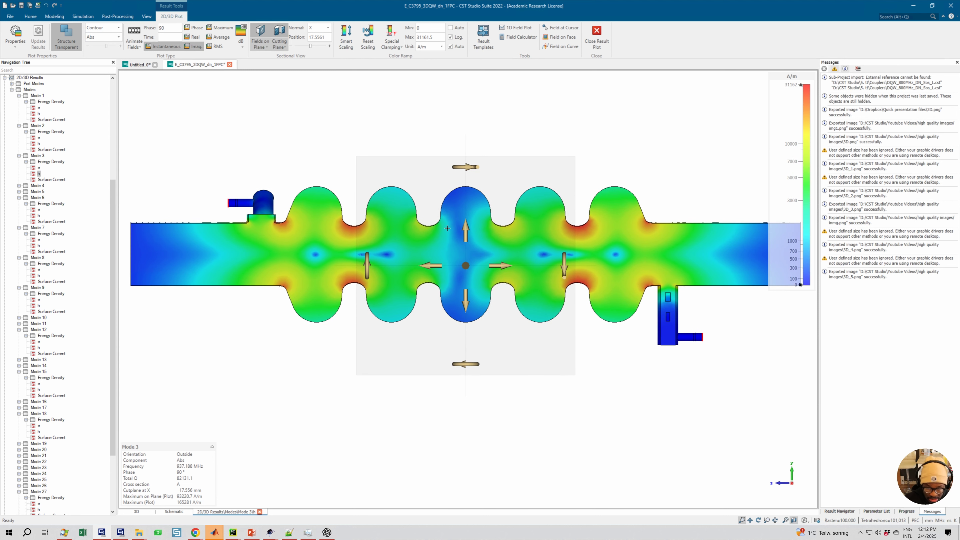
scroll(413, 239, "down", 1)
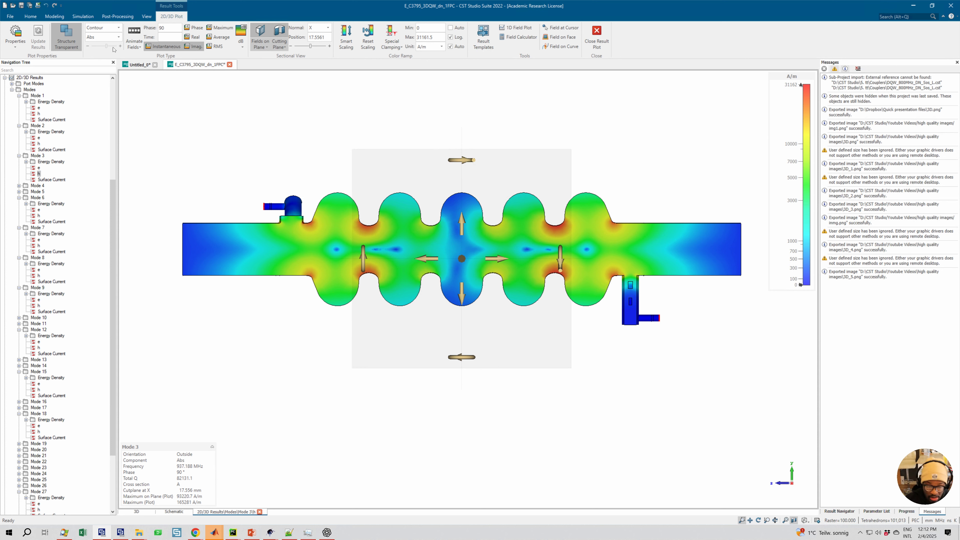
- Raise the ambient light intensity to its highest level in the view options' illumination settings and apply it
left_click(117, 16)
left_click(146, 16)
left_click(14, 36)
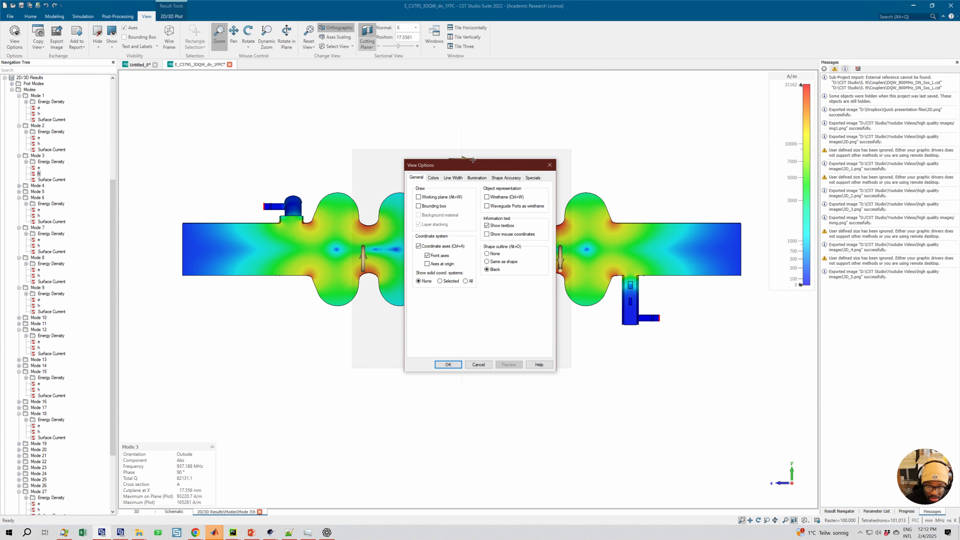
left_click(476, 178)
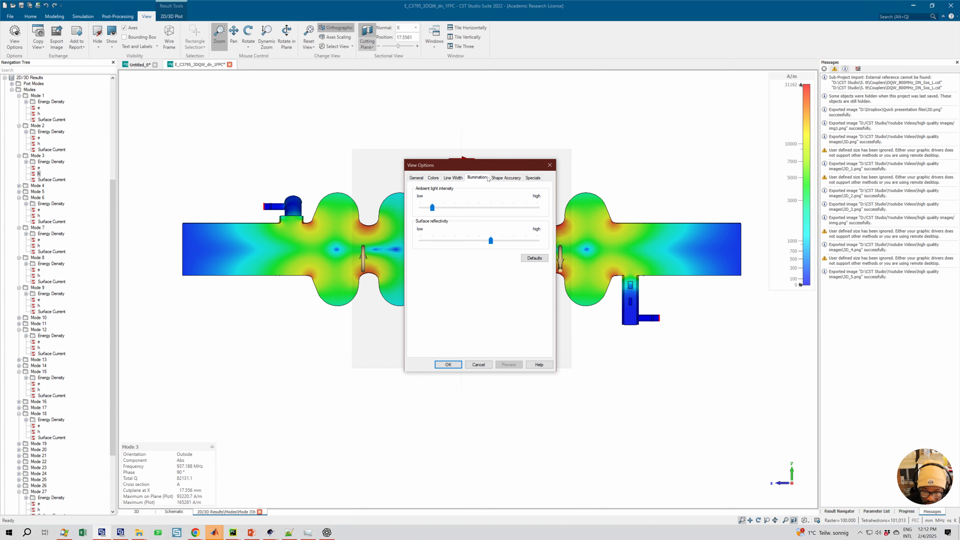
left_click_drag(431, 208, 543, 209)
left_click(532, 178)
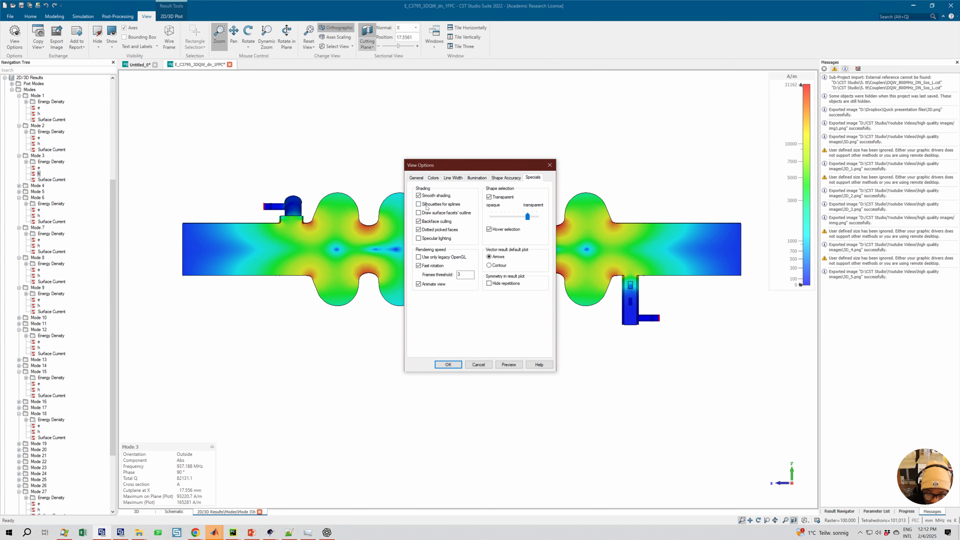
left_click(478, 178)
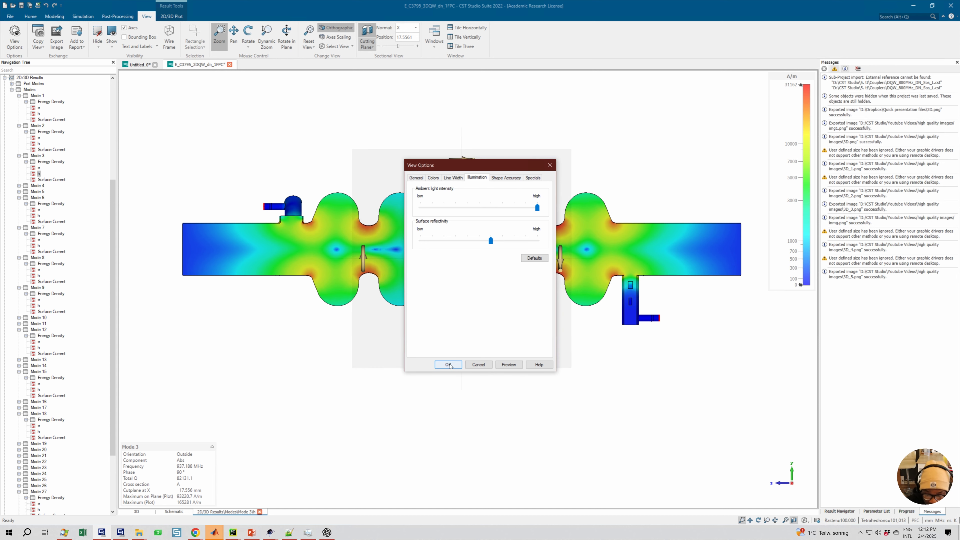
left_click(447, 365)
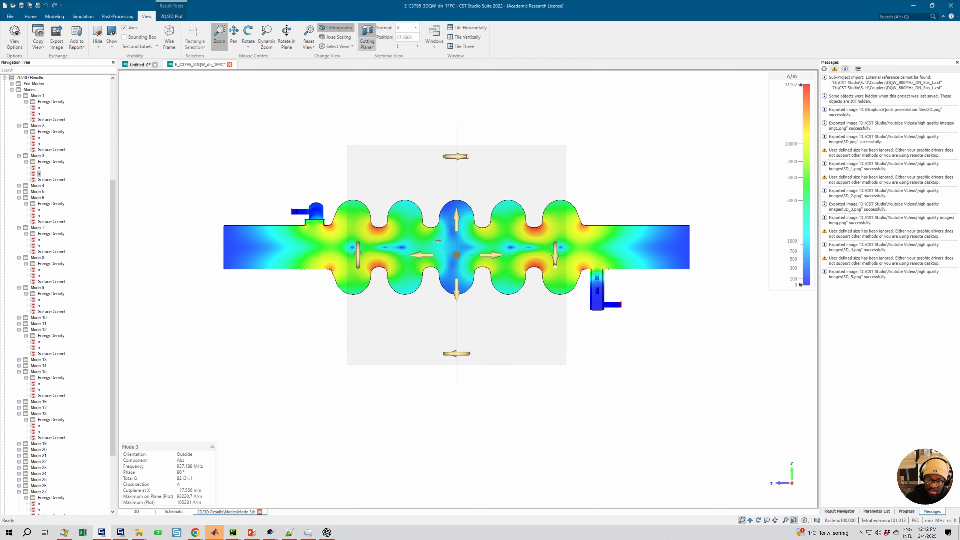
- Adjust the color ramp's logarithmic scaling slightly and inspect the sectioned cavity's contour plot from an oblique angle
scroll(439, 243, "up", 1)
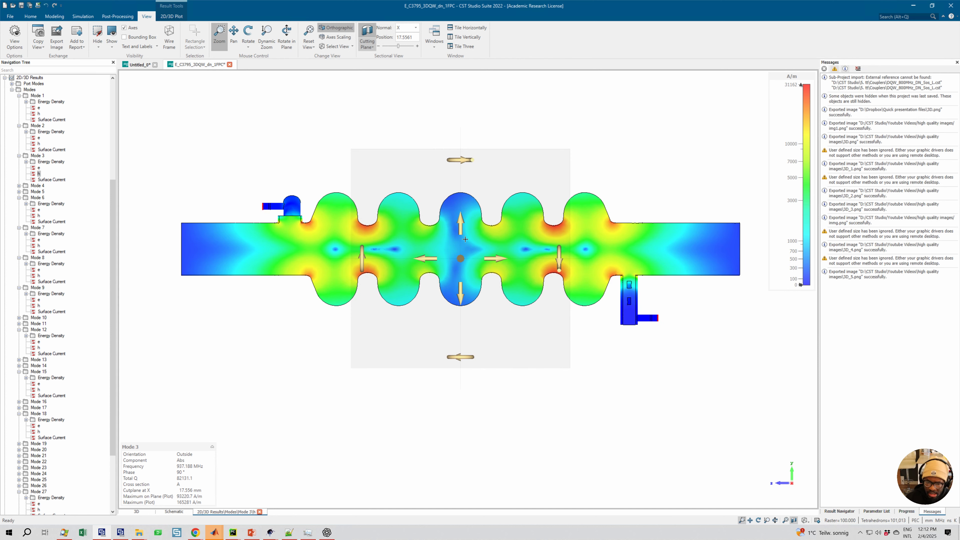
scroll(416, 241, "up", 1)
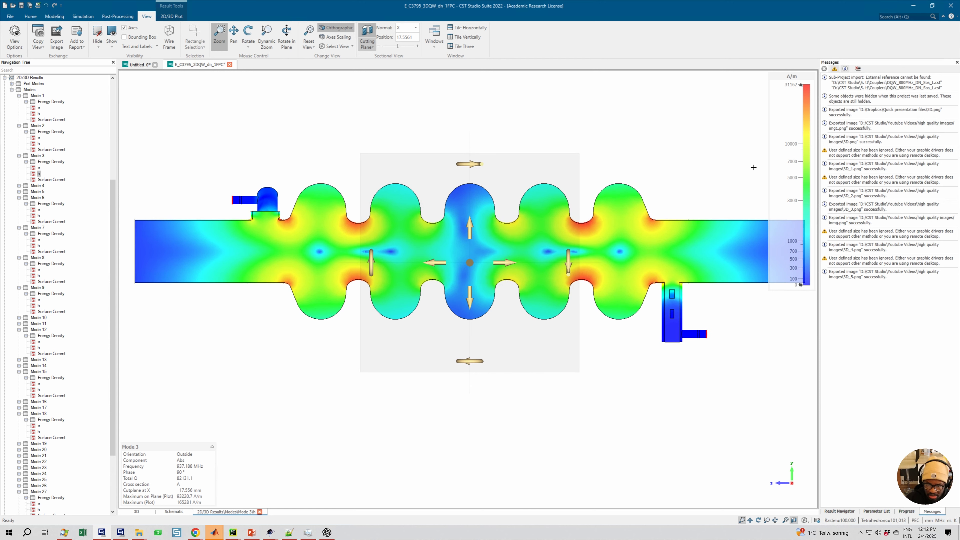
mouse_move(800, 151)
left_mouse_down()
mouse_move(796, 176)
mouse_move(798, 137)
left_mouse_up()
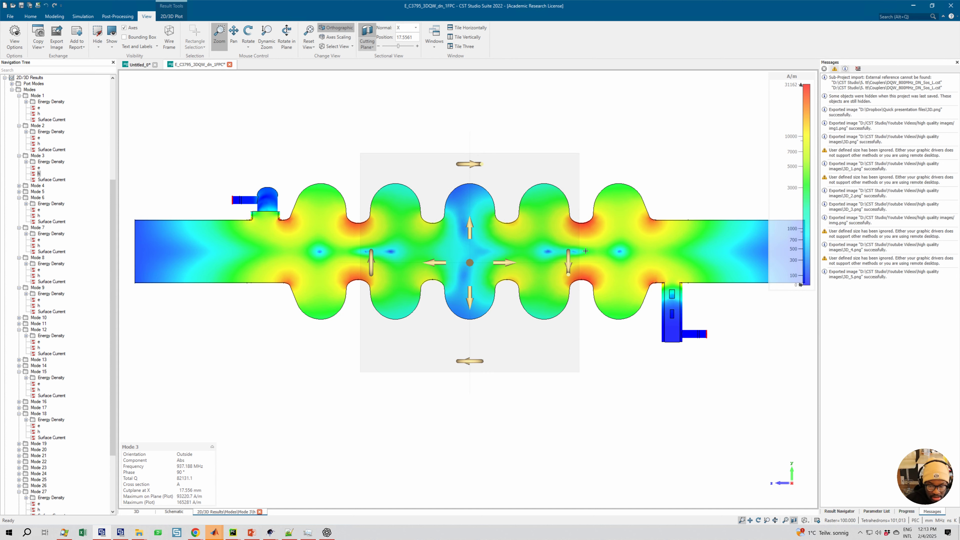
scroll(583, 251, "down", 2)
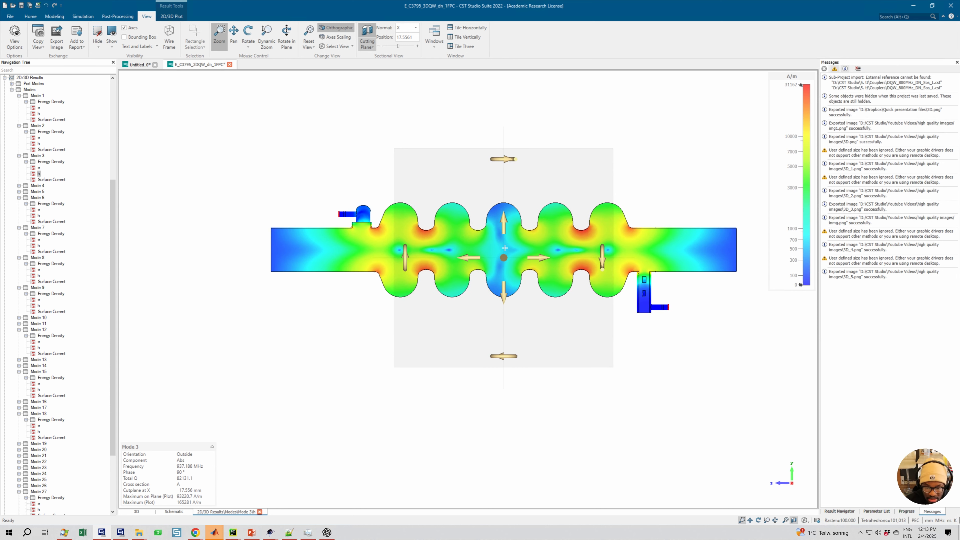
left_click_drag(503, 241, 524, 224)
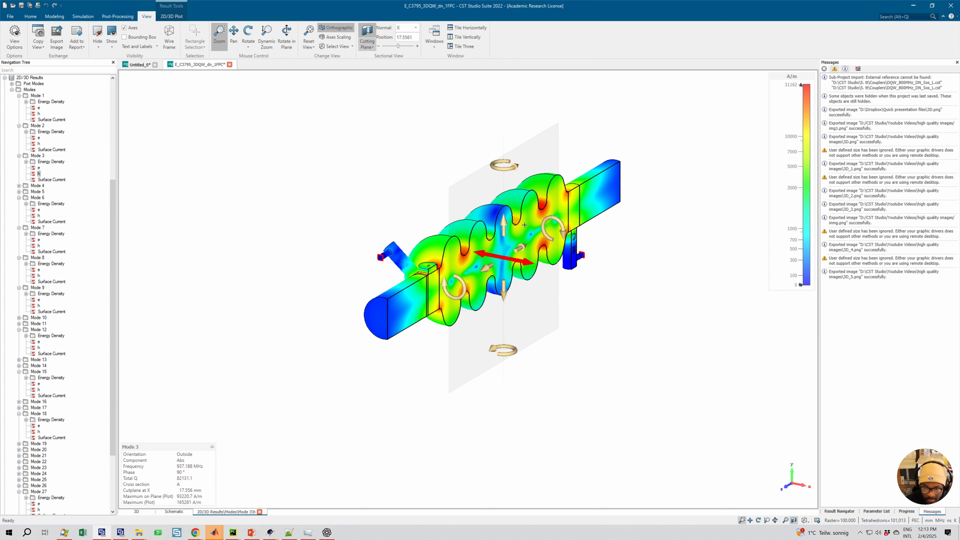
scroll(524, 224, "up", 1)
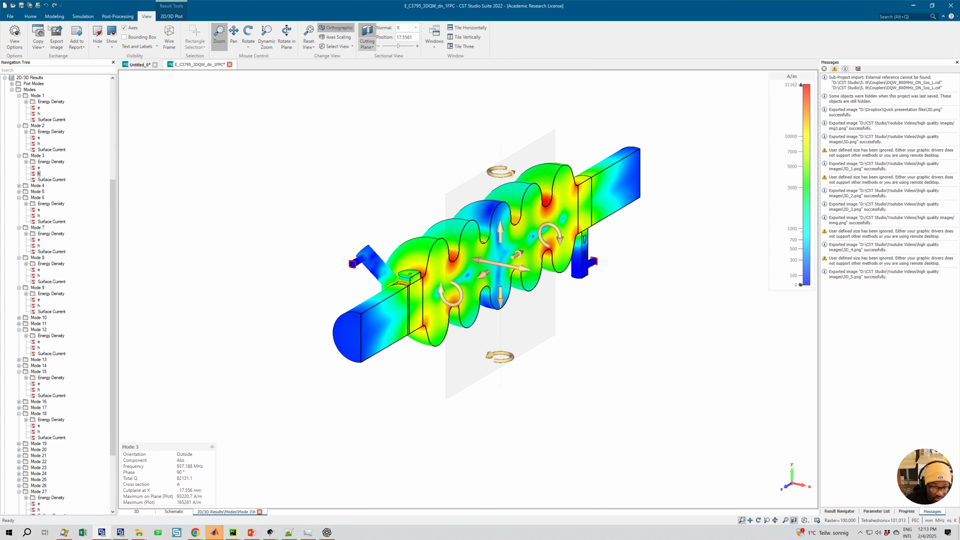
- Reset the illumination in the view options to its defaults and place the dialog clear of the enlarged cavity
left_click(15, 36)
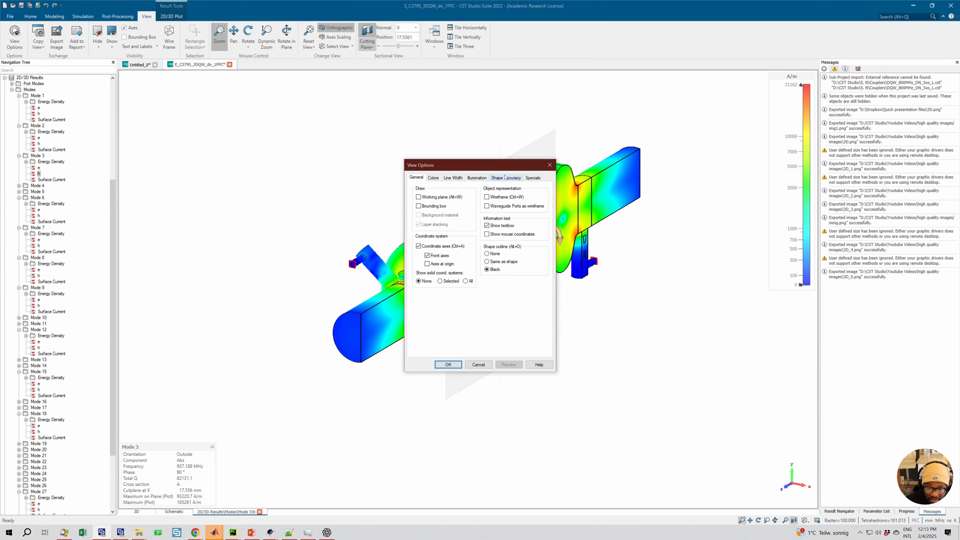
left_click(477, 178)
left_click(537, 256)
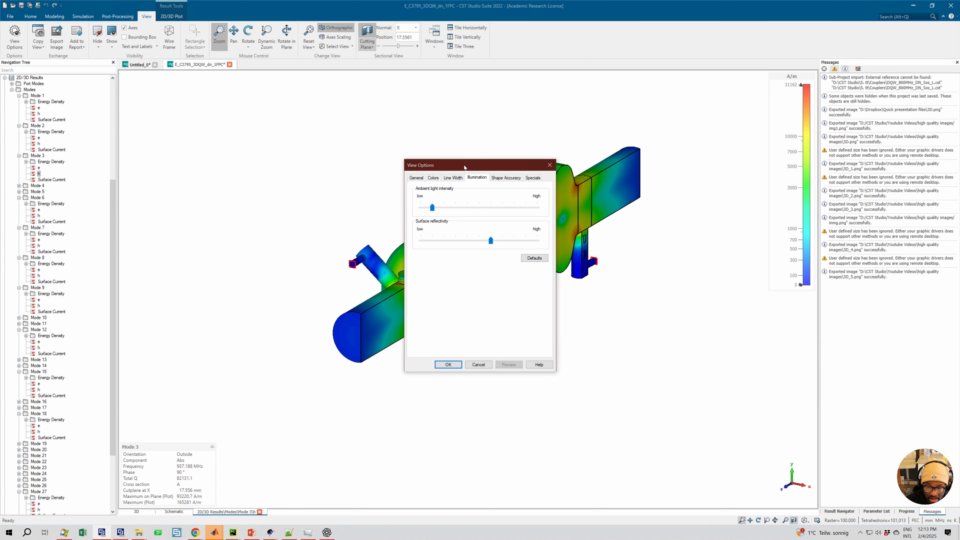
left_click_drag(522, 164, 582, 178)
left_click_drag(605, 210, 712, 226)
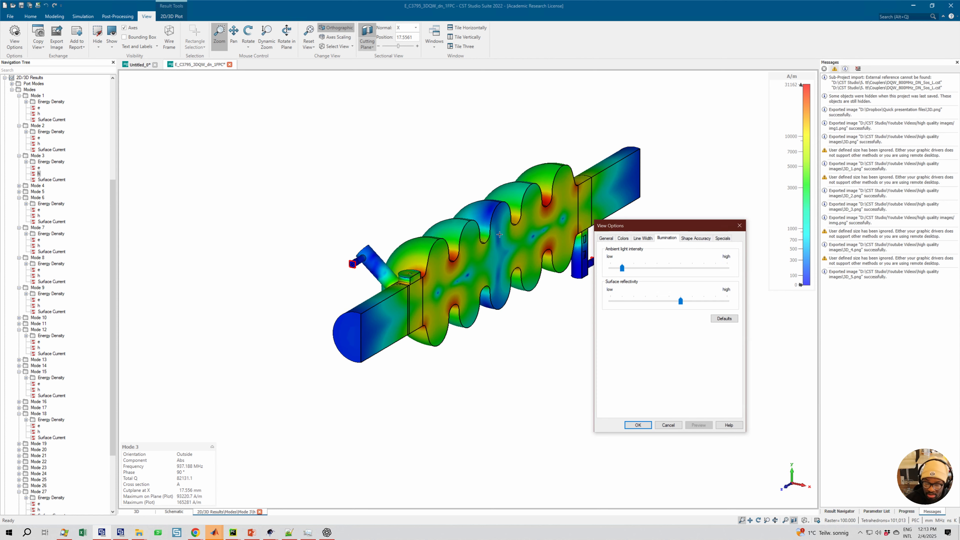
scroll(501, 234, "up", 2)
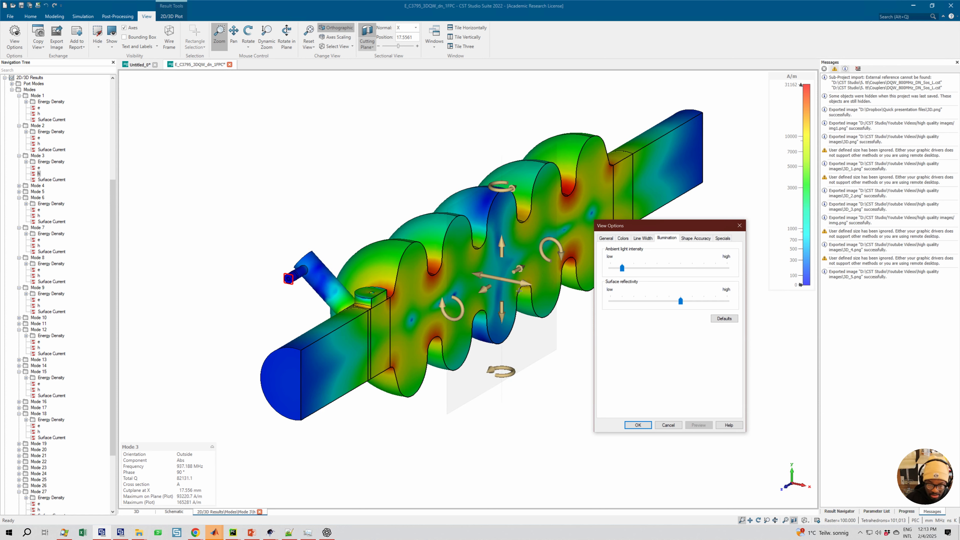
- Preview the cavity plot with the ambient light intensity at its highest, inspect it, and close the view options without applying
left_click_drag(622, 268, 726, 268)
left_click(698, 425)
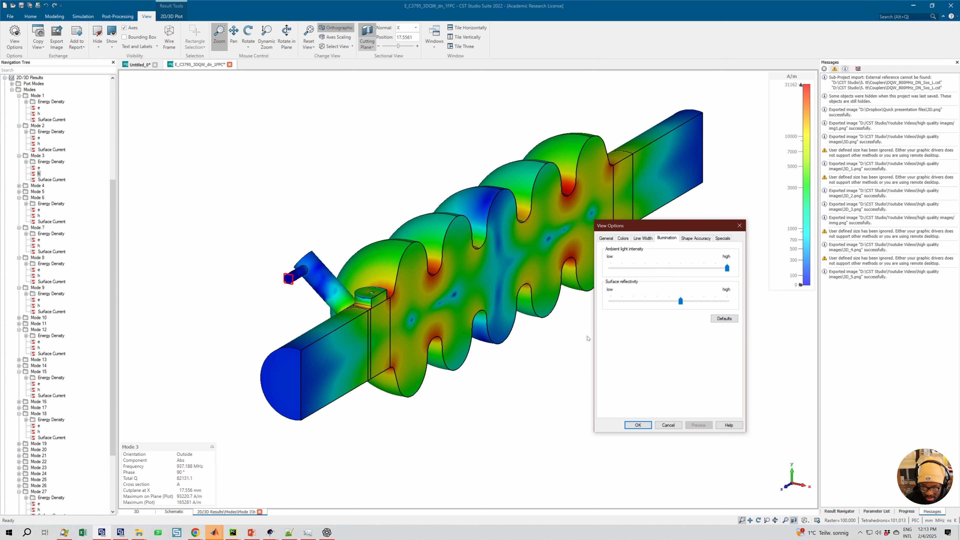
middle_click_drag(531, 252, 514, 253)
scroll(499, 276, "up", 1)
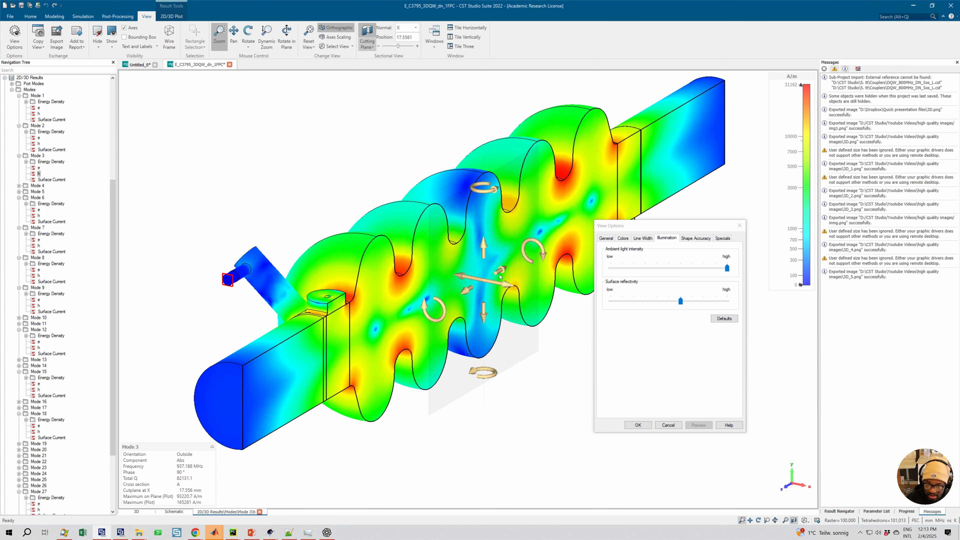
scroll(527, 245, "down", 1)
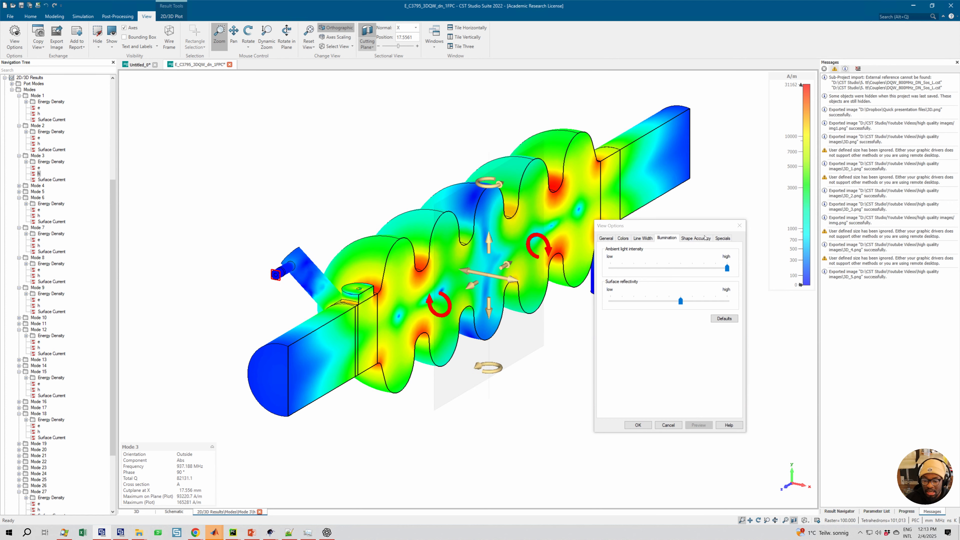
left_click(739, 226)
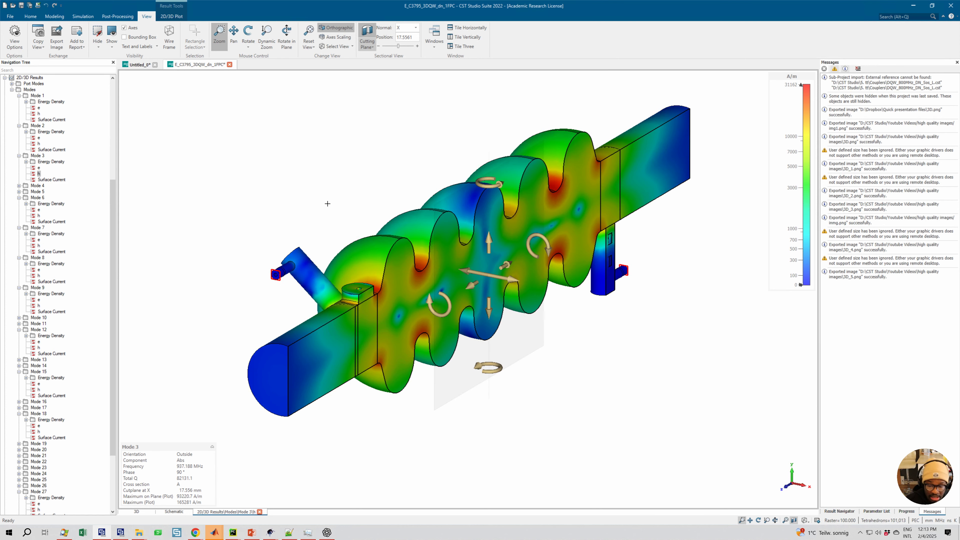
- Raise the ambient light intensity to its highest level in the illumination view options and apply it to the sectioned cavity plot
left_click(14, 36)
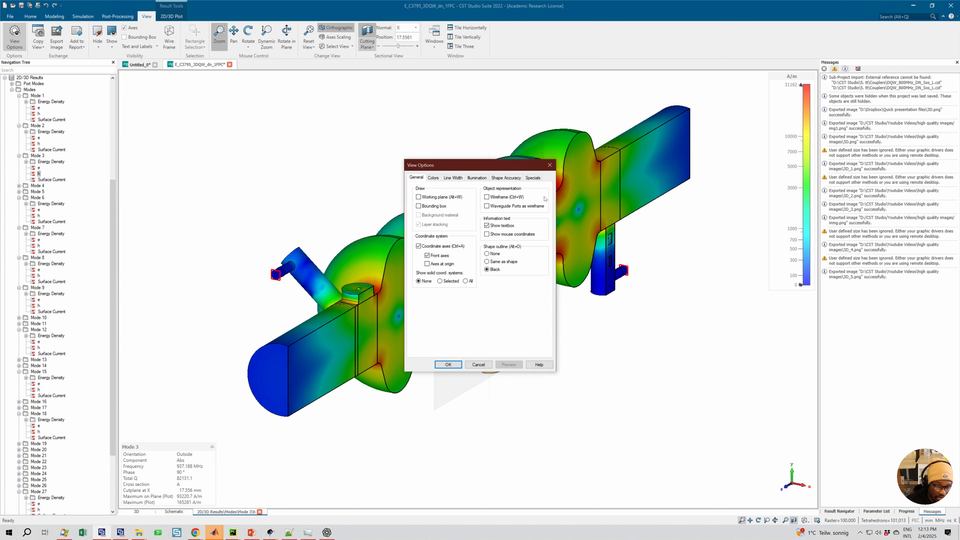
left_click(506, 179)
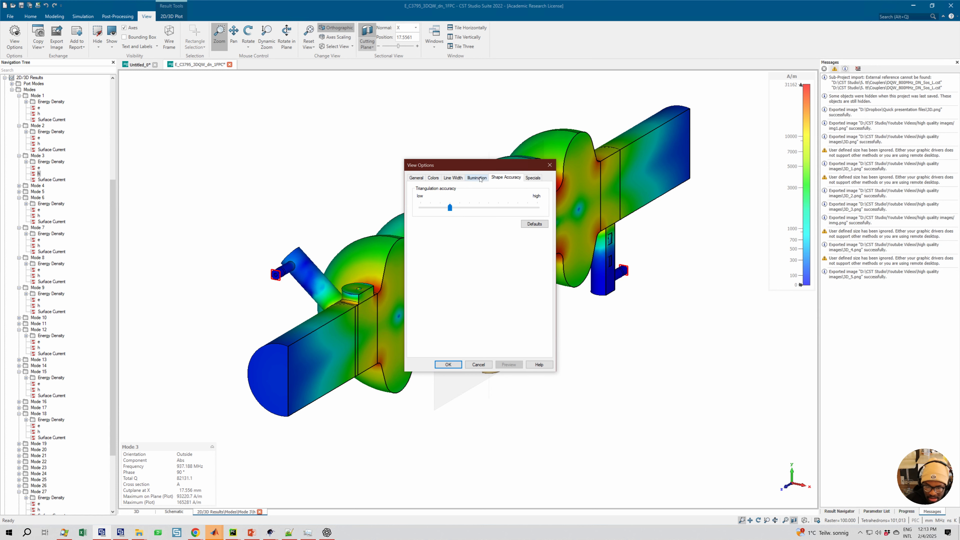
left_click(477, 178)
left_click_drag(432, 208, 537, 207)
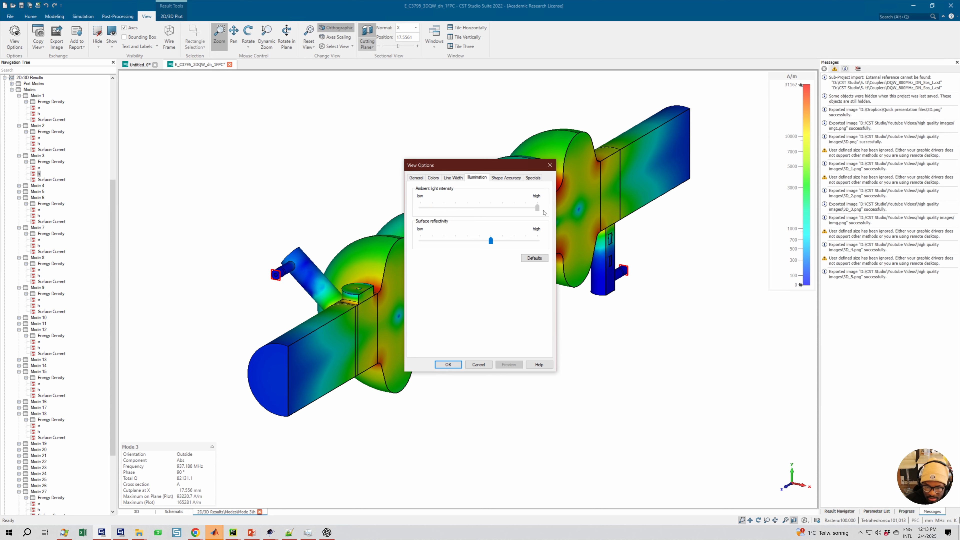
left_click(510, 365)
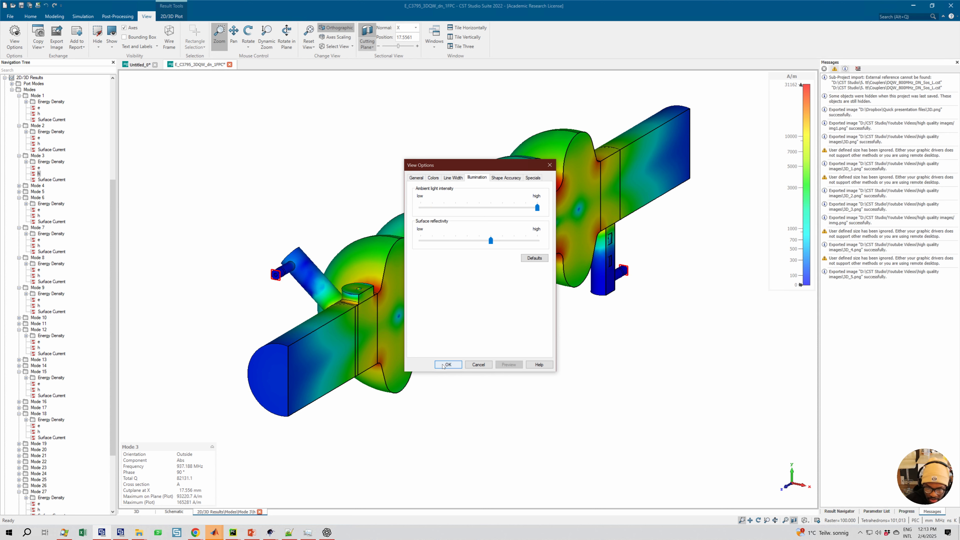
left_click(447, 365)
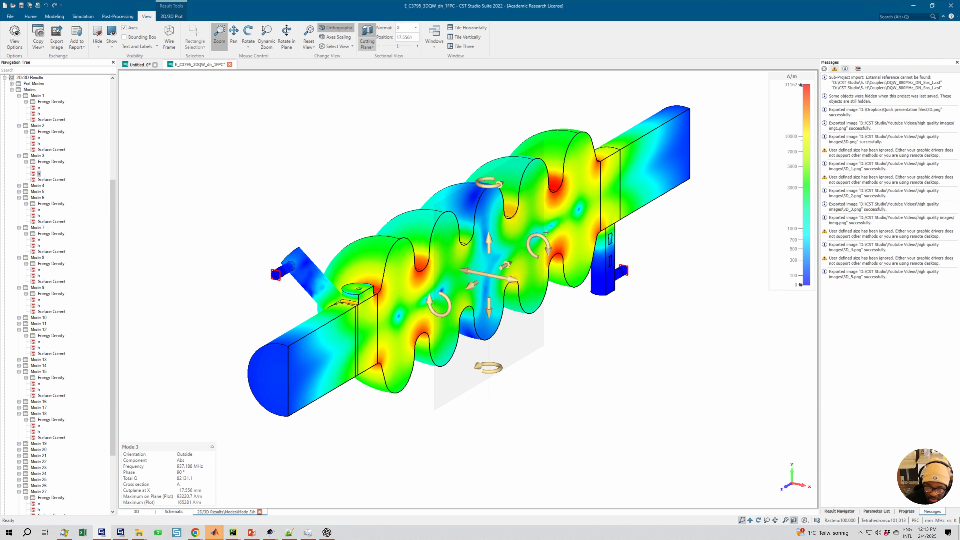
- Rotate the cutting plane freely to a normal of about 0.67, 0.74, 0 so that it slices through the coupler beside the cavity
left_click(162, 18)
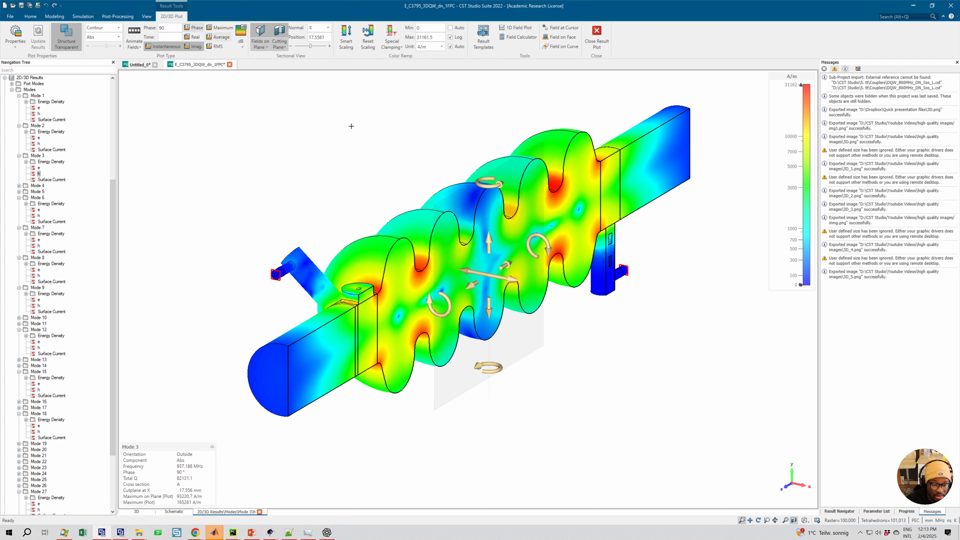
left_click(328, 28)
left_click(442, 141)
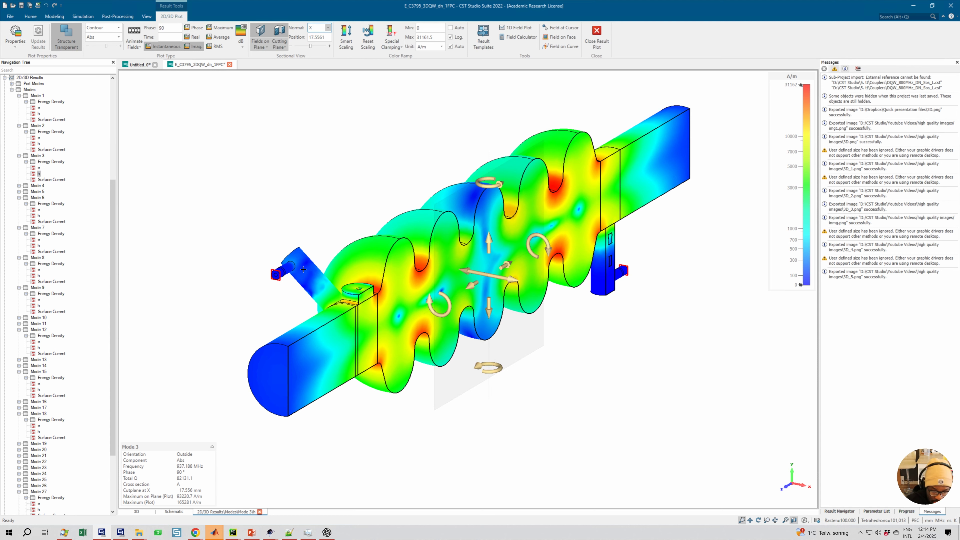
scroll(305, 288, "up", 5)
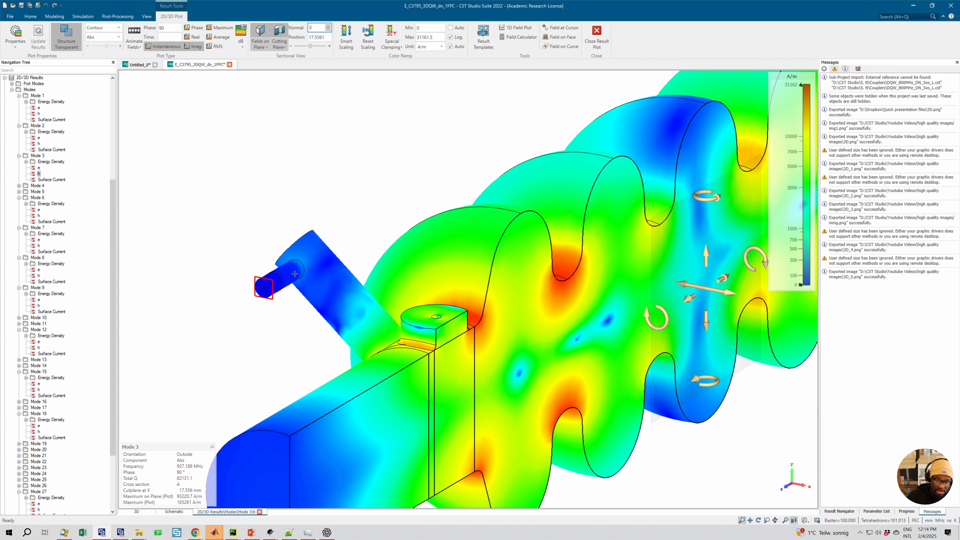
scroll(312, 288, "down", 2)
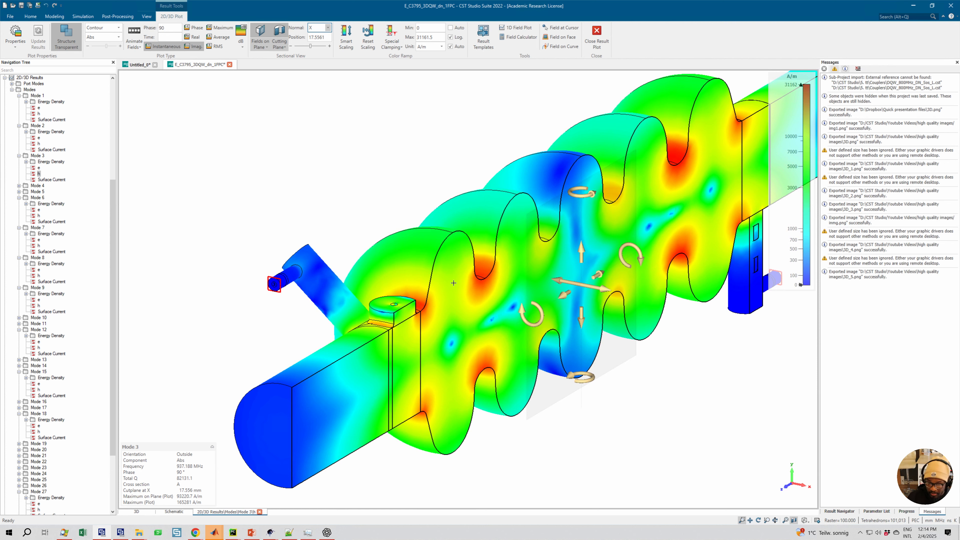
middle_click_drag(463, 270, 457, 278)
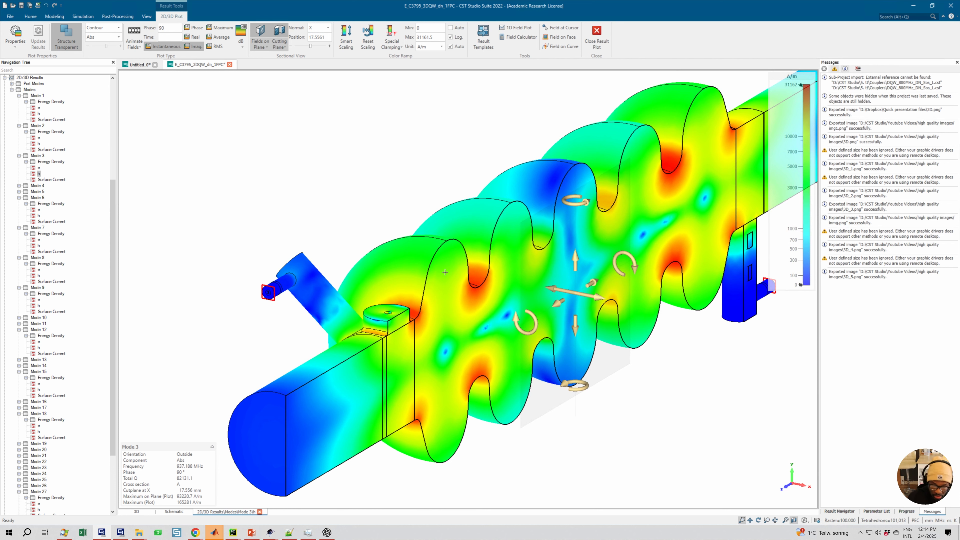
scroll(473, 274, "down", 2)
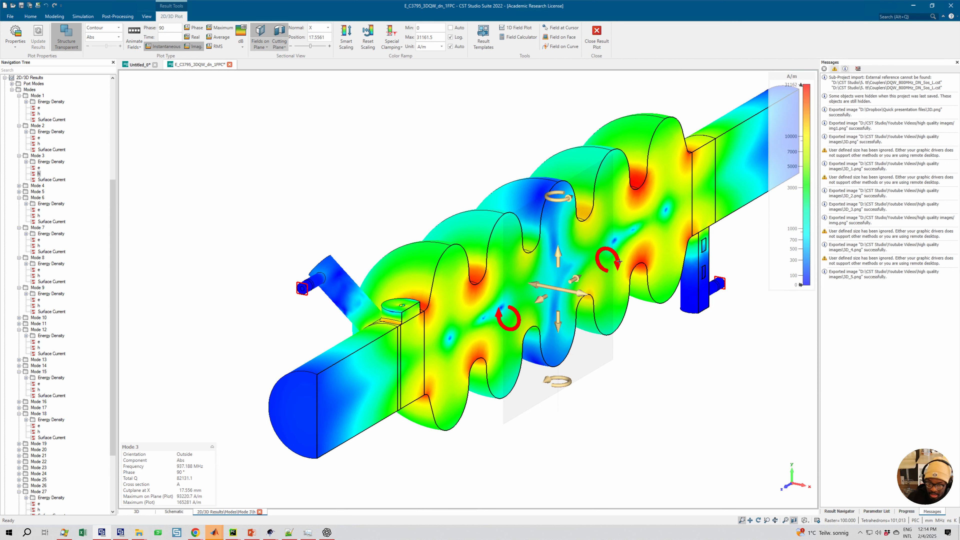
left_click_drag(619, 261, 616, 255)
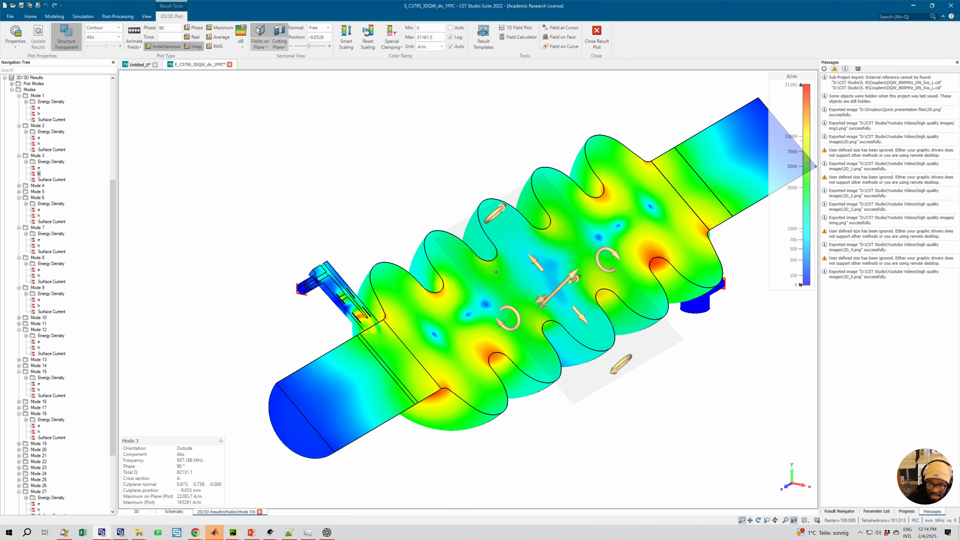
left_click(328, 38)
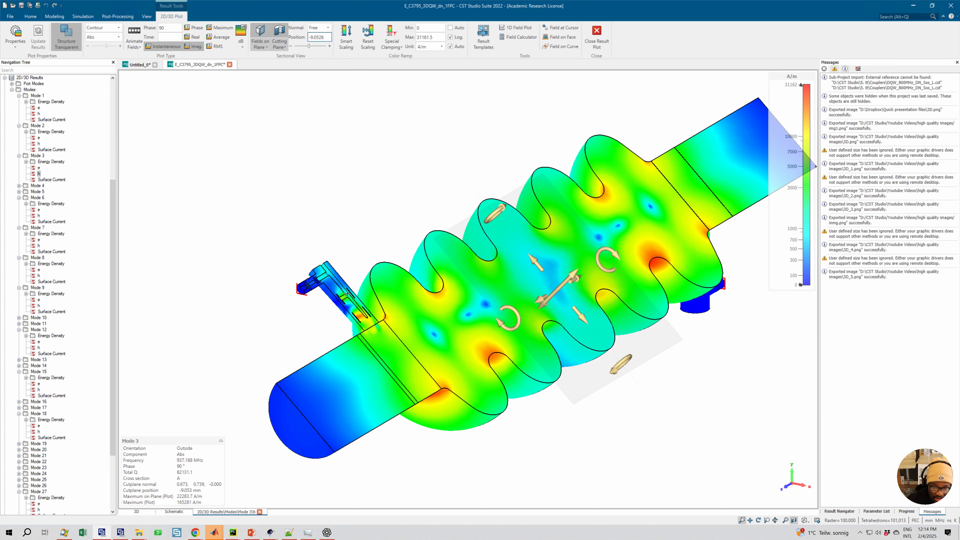
- Examine the field distribution inside the sectioned coupler and along the adjoining cavity cells at close and wider range
scroll(345, 294, "up", 5)
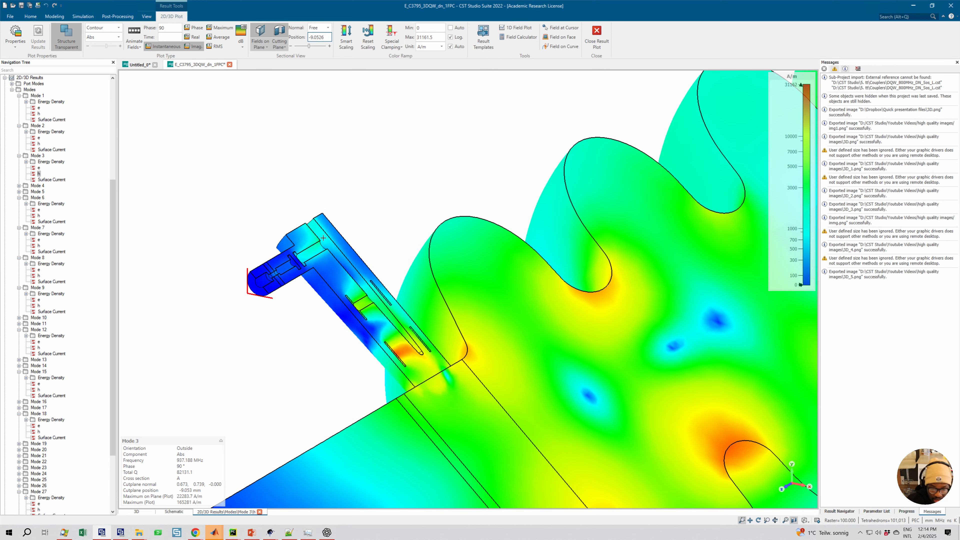
scroll(324, 237, "up", 2)
scroll(324, 297, "up", 2)
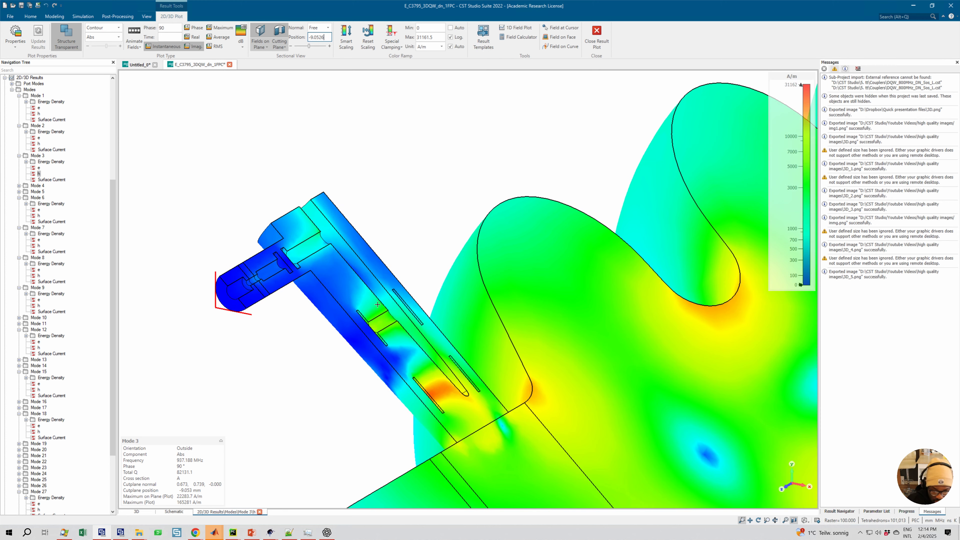
middle_click_drag(449, 295, 455, 248)
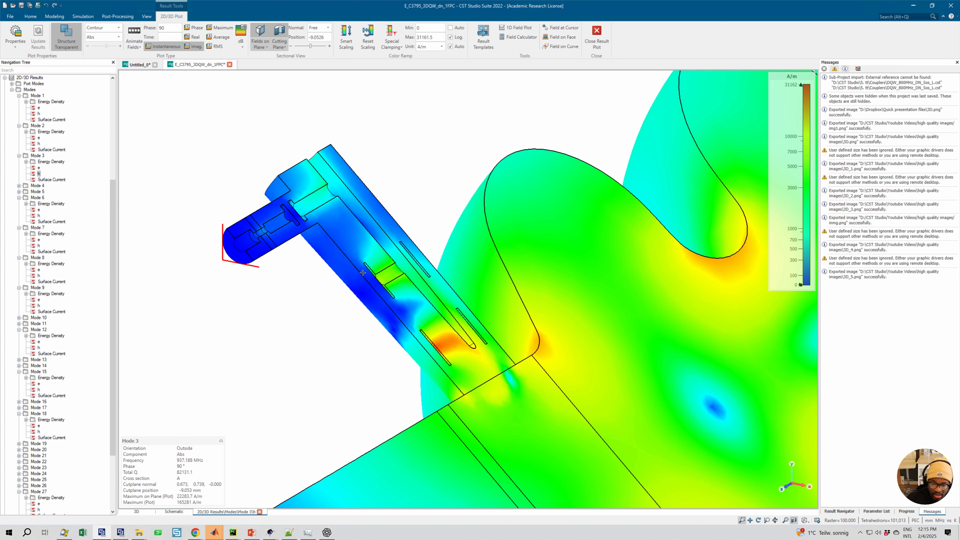
scroll(328, 232, "up", 2)
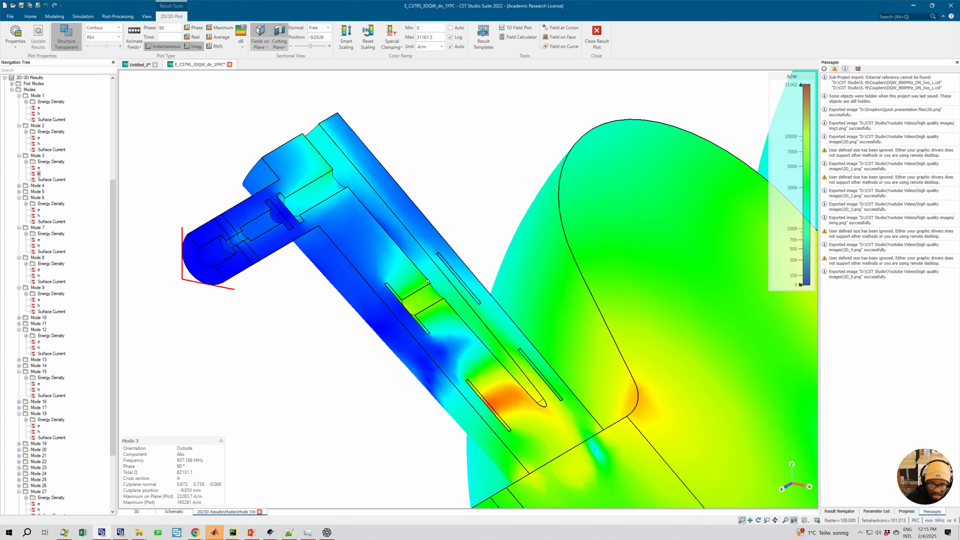
middle_click_drag(451, 269, 477, 255)
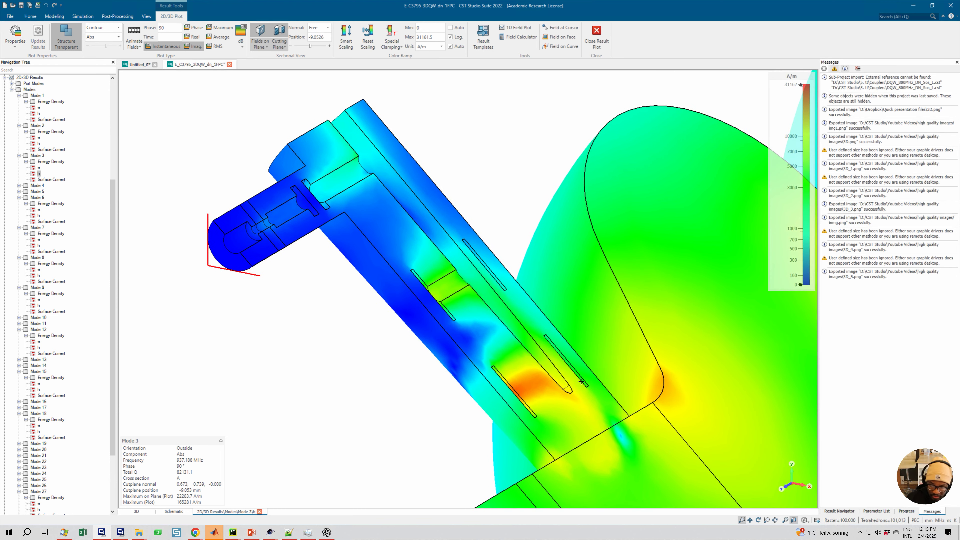
scroll(569, 364, "down", 2)
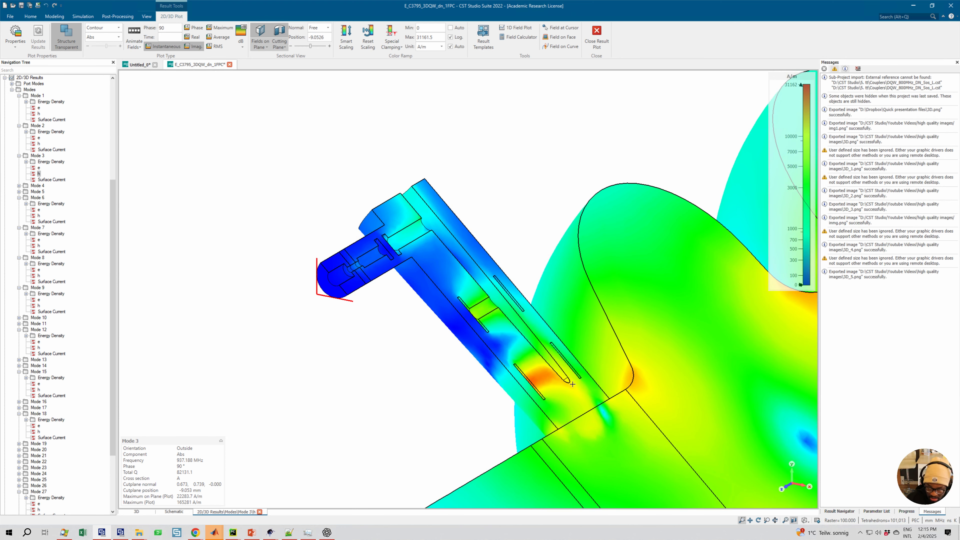
scroll(569, 363, "up", 1)
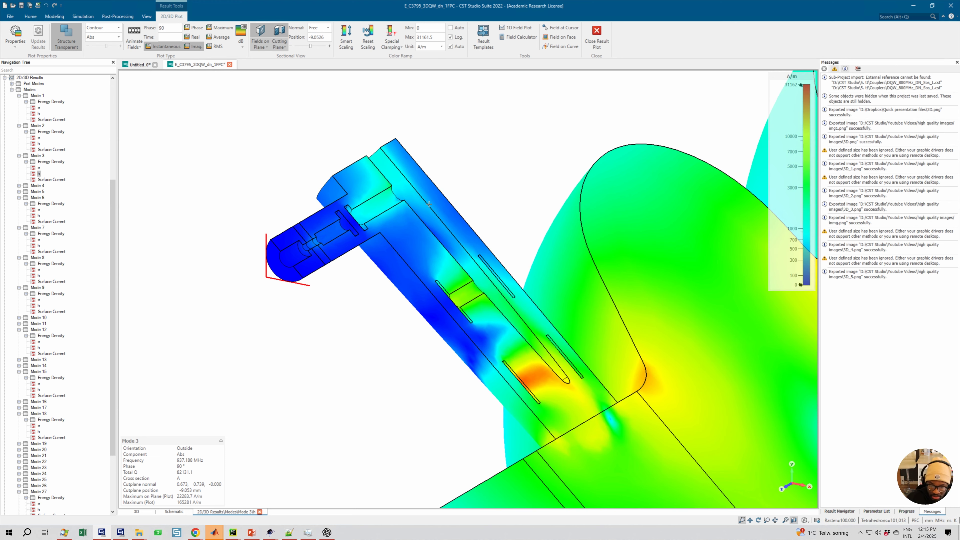
scroll(495, 288, "down", 2)
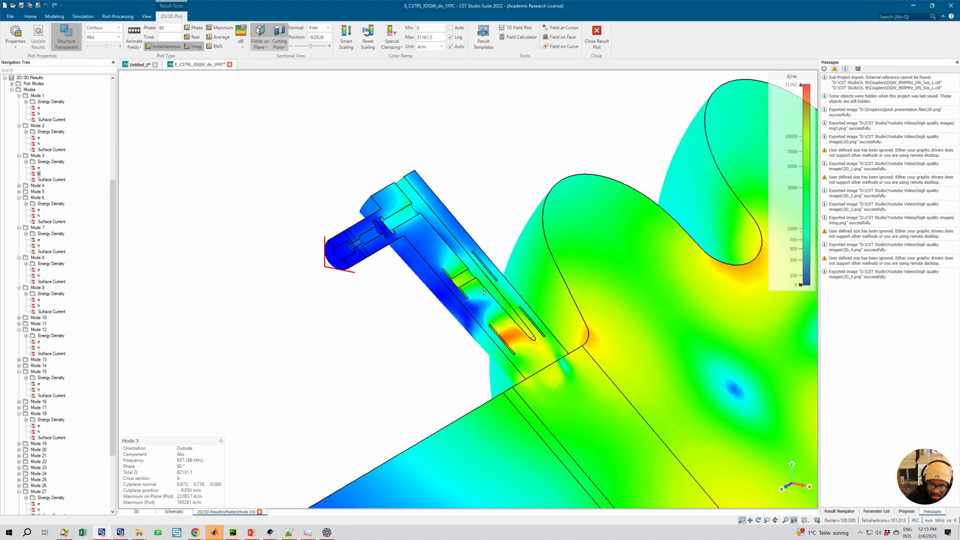
scroll(494, 289, "up", 1)
scroll(493, 289, "down", 2)
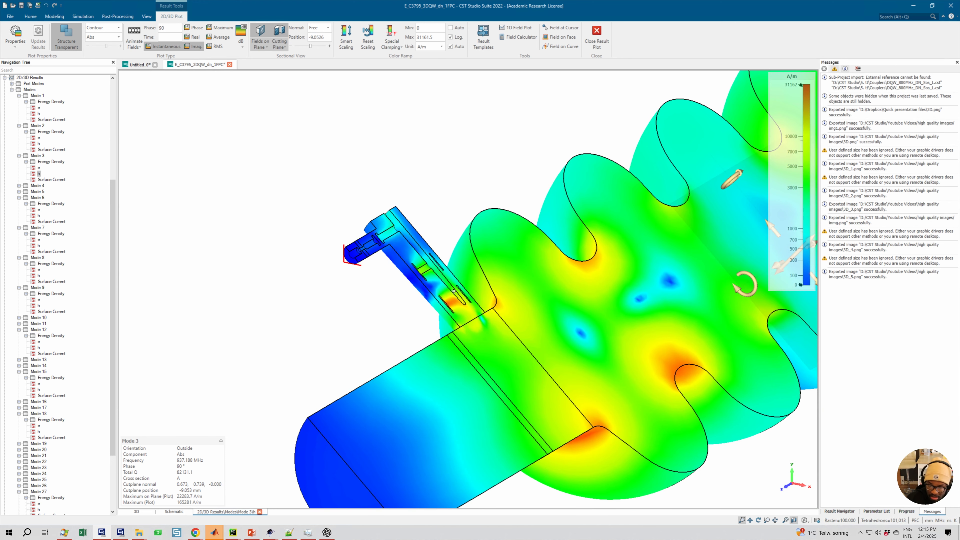
middle_click_drag(453, 291, 412, 284)
middle_click_drag(525, 292, 475, 285)
scroll(475, 285, "down", 1)
scroll(536, 249, "down", 2)
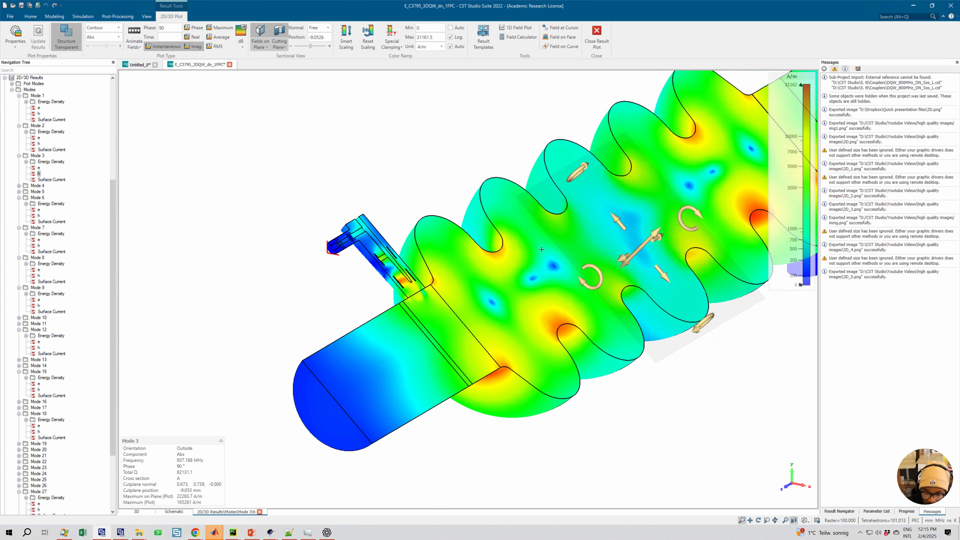
middle_click_drag(504, 256, 435, 272)
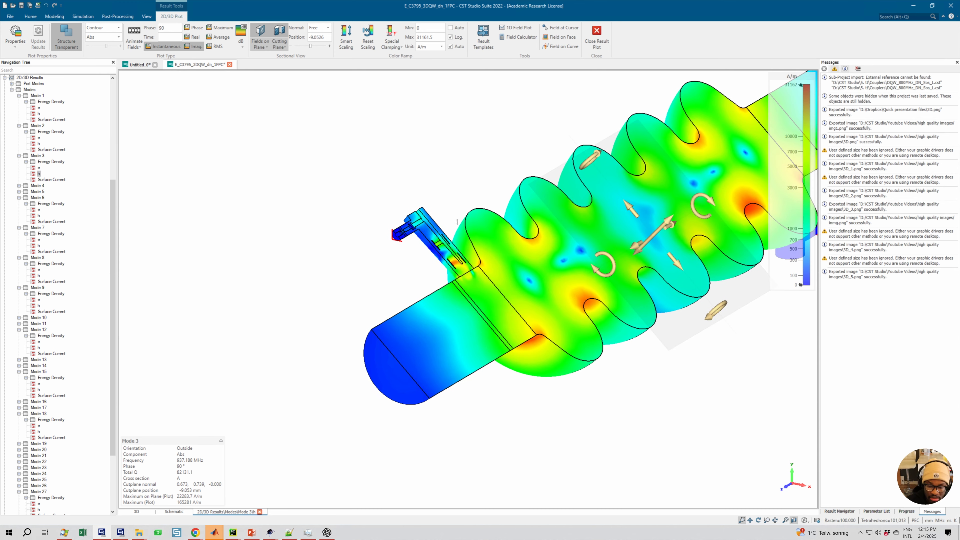
- Export a close-up of the sectioned coupler as h.png at a fixed size of 3160 x 2160 pixels, opening it after export
scroll(599, 271, "up", 5)
scroll(599, 271, "up", 2)
middle_click_drag(575, 272, 451, 209)
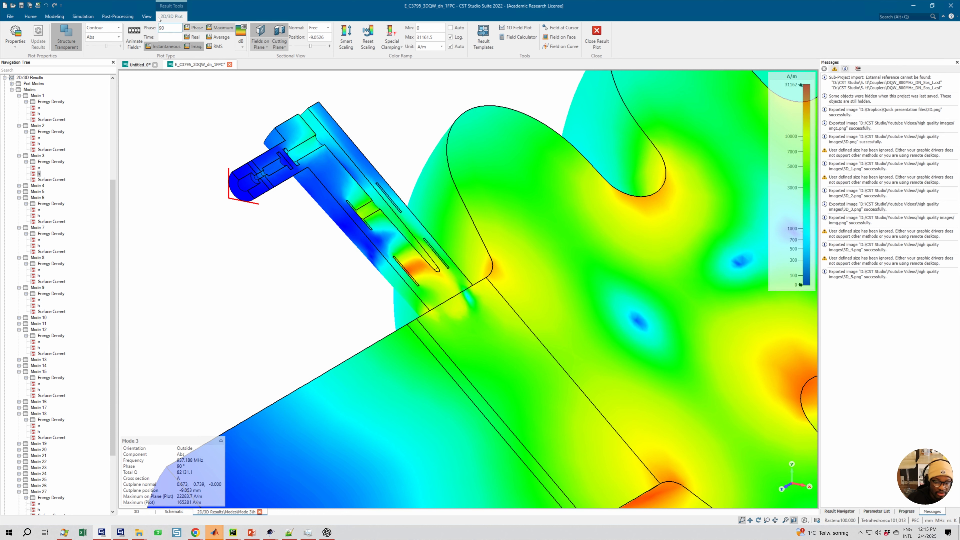
left_click(147, 16)
left_click(57, 37)
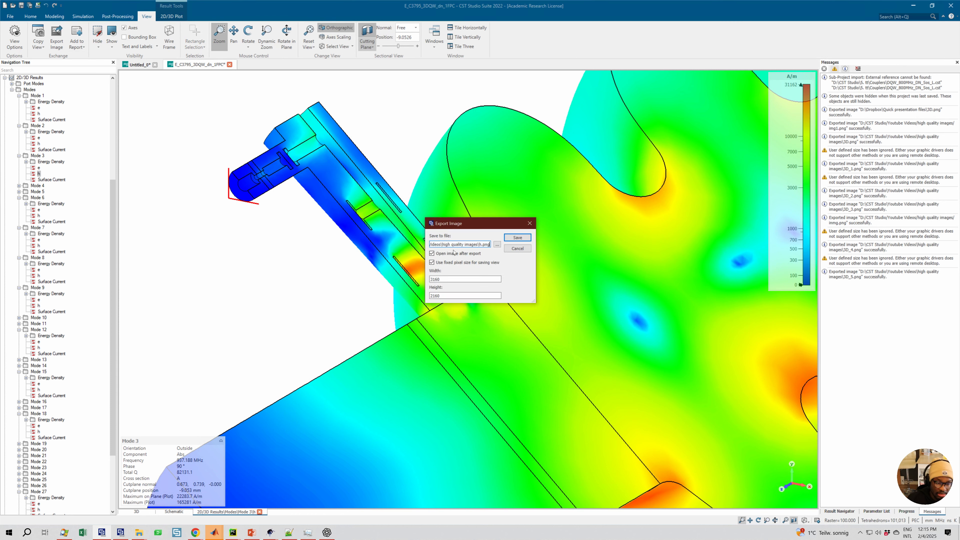
left_click(517, 237)
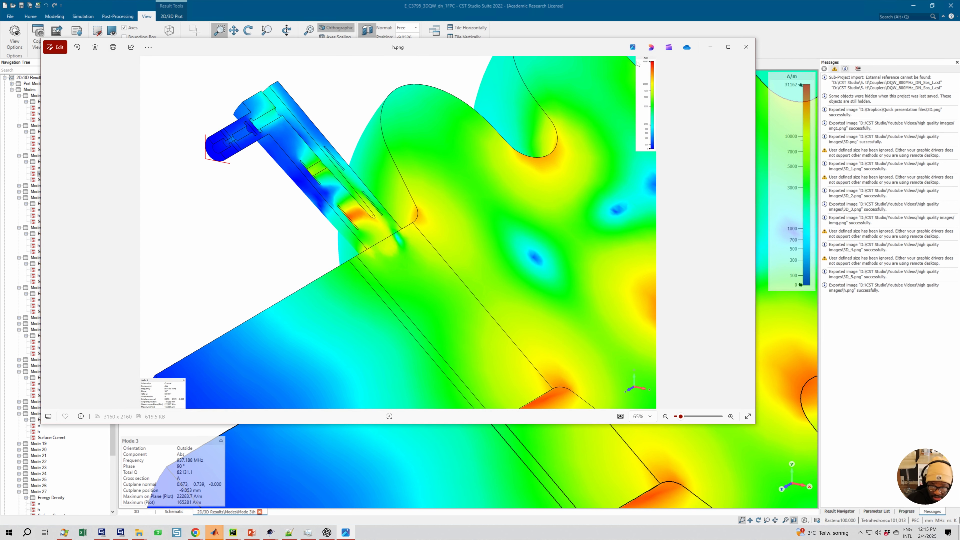
- Crop both sides of h.png to about 2440 x 2160 pixels, cutting off the color legend and info box, and save over the original
left_click(55, 47)
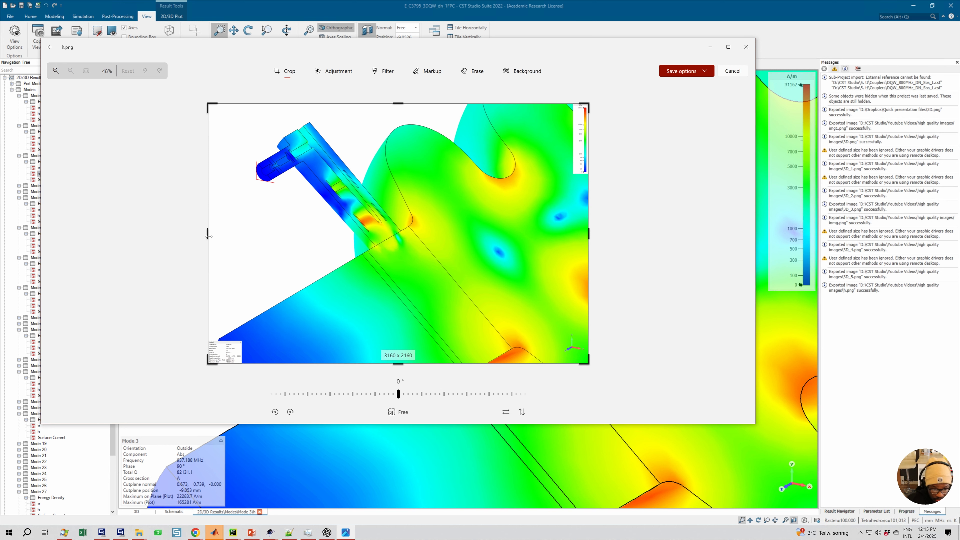
left_click_drag(209, 236, 246, 235)
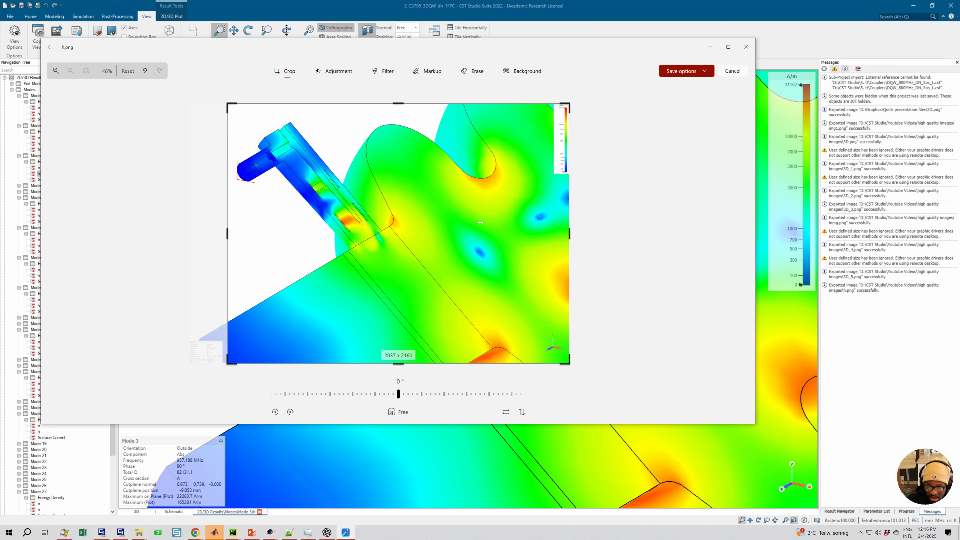
left_click_drag(480, 222, 491, 234)
left_click_drag(491, 234, 526, 234)
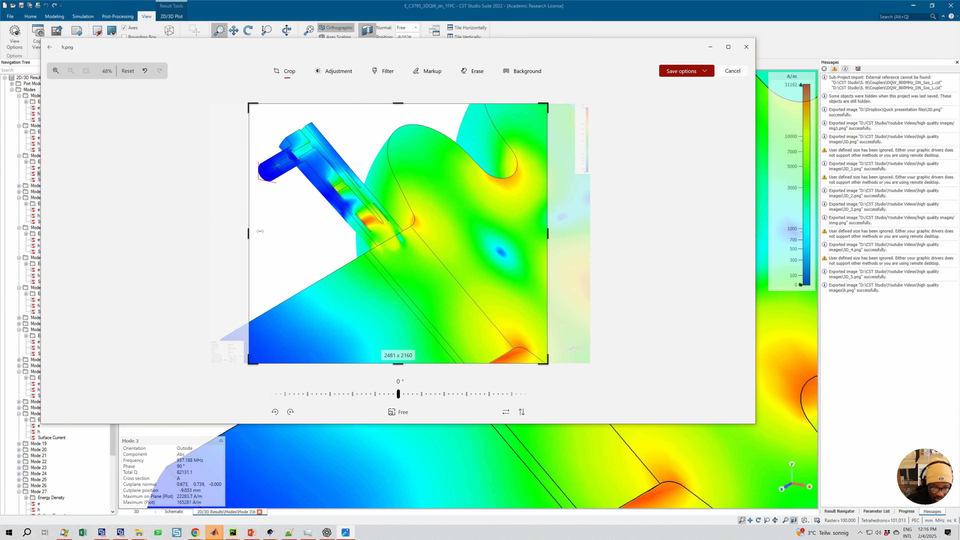
left_click_drag(254, 236, 255, 237)
left_click(680, 72)
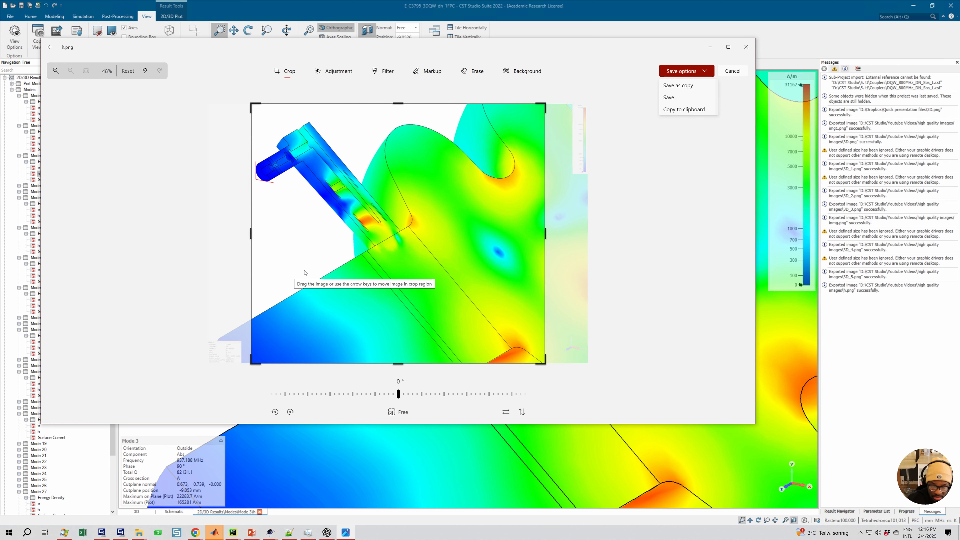
left_click(668, 98)
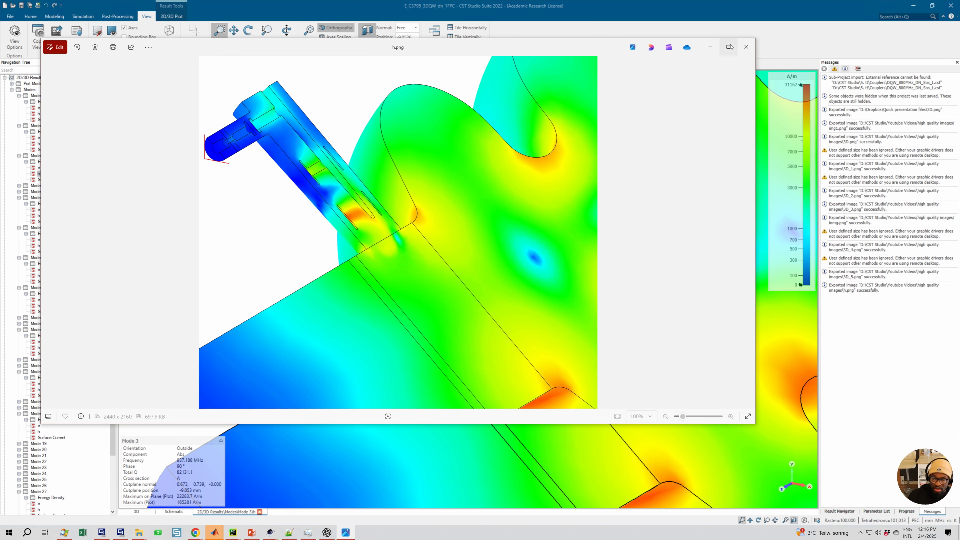
- Inspect the cropped h.png in a maximized window at a reduced zoom, then close the image viewer
left_click(728, 47)
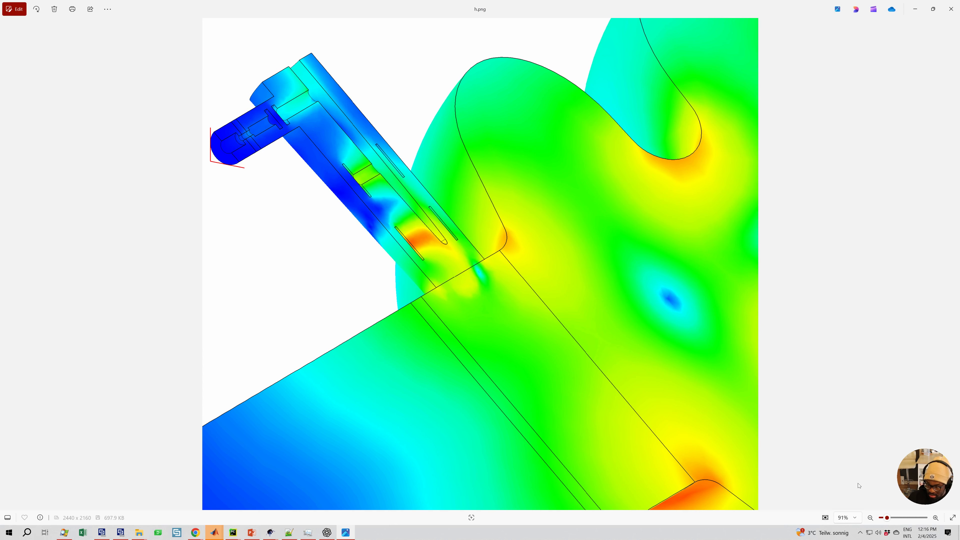
left_click_drag(886, 517, 884, 518)
scroll(578, 225, "down", 1)
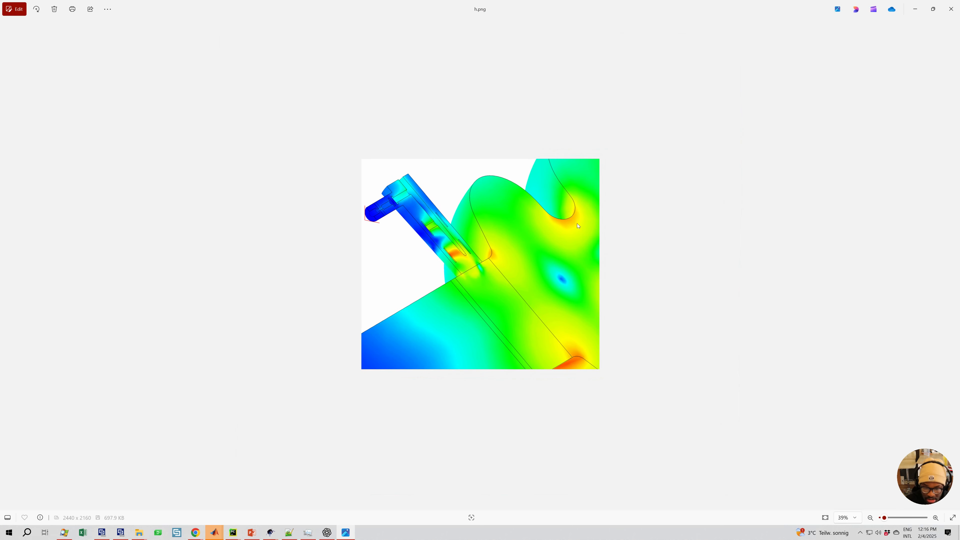
left_click(951, 9)
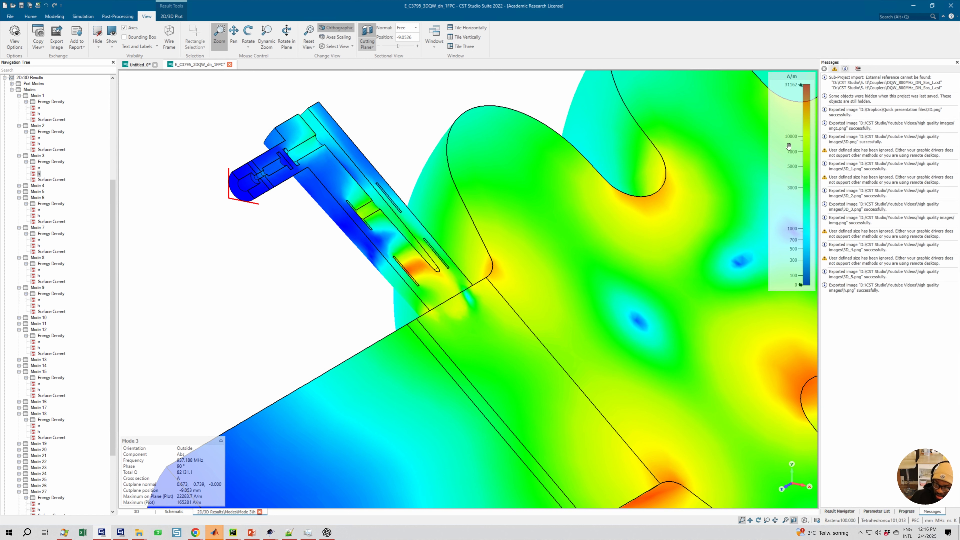
- Vary the color ramp of the Mode 3 field plot between linear and logarithmic scaling, settling on a logarithmic distribution that brings out weaker coupler fields
left_click_drag(791, 143, 795, 130)
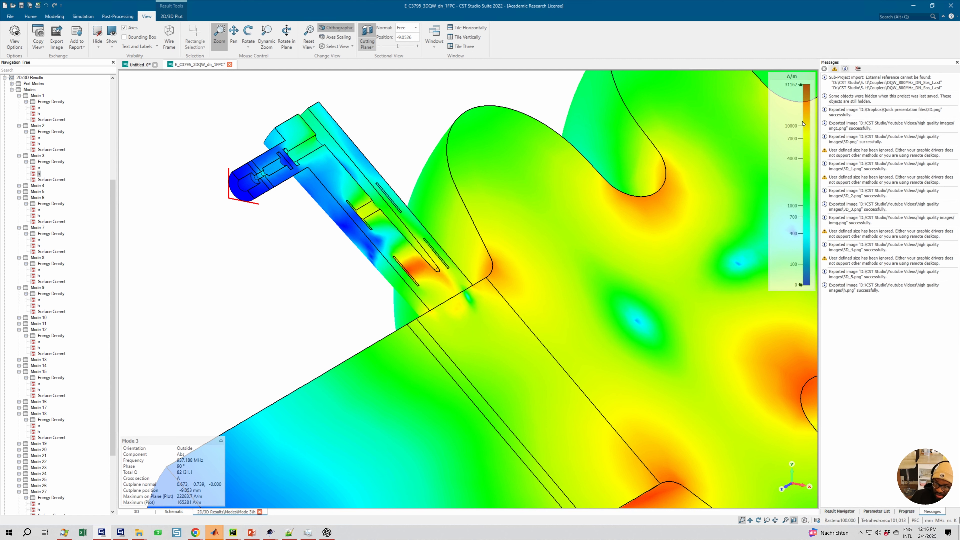
left_click(777, 86)
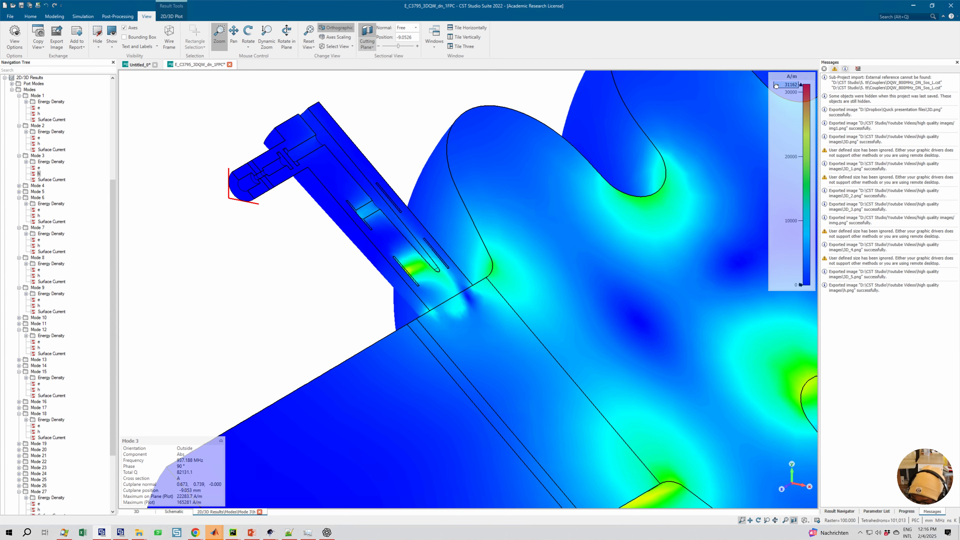
left_click_drag(776, 85, 786, 110)
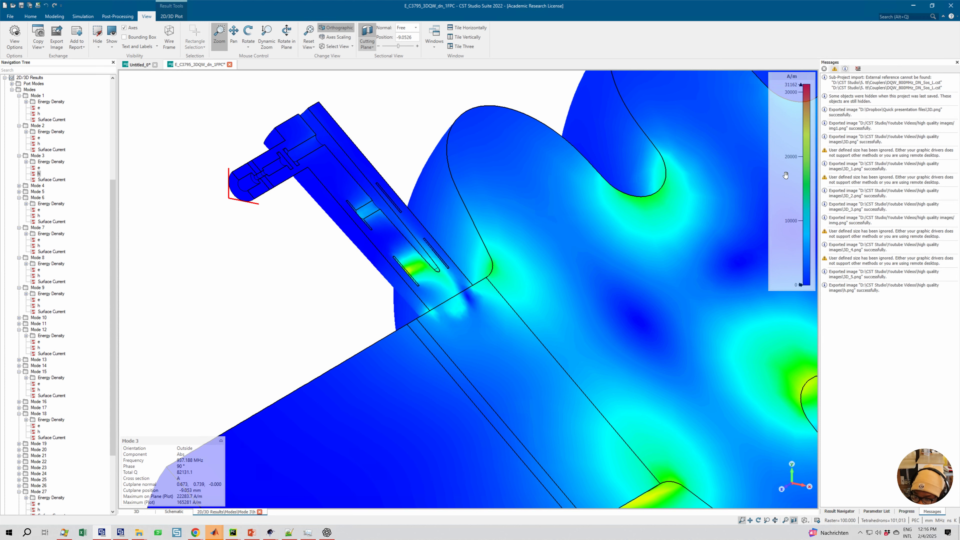
left_click_drag(794, 164, 794, 126)
left_click_drag(792, 188, 791, 161)
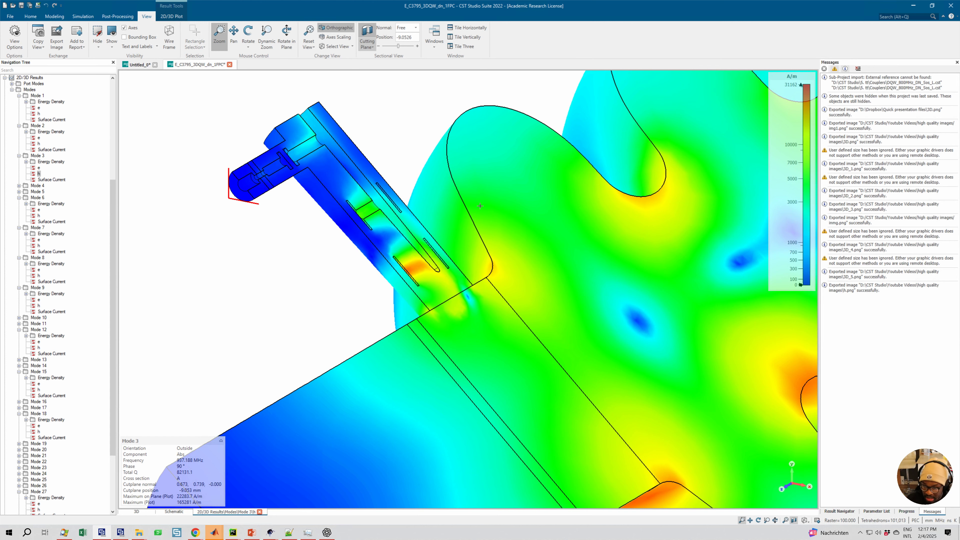
- Reframe the sectioned coupler and export it as h_1.png at 3160 x 2160 pixels, opening it after export and closing the viewer
middle_click_drag(614, 195, 752, 176)
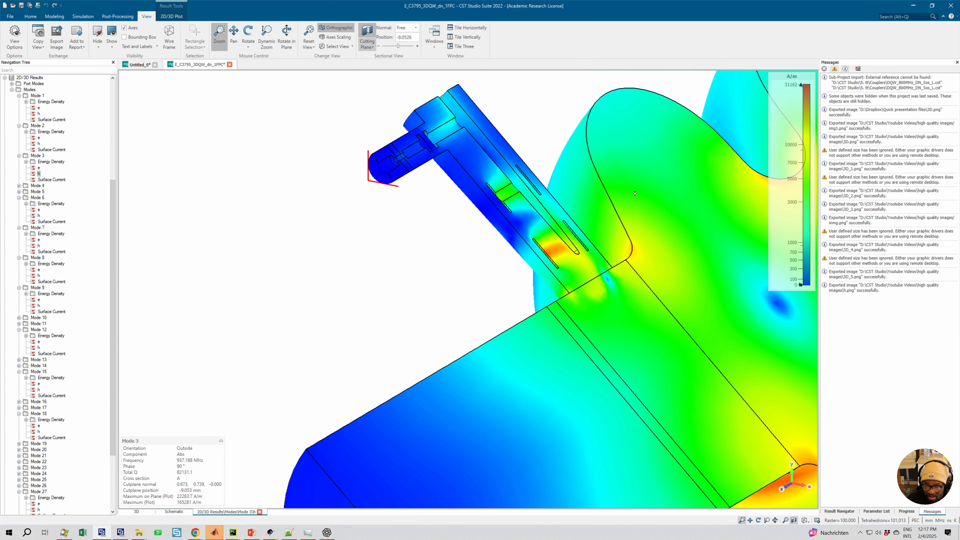
middle_click_drag(611, 191, 524, 199)
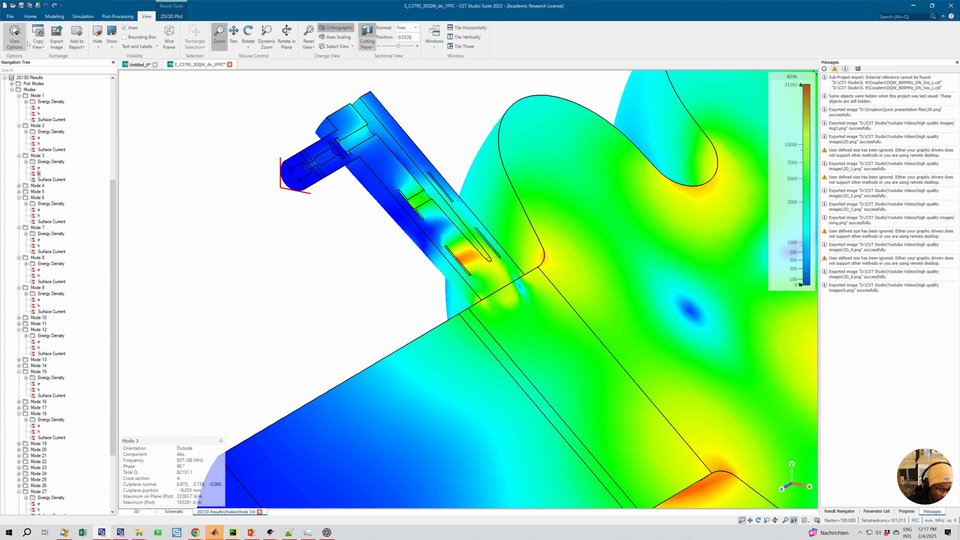
left_click(57, 38)
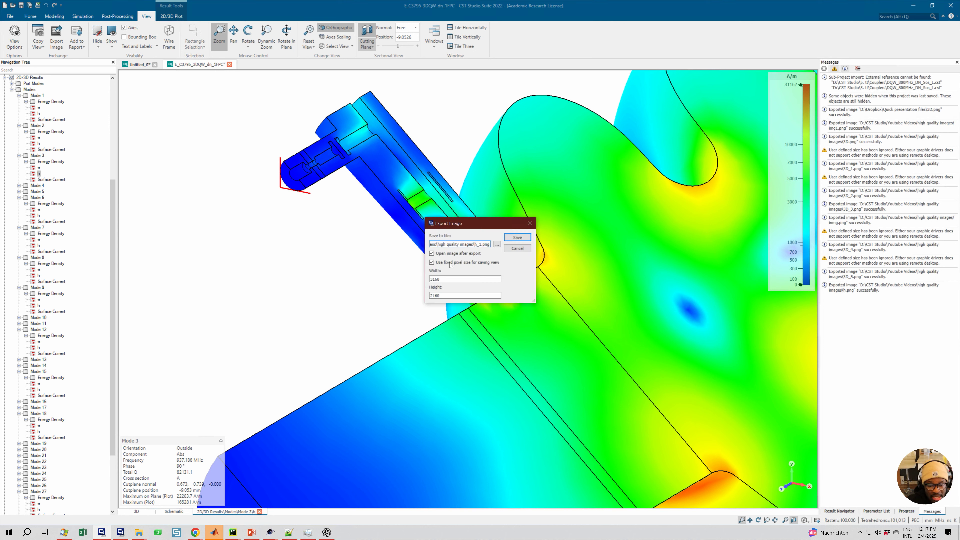
left_click(515, 239)
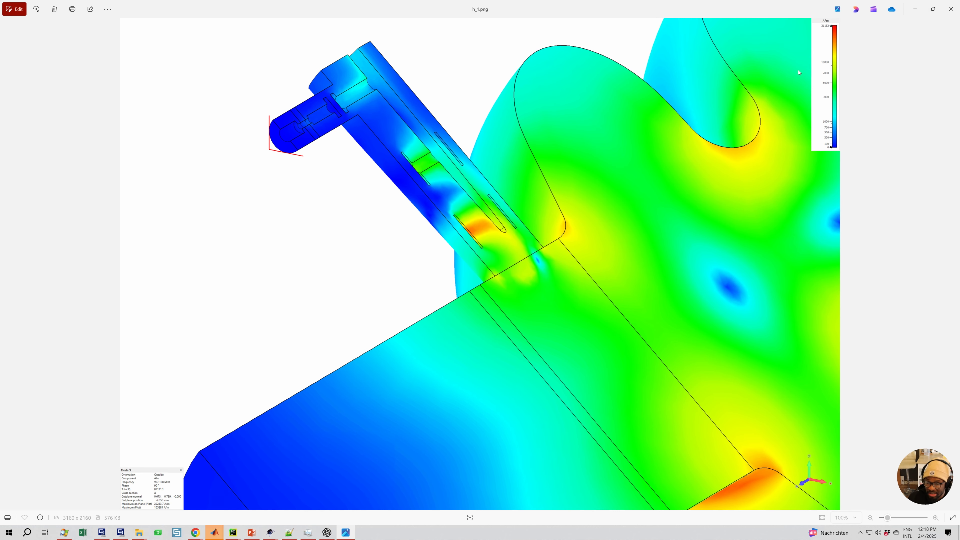
left_click(951, 9)
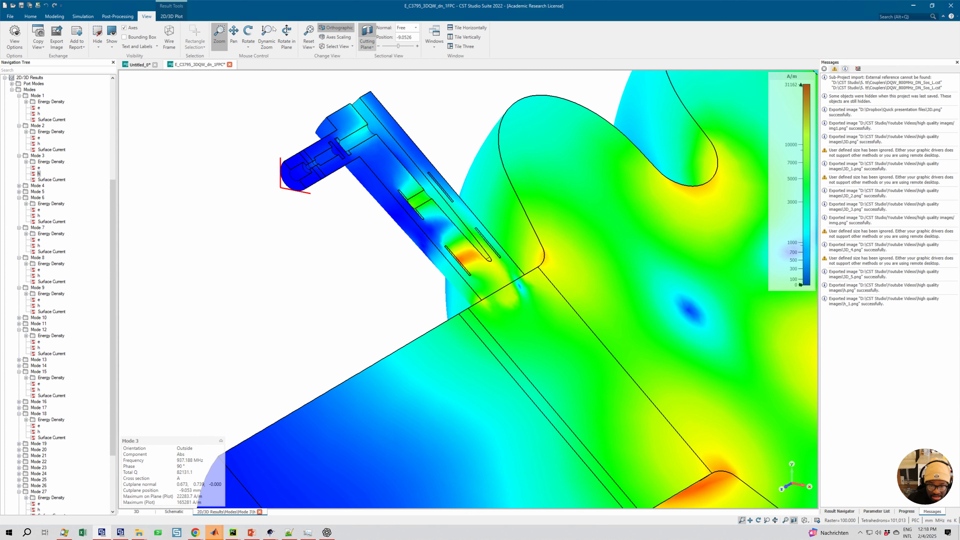
- Try smart scaling on the field plot's color ramp, and reset it to the full range with the logarithmic option toggled
left_click(170, 17)
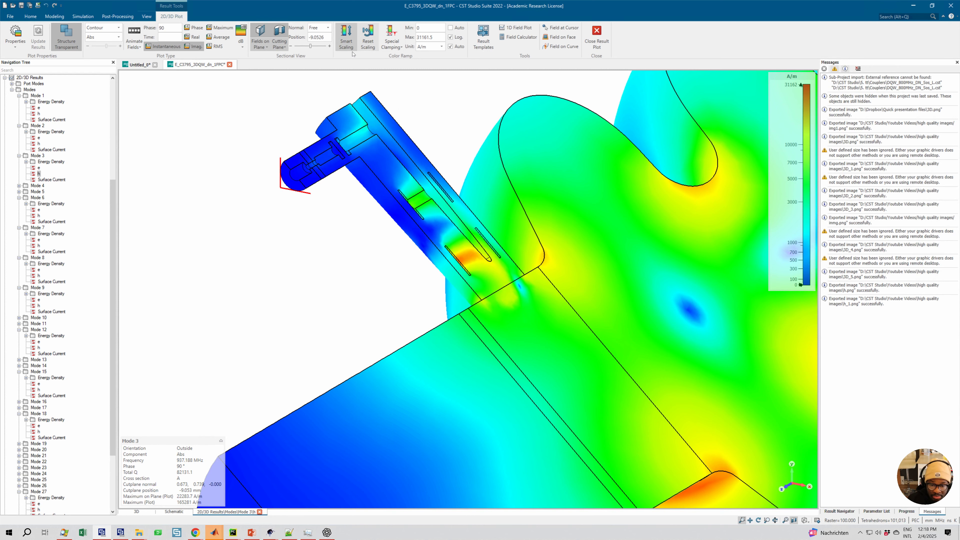
left_click(345, 36)
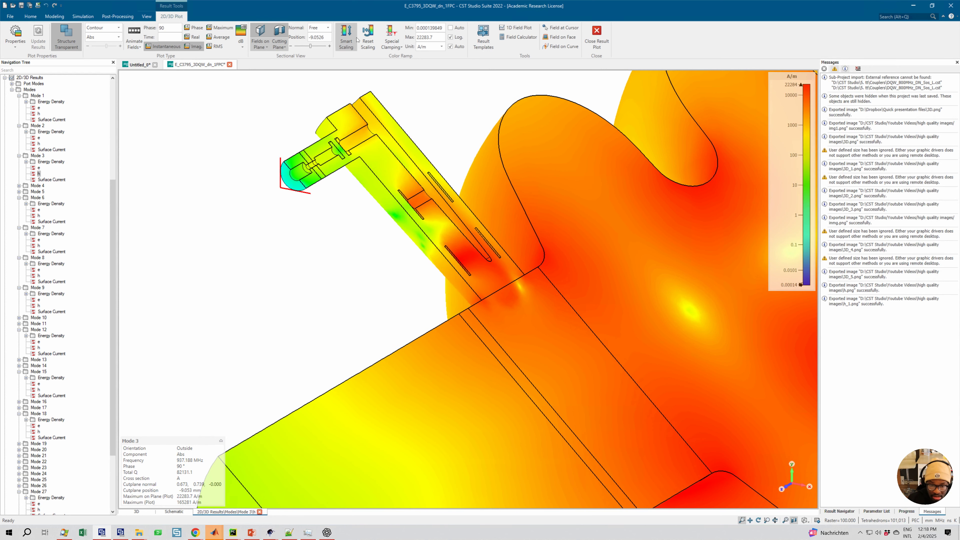
left_click(367, 36)
left_click(451, 37)
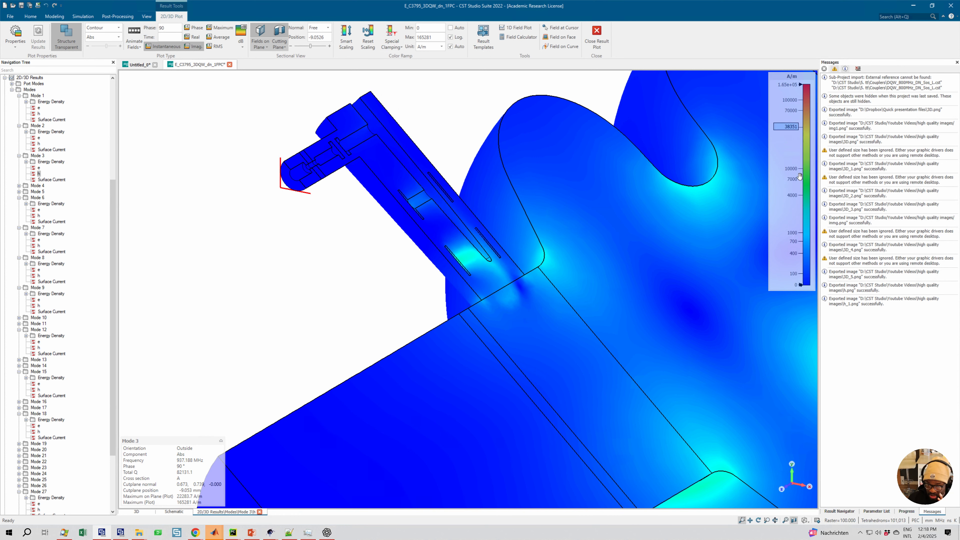
- Redistribute the full-range logarithmic color ramp by shifting its intermediate values upward, bringing out the weaker fields in the coupler and cavity
left_click_drag(795, 174, 794, 123)
left_click_drag(794, 162, 794, 180)
left_click_drag(794, 100, 795, 107)
left_click_drag(794, 157, 794, 154)
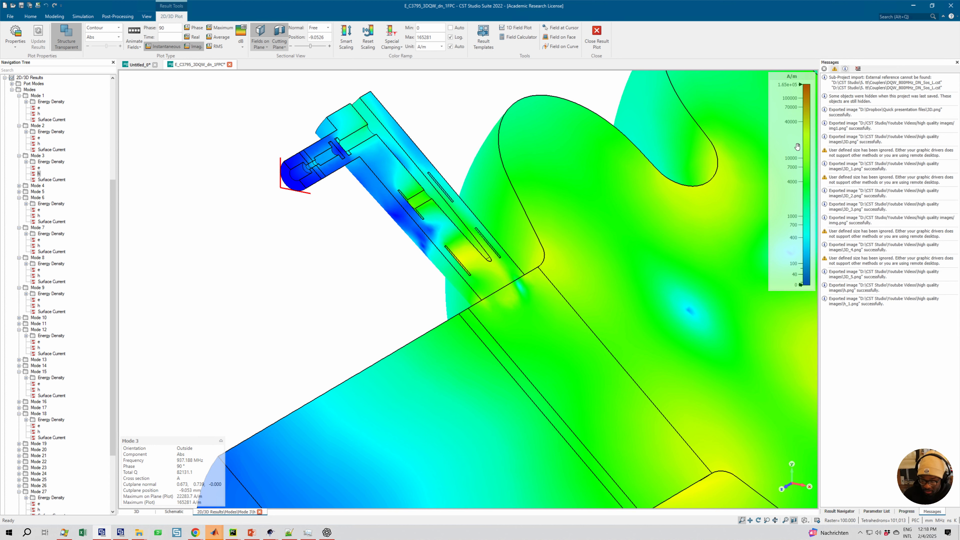
- Strengthen the logarithmic scaling of the Mode 3 H-field colour ramp directly on the plot's legend
mouse_move(794, 169)
left_mouse_down()
mouse_move(792, 153)
mouse_move(795, 166)
left_mouse_up()
left_click_drag(793, 163, 793, 163)
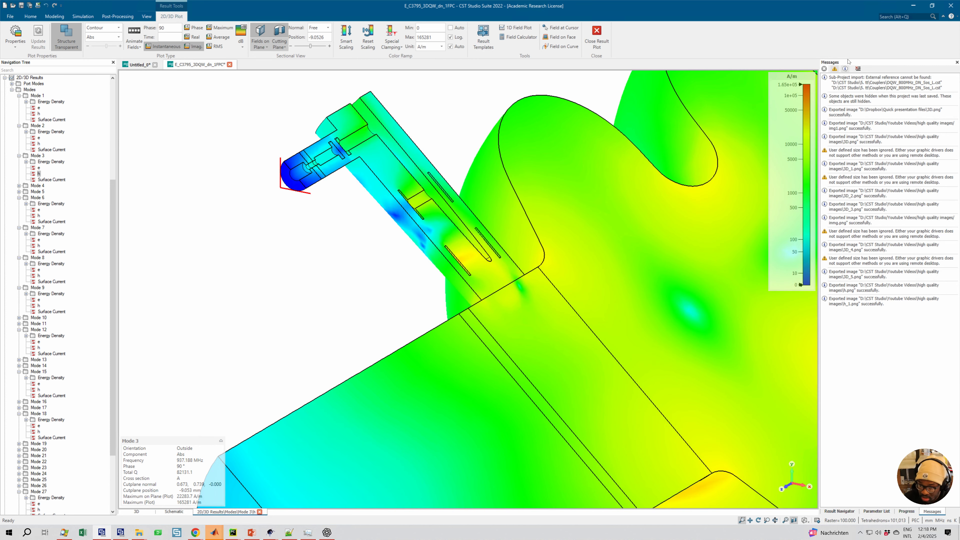
- Dock the Messages window beneath the field plot and enlarge it so the plot area becomes short and wide
left_click_drag(806, 83, 357, 492)
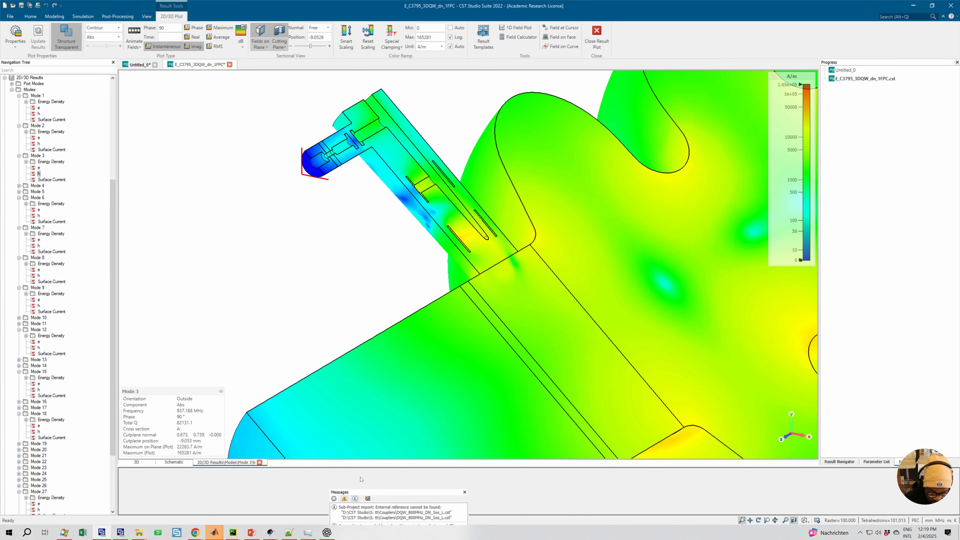
left_click_drag(355, 490, 344, 500)
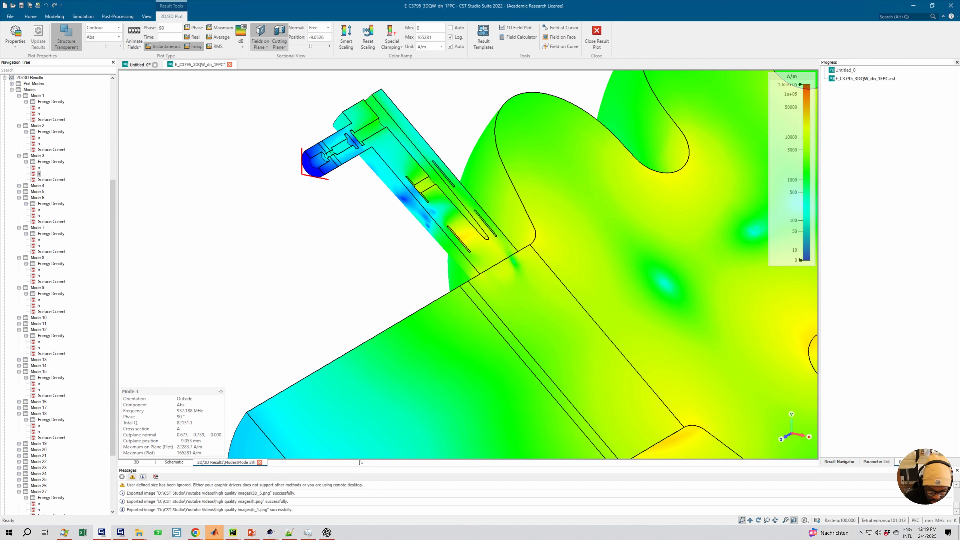
left_click_drag(363, 467, 444, 268)
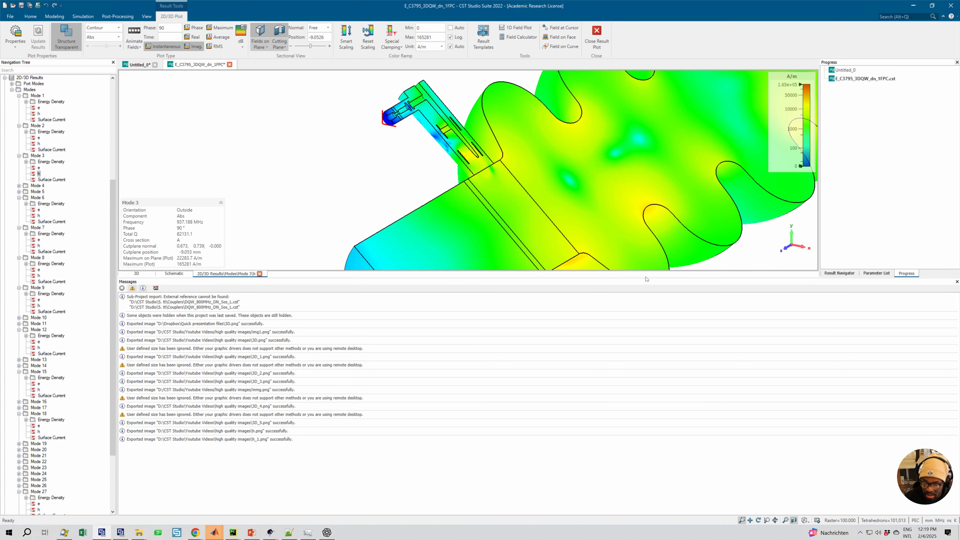
left_click_drag(646, 277, 648, 254)
- Export the H-field plot showing the upper coupler as h_2.png, keeping the 3160 pixel width and setting the height to 800
middle_click_drag(522, 124, 746, 162)
scroll(732, 132, "up", 2)
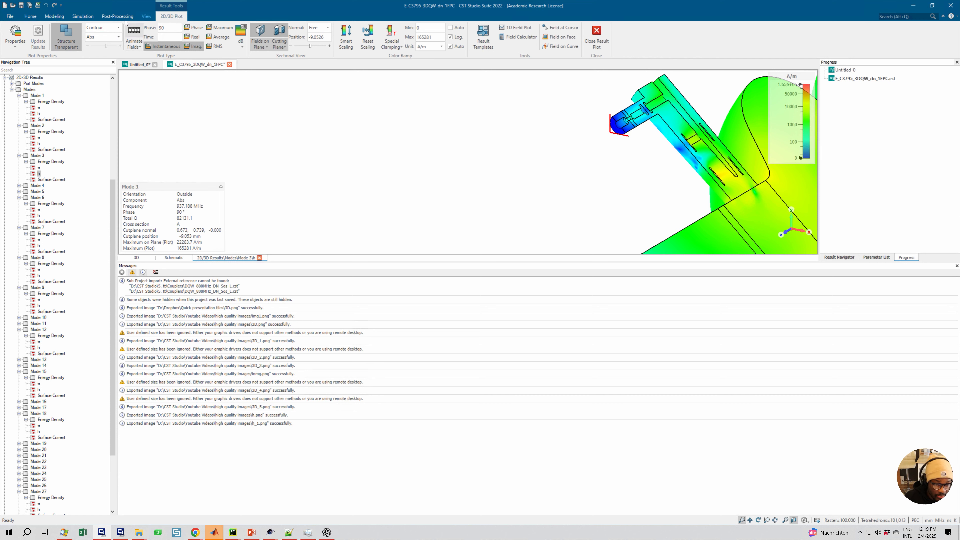
left_click(144, 18)
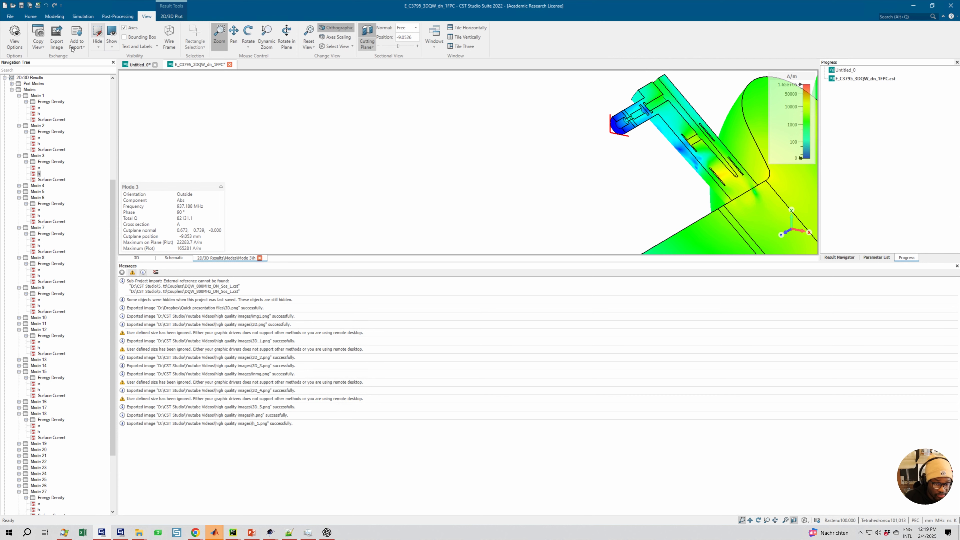
left_click(57, 47)
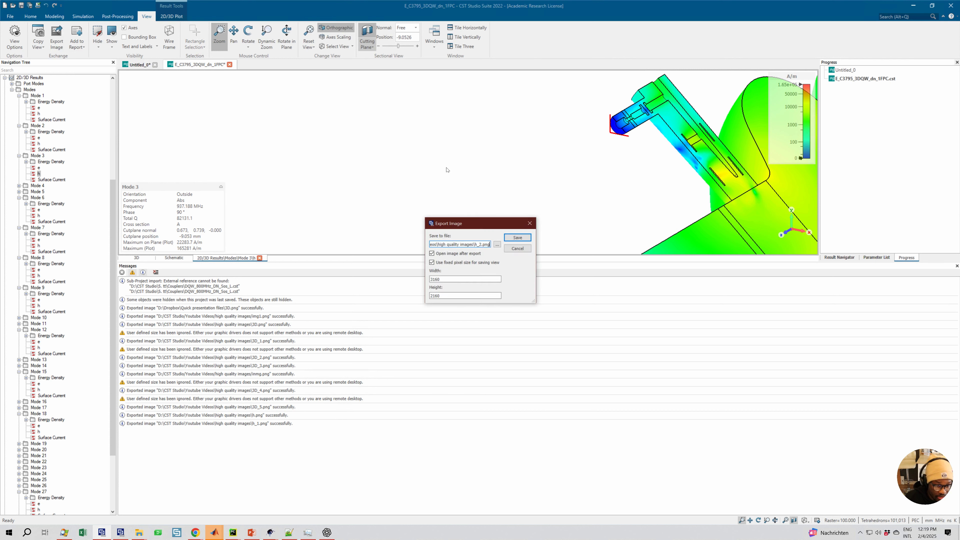
left_click_drag(451, 281, 416, 283)
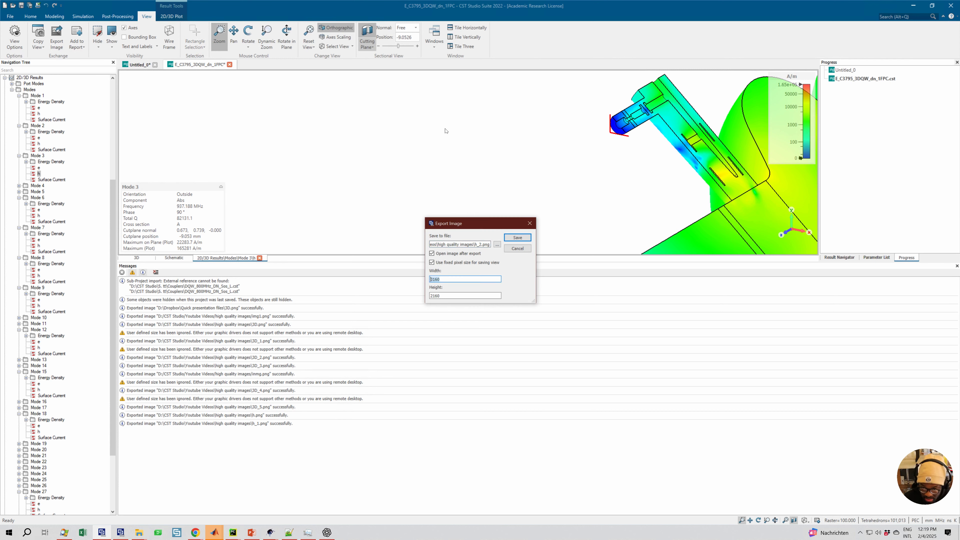
left_click(437, 299)
left_click_drag(436, 299, 425, 296)
type("800")
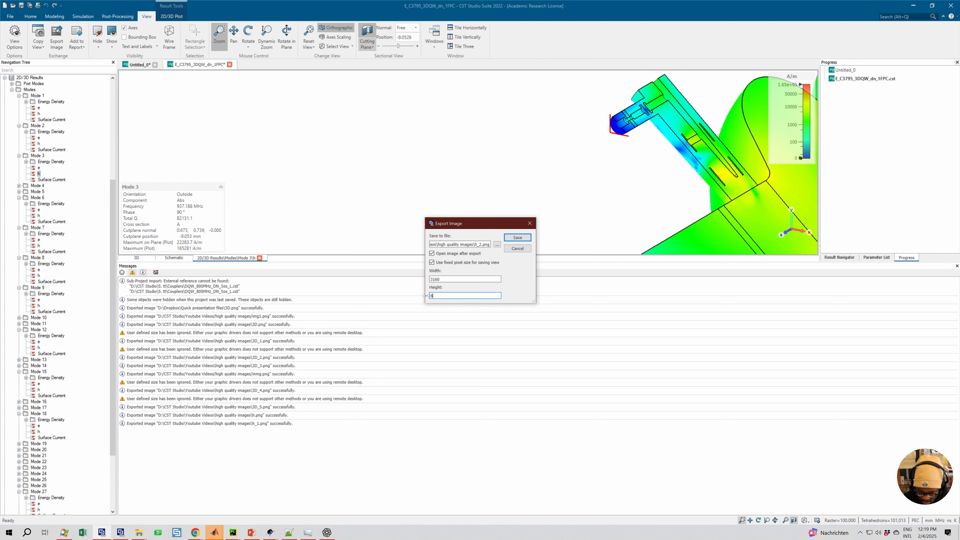
left_click(517, 238)
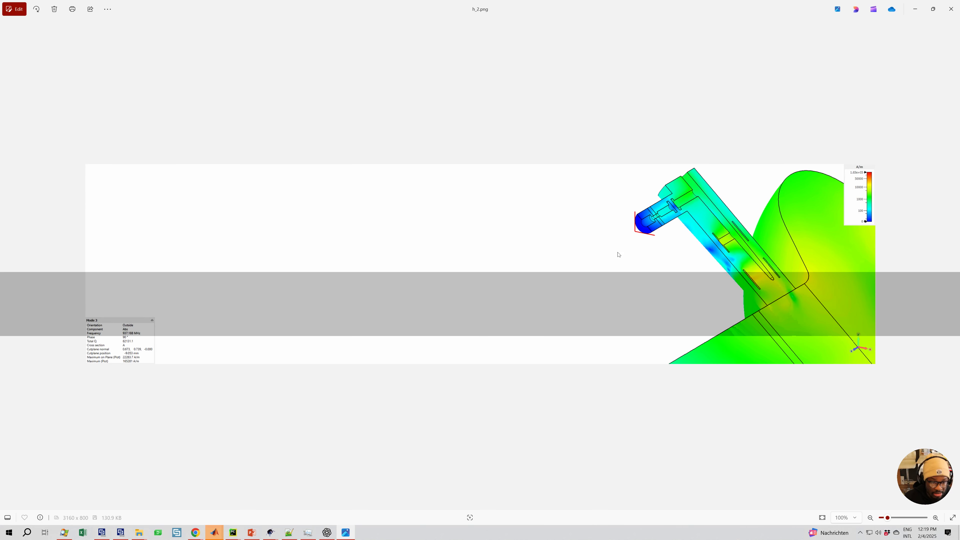
- Crop the exported h_2.png in the image editor to the coupler, the adjoining cavity section and the colour legend, and minimize the editor
left_click(15, 11)
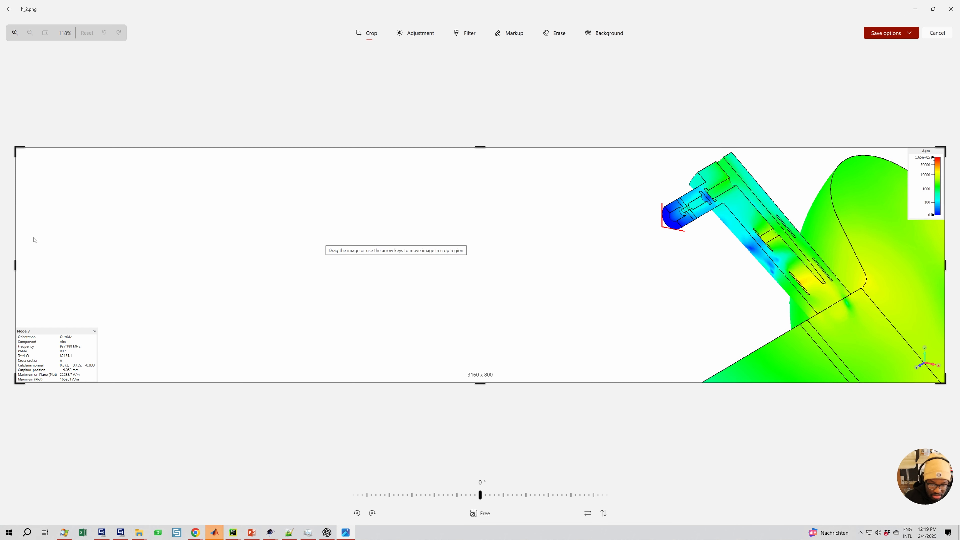
left_click_drag(468, 258, 673, 248)
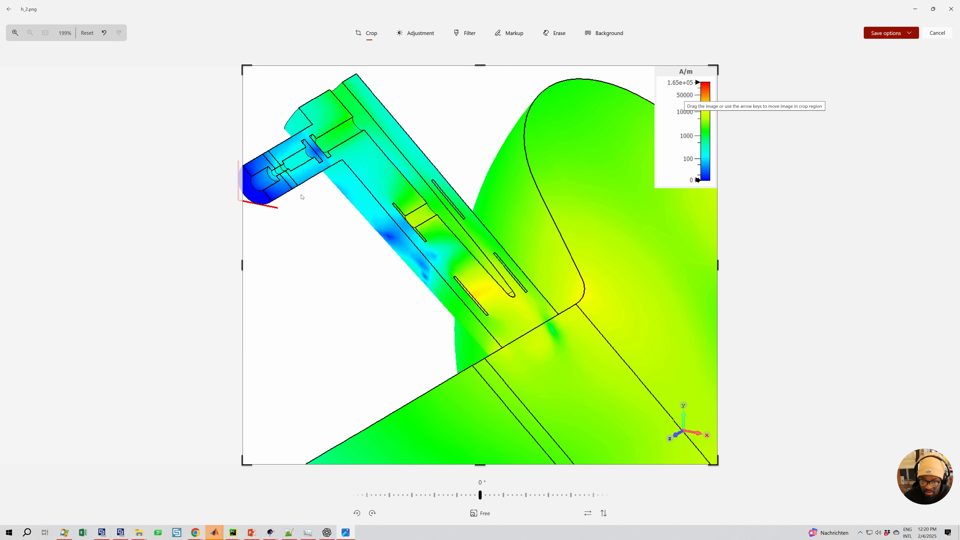
left_click_drag(247, 266, 227, 266)
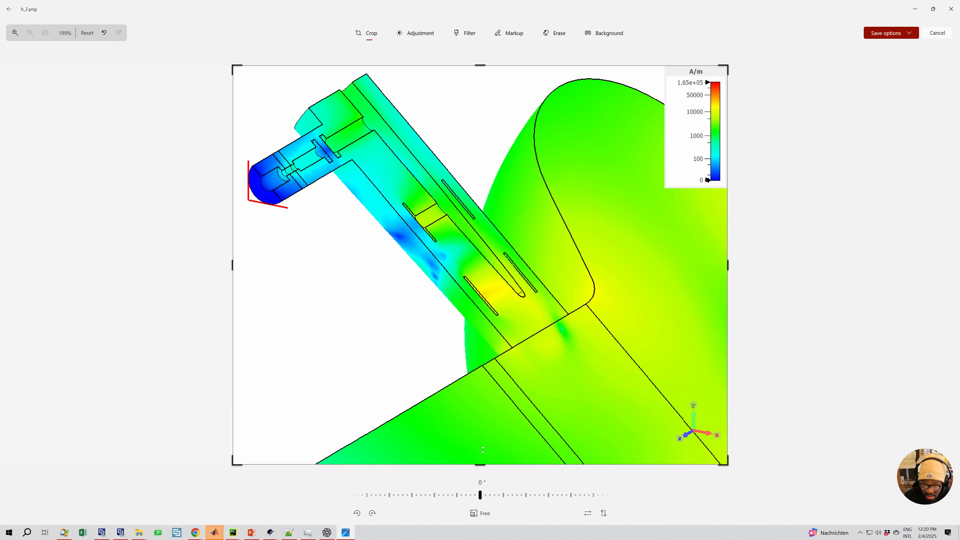
left_click_drag(498, 387, 498, 358)
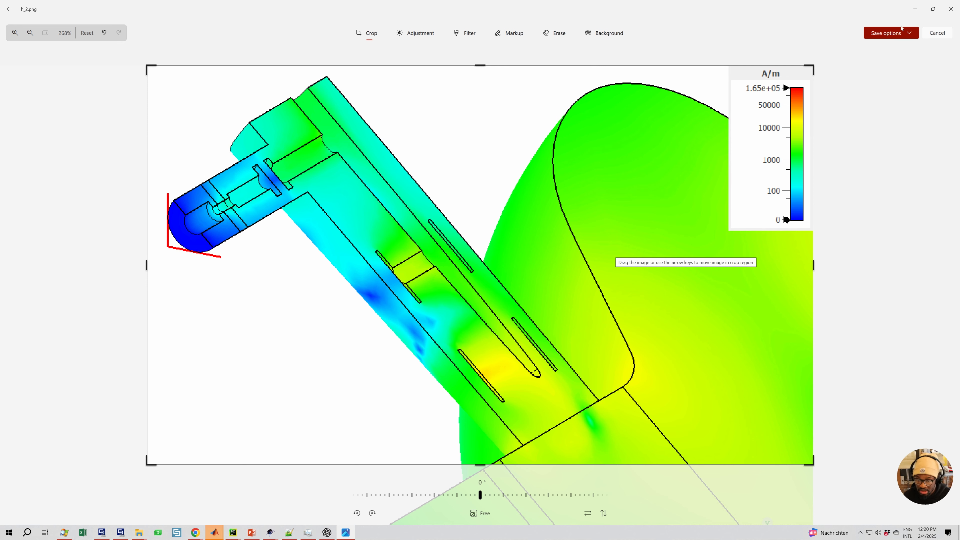
left_click(915, 9)
- Close the Mode 3 H-field plot and dock the Messages window back beside the 3D model
middle_click_drag(716, 139, 663, 169)
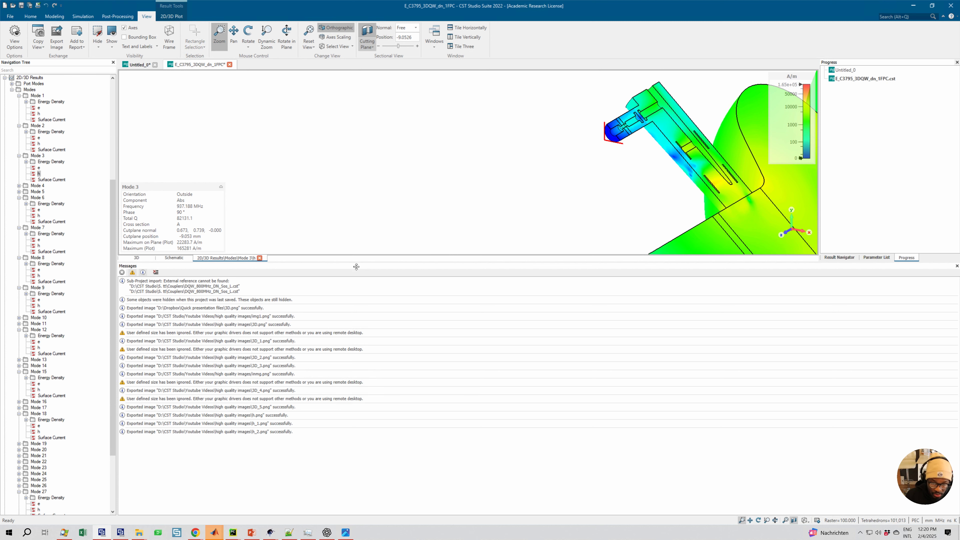
left_click_drag(358, 270, 347, 389)
key("space")
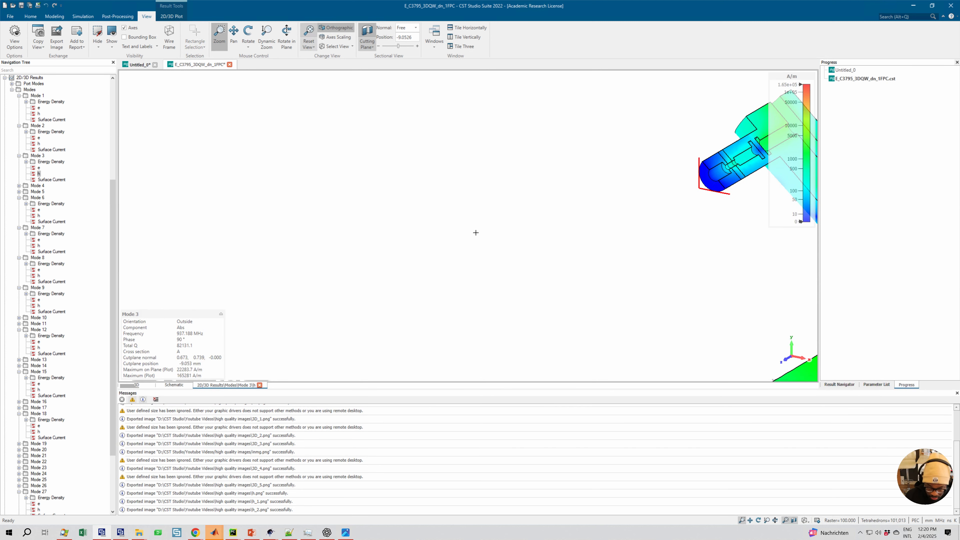
left_click(259, 385)
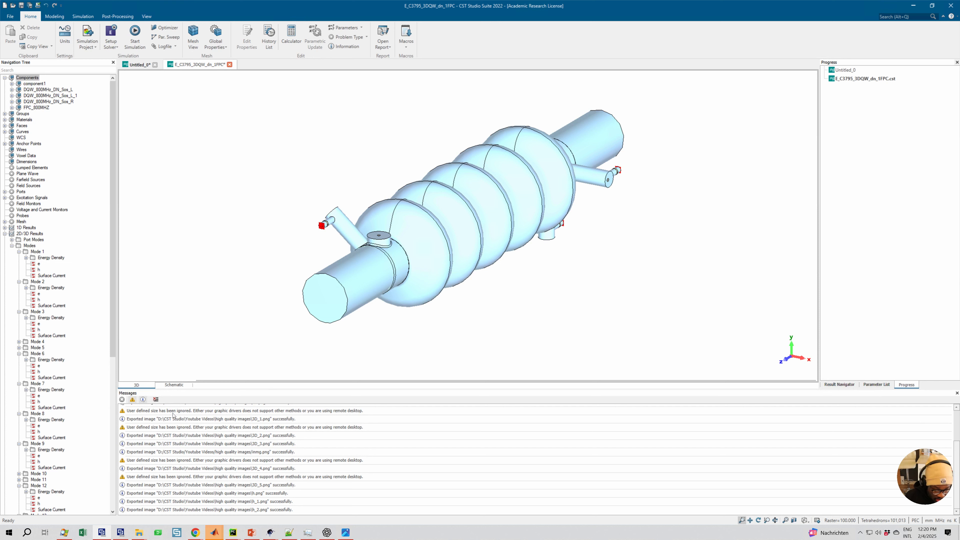
left_click_drag(143, 394, 665, 343)
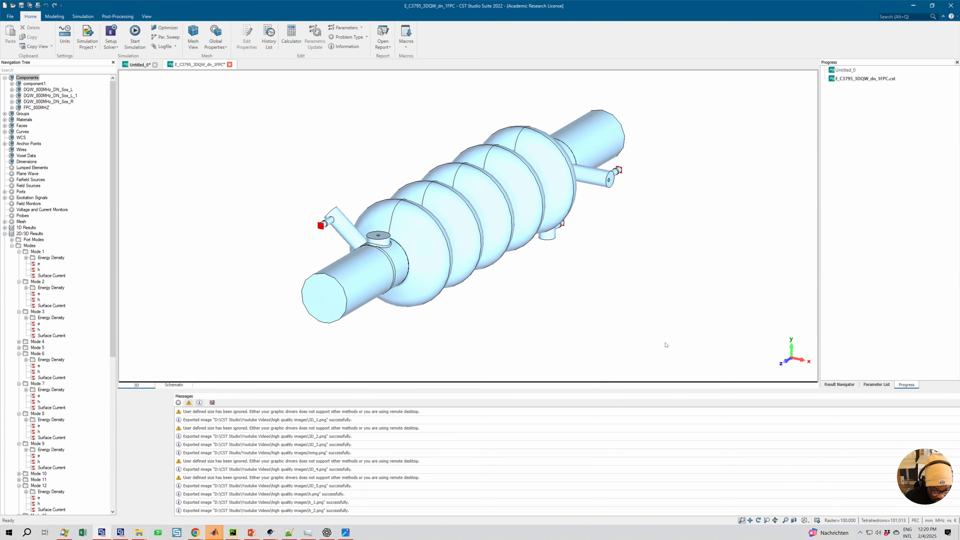
mouse_move(842, 181)
left_mouse_down()
mouse_move(839, 227)
mouse_move(836, 166)
left_mouse_up()
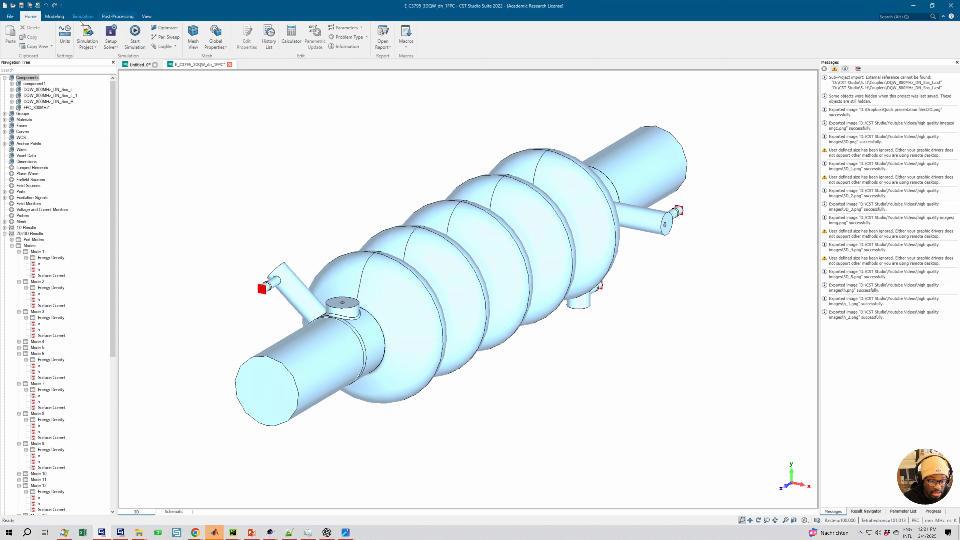
- Check the ambient light intensity and surface reflectivity in the view options' illumination settings
left_click(147, 16)
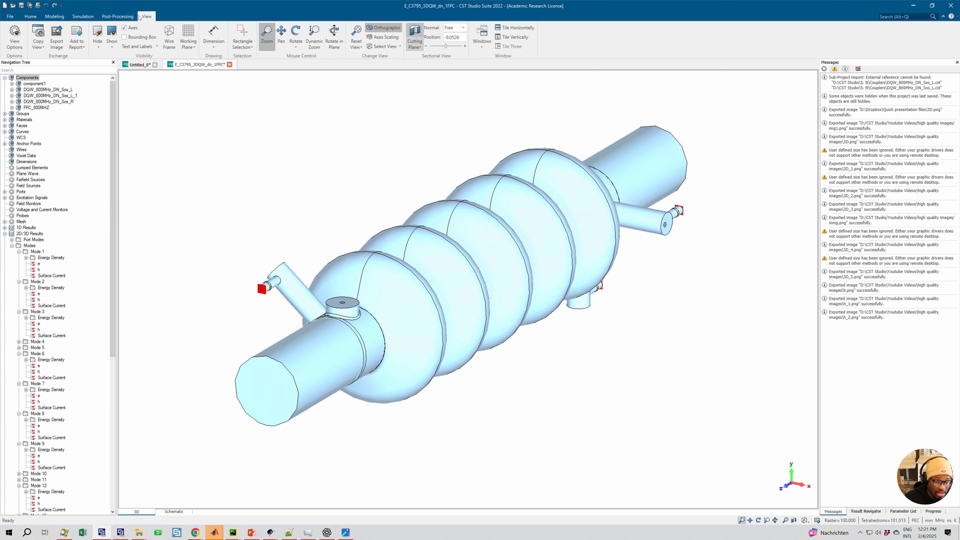
left_click(14, 36)
left_click(473, 180)
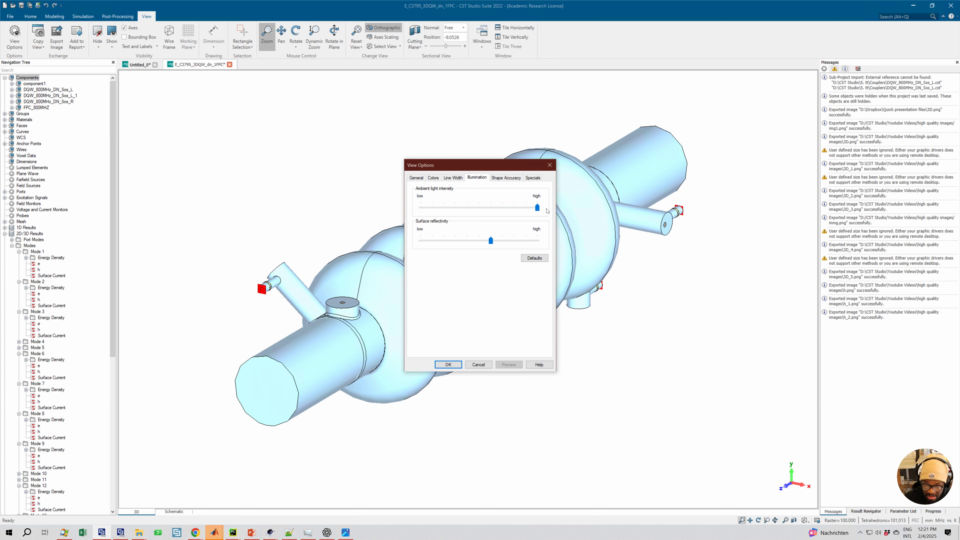
left_click(550, 165)
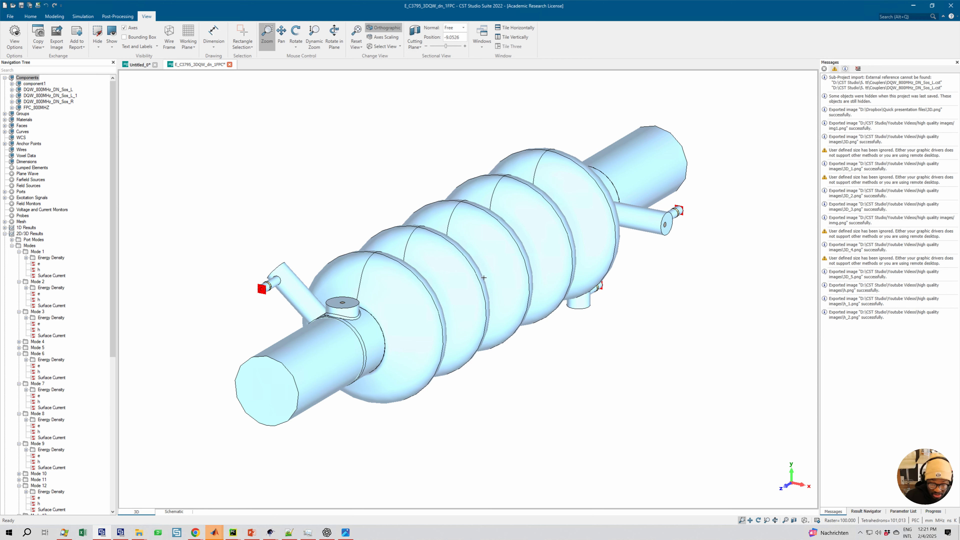
- Highlight the cavity solid in component1, and separately the three DQW_800MHz coupler components together with FPC_800MHZ
middle_click_drag(477, 265, 480, 267)
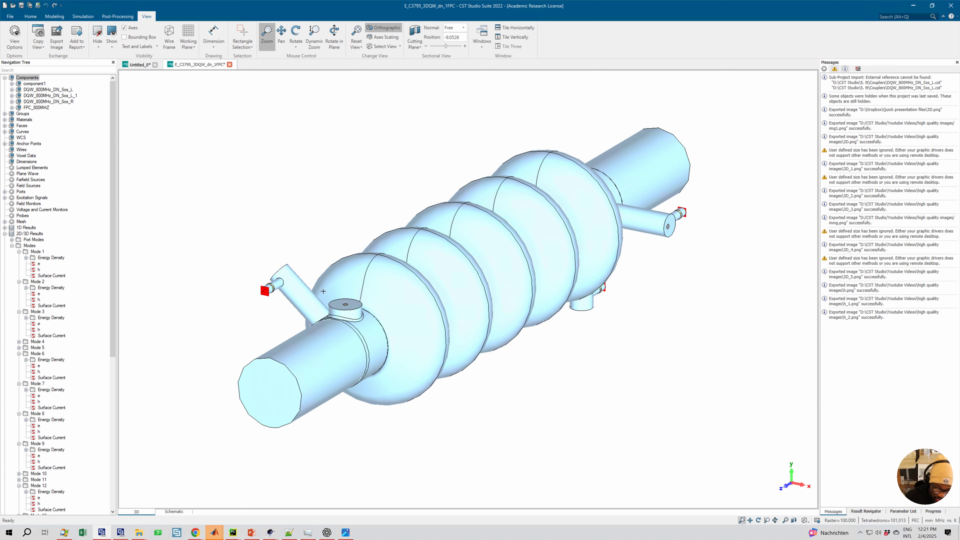
middle_click_drag(434, 283, 449, 276)
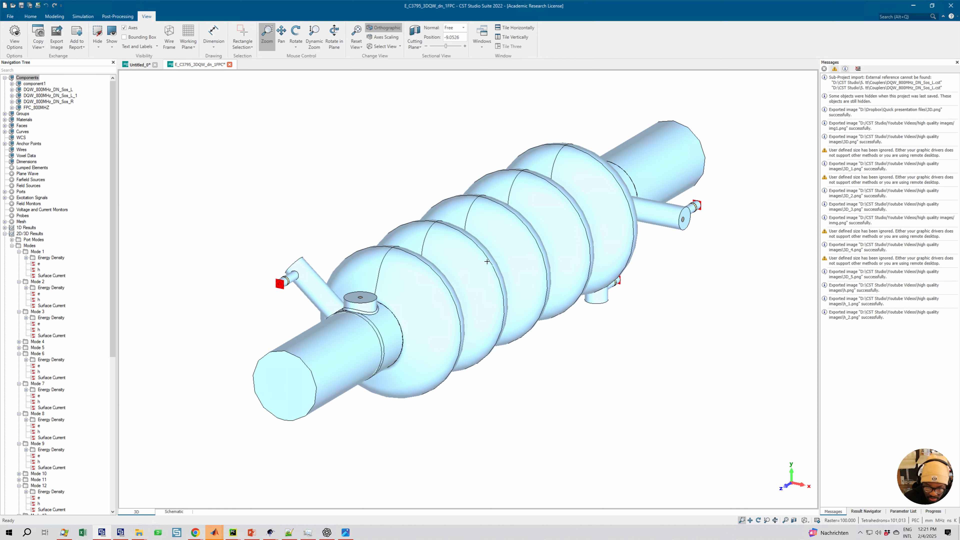
scroll(487, 261, "up", 1)
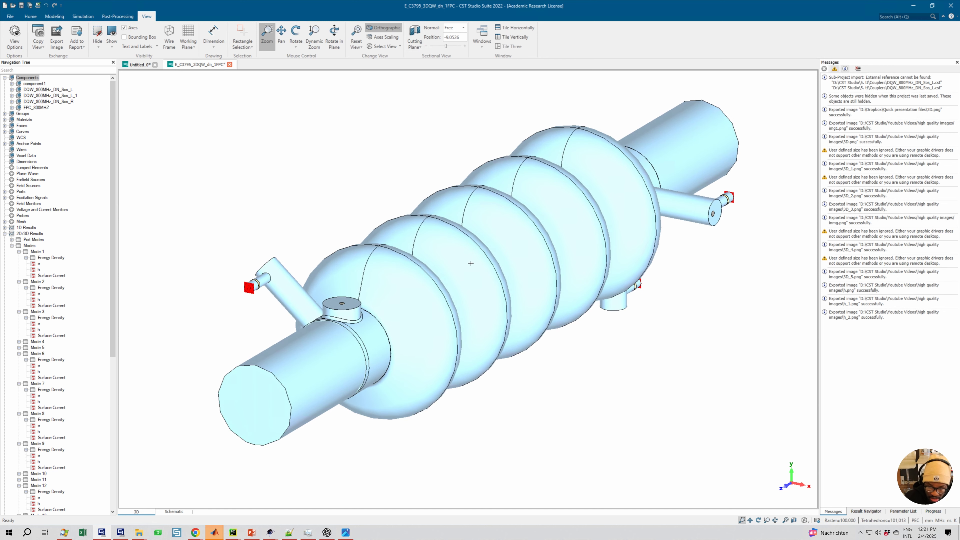
left_click(11, 84)
left_click(30, 89)
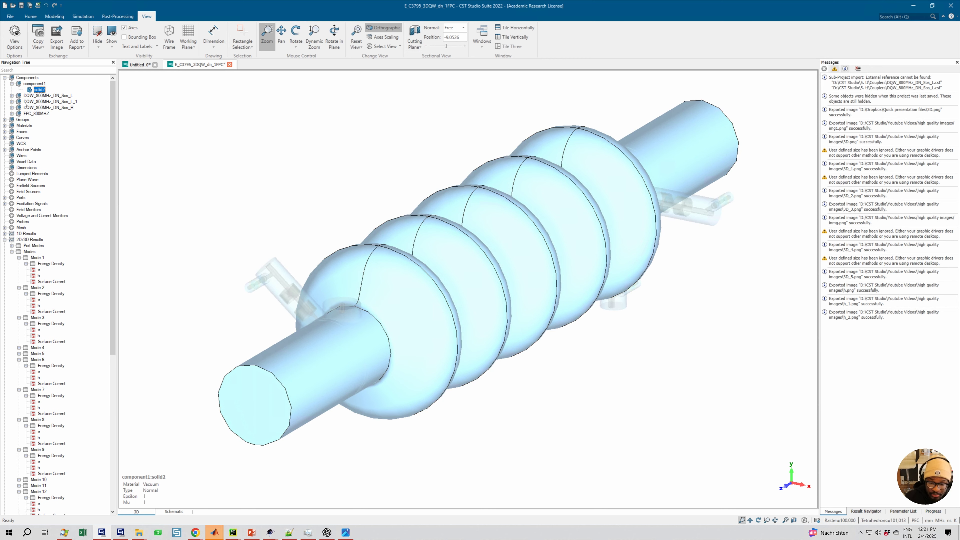
left_click(34, 96)
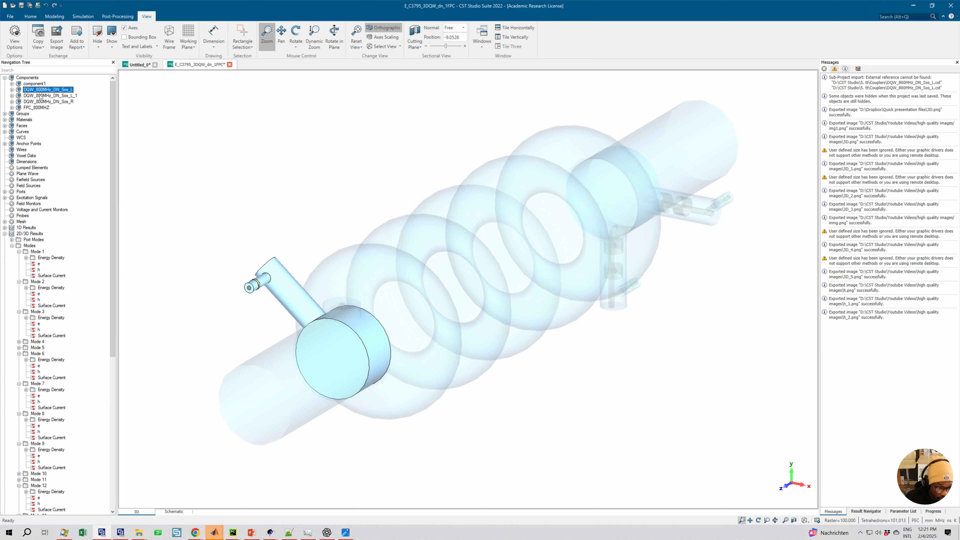
left_click(37, 108, "shift")
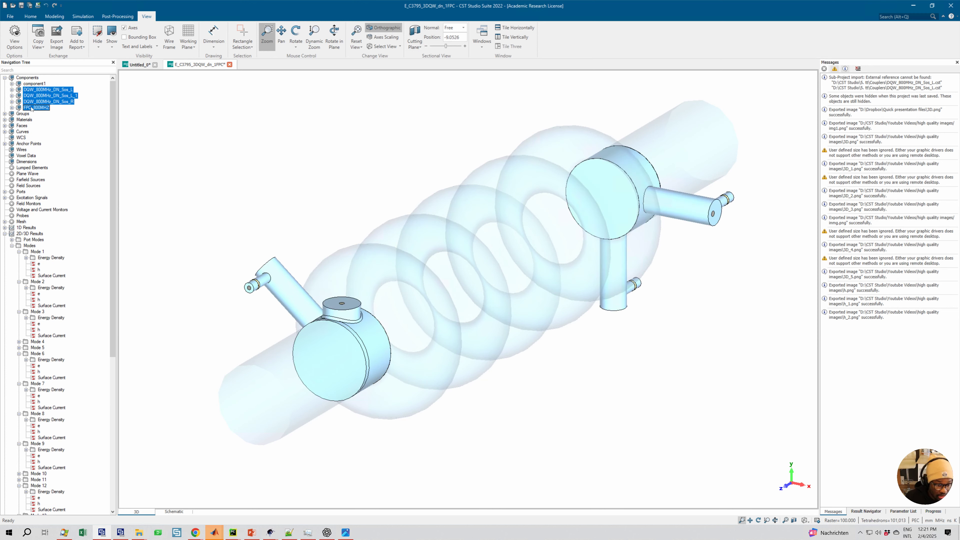
- Select the coupler group of FPC_800MHZ together with component1 of DQW_800MHz_DN_Sos_R
left_click(11, 108)
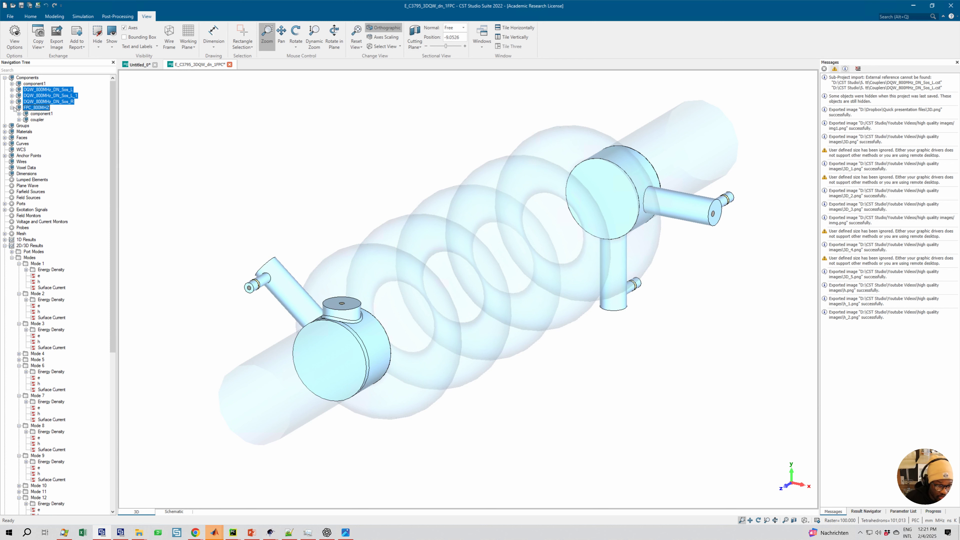
left_click(26, 114)
left_click(37, 120)
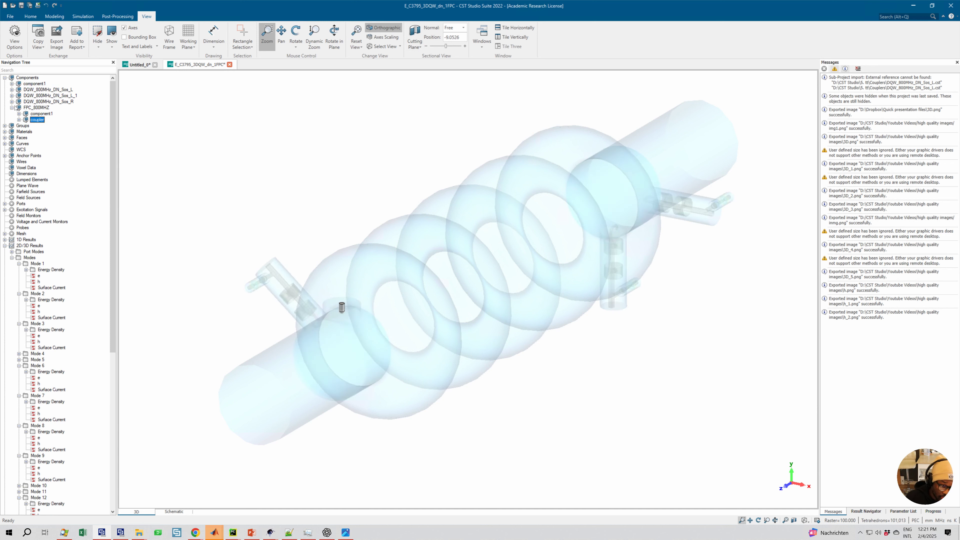
left_click(12, 102)
left_click(33, 108, "ctrl")
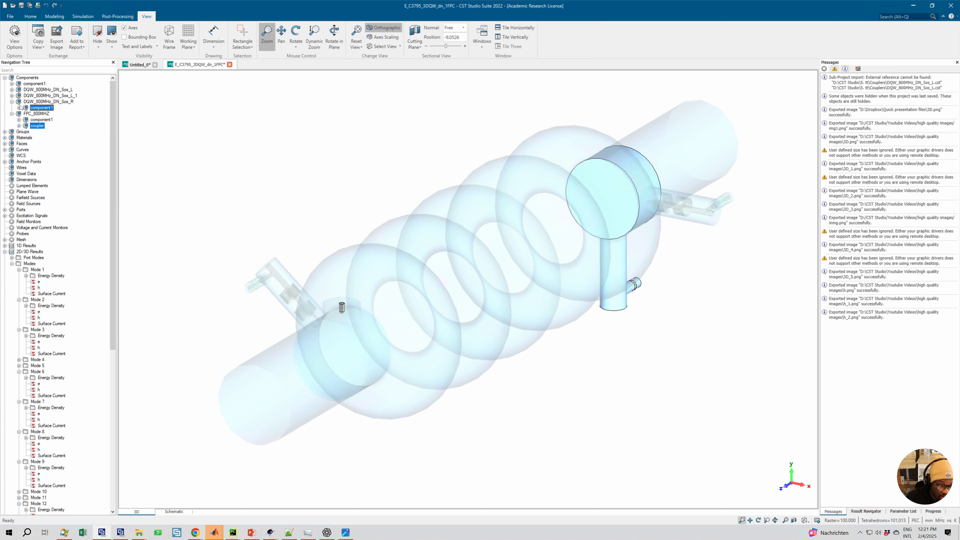
- Select the bottom, ceramic and top solids in component1 of DQW_800MHz_DN_Sos_R, leaving the chamber out
left_click(19, 108)
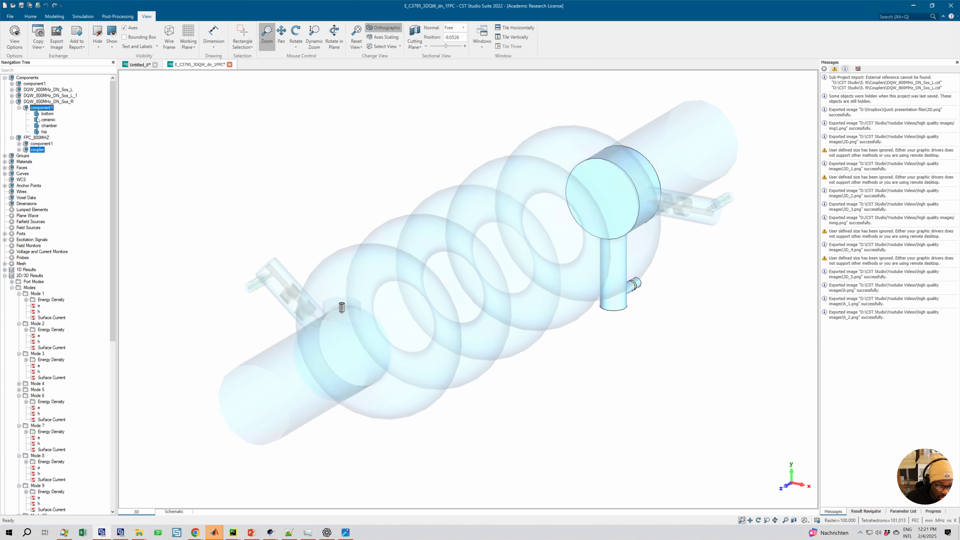
left_click(46, 131)
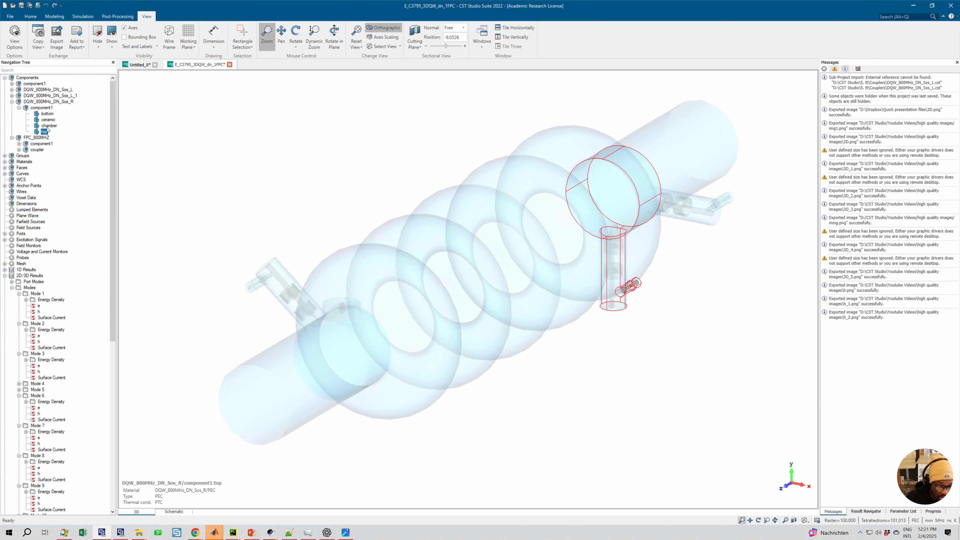
double_click(47, 113)
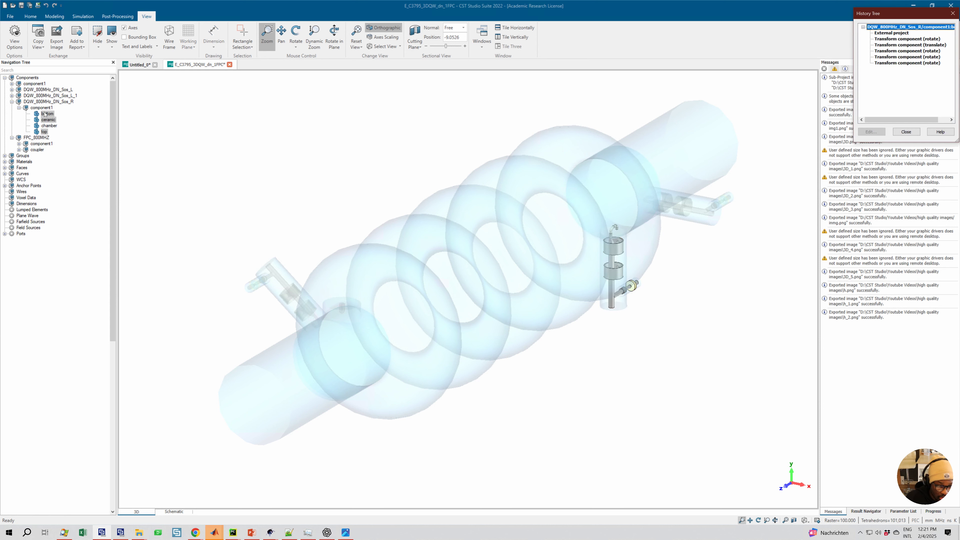
left_click(906, 132)
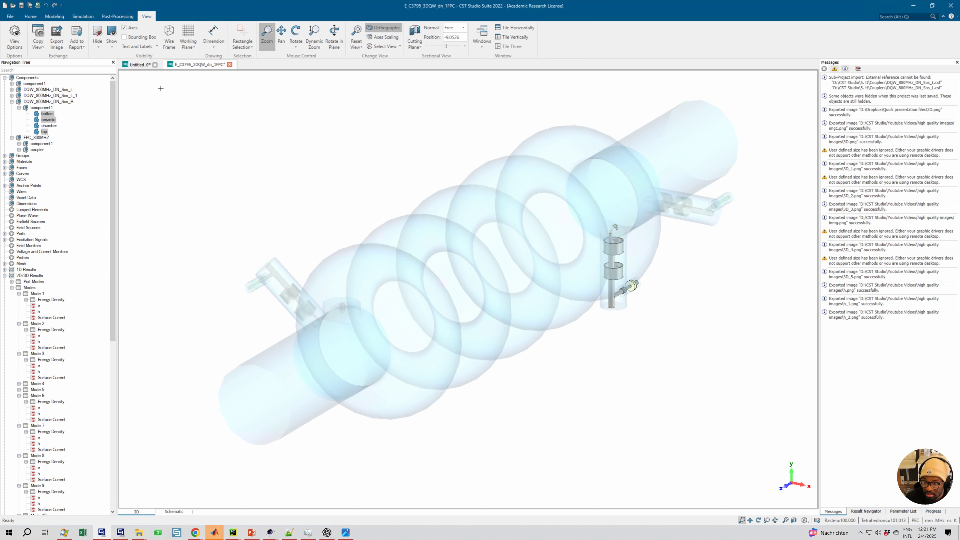
- Add the bottom, ceramic and top solids of DQW_800MHz_DN_Sos_L_1's component1 to the selection, leaving the chamber out
left_click(12, 95)
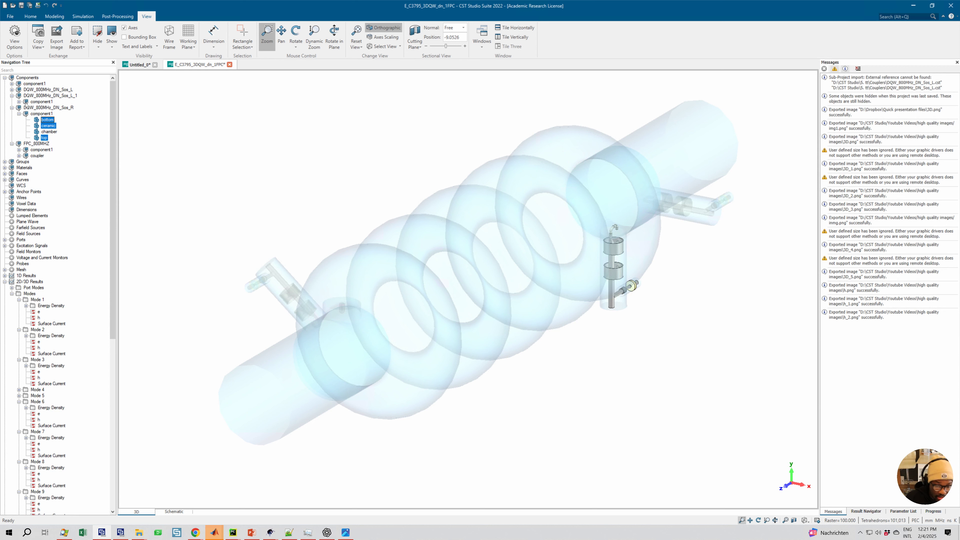
left_click(19, 101)
left_click(44, 125, "ctrl")
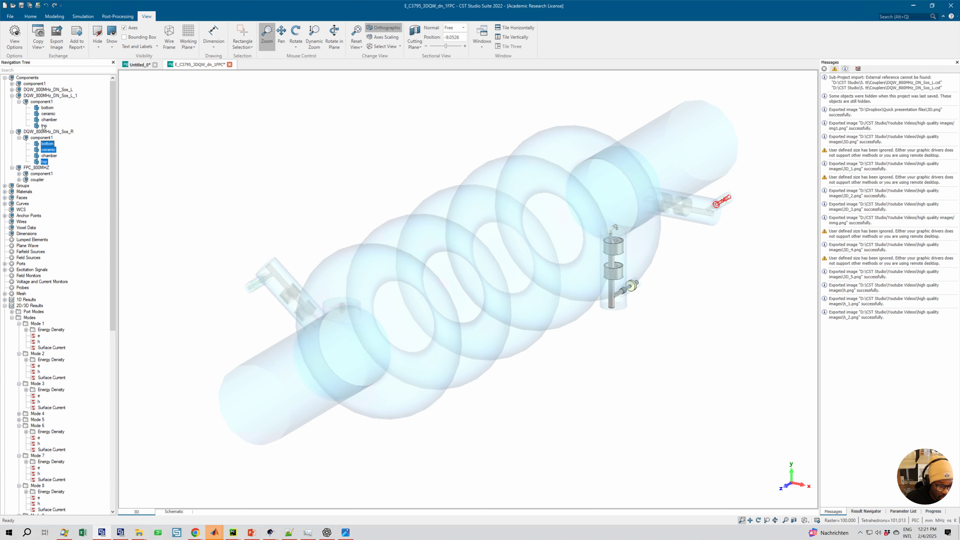
left_click(48, 113, "ctrl")
left_click(47, 107, "ctrl")
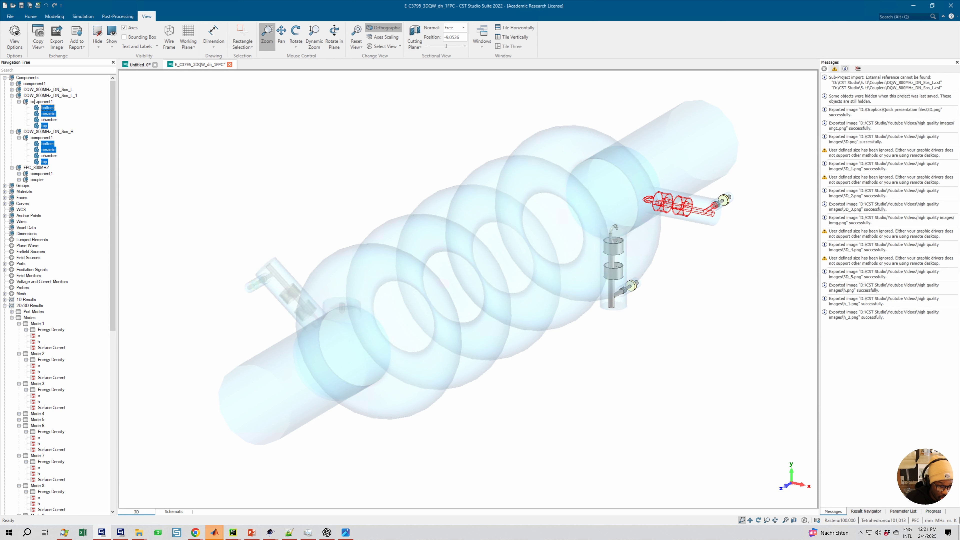
- Add the bottom, ceramic and top solids of DQW_800MHz_DN_Sos_L and the coupler group of FPC_800MHZ to the selection
left_click(12, 89)
left_click(19, 96)
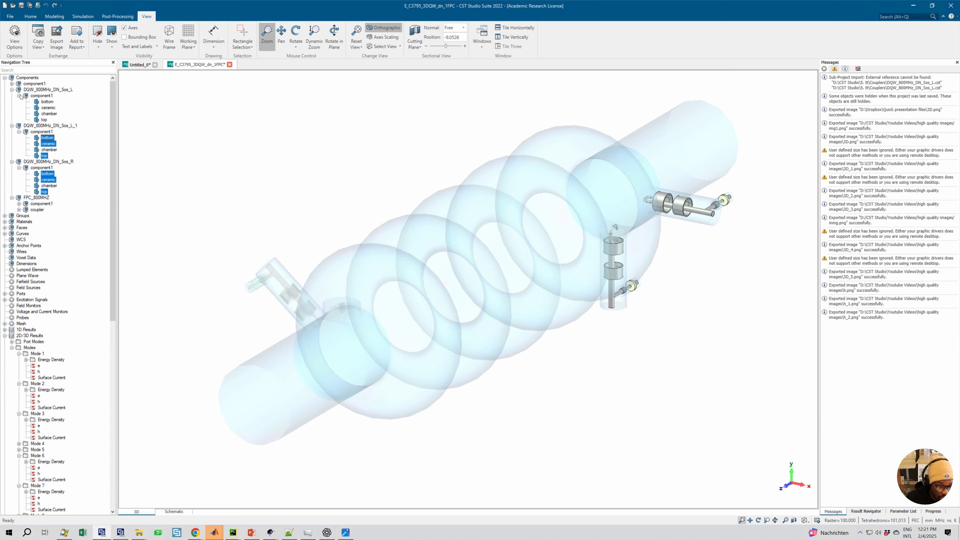
left_click(44, 120, "ctrl")
left_click(49, 107, "ctrl")
left_click(47, 101, "ctrl")
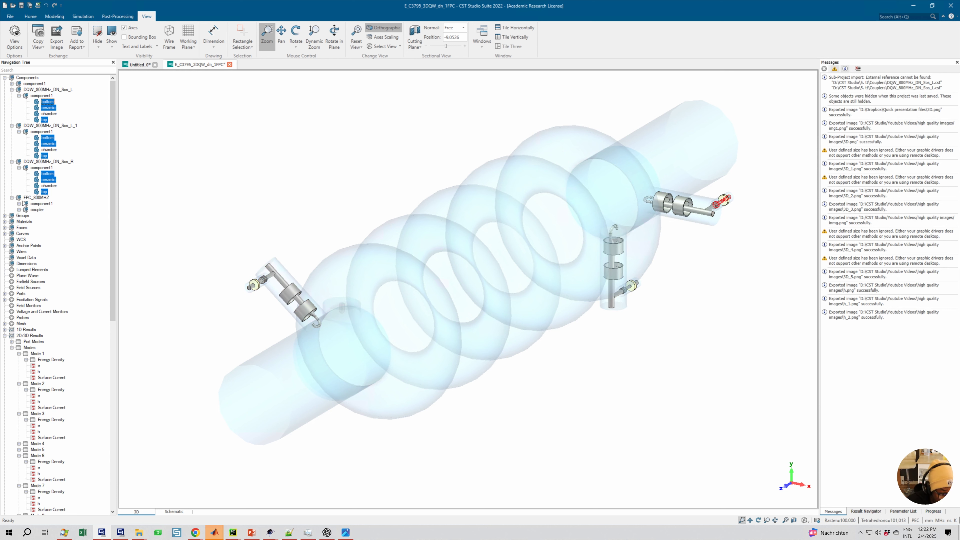
left_click(37, 209, "ctrl")
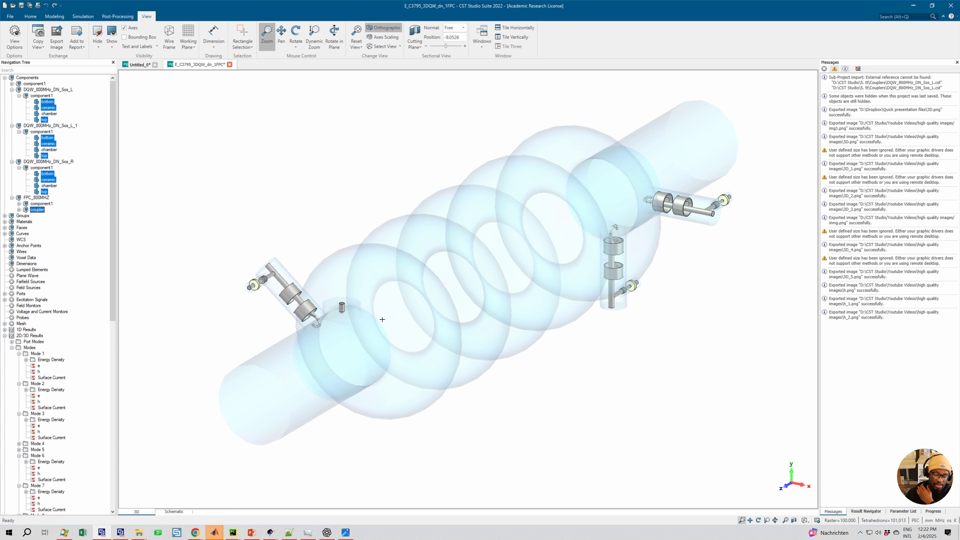
middle_click_drag(573, 244, 593, 245)
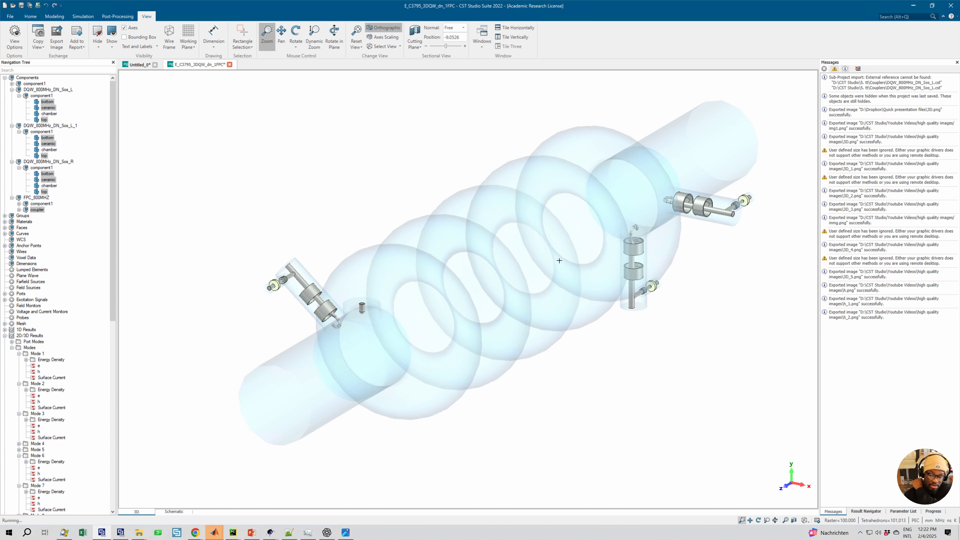
scroll(514, 298, "up", 1)
middle_click_drag(518, 261, 520, 269)
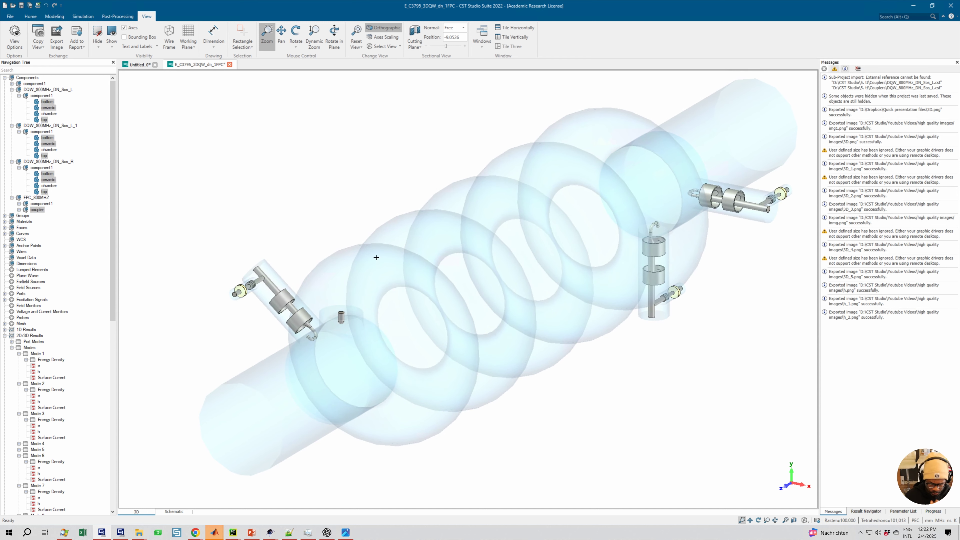
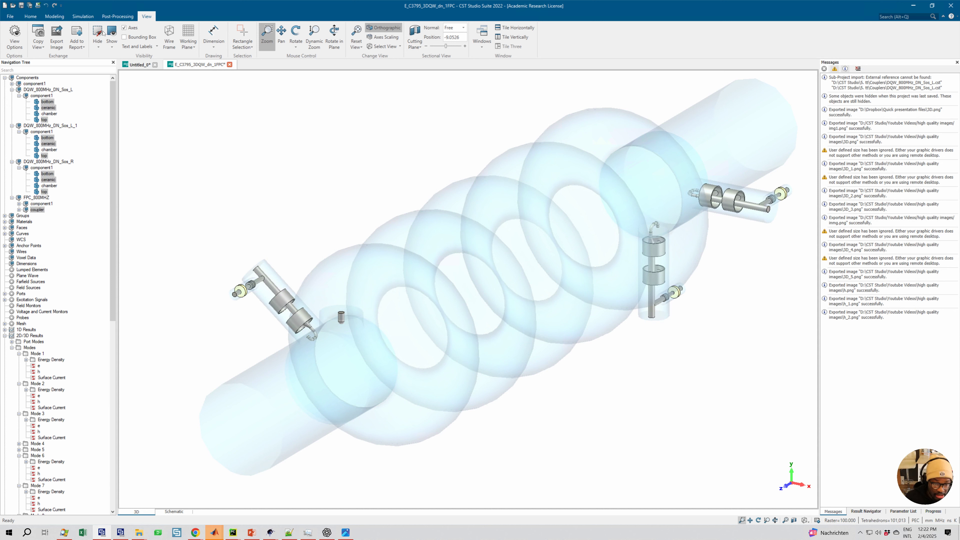
- Reset the illumination in the view options to its defaults and preview the model
left_click(14, 36)
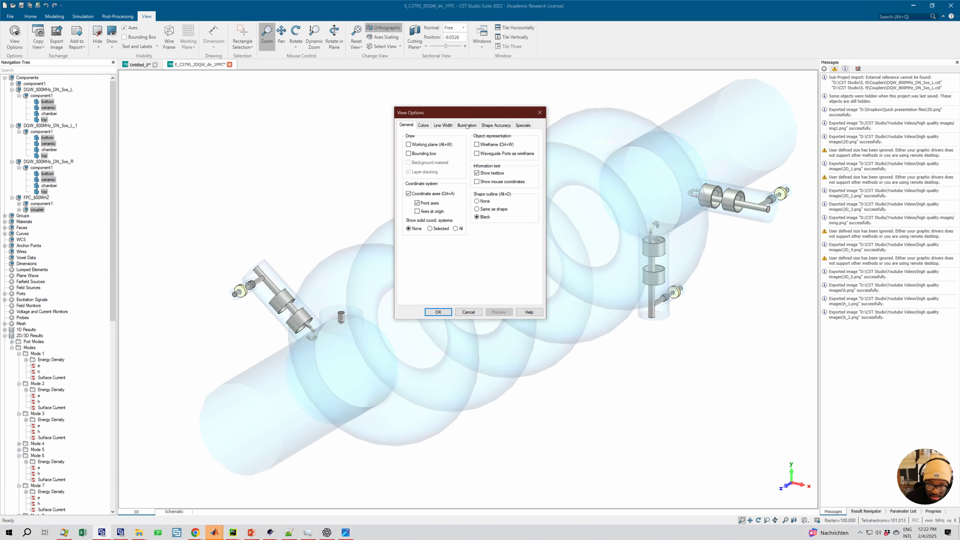
left_click(468, 126)
left_click_drag(527, 155, 443, 165)
left_click(523, 206)
left_click(499, 312)
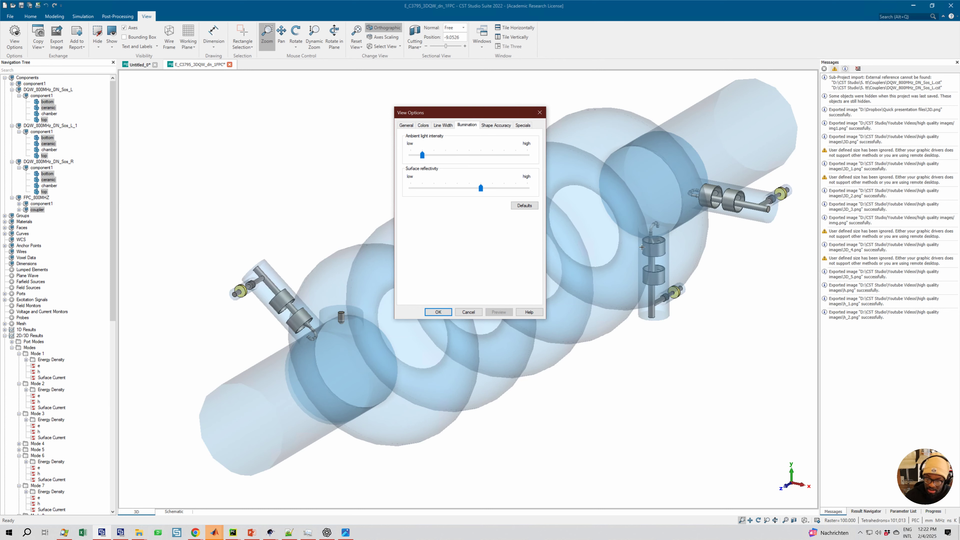
- Raise the ambient light intensity past the middle and on to the highest level, previewing the model at each
left_click_drag(422, 155, 485, 156)
left_click(495, 312)
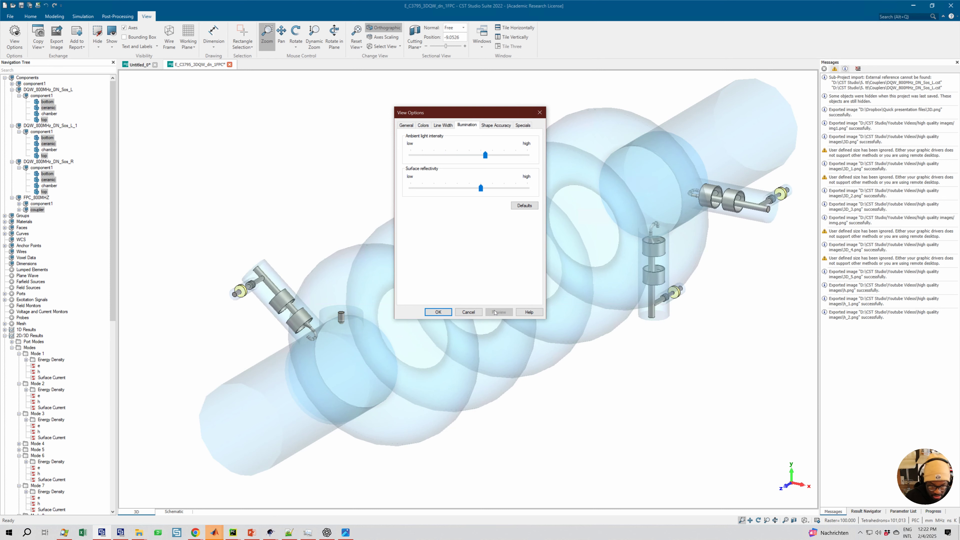
left_click_drag(486, 156, 528, 155)
left_click(499, 312)
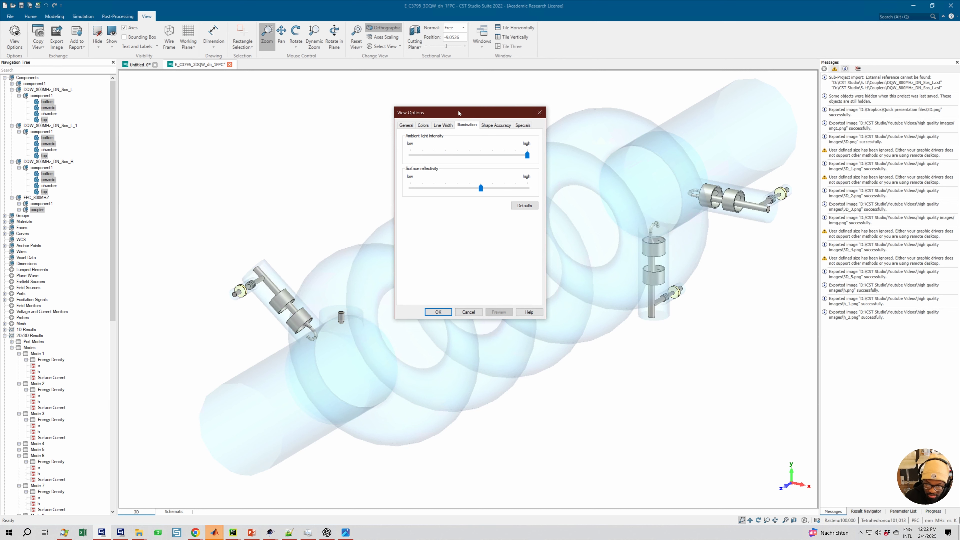
- Restore the default ambient light and surface reflectivity and preview them for comparison
left_click_drag(462, 110, 470, 108)
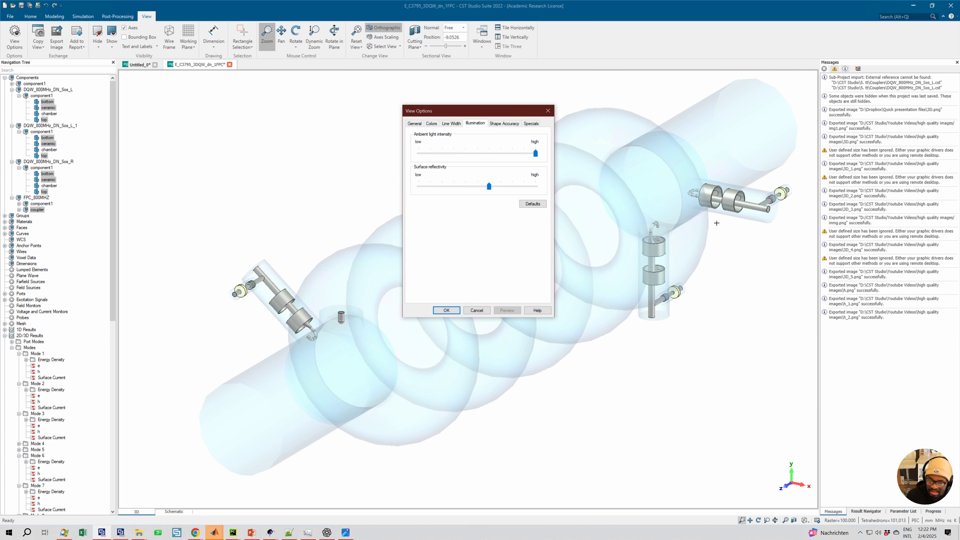
left_click(522, 203)
left_click(506, 311)
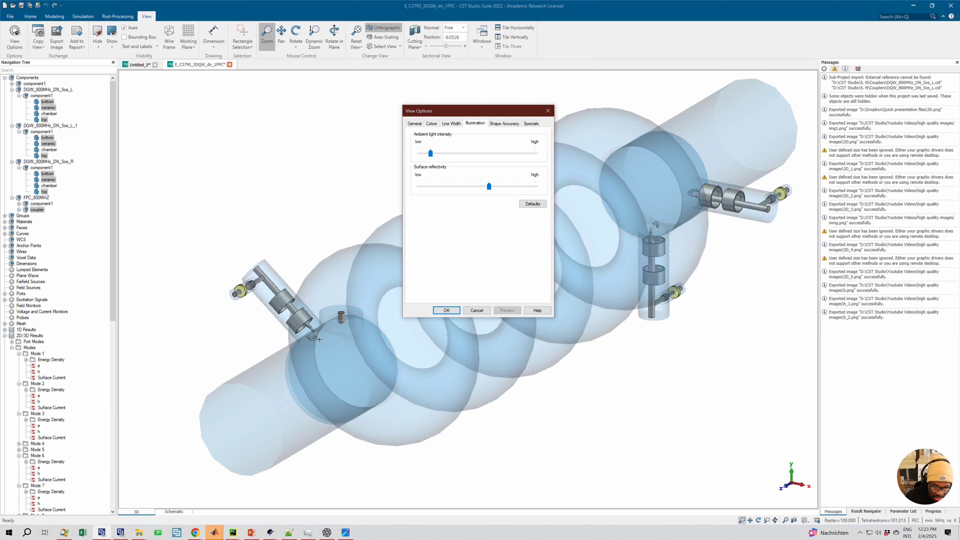
- Compare brighter ambient light with the defaults in the preview, and apply the highest ambient light intensity
left_click_drag(431, 154, 536, 153)
left_click(507, 310)
left_click(533, 204)
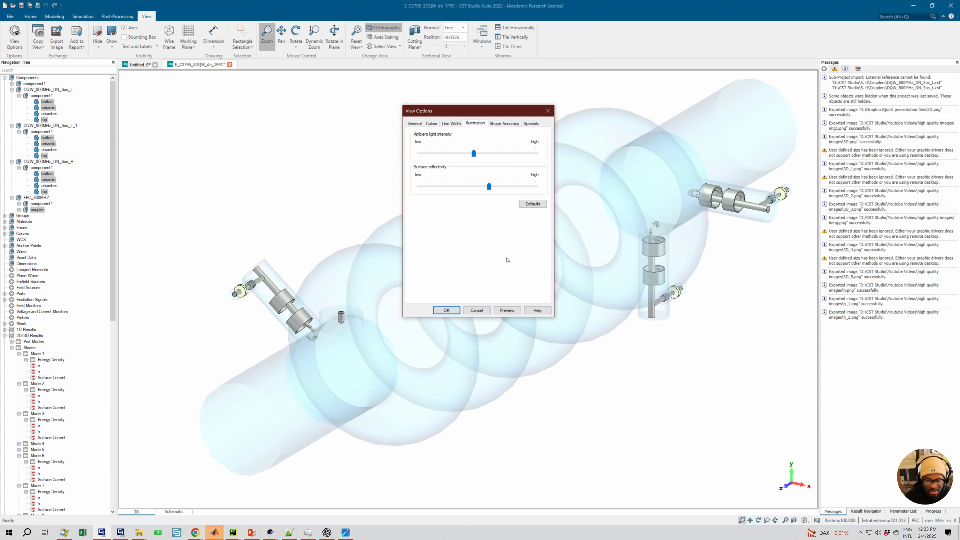
left_click(501, 310)
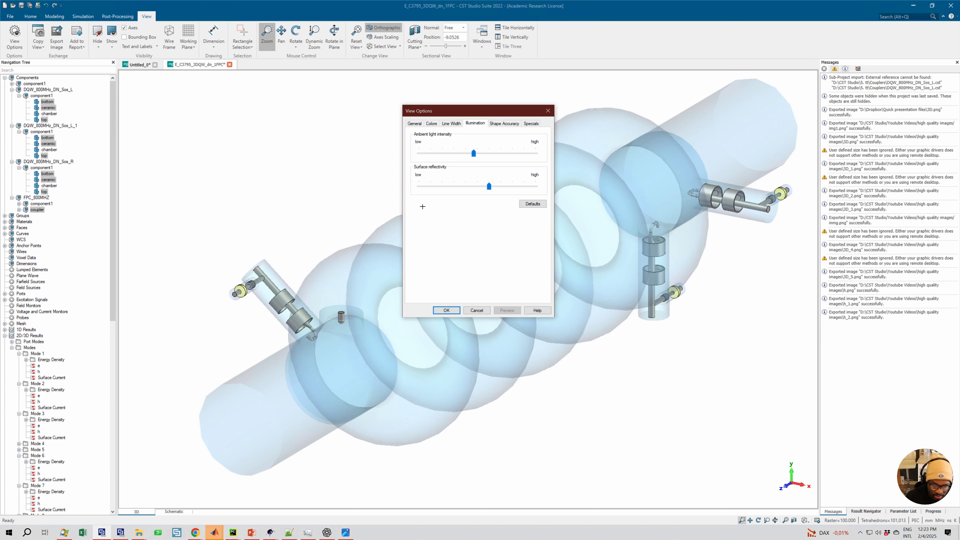
left_click_drag(473, 155, 535, 153)
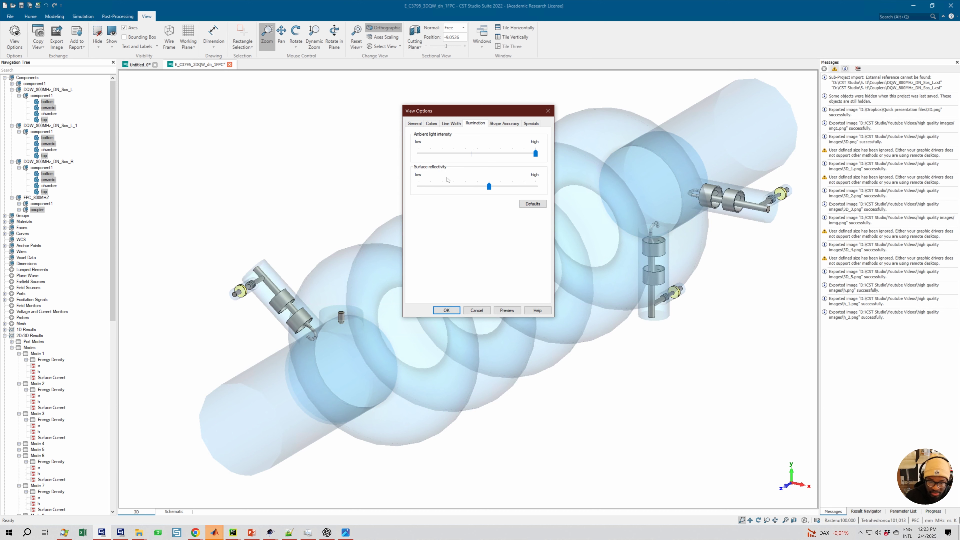
left_click(447, 310)
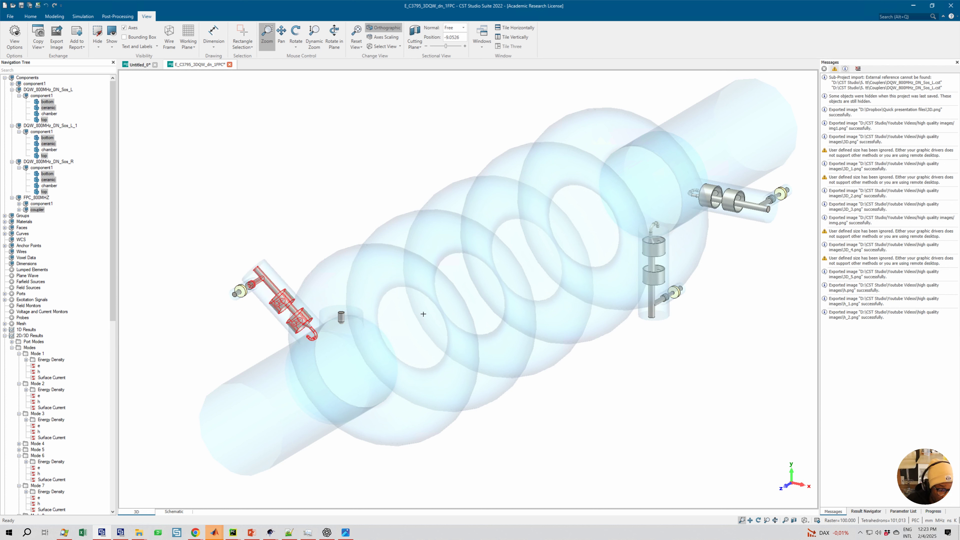
- Change the material colour of the cavity solid in component1 (Vacuum) to white
left_click(12, 83)
left_click(34, 90)
right_click(35, 90)
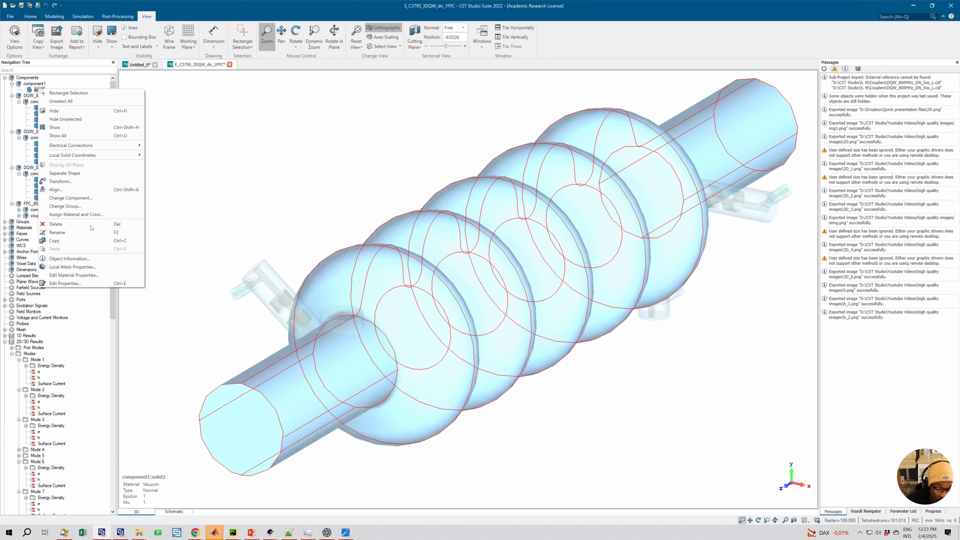
left_click(59, 275)
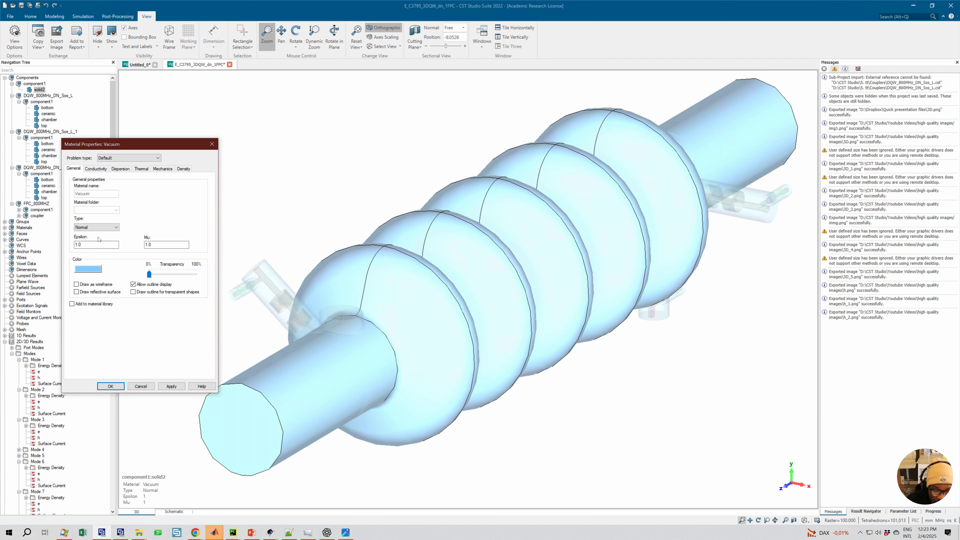
left_click(97, 270)
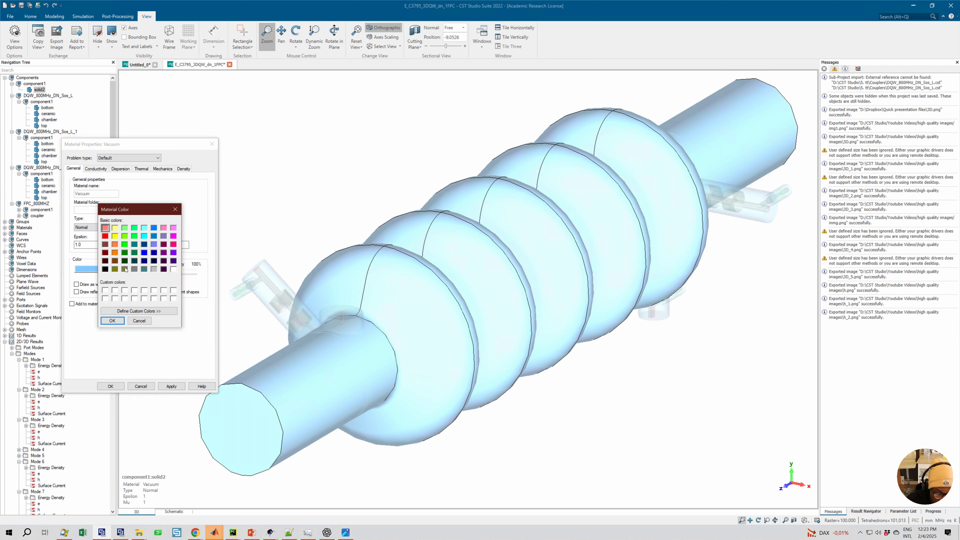
left_click(173, 269)
left_click(116, 321)
left_click(170, 386)
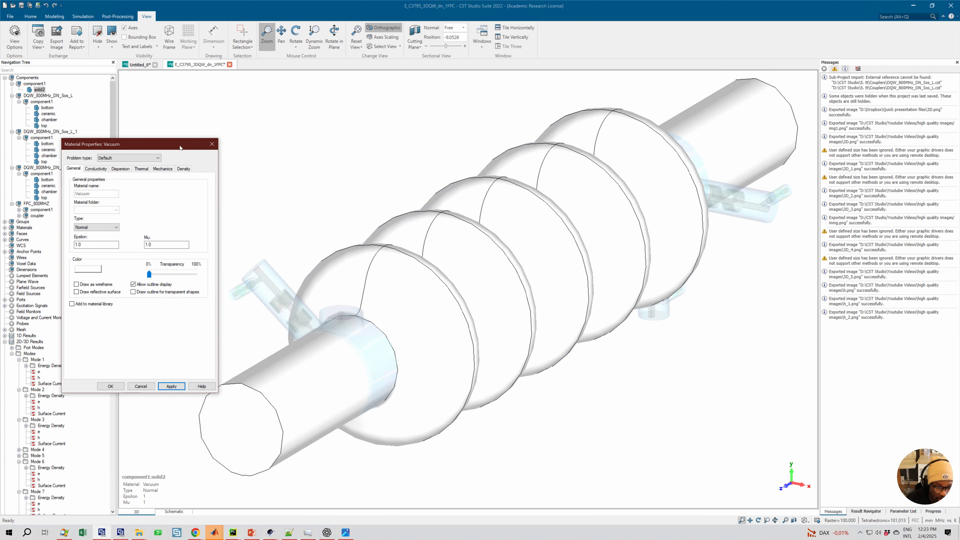
left_click(110, 386)
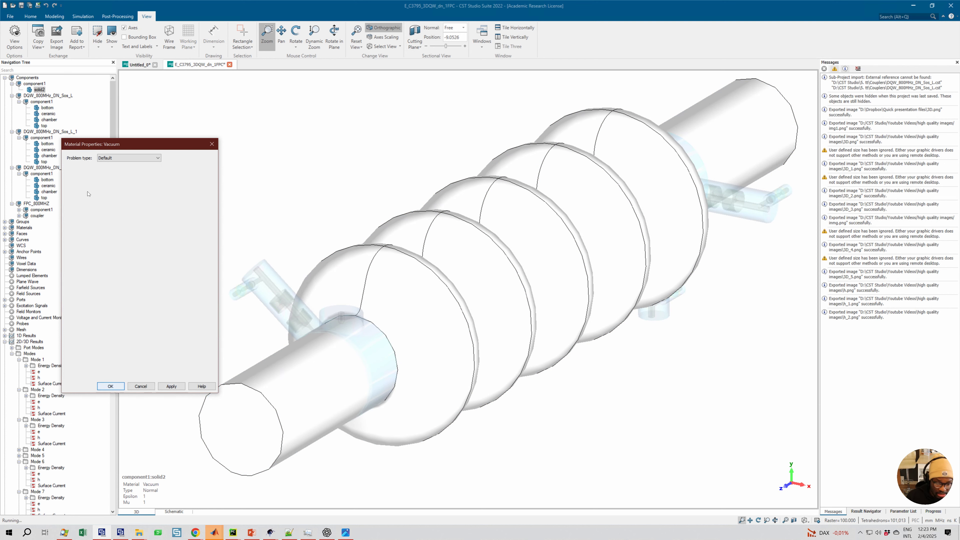
- Highlight the bottom, ceramic and top solids of DQW_800MHz_DN_Sos_L to examine them against the white cavity
left_click(46, 108)
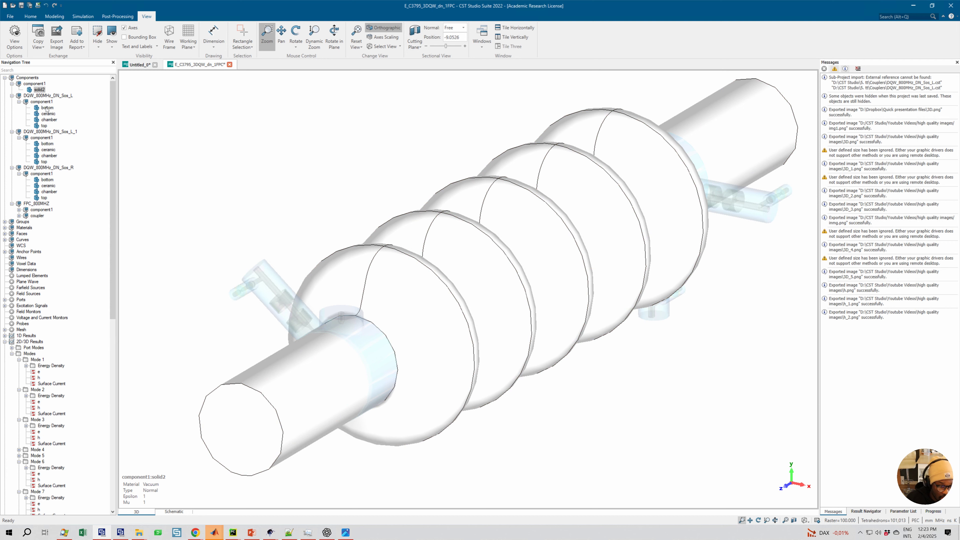
left_click(48, 113, "ctrl")
left_click(44, 125, "ctrl")
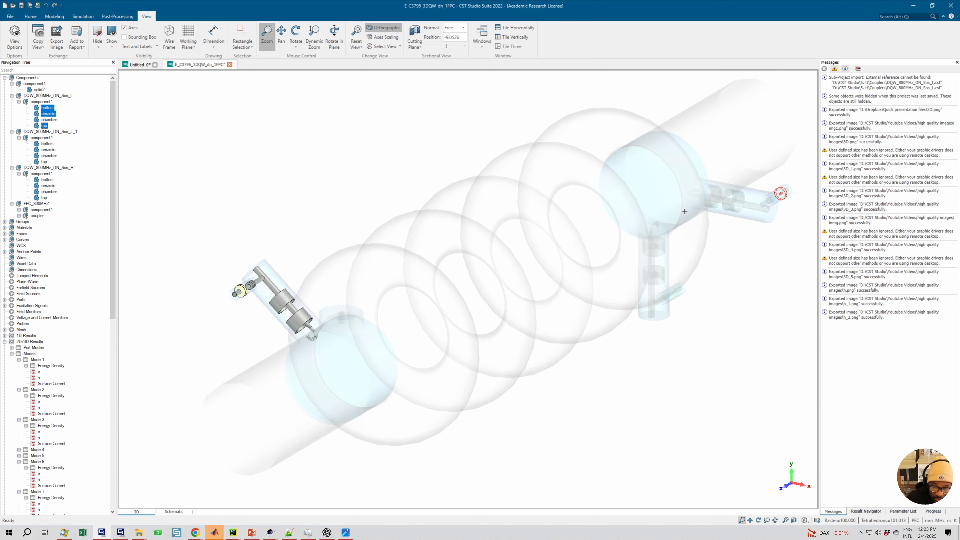
- Change the material colour of the beampipe in FPC_800MHZ's component1 to white
left_click(19, 209)
left_click(46, 216)
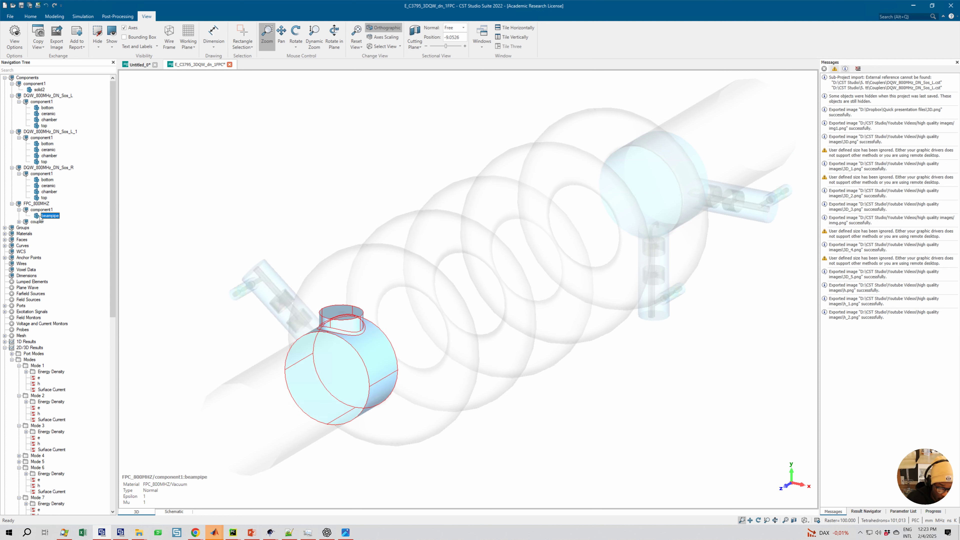
right_click(45, 216)
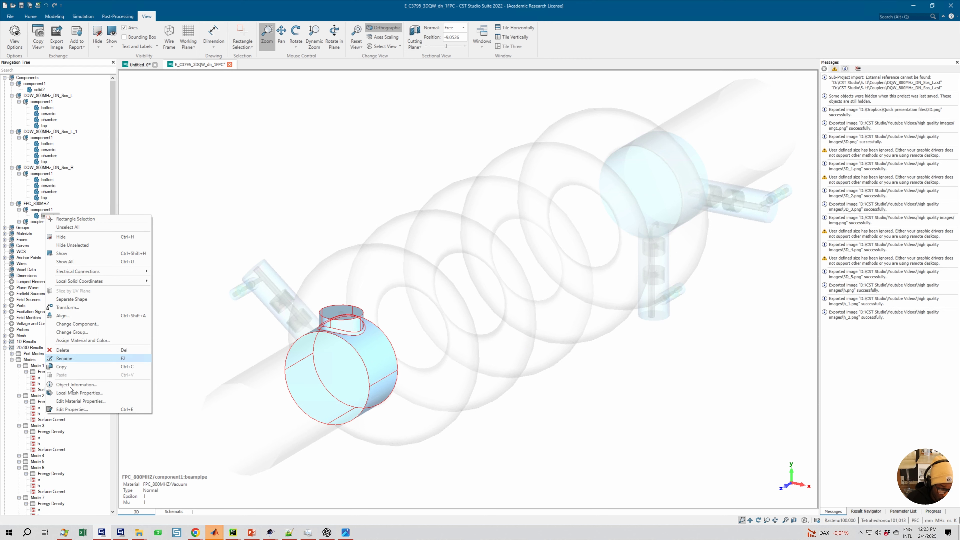
left_click(76, 403)
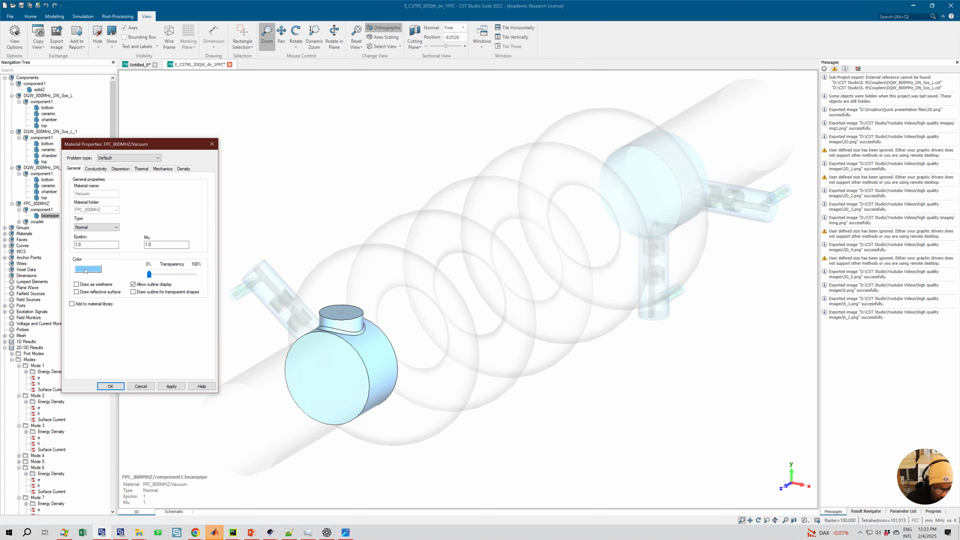
left_click(85, 269)
left_click(173, 269)
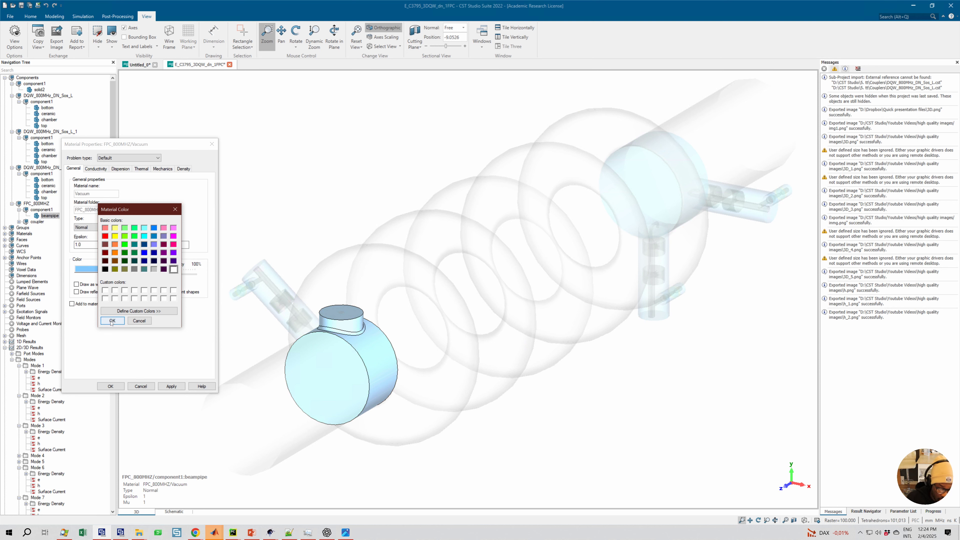
left_click(112, 321)
left_click(113, 386)
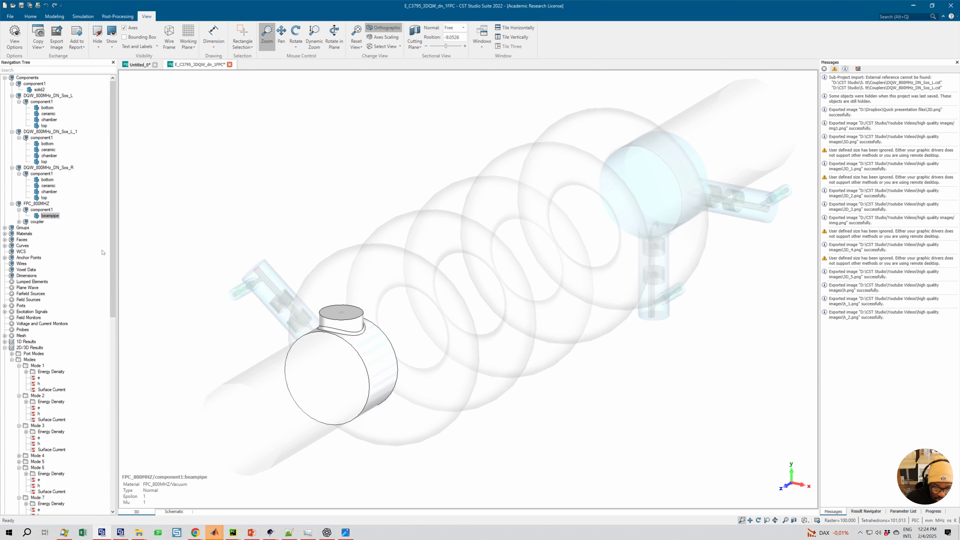
- Change the material colour of the chamber solid in DQW_800MHz_DN_Sos_L_1 to white
left_click(47, 156)
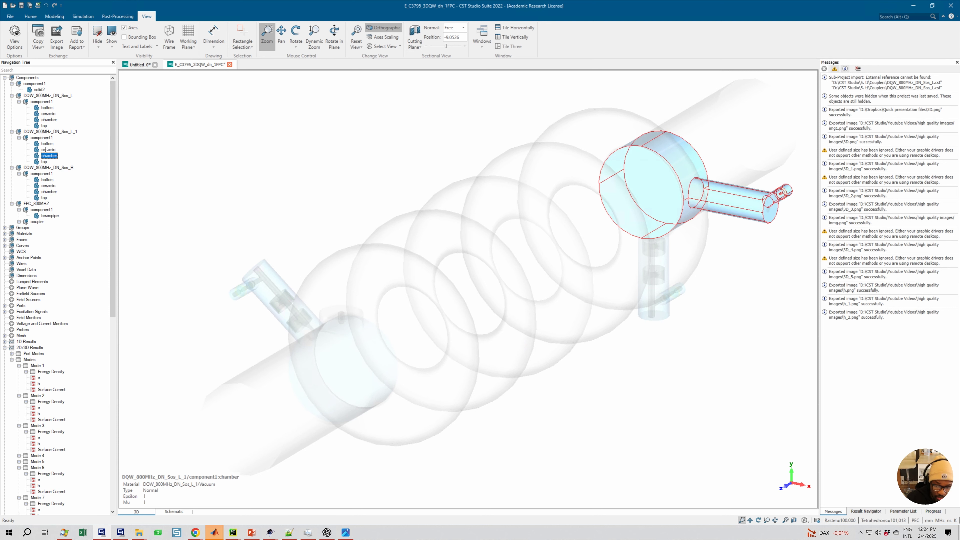
right_click(44, 156)
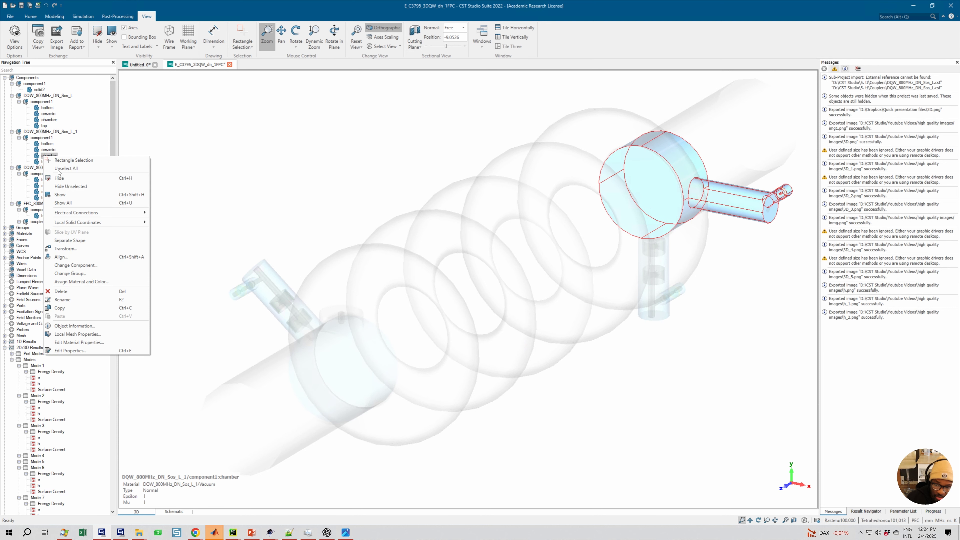
left_click(65, 343)
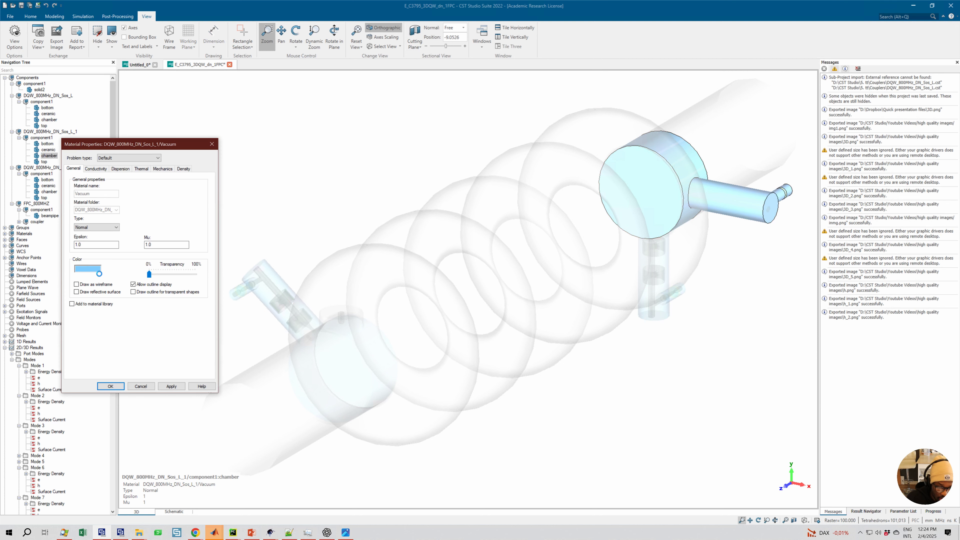
left_click(86, 269)
left_click(173, 269)
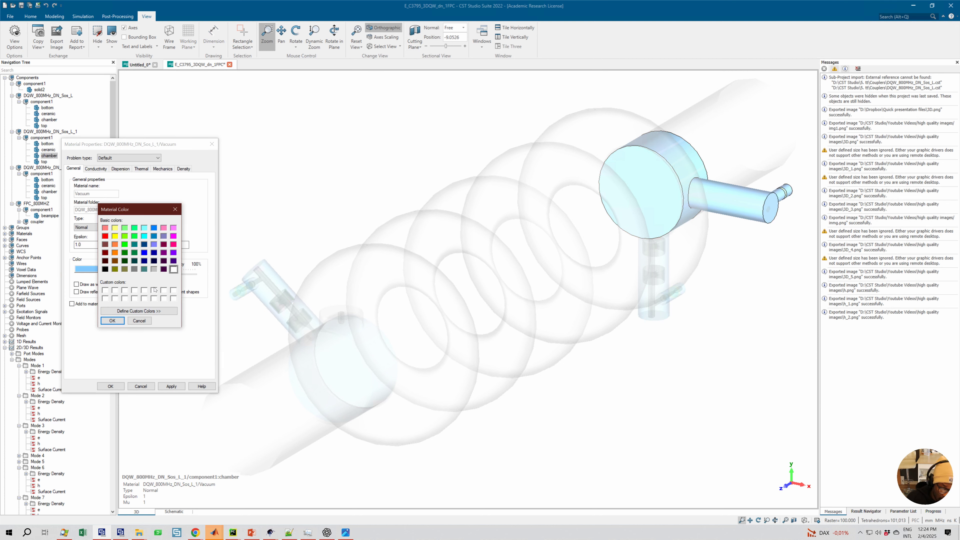
left_click(113, 320)
left_click(113, 383)
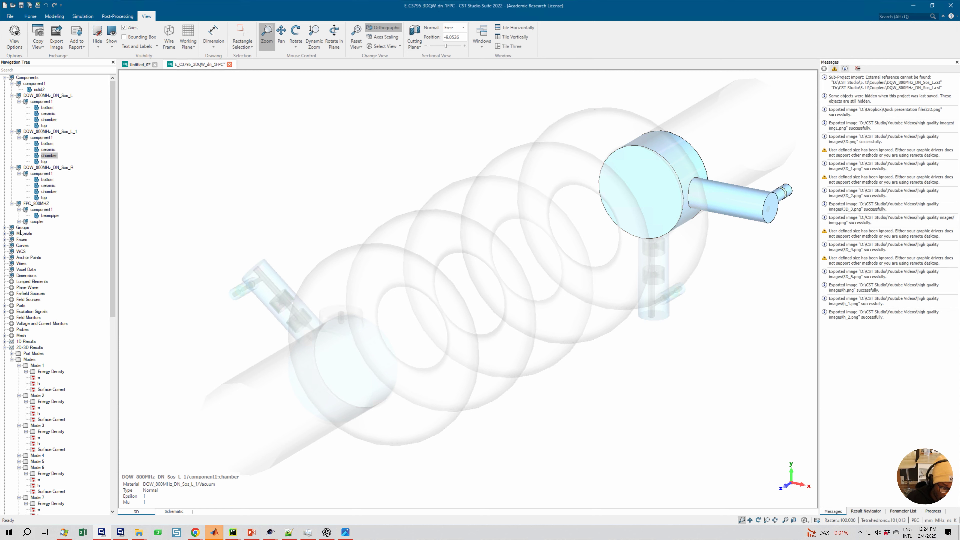
left_click(5, 228)
left_click(5, 228)
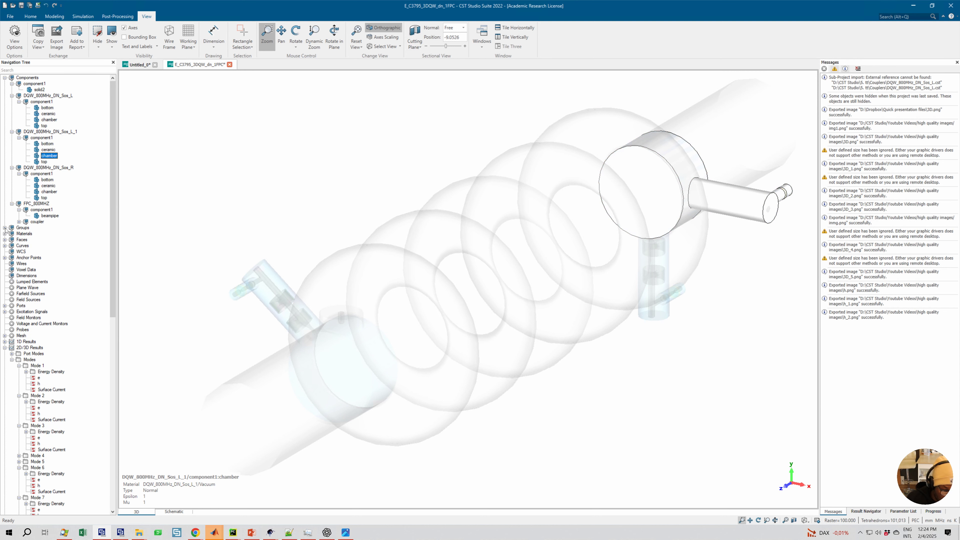
left_click(5, 233)
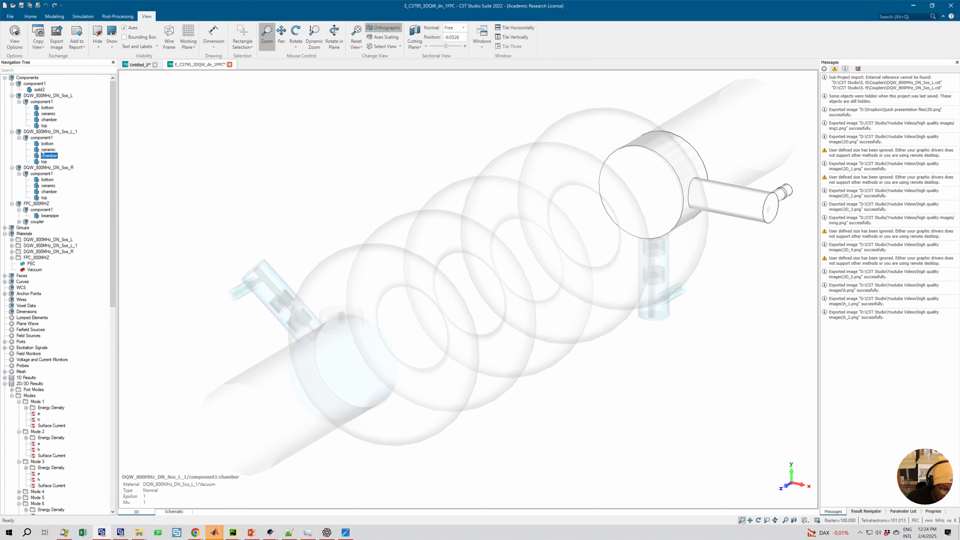
left_click(48, 120)
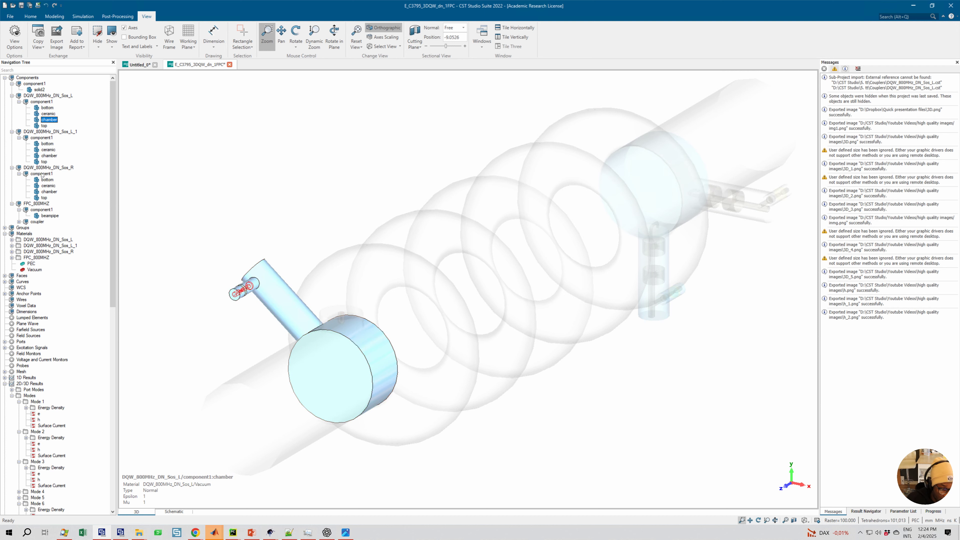
left_click(48, 192, "ctrl")
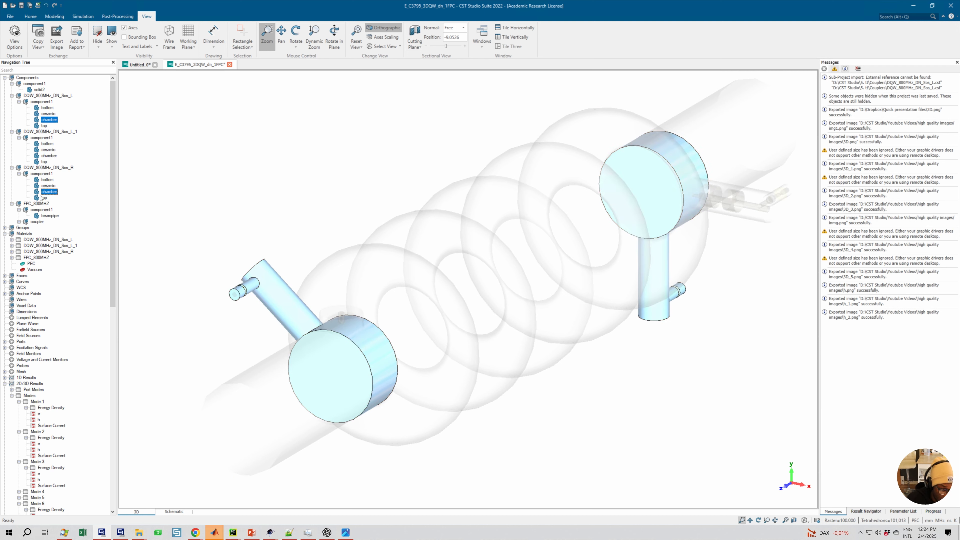
right_click(49, 192)
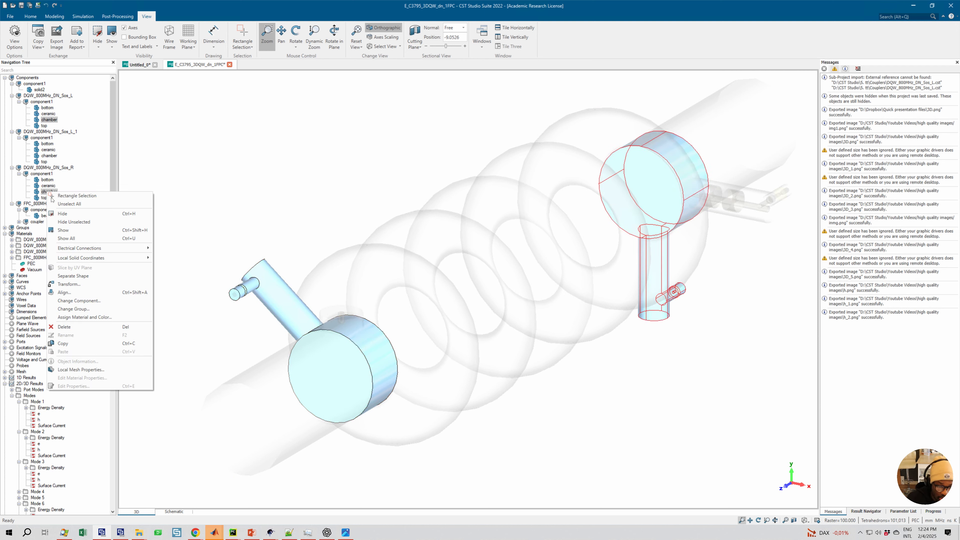
left_click(70, 321)
left_click(531, 245)
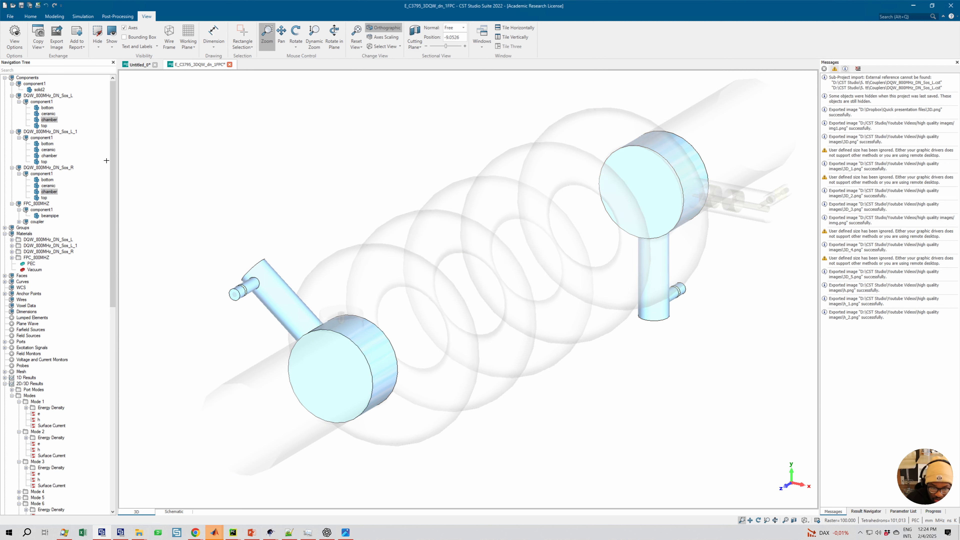
right_click(46, 193)
- Change the material colour of the chamber solid in DQW_800MHz_DN_Sos_R to white
left_click(45, 191)
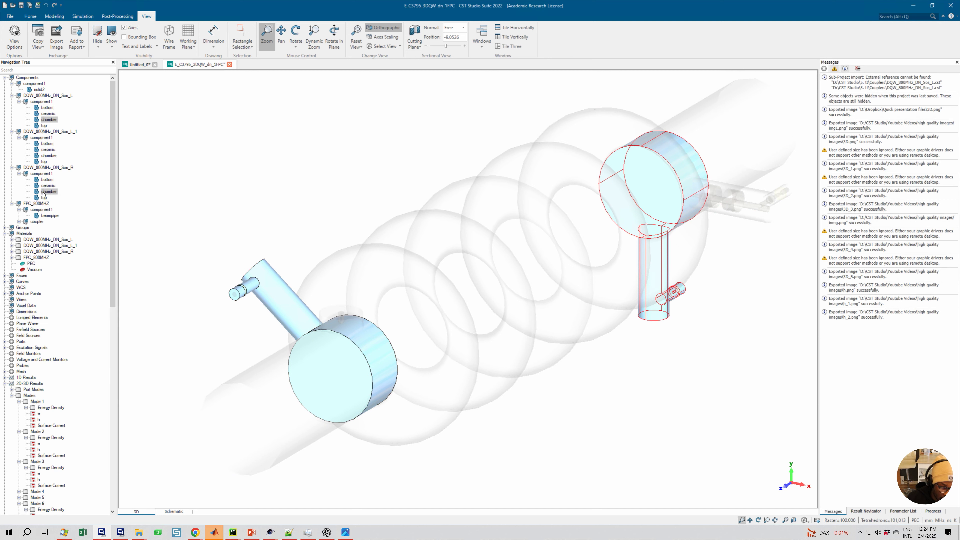
right_click(47, 192)
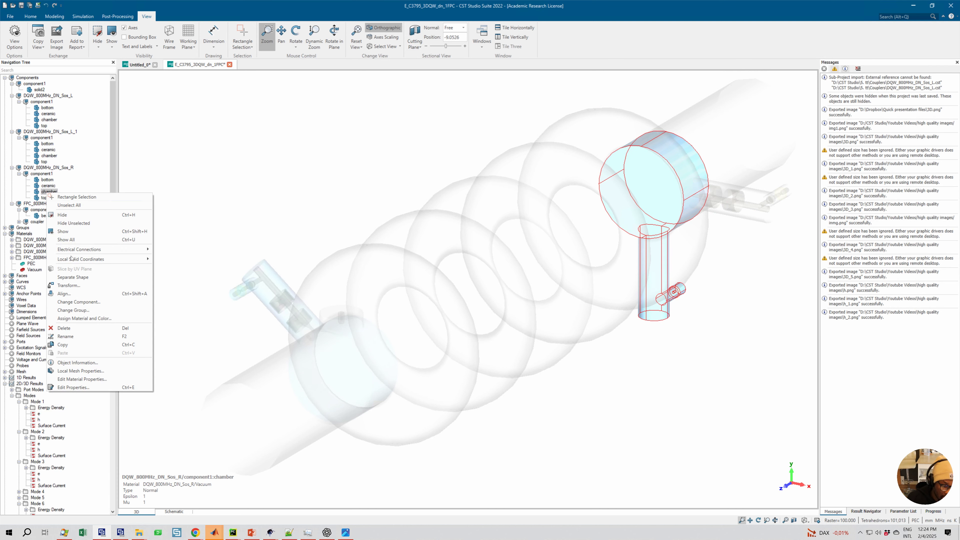
left_click(77, 379)
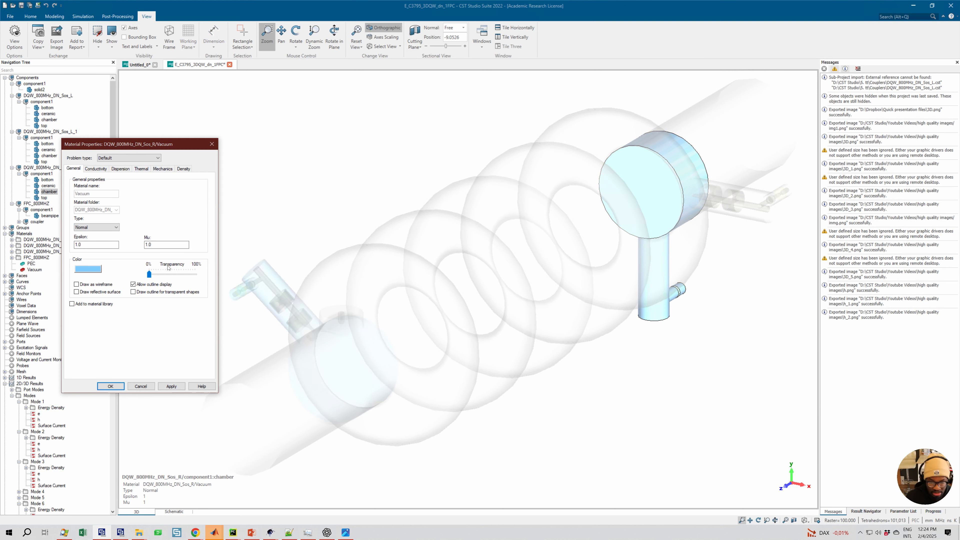
left_click(88, 269)
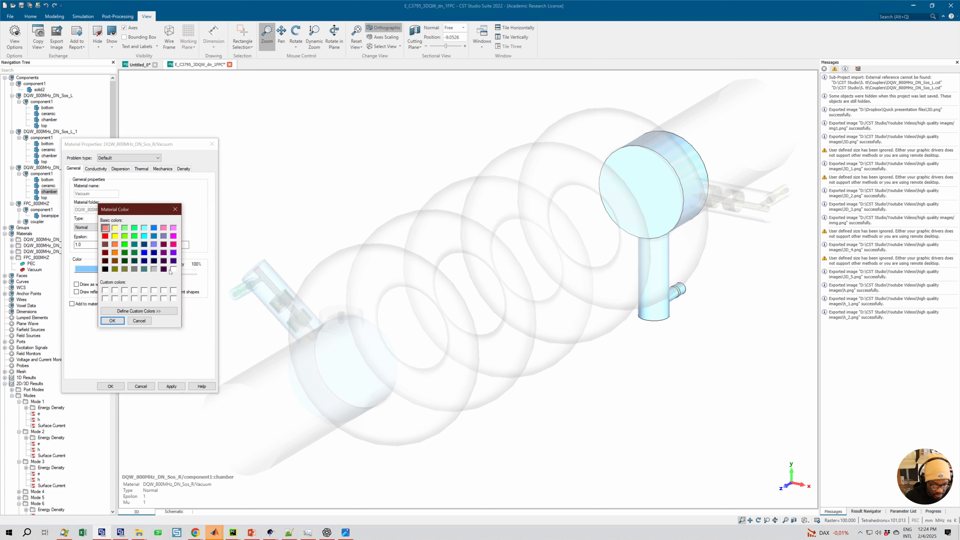
left_click(112, 320)
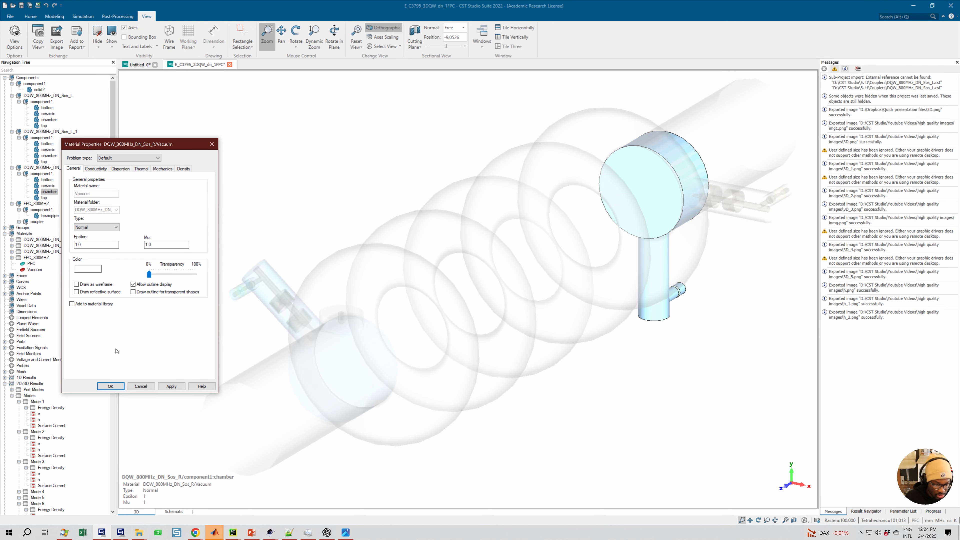
left_click(110, 386)
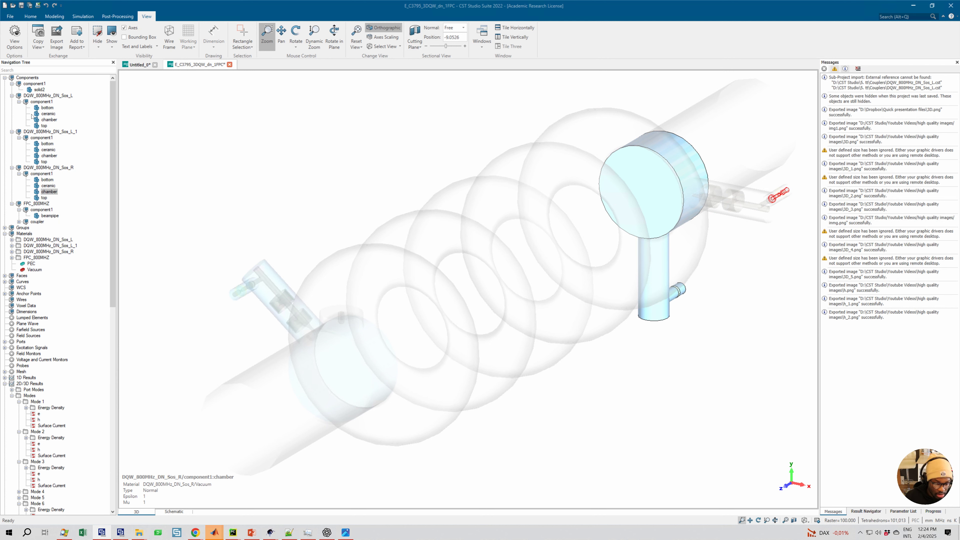
- Change the material colour of the chamber solid in DQW_800MHz_DN_Sos_L to white
left_click(49, 120)
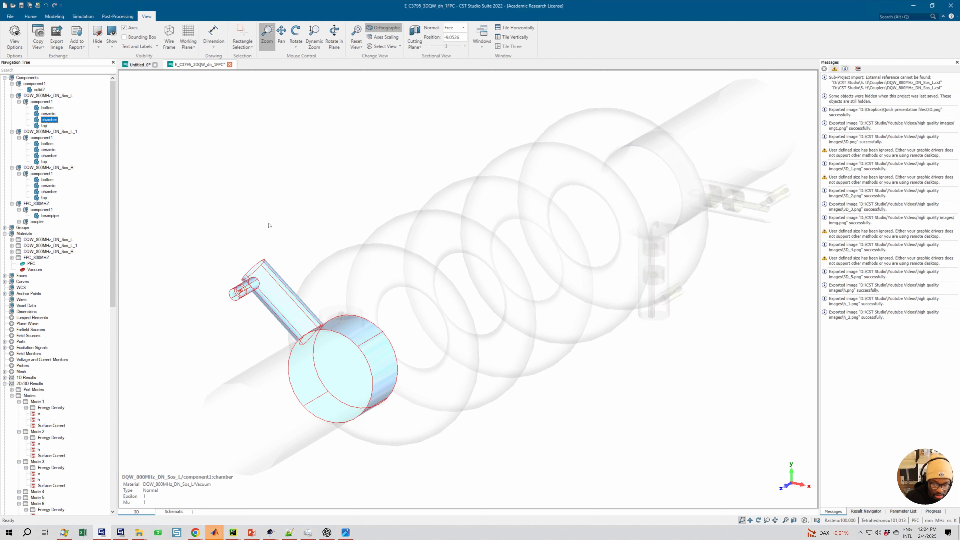
right_click(49, 121)
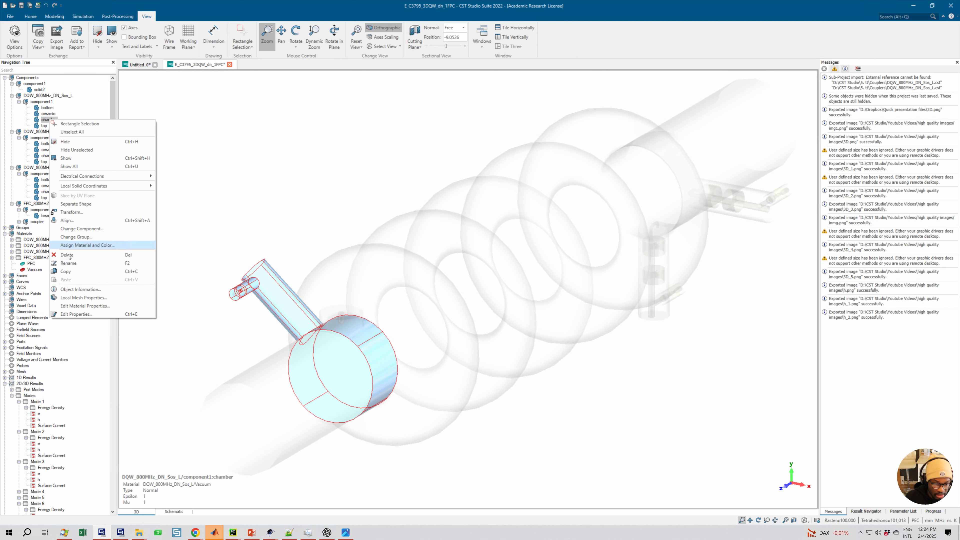
left_click(78, 307)
left_click(86, 268)
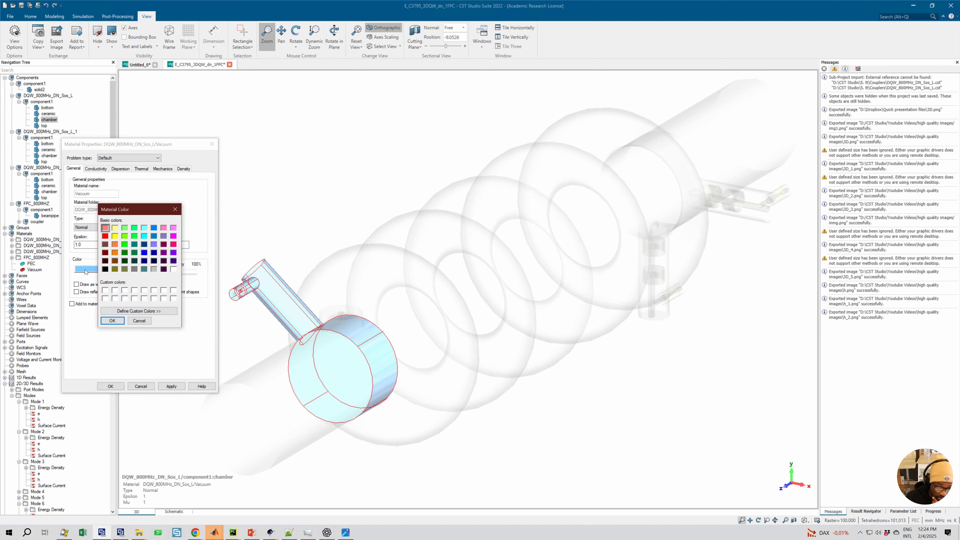
left_click(173, 269)
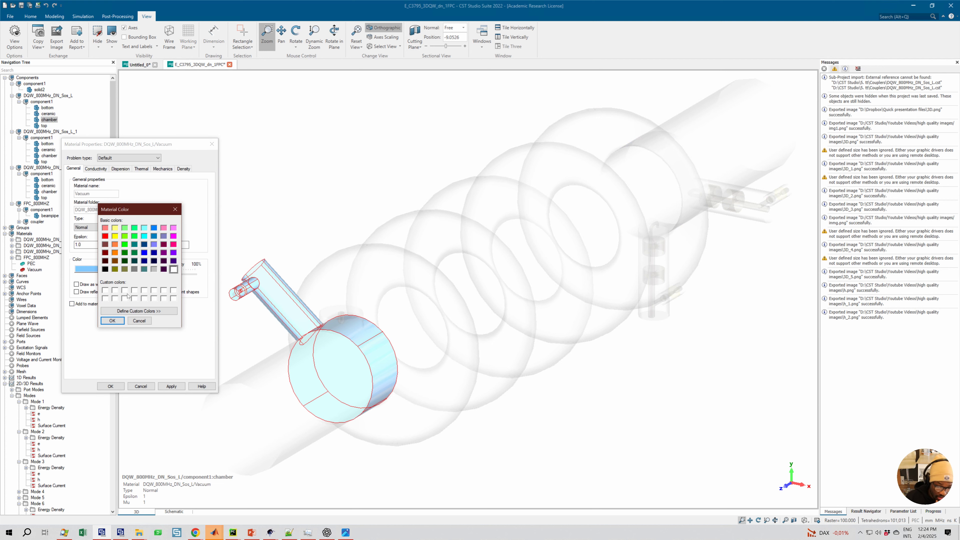
left_click(113, 320)
left_click(112, 387)
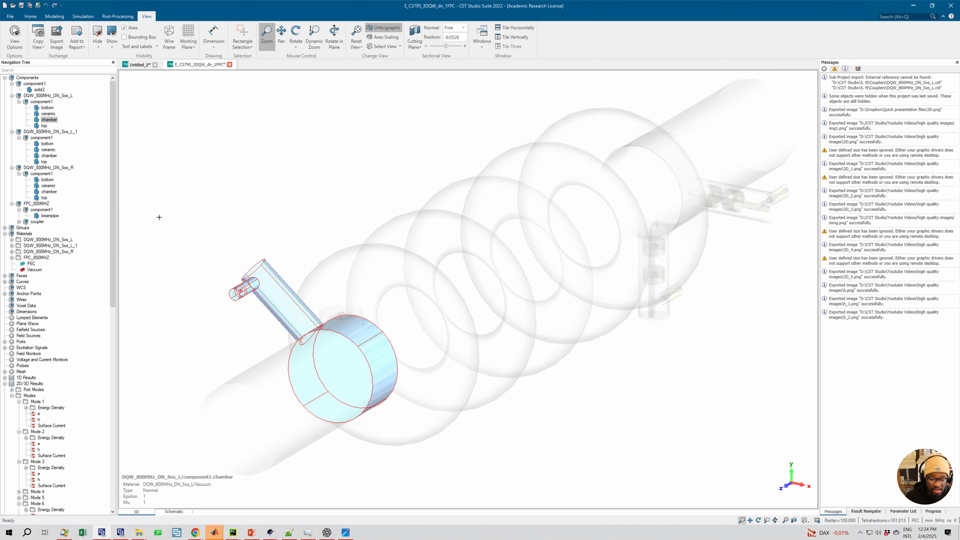
- Highlight the bottom, ceramic and top solids of all three DQW couplers together with the coupler component of FPC_800MHZ
left_click(46, 108)
left_click(48, 113, "ctrl")
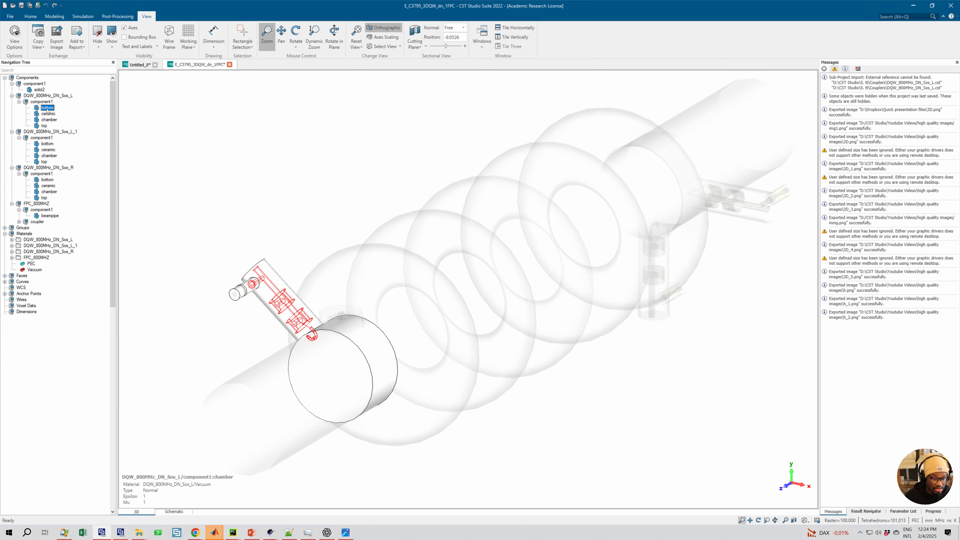
left_click(46, 144, "ctrl")
left_click(48, 150, "ctrl")
left_click(45, 162, "ctrl")
left_click(44, 125, "ctrl")
left_click(47, 180, "ctrl")
left_click(48, 186, "ctrl")
left_click(44, 197, "ctrl")
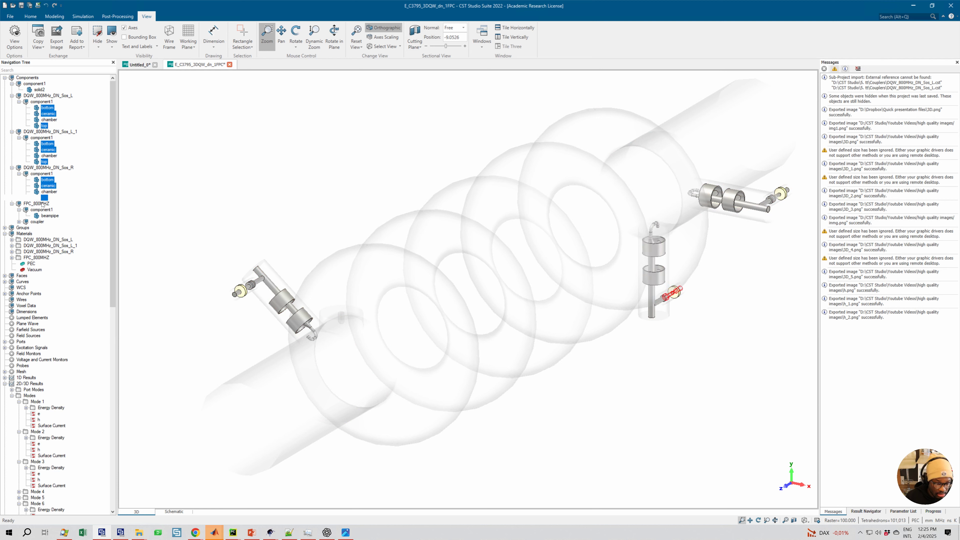
left_click(37, 222, "ctrl")
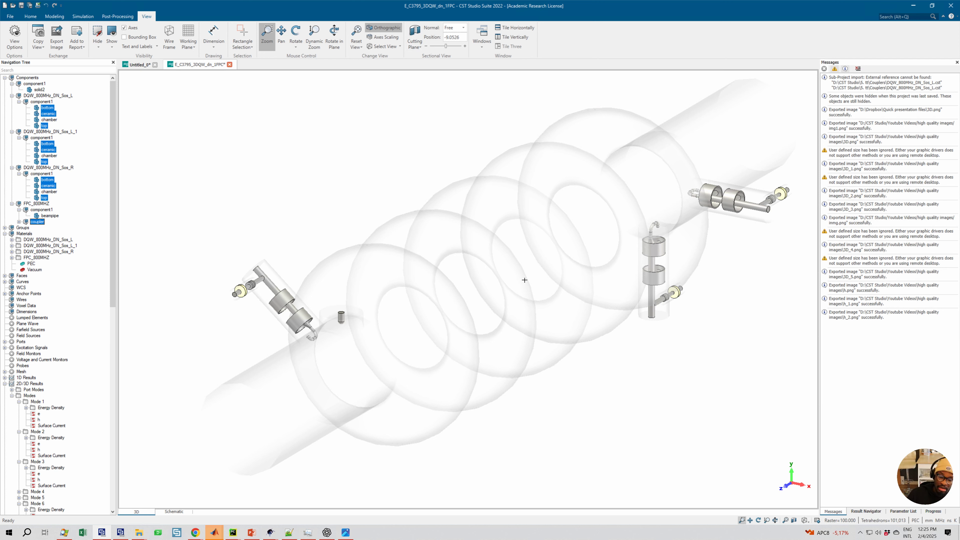
- Lower the ambient light intensity to slightly above the middle of its range and preview the darker shading on the model
left_click(14, 36)
left_click(477, 178)
left_click_drag(537, 208, 496, 208)
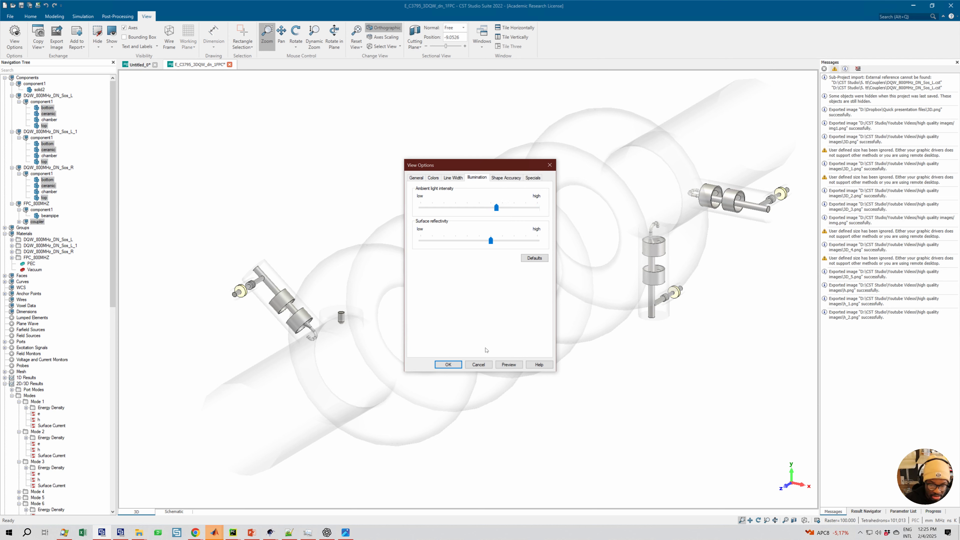
left_click(509, 365)
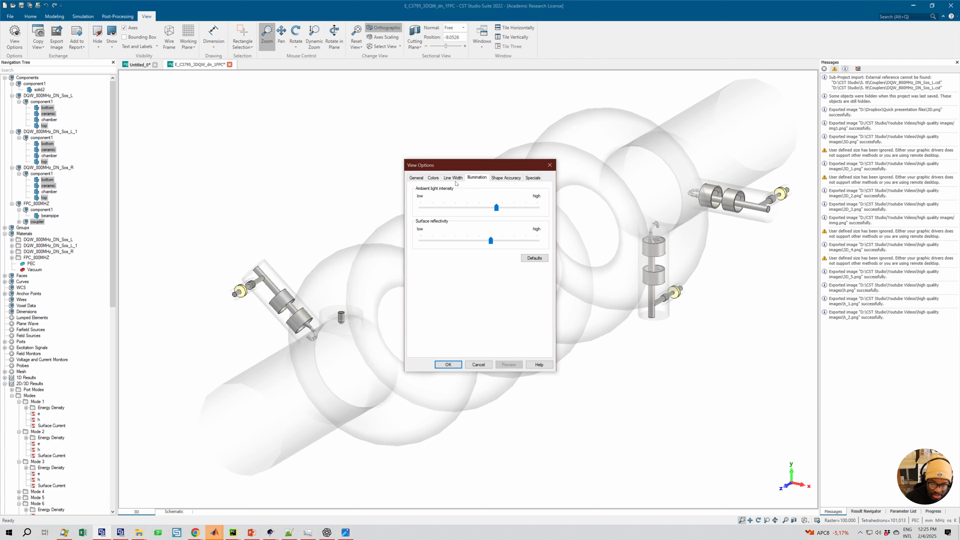
left_click_drag(451, 165, 553, 214)
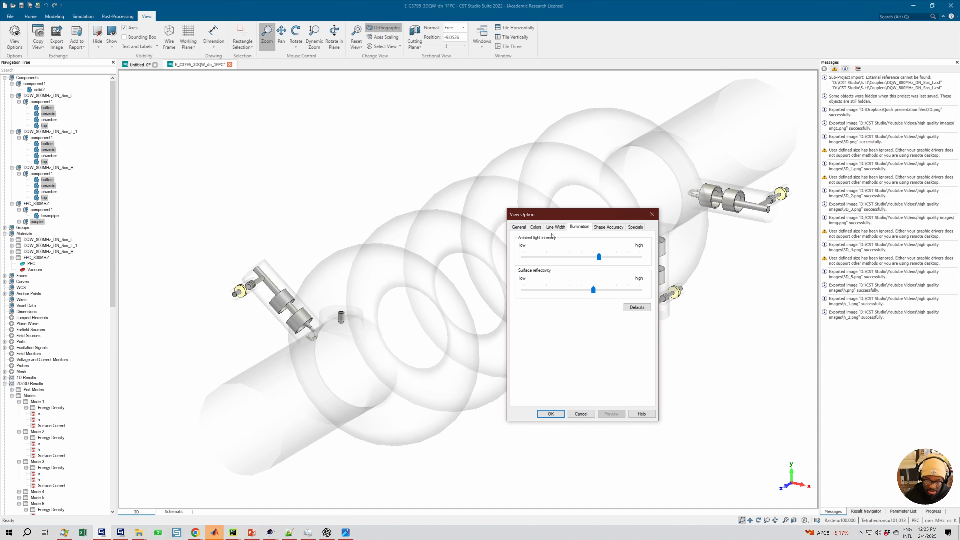
left_click_drag(519, 214, 383, 175)
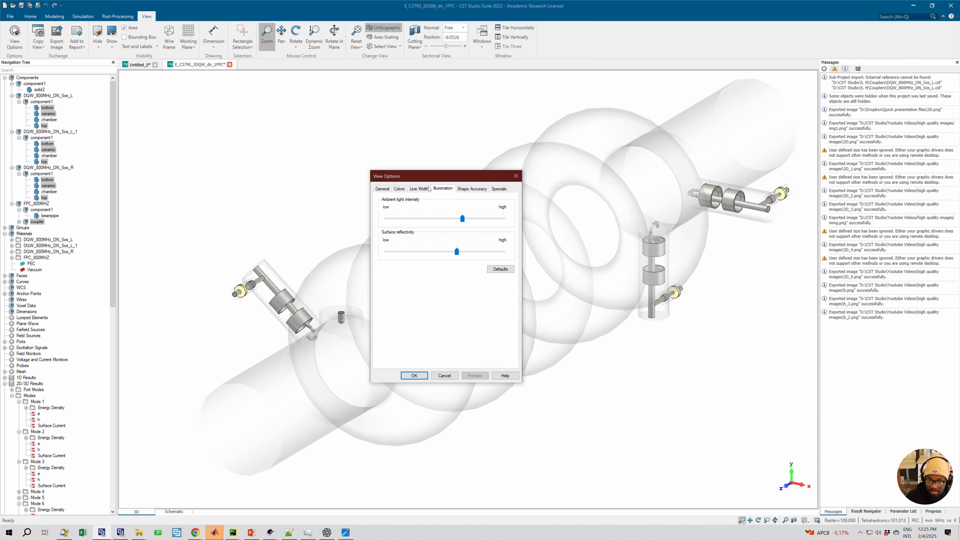
left_click_drag(422, 174, 333, 136)
- Compare the model preview with Specular lighting on and off in the special view options, and leave it enabled
left_click(378, 152)
left_click(409, 150)
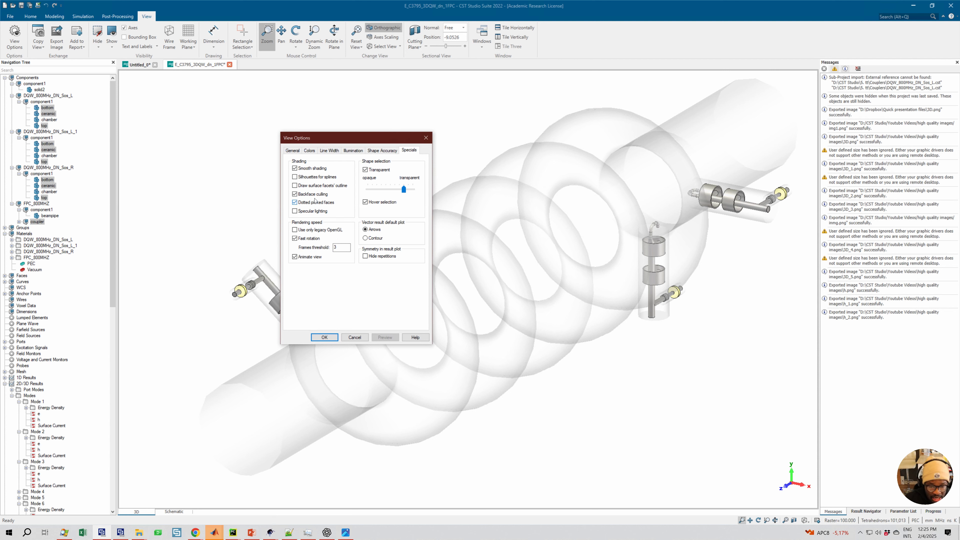
left_click(295, 211)
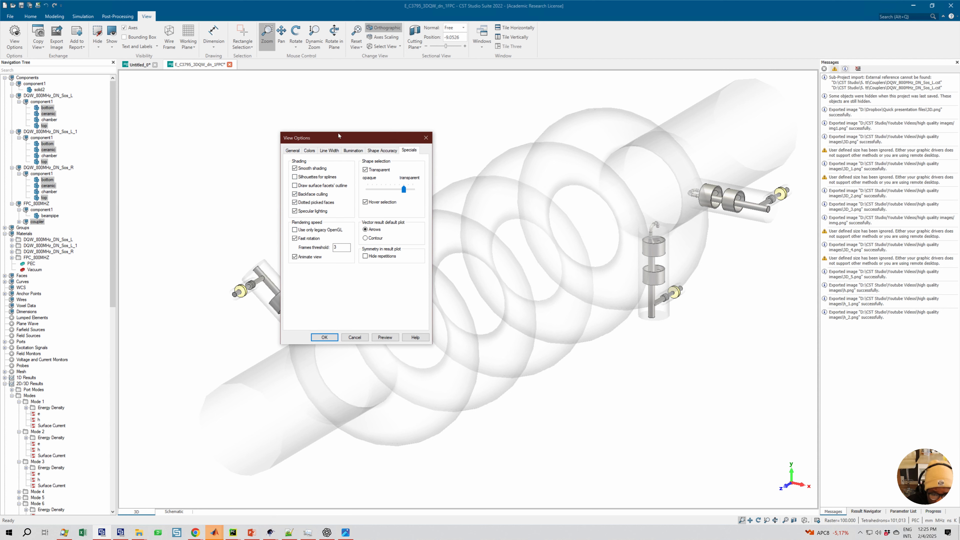
left_click_drag(339, 135, 363, 86)
left_click(409, 288)
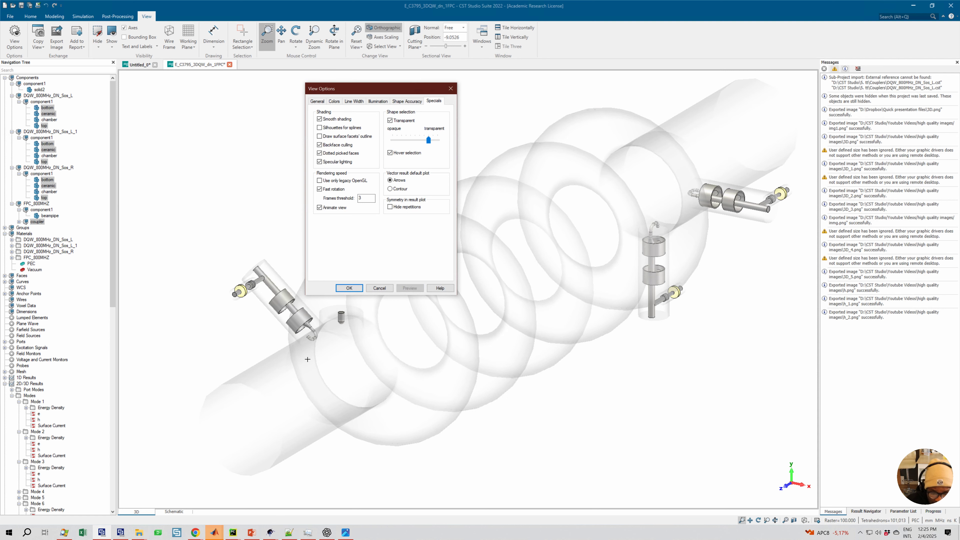
left_click(335, 163)
left_click(409, 288)
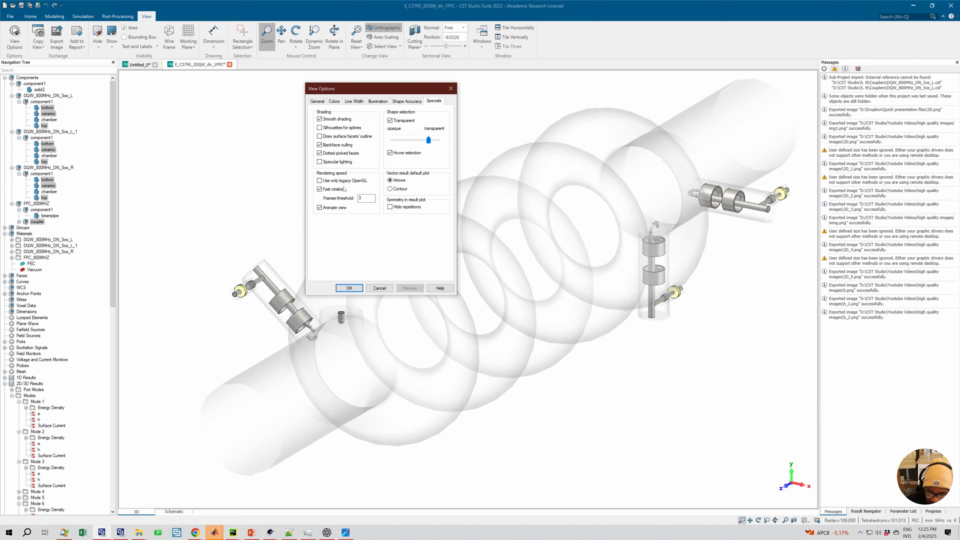
left_click(319, 162)
left_click(411, 288)
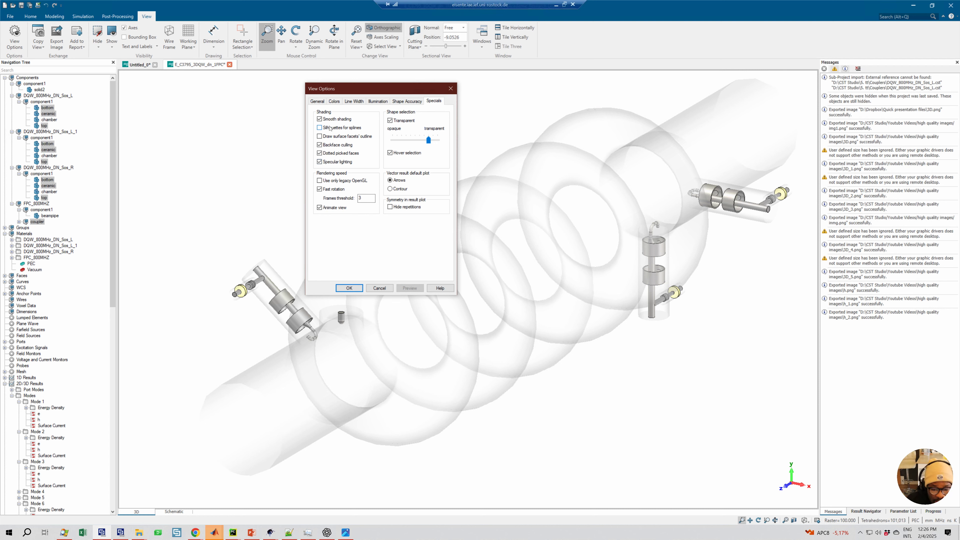
left_click_drag(342, 89, 398, 138)
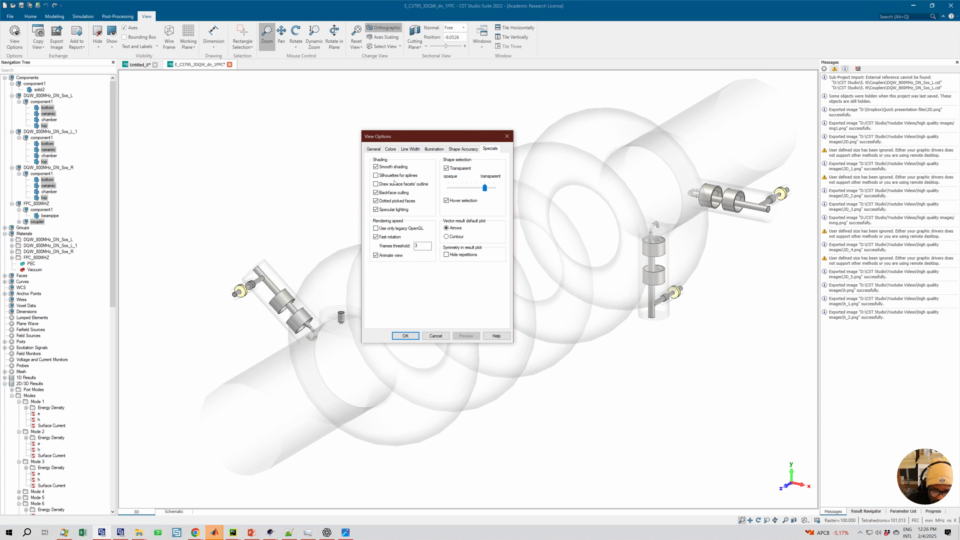
- Enable Silhouettes for splines in the special view options and acknowledge the notice
left_click(376, 175)
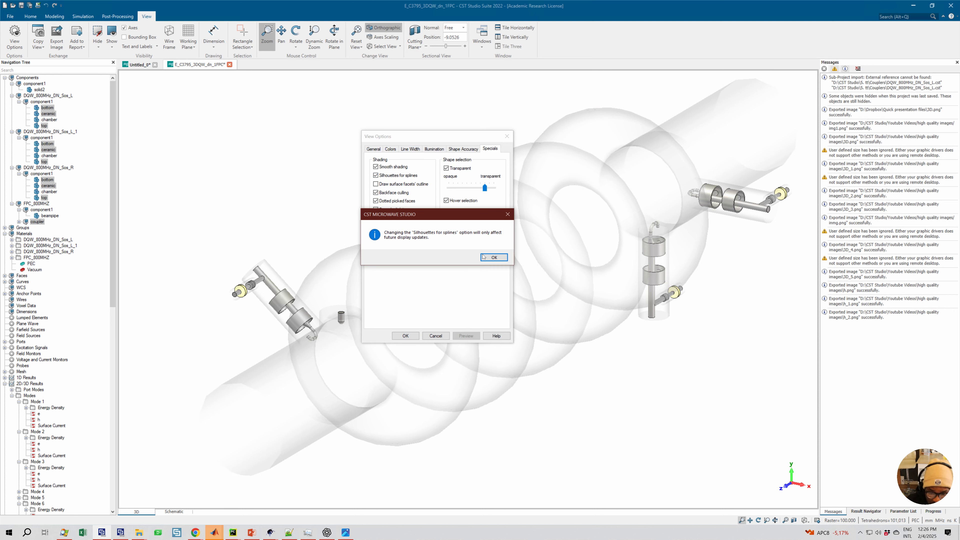
left_click(491, 258)
left_click(467, 335)
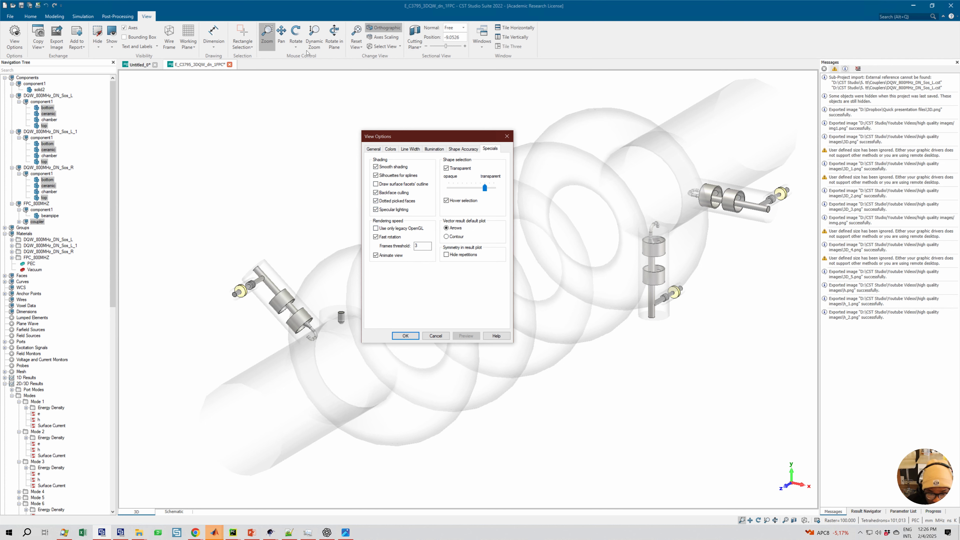
- Section the model with the cutting plane, view it side-on along the x-axis, and set the plane's normal to X
left_click(414, 36)
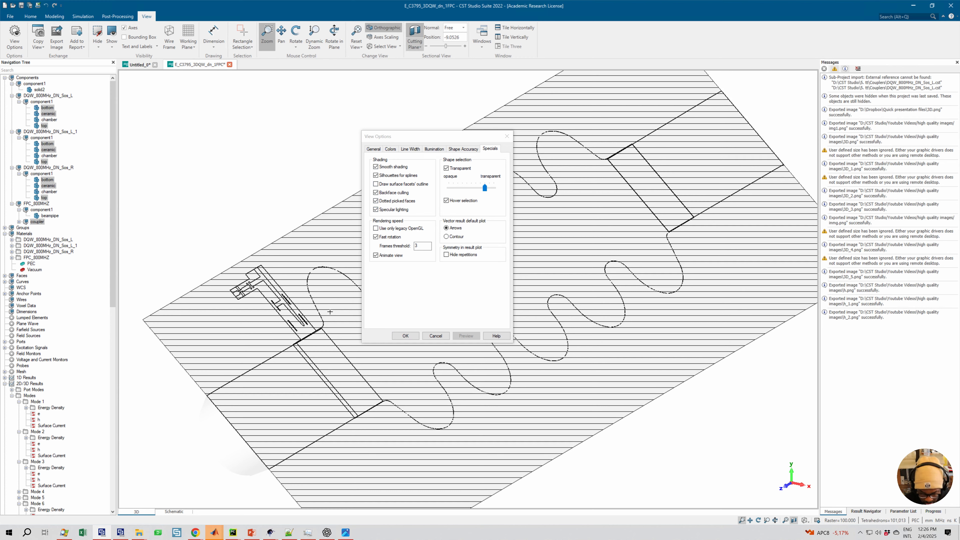
key("6")
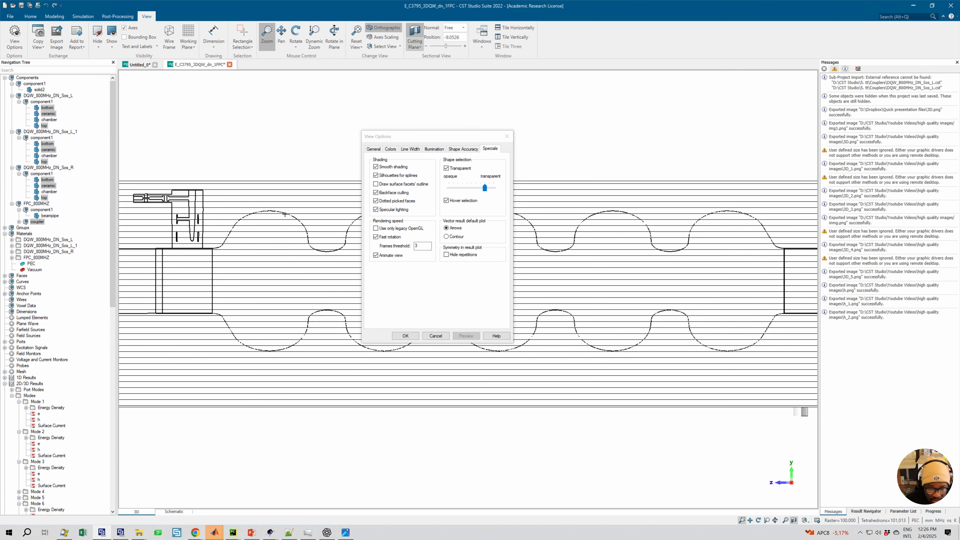
scroll(286, 215, "up", 1)
scroll(286, 214, "down", 1)
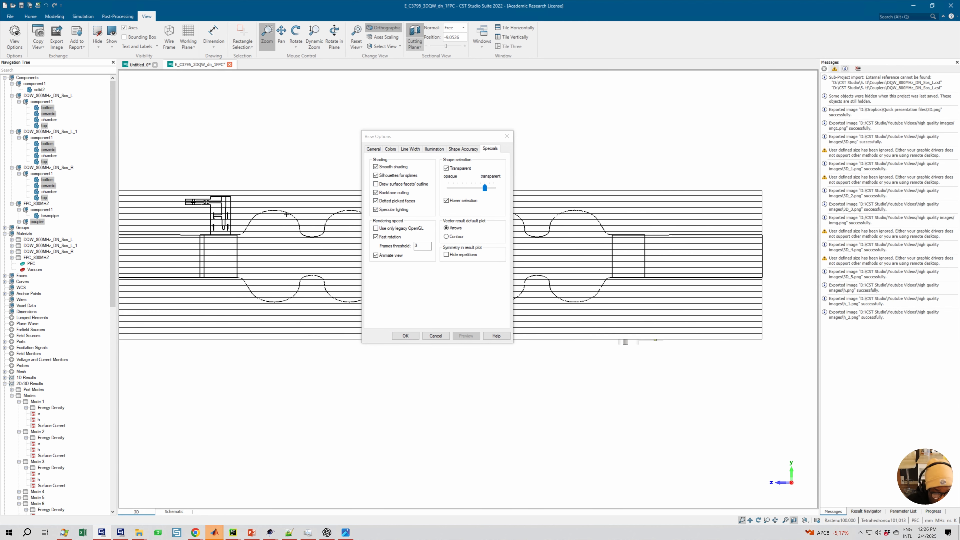
scroll(286, 215, "down", 1)
scroll(286, 214, "up", 1)
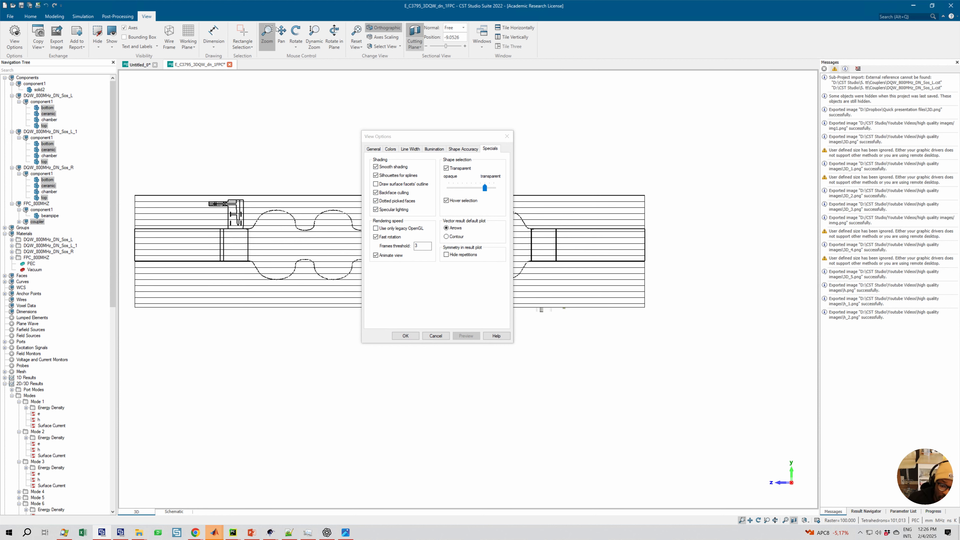
left_click(118, 17)
left_click(149, 19)
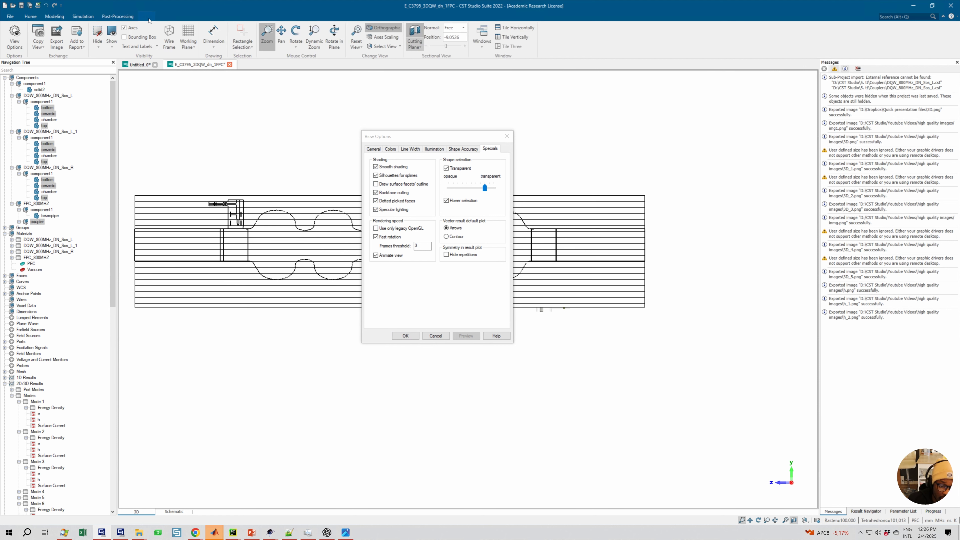
left_click(454, 28)
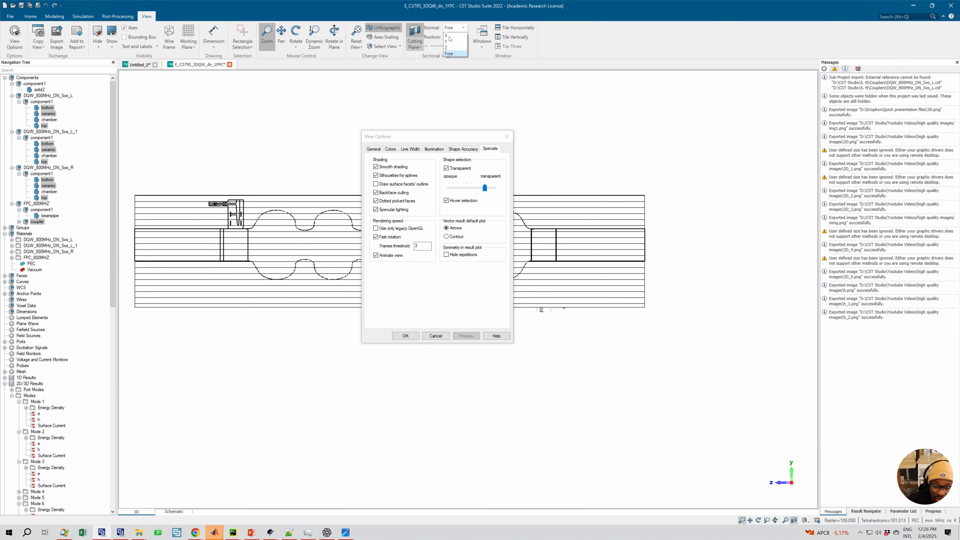
left_click(448, 36)
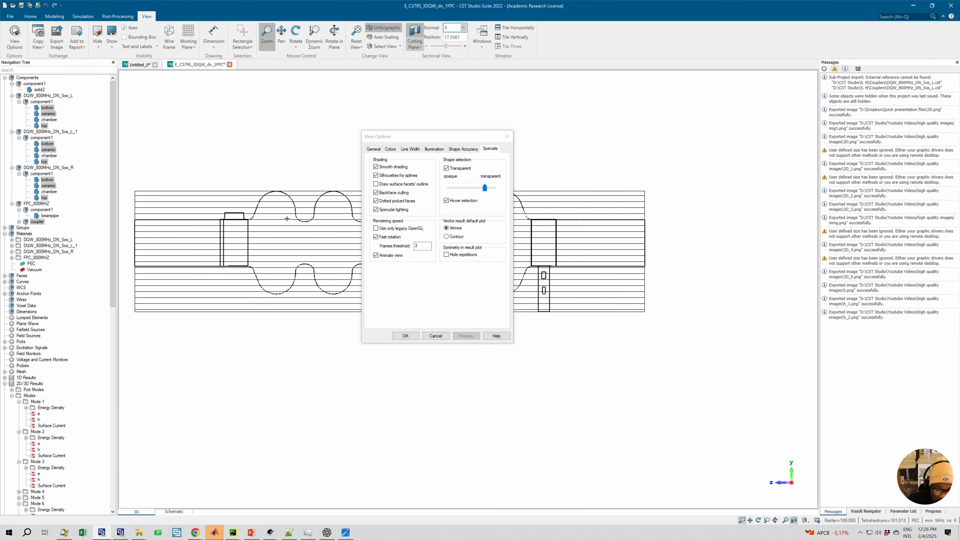
- Examine the sectioned cavity's curved outlines at different magnifications with Silhouettes for splines enabled
scroll(287, 219, "up", 2)
middle_click_drag(307, 225, 330, 197)
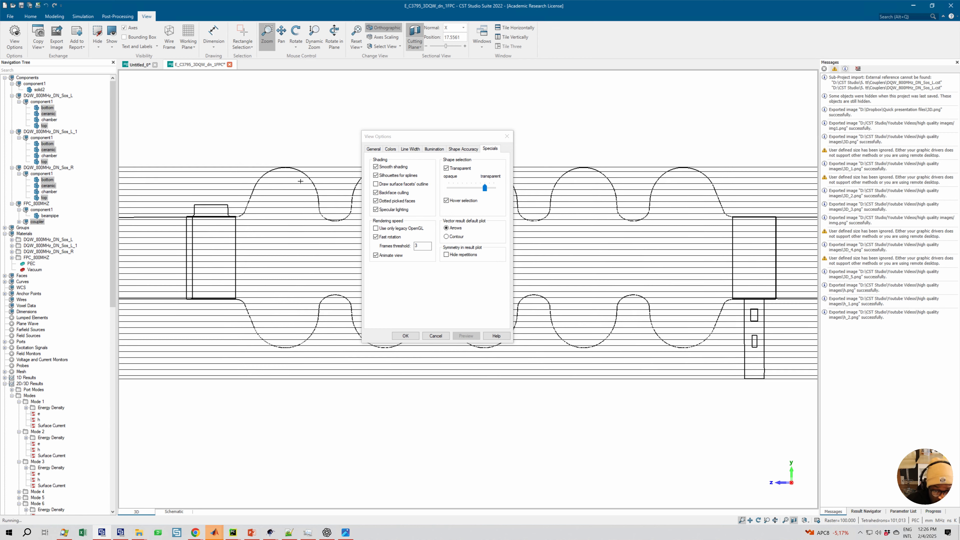
scroll(276, 163, "down", 1)
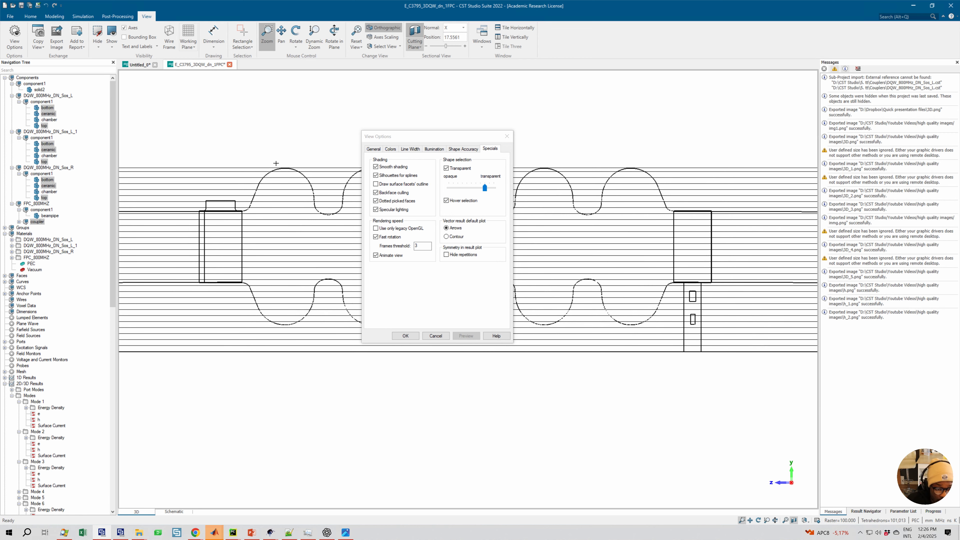
scroll(292, 192, "down", 1)
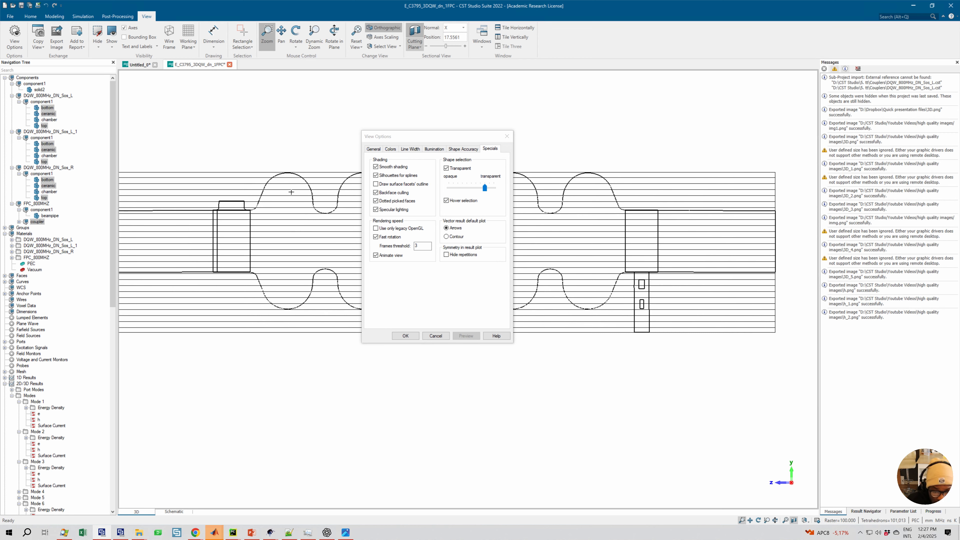
scroll(291, 192, "up", 1)
scroll(294, 177, "up", 4)
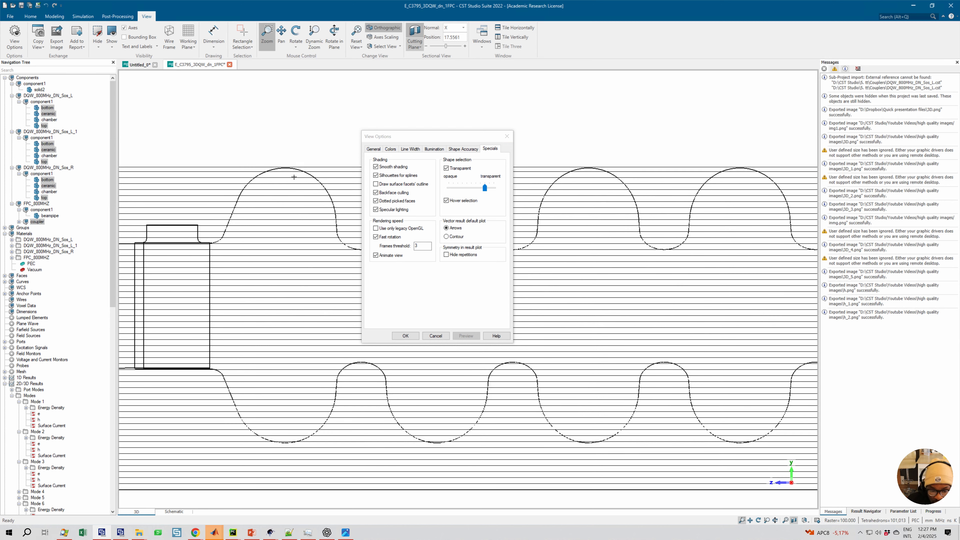
scroll(294, 177, "down", 4)
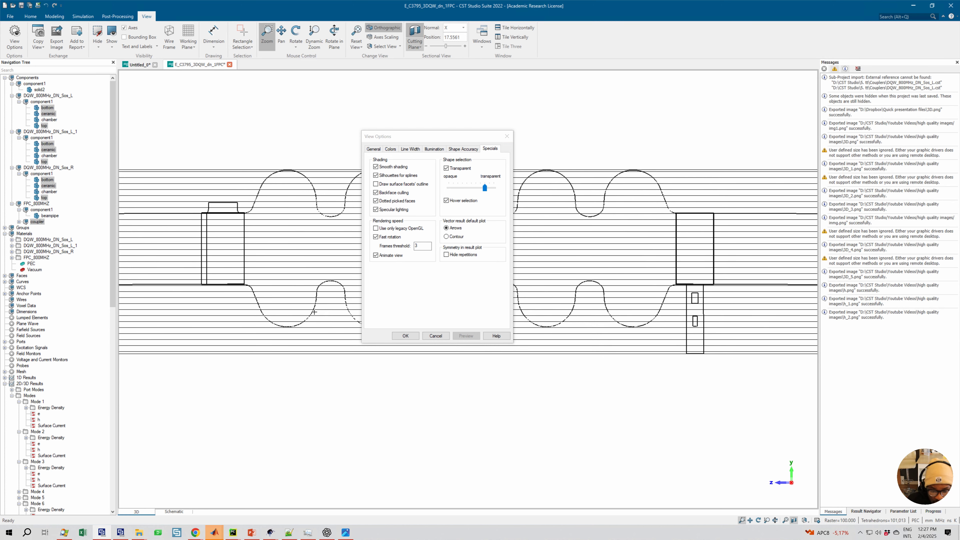
scroll(337, 280, "up", 3)
- Disable Silhouettes for splines again, acknowledge the notice, and inspect the sectioned cavity's outline
left_click(376, 175)
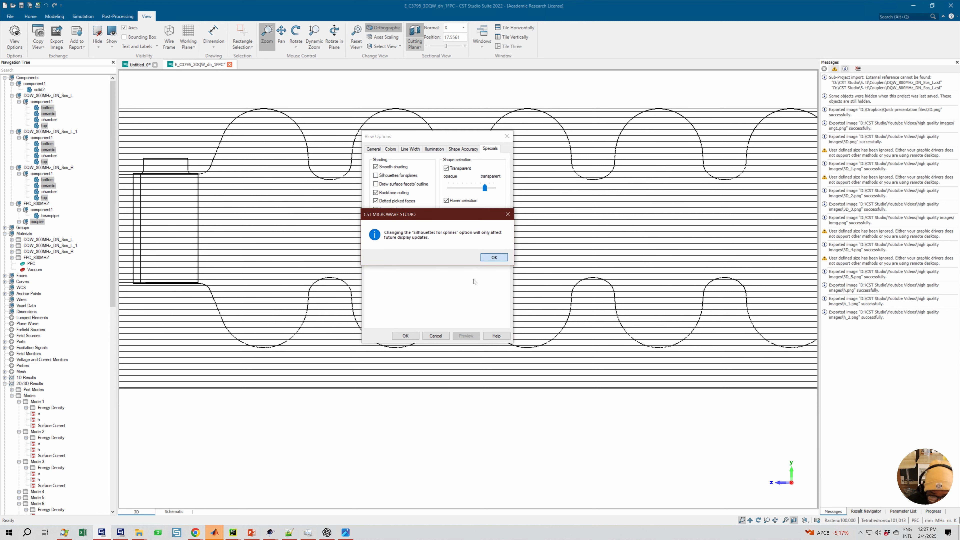
left_click(493, 257)
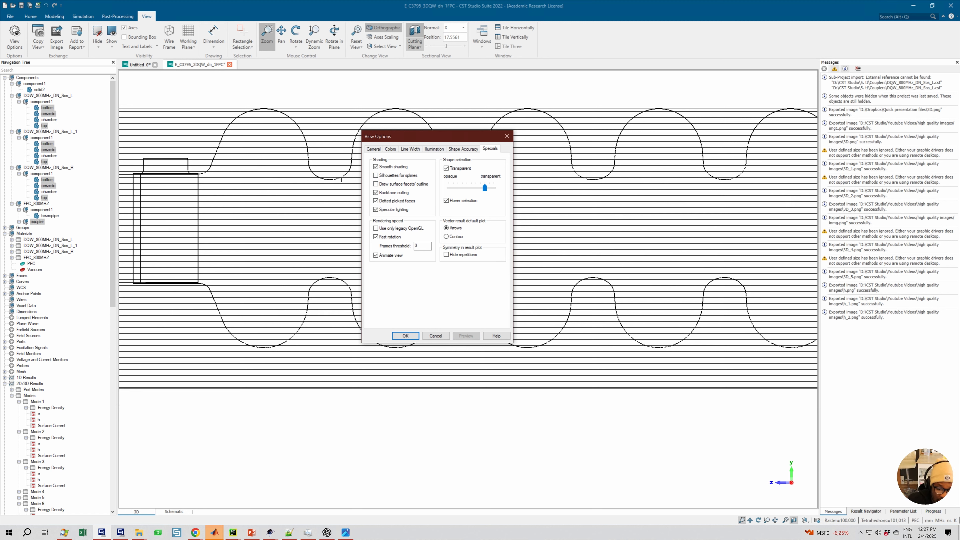
scroll(340, 179, "up", 3)
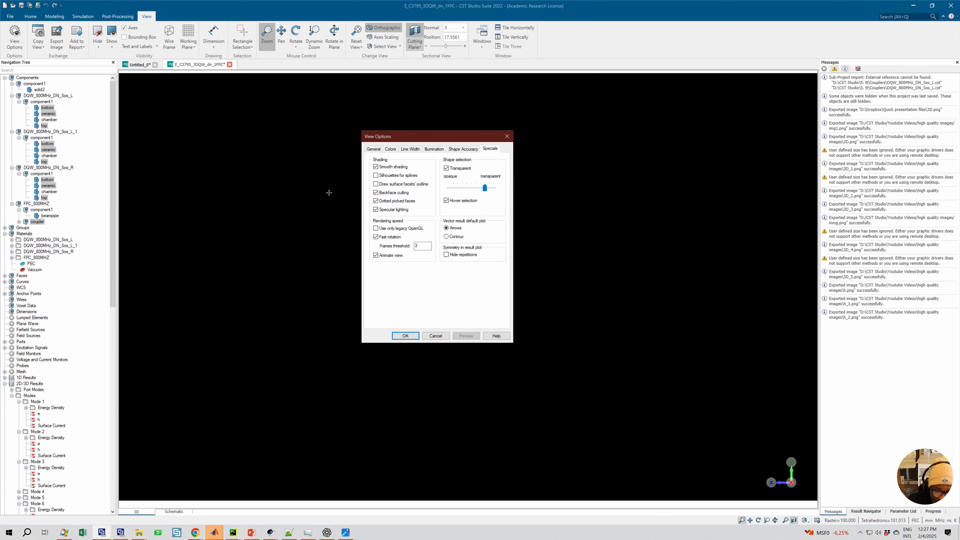
scroll(318, 206, "down", 2)
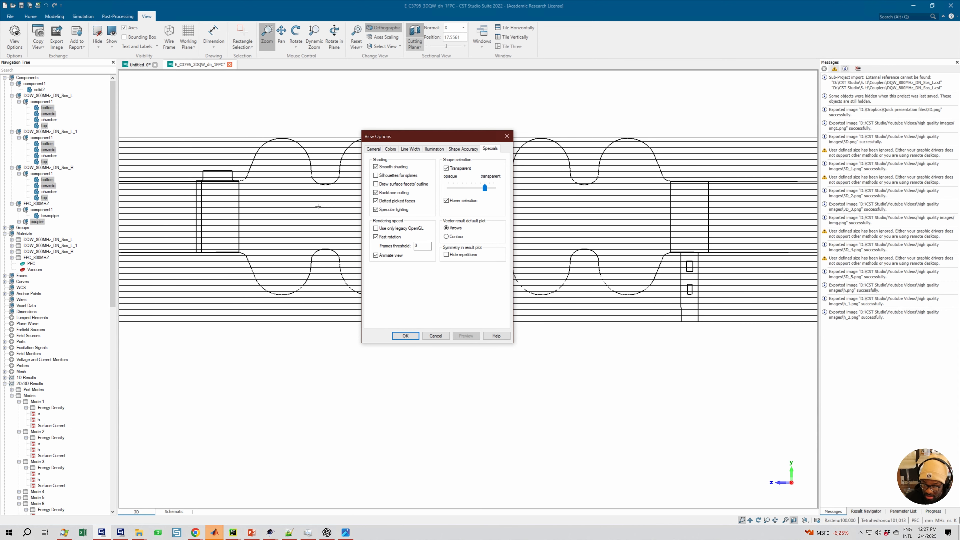
left_click(415, 44)
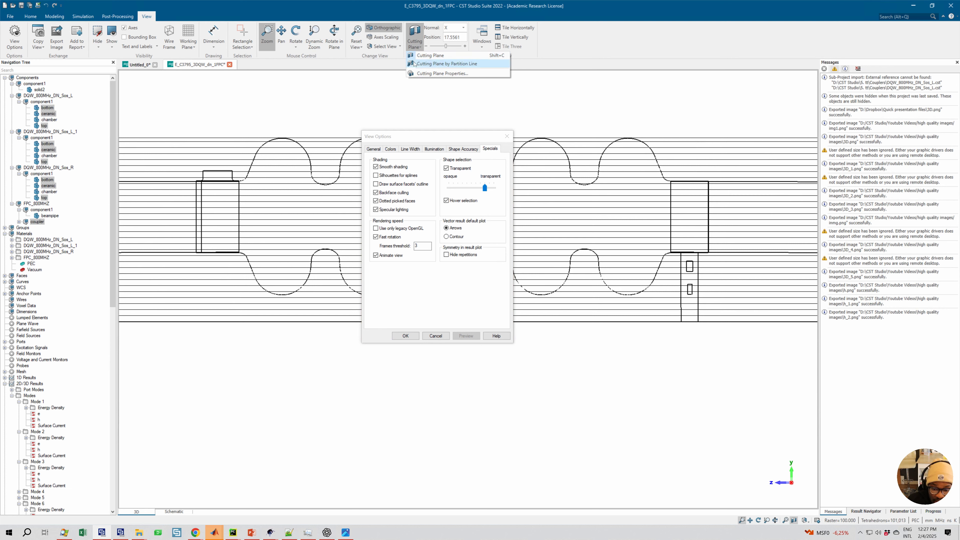
left_click(414, 46)
left_click(414, 46)
left_click(414, 46)
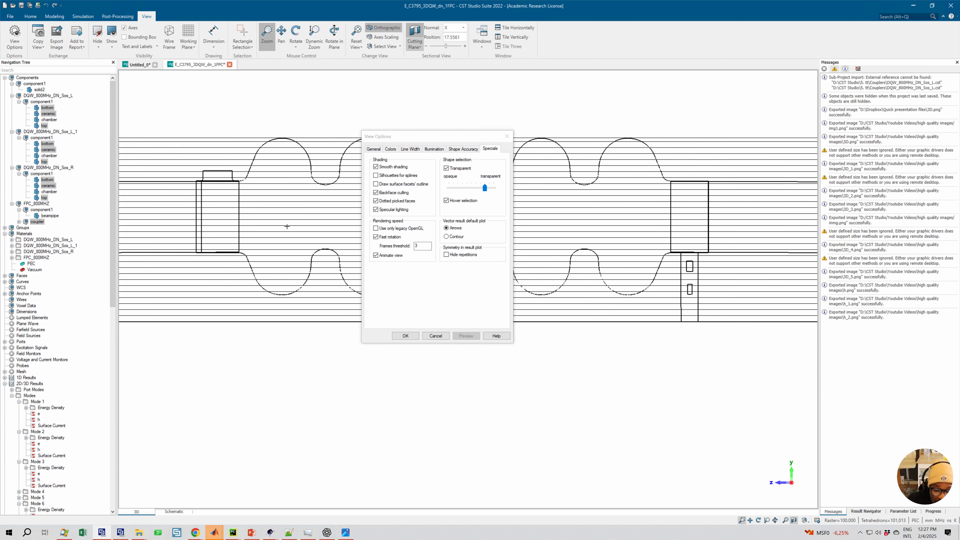
scroll(287, 226, "down", 3)
scroll(289, 229, "down", 2)
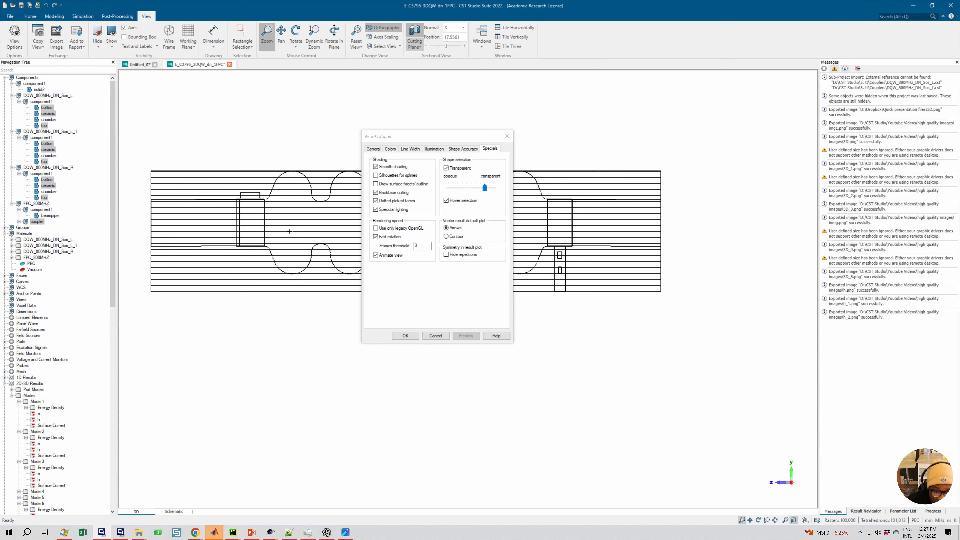
scroll(291, 230, "up", 1)
middle_click_drag(304, 227, 316, 228)
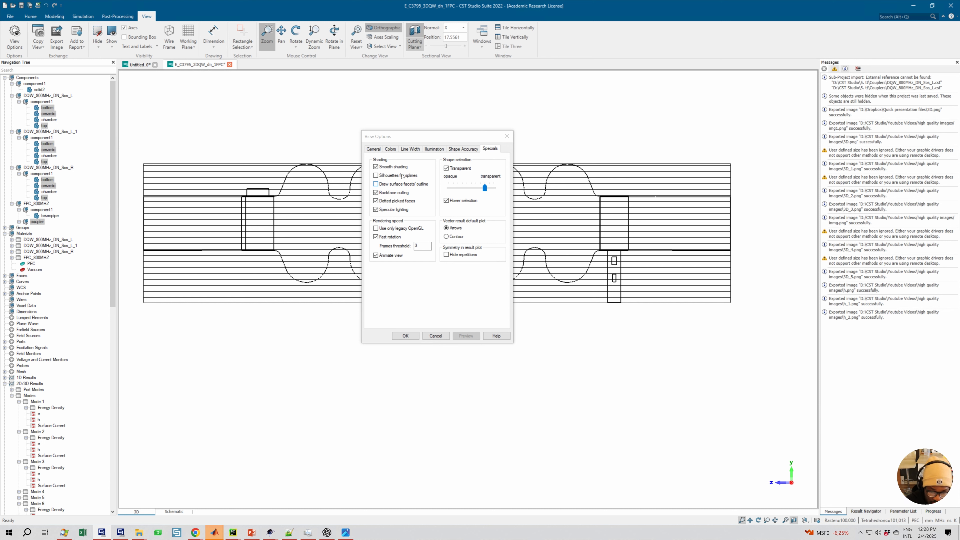
- Return to the illumination settings, switch off the cutting plane, and highlight the cavity's component1
left_click(463, 150)
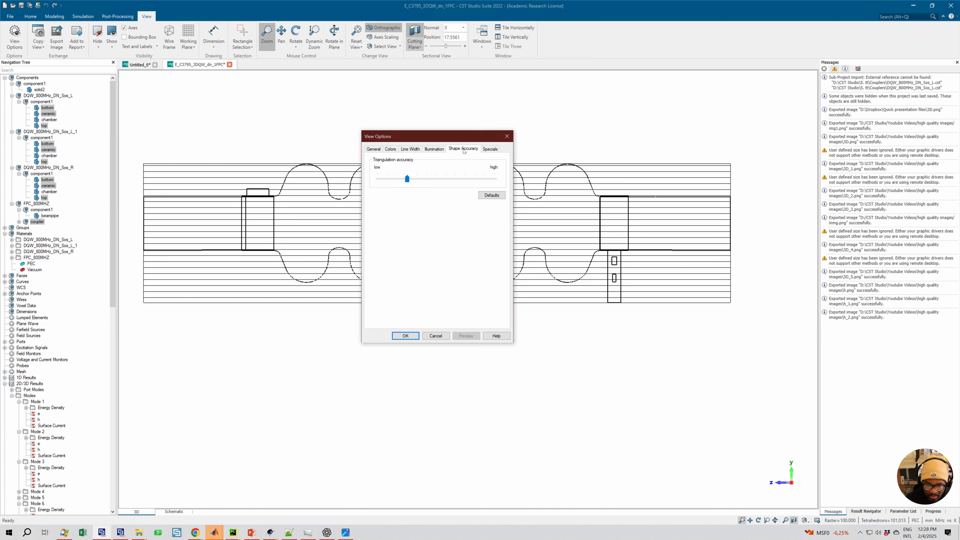
left_click(435, 149)
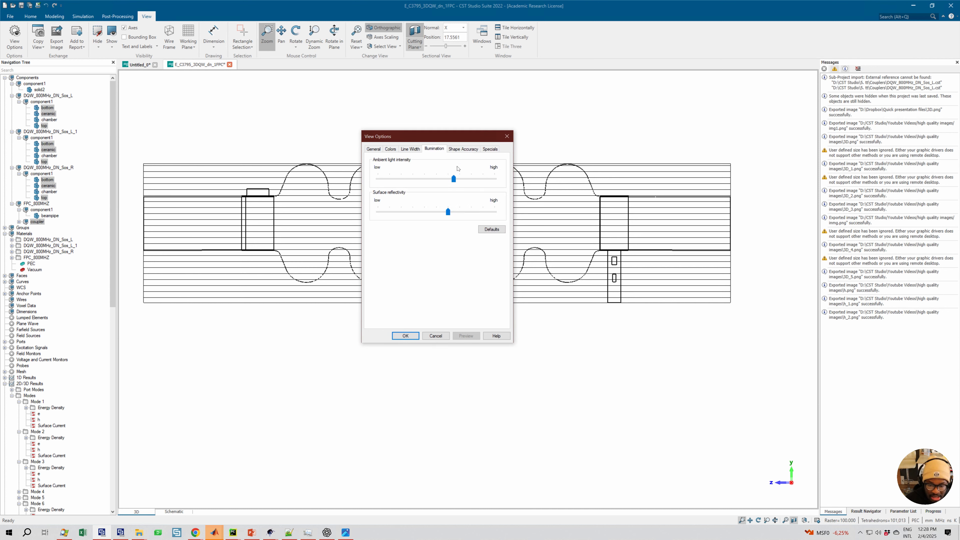
left_click(461, 149)
left_click(430, 152)
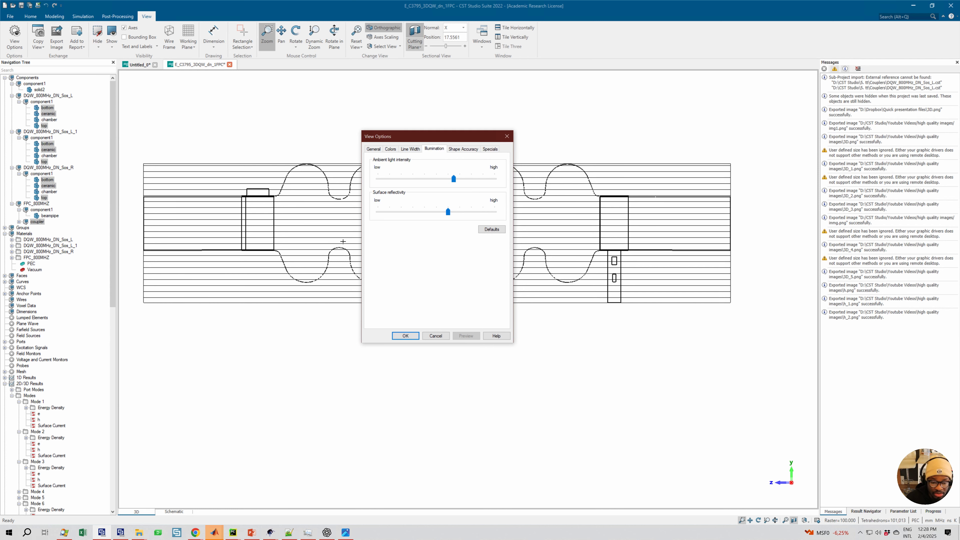
left_click(414, 33)
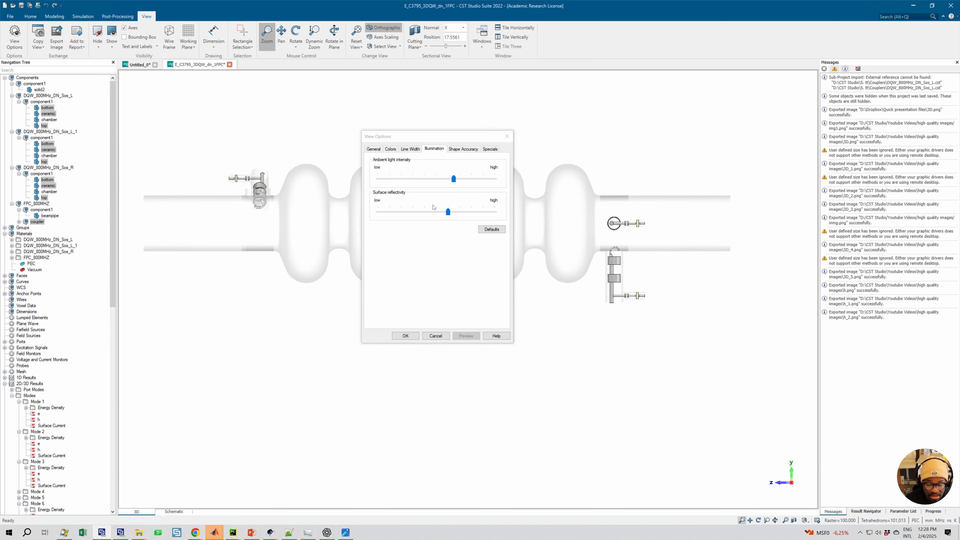
left_click(34, 84)
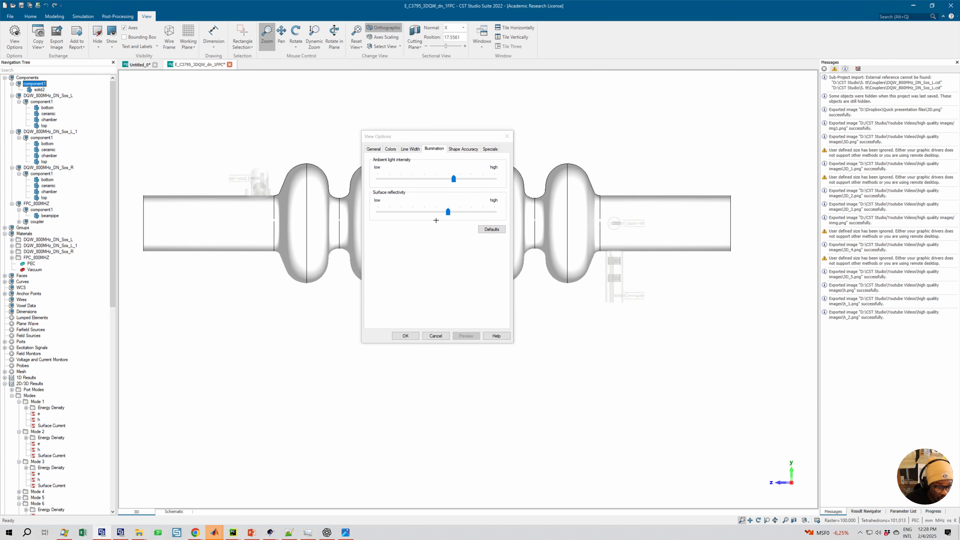
- Set the surface reflectivity to its minimum, preview it, and inspect the cavity's shading from an oblique angle
left_click_drag(448, 212, 371, 244)
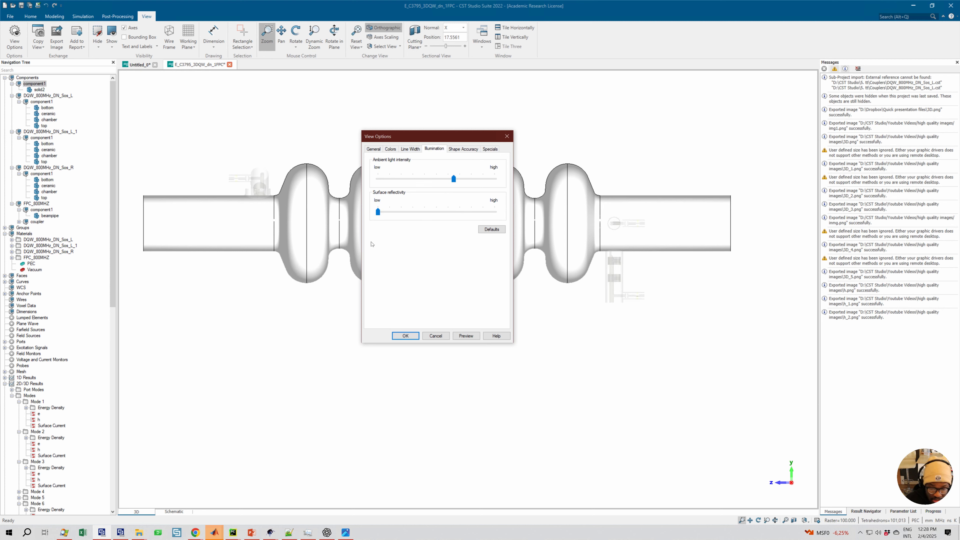
left_click(466, 336)
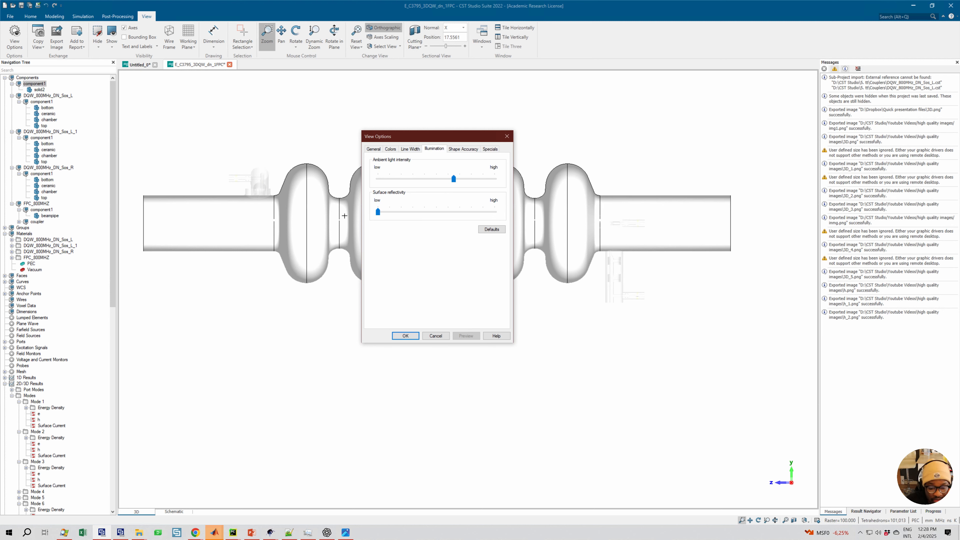
left_click(329, 202)
left_click_drag(325, 193, 331, 242)
middle_click_drag(285, 265, 233, 293)
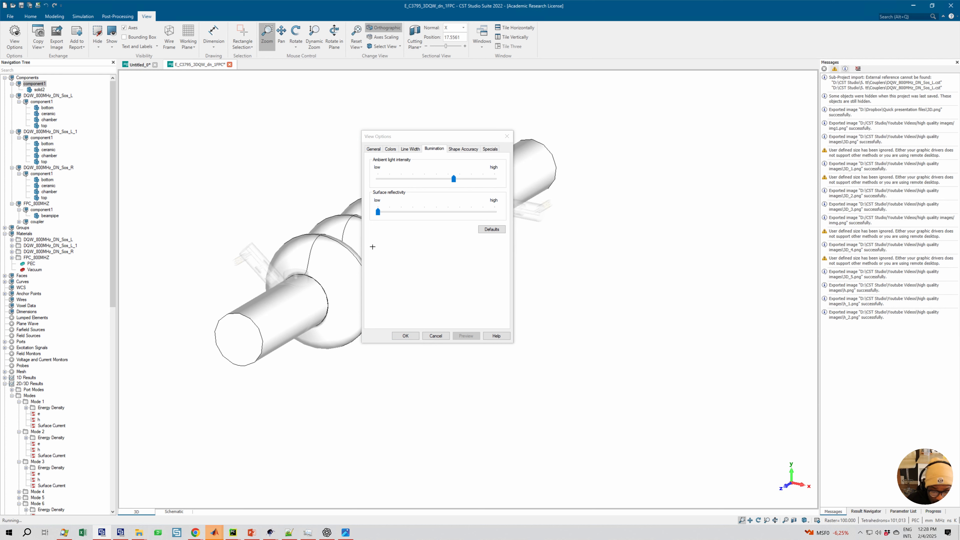
- Raise the surface reflectivity to slightly below the middle of its range and preview the cavity up close
left_click_drag(378, 211, 427, 212)
left_click(457, 335)
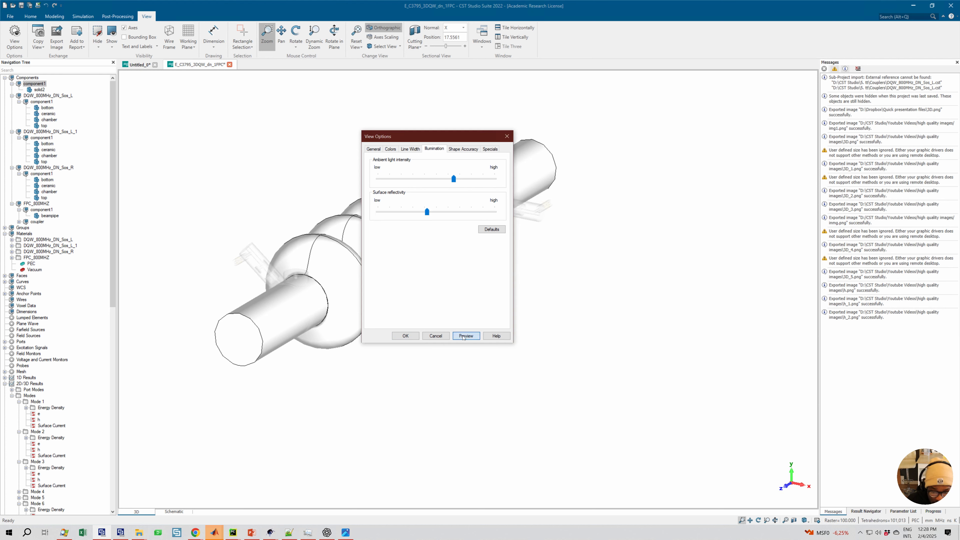
scroll(308, 269, "up", 2)
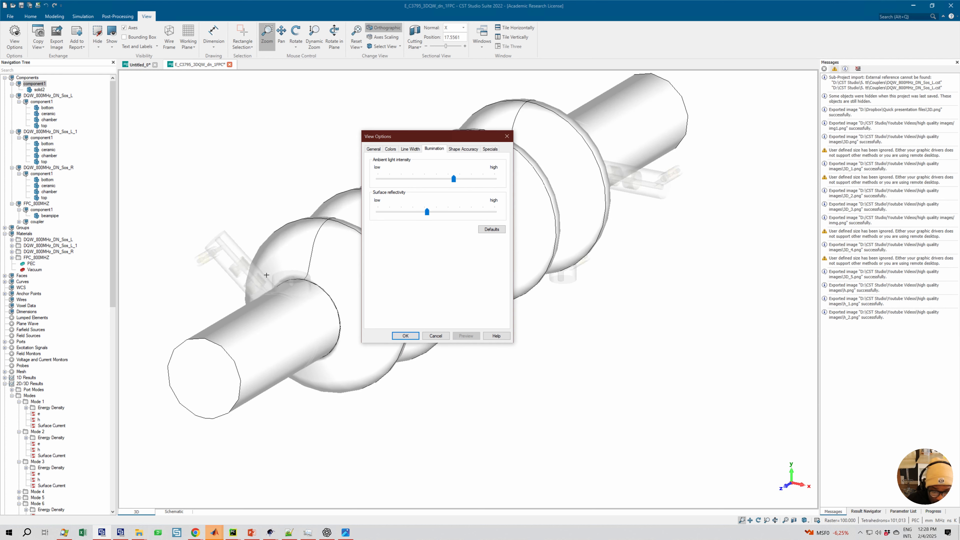
- Raise the surface reflectivity to near its maximum, preview it, and inspect the cavity and couplers up close
left_click_drag(427, 212, 488, 212)
left_click(466, 336)
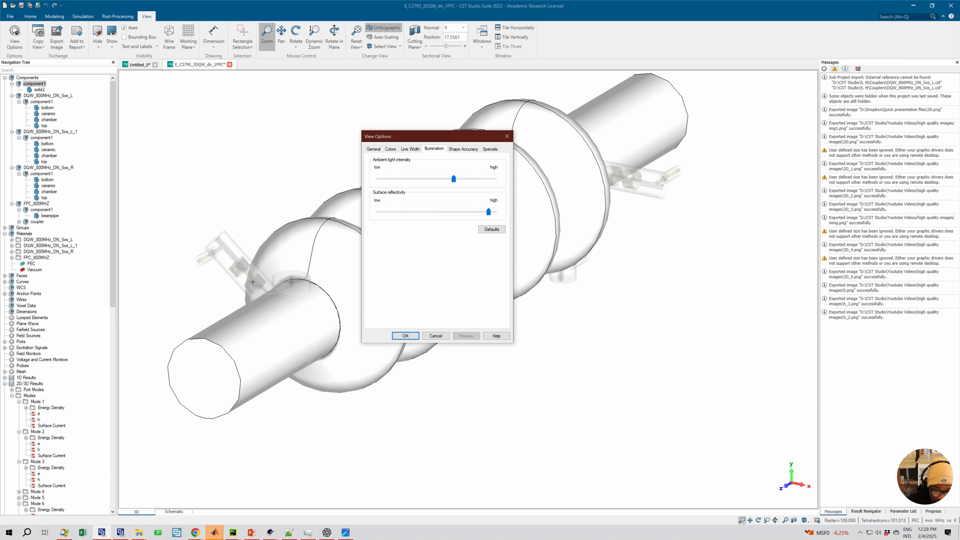
scroll(250, 289, "up", 1)
middle_click_drag(249, 289, 269, 276)
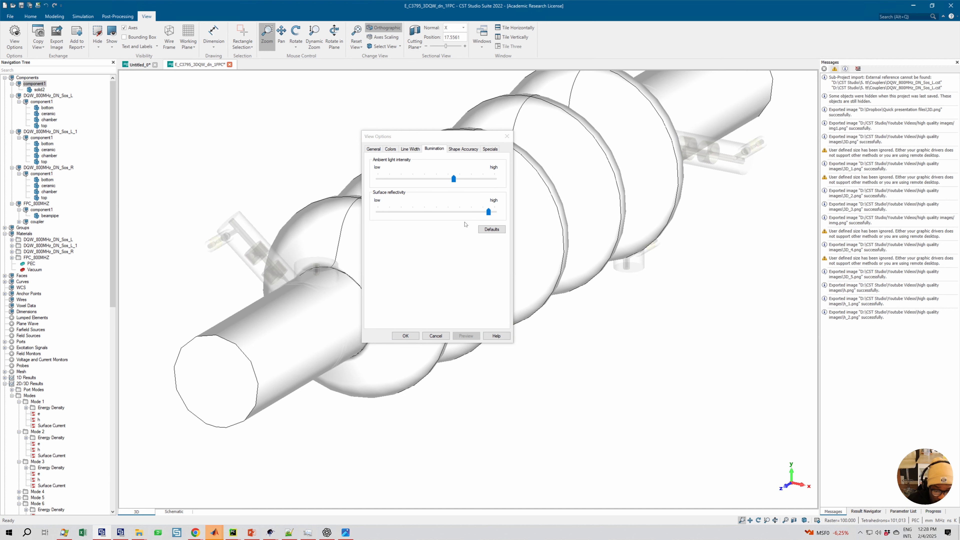
- Preview the surface reflectivity at about a quarter of its range, and reset the illumination settings to their defaults
left_click_drag(488, 213, 407, 211)
left_click(466, 335)
left_click(491, 229)
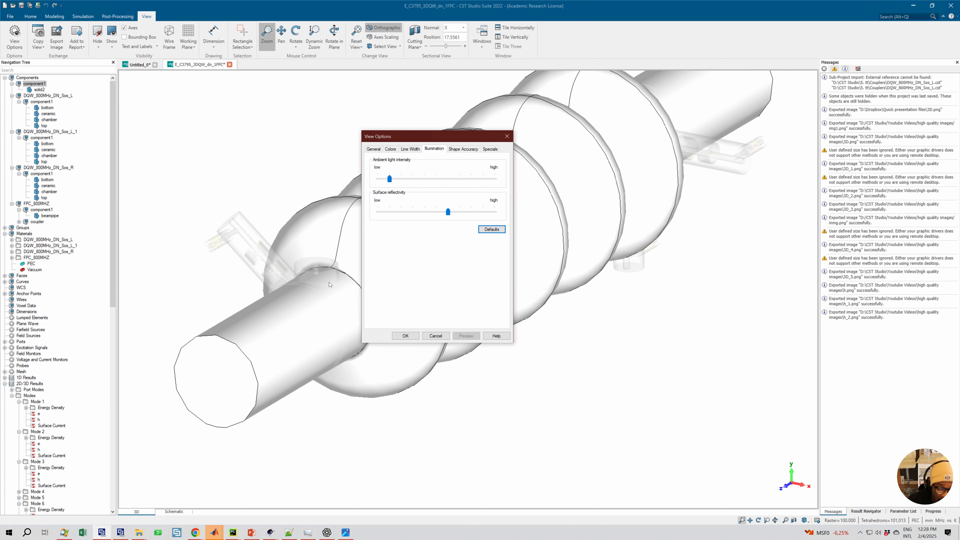
- Close the view options and display the whole cavity model with all components selected instead of a single component
left_click(507, 136)
scroll(383, 259, "down", 2)
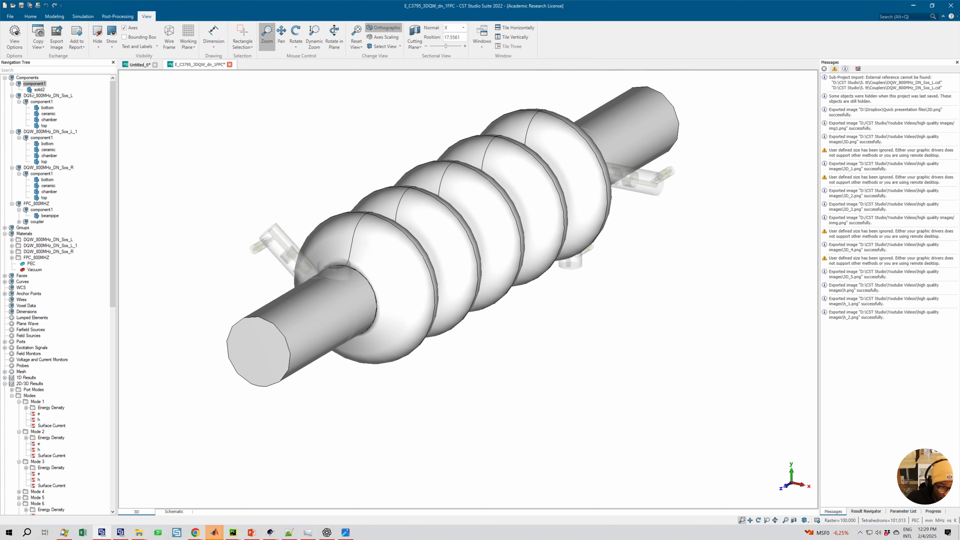
left_click(27, 78)
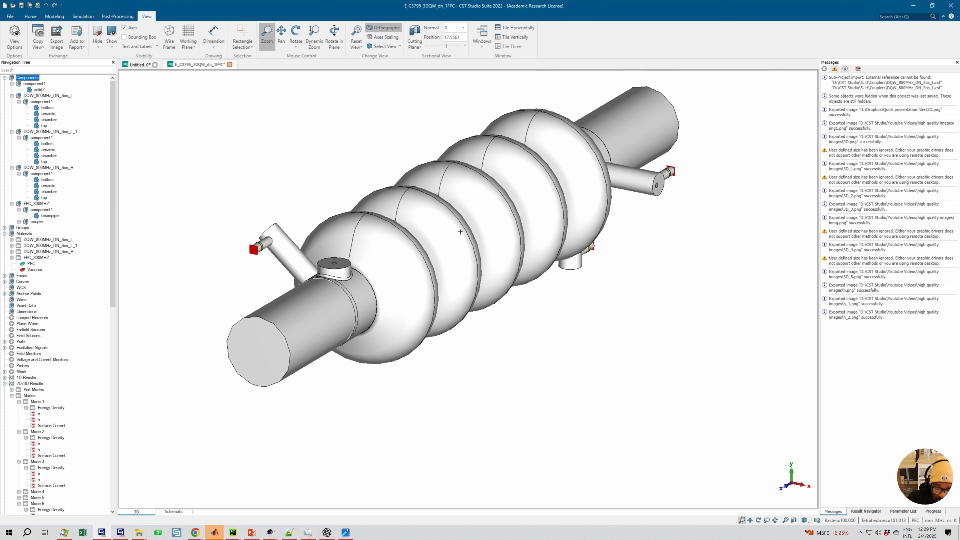
middle_click_drag(471, 244, 483, 273)
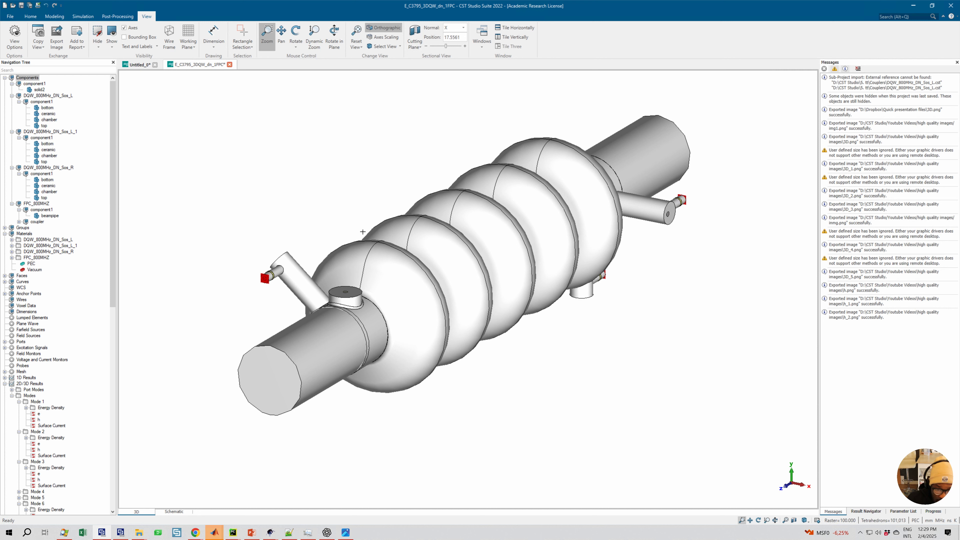
right_click(379, 221)
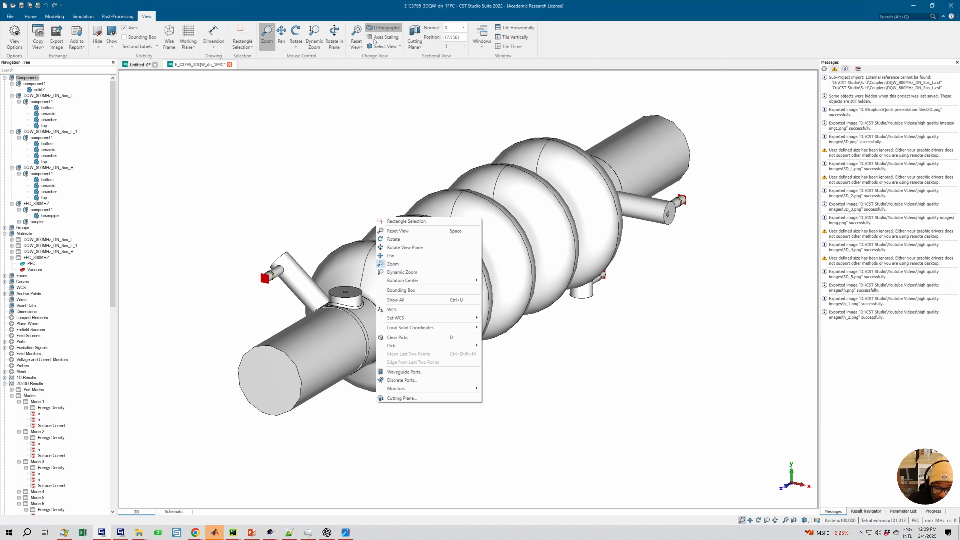
- Plot the electric field of Mode 3 and view the cavity's cross-section straight from the side
left_click(35, 473)
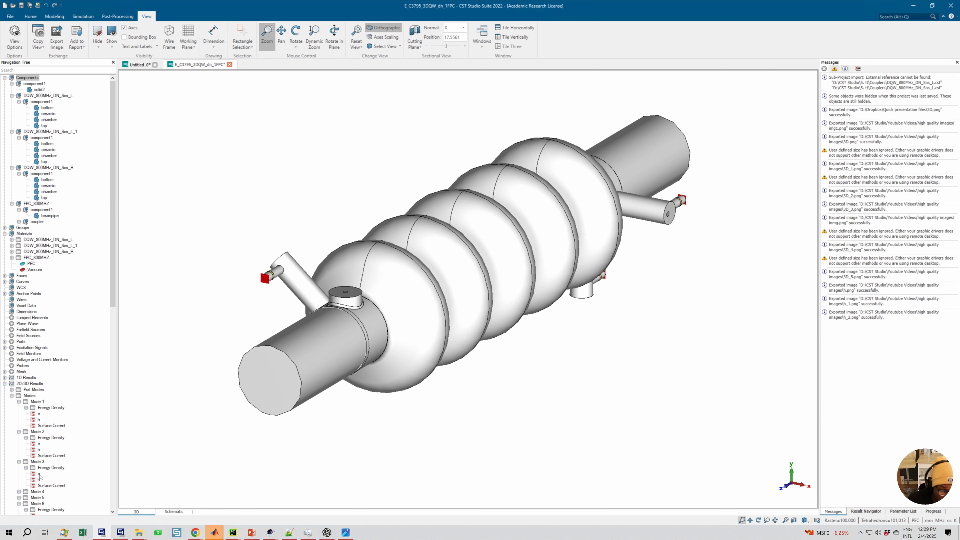
left_click(39, 474)
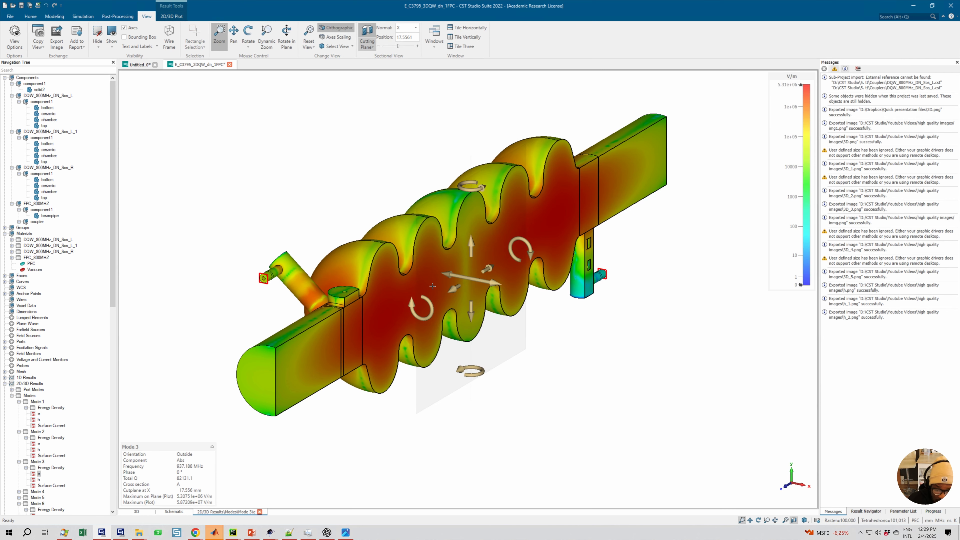
key("6")
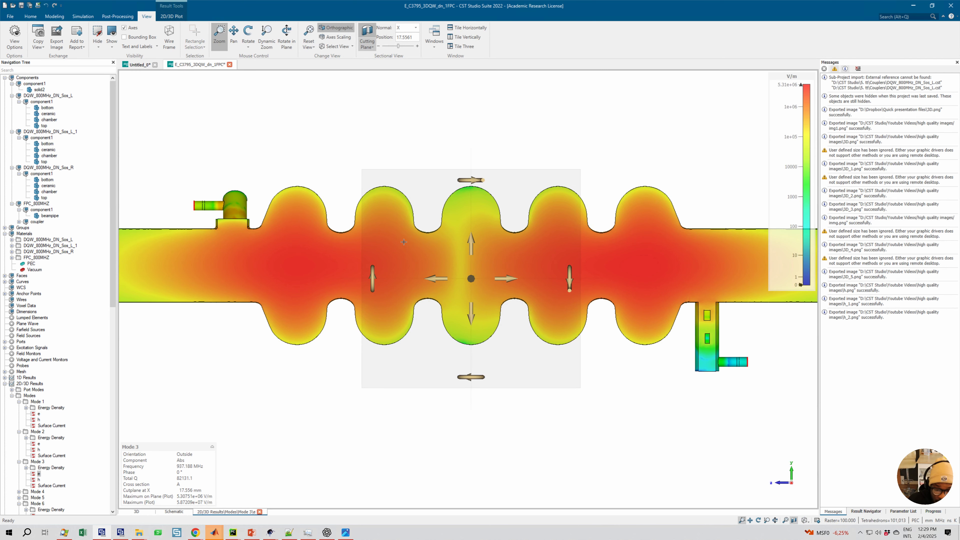
scroll(408, 238, "down", 3)
- Try the 3D contour with the Mode 3 field plotted inside, and switch it back to plotting outside
right_click(405, 234)
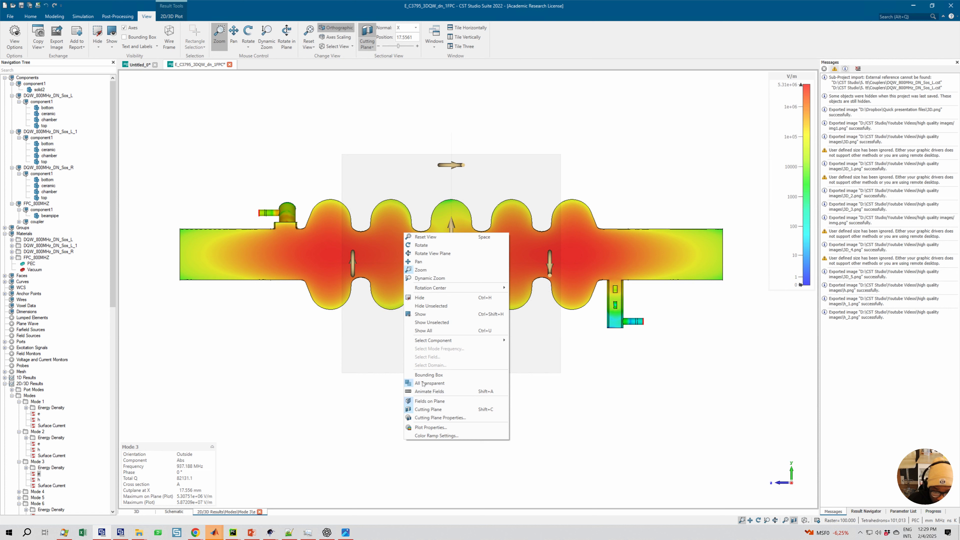
left_click(429, 427)
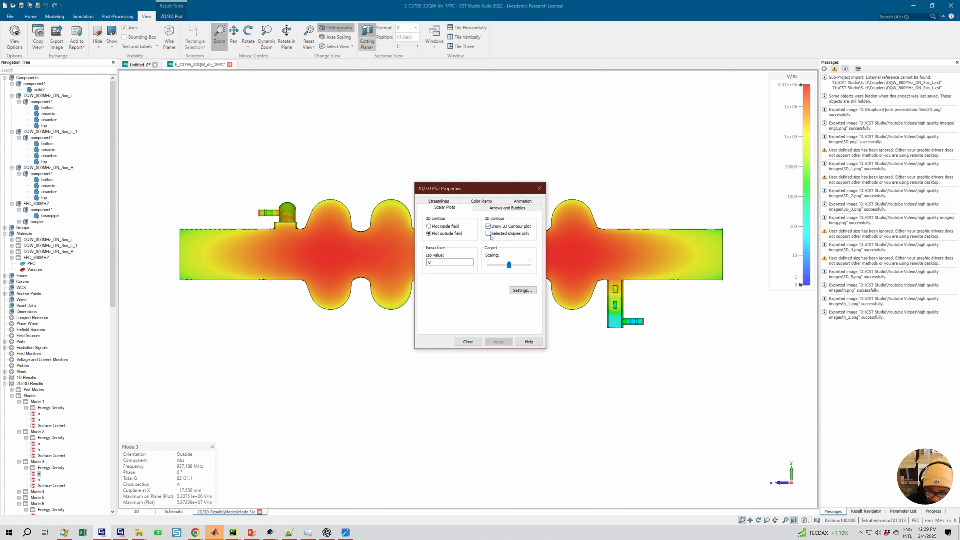
left_click(428, 227)
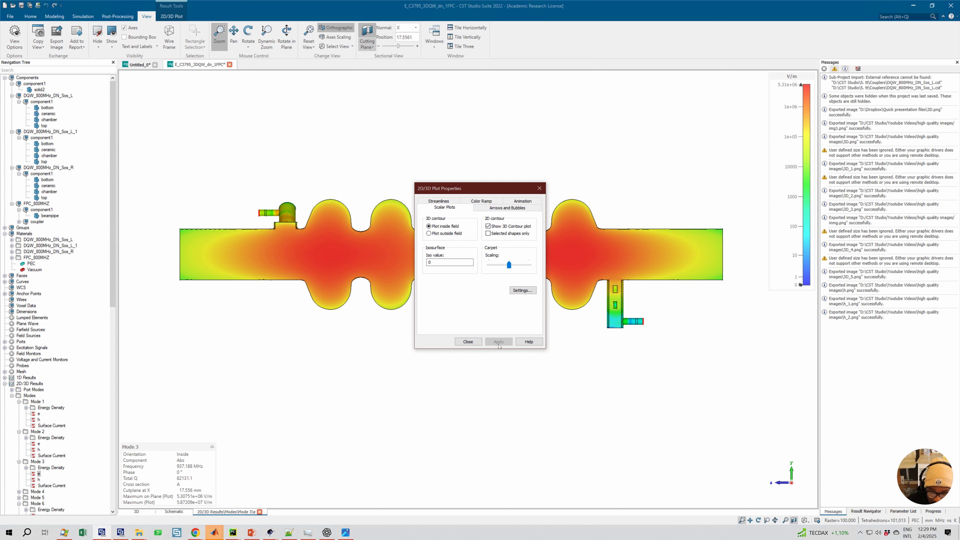
left_click(429, 233)
- Examine the plot's arrow, colour ramp and animation properties, including the logarithmic anchor options, and close the properties
left_click(497, 208)
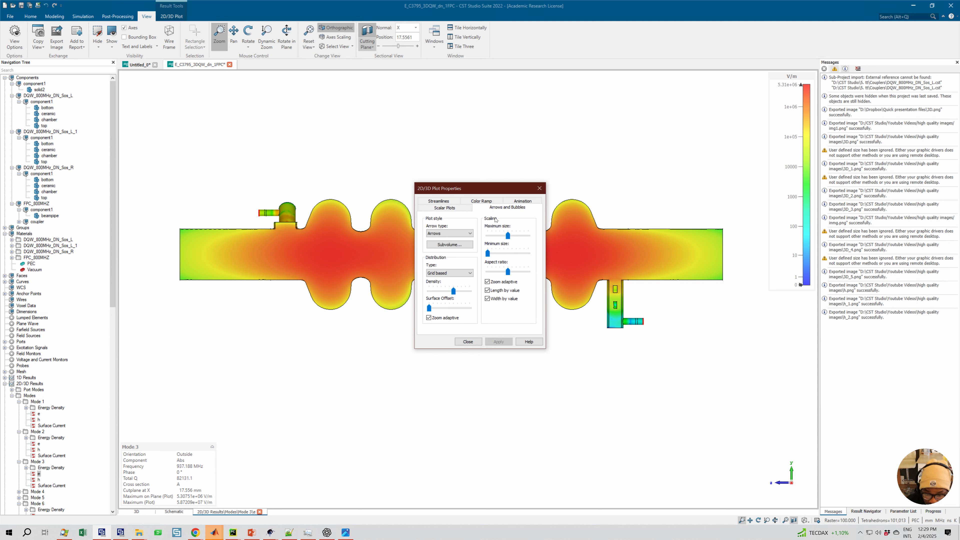
left_click(482, 202)
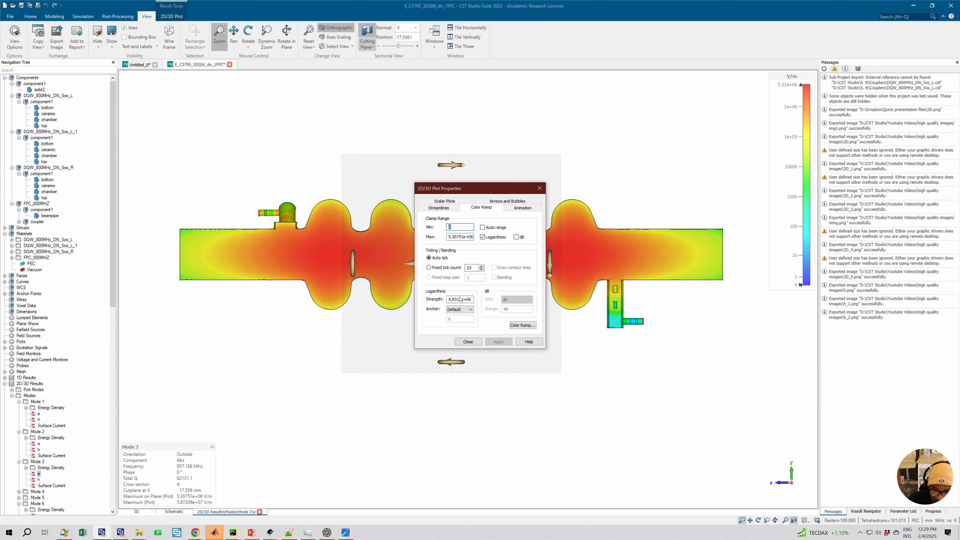
left_click(465, 310)
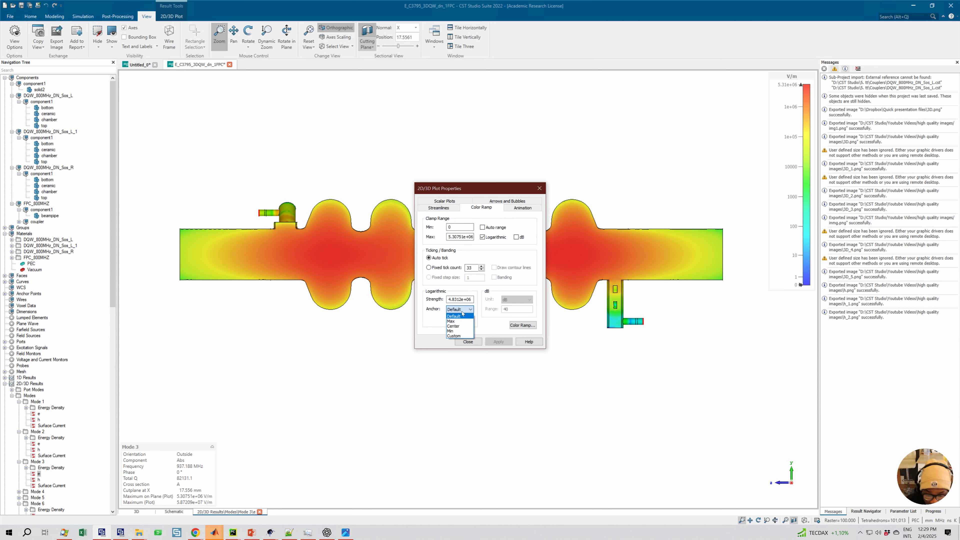
left_click(465, 314)
left_click(464, 311)
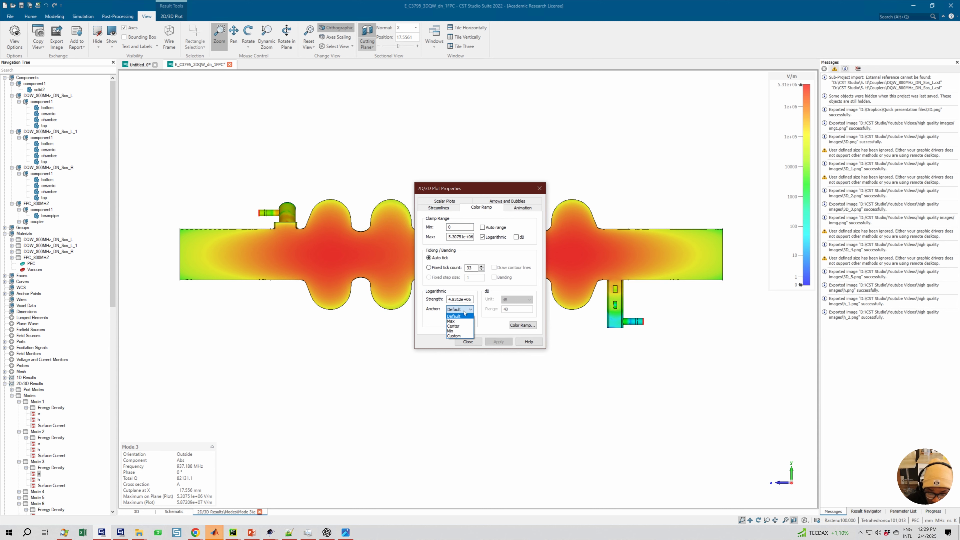
left_click(464, 310)
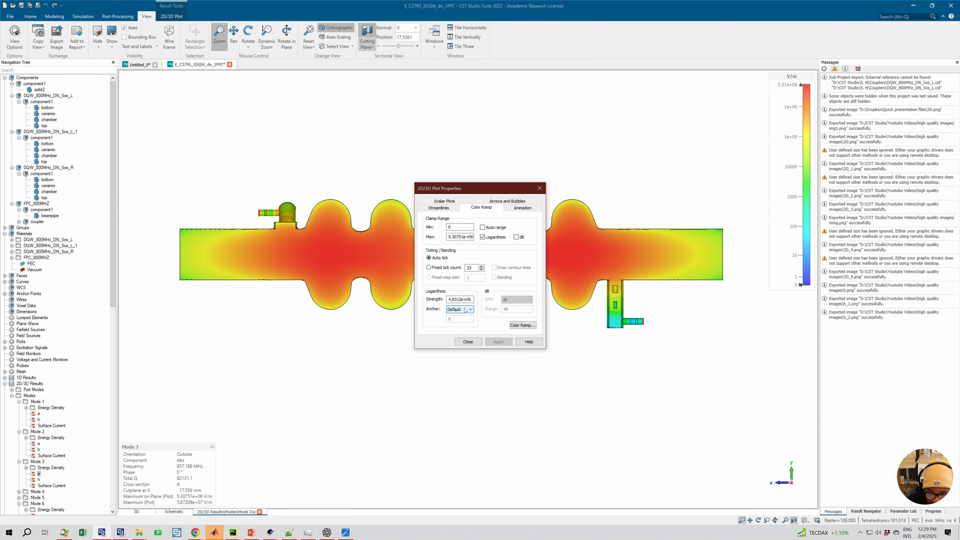
left_click(464, 309)
left_click(454, 317)
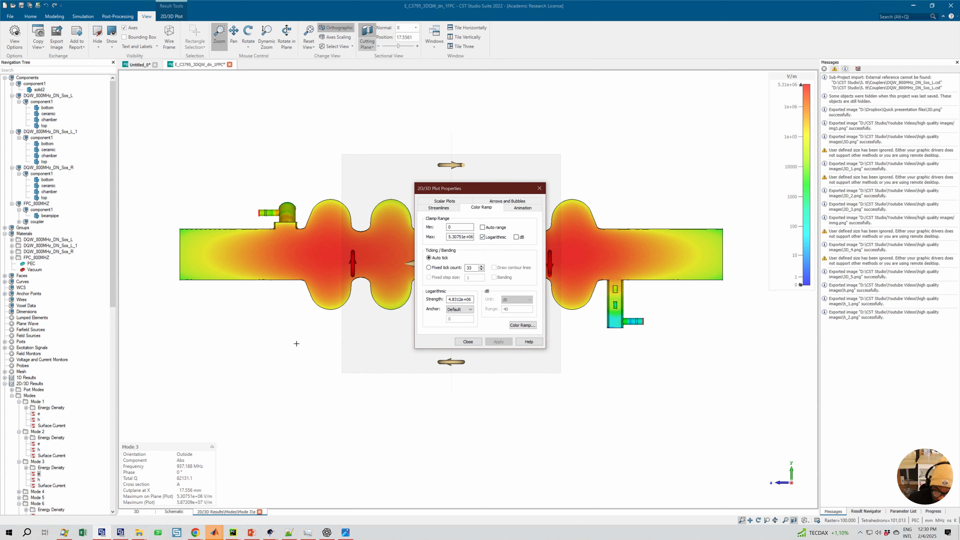
left_click(465, 310)
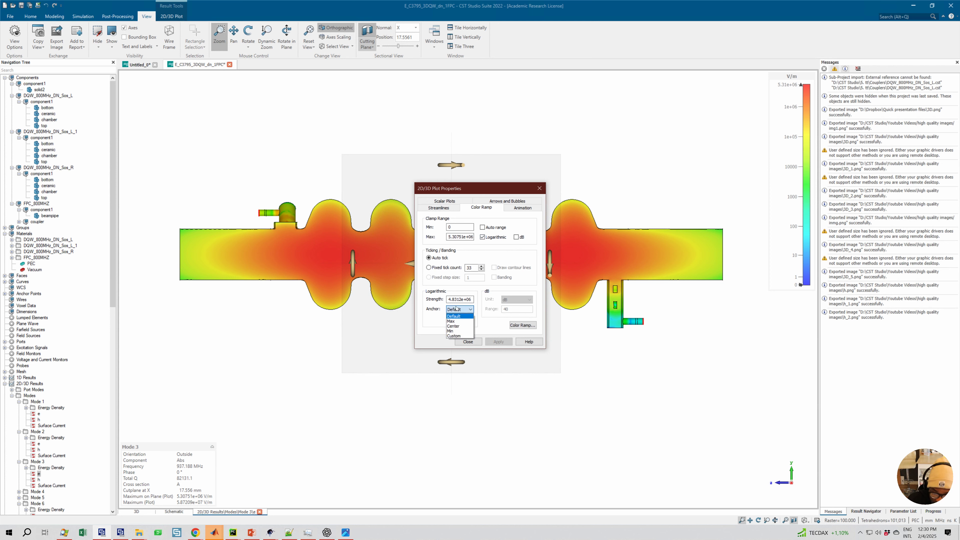
left_click(466, 315)
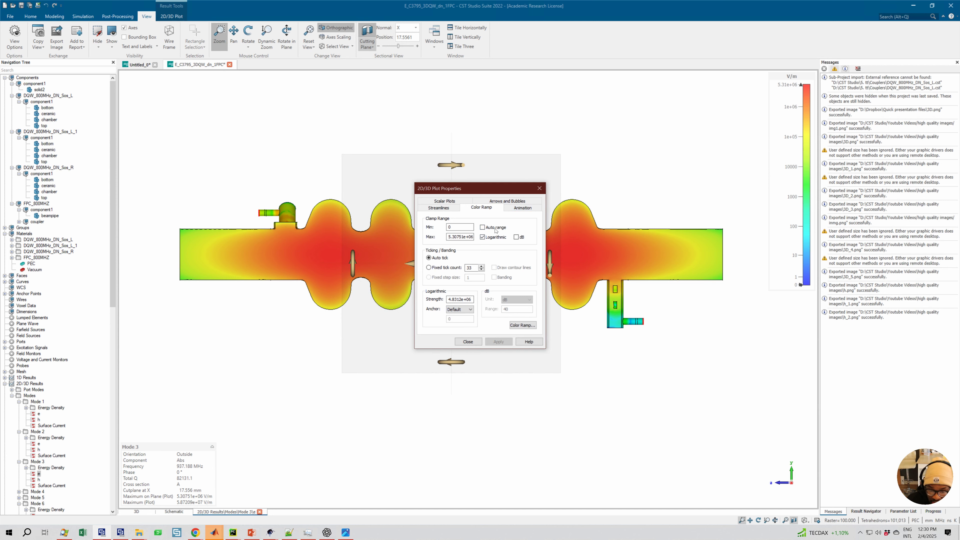
left_click(519, 207)
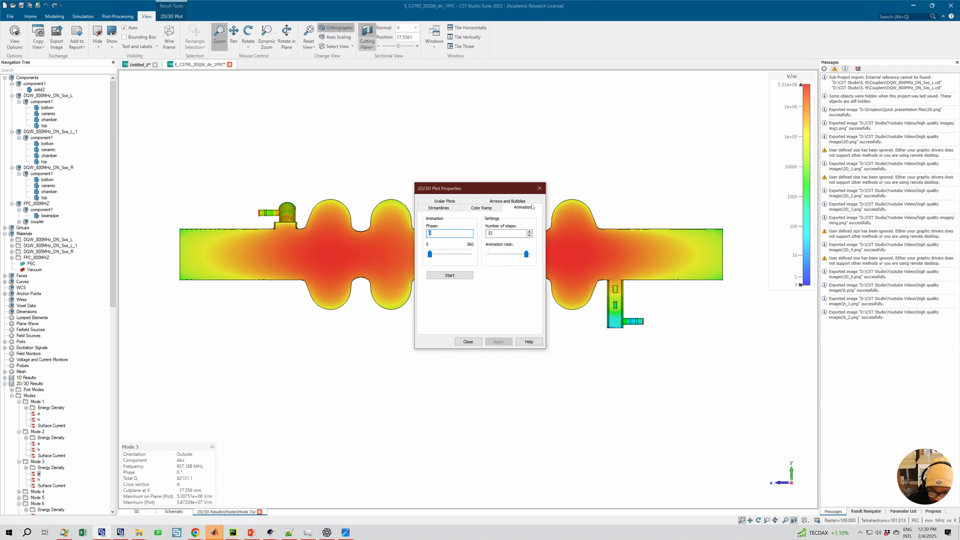
left_click(506, 201)
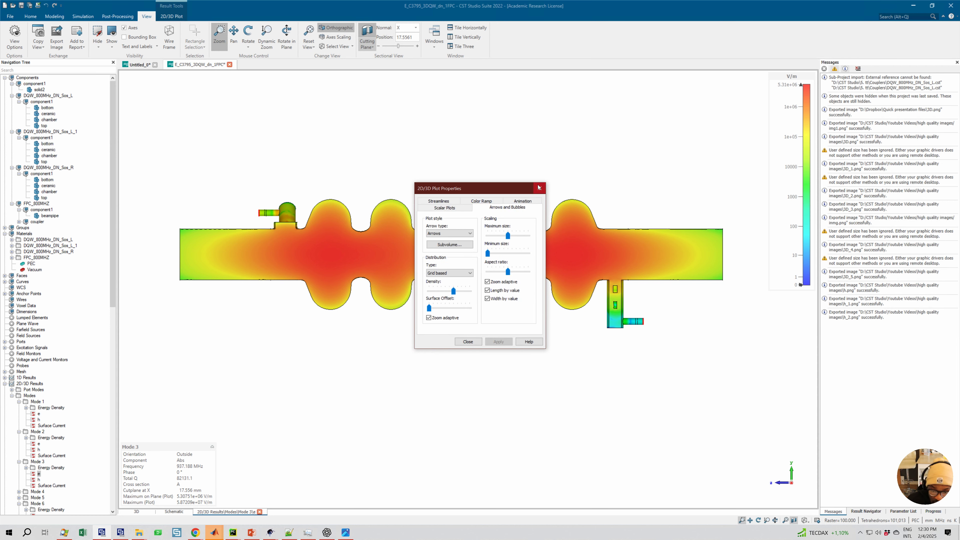
left_click(539, 188)
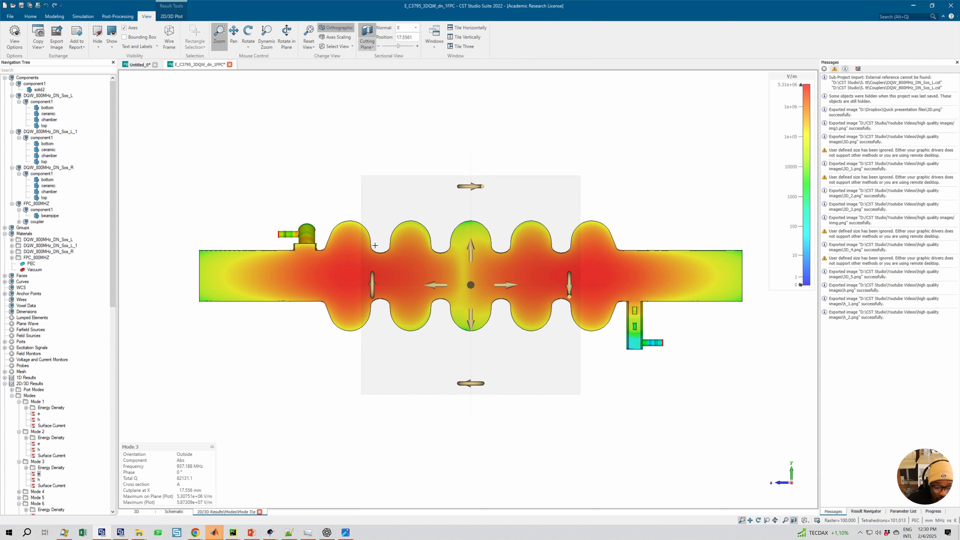
- Reset the Mode 3 field plot to the default perspective and check the image export settings without saving
scroll(303, 215, "up", 1)
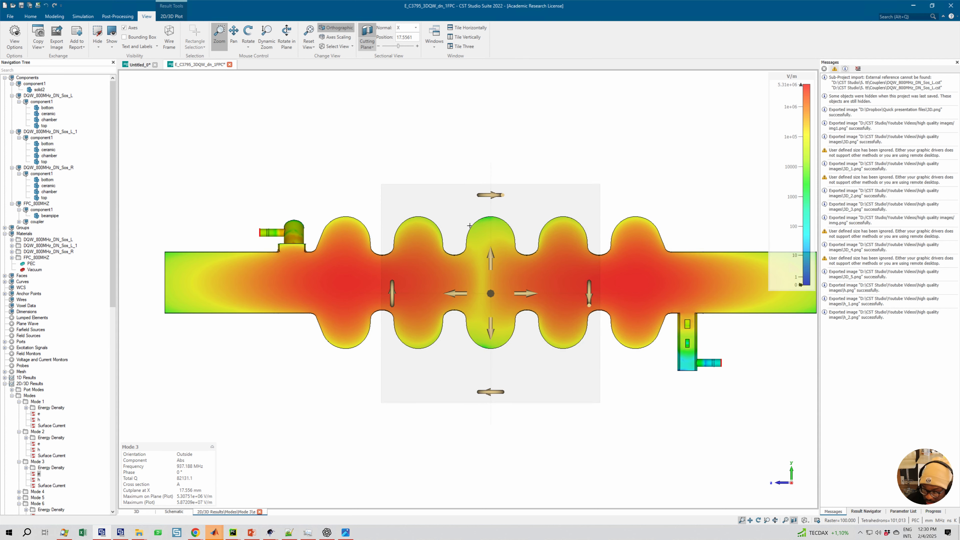
middle_click_drag(488, 208, 465, 199)
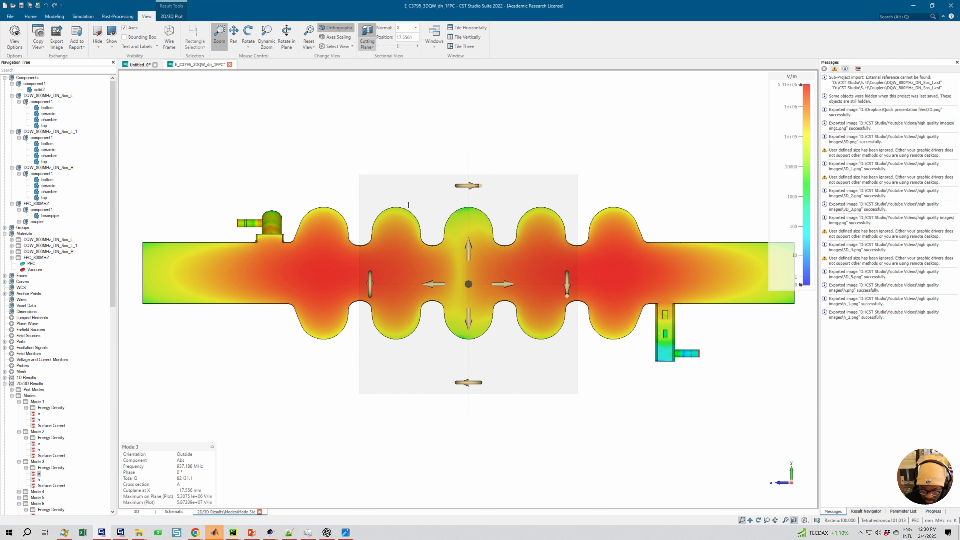
key("space")
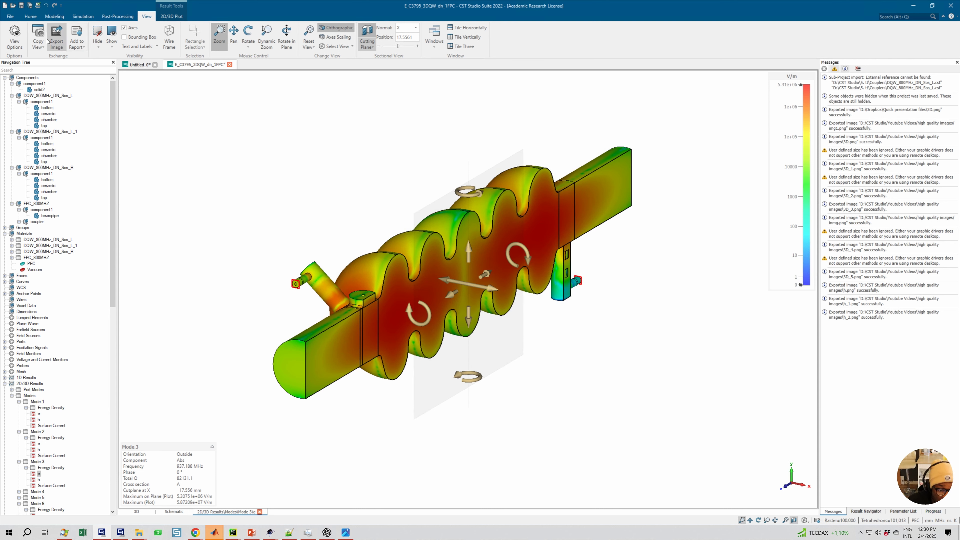
left_click(56, 38)
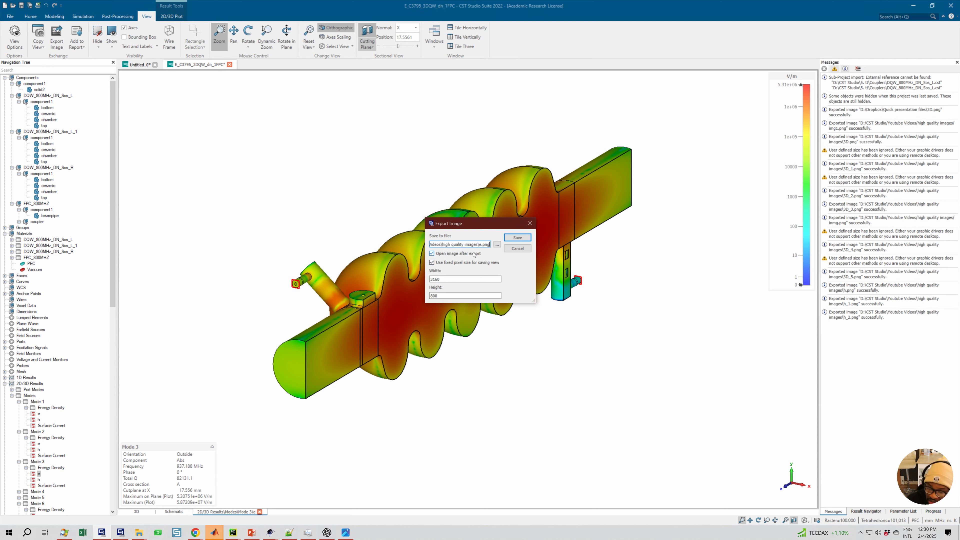
left_click(529, 223)
- Raise the ambient light intensity to about its maximum and preview it on the Mode 3 field plot
left_click(13, 39)
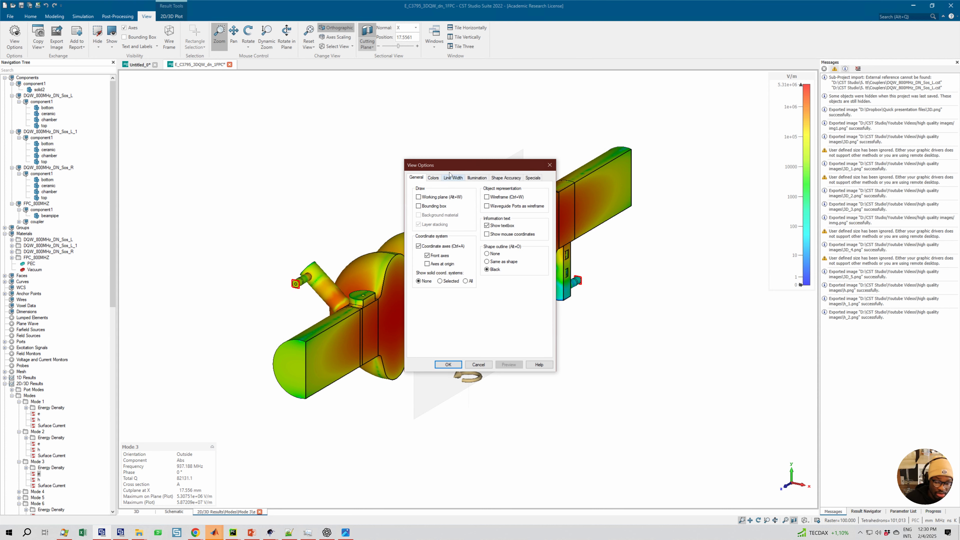
left_click_drag(433, 166, 219, 153)
left_click(289, 171)
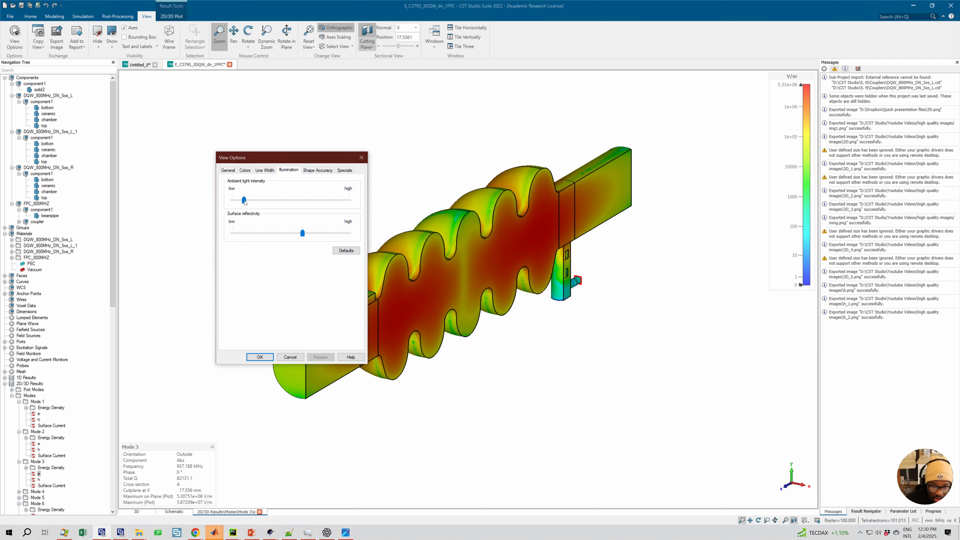
left_click_drag(244, 200, 348, 200)
left_click(321, 357)
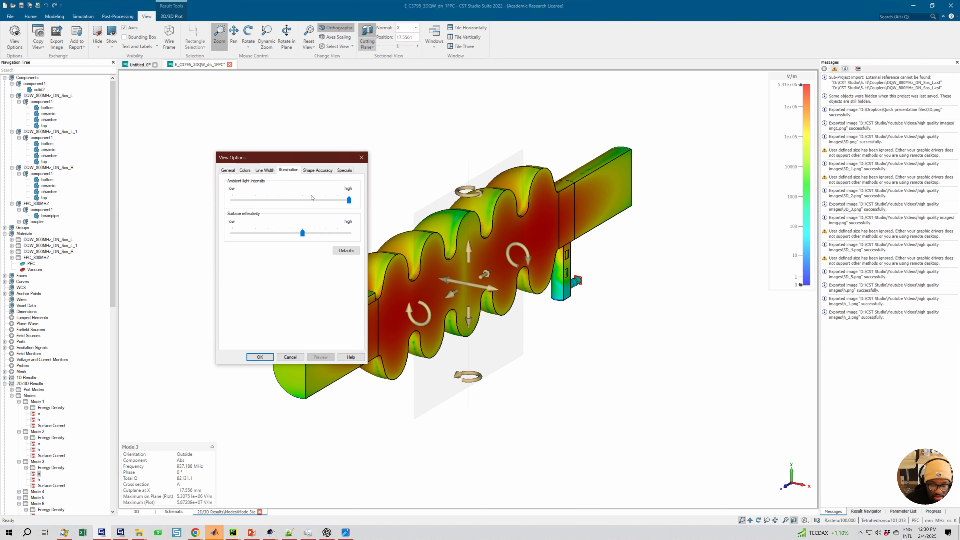
- Check the triangulation accuracy option and inspect the Mode 3 field plot's surfaces up close, then cancel the view options
left_click(313, 171)
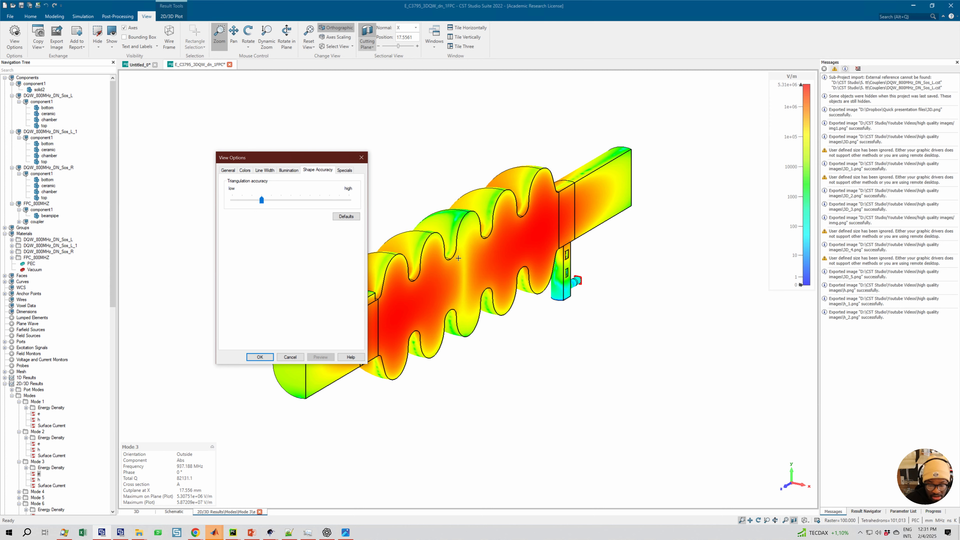
scroll(467, 228, "up", 6)
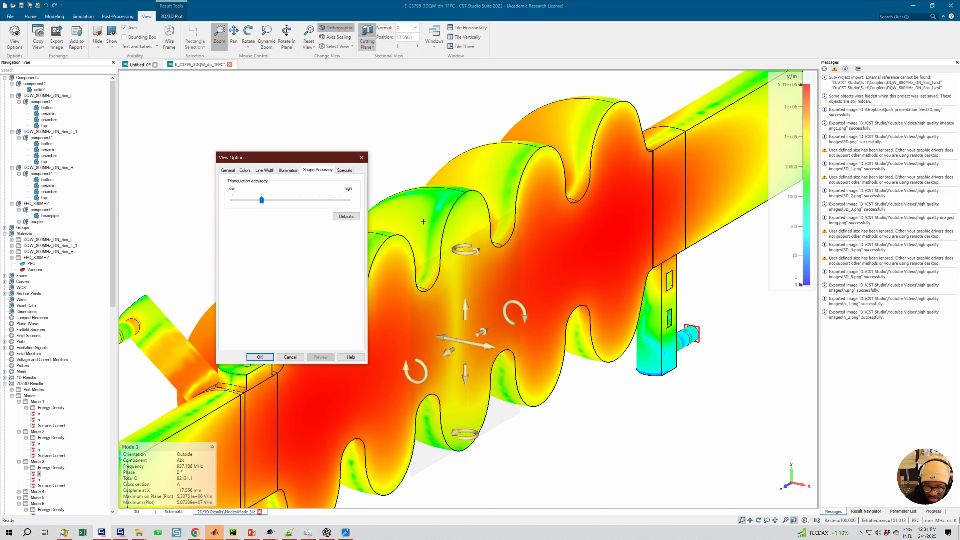
scroll(529, 248, "up", 2)
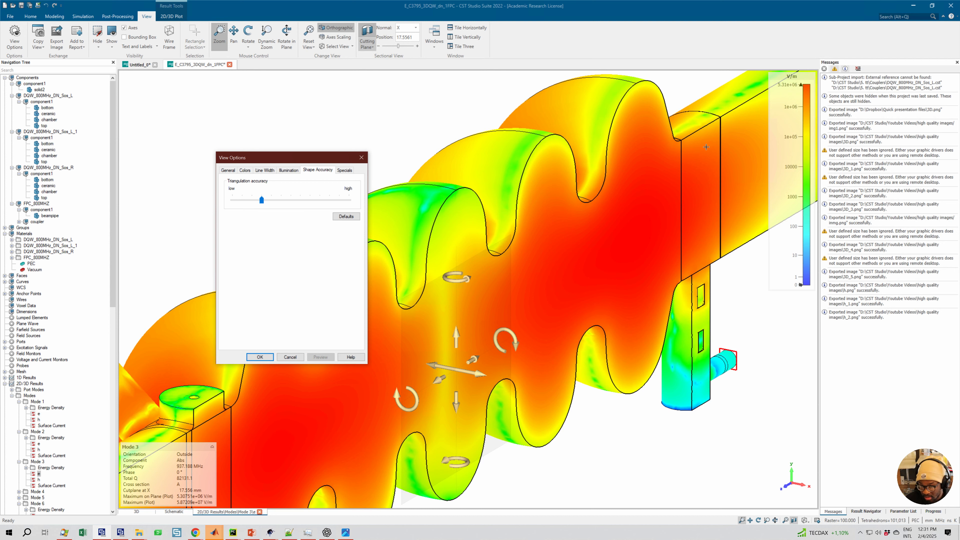
scroll(707, 127, "up", 2)
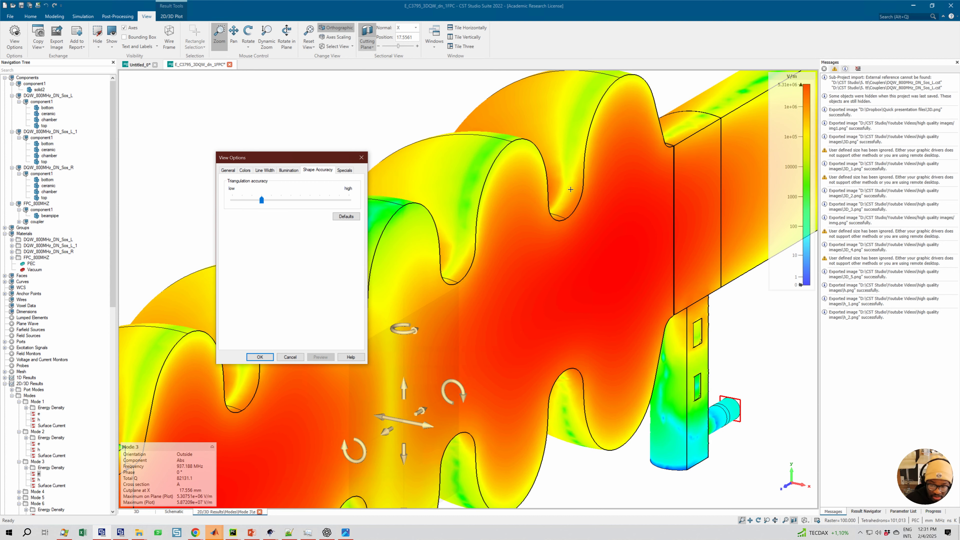
scroll(571, 189, "down", 3)
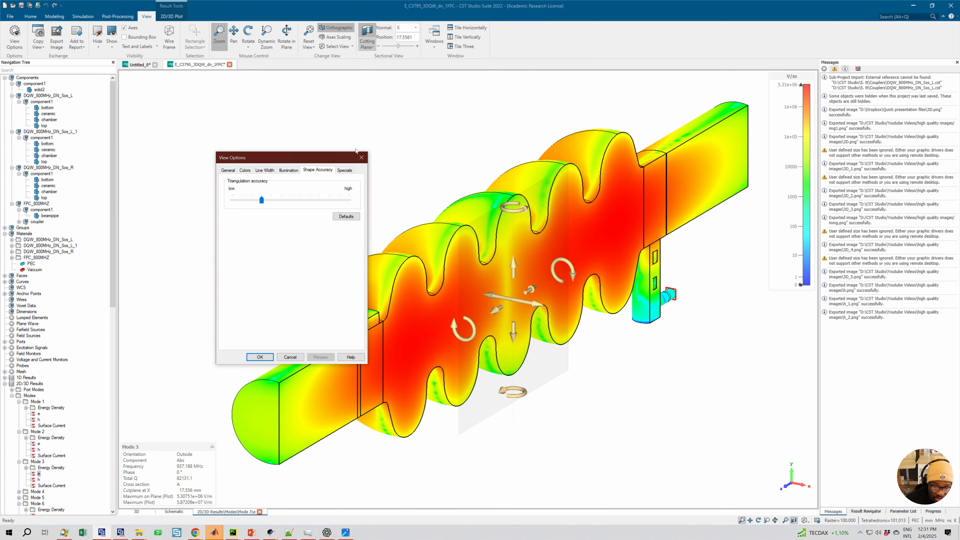
left_click_drag(355, 153, 568, 133)
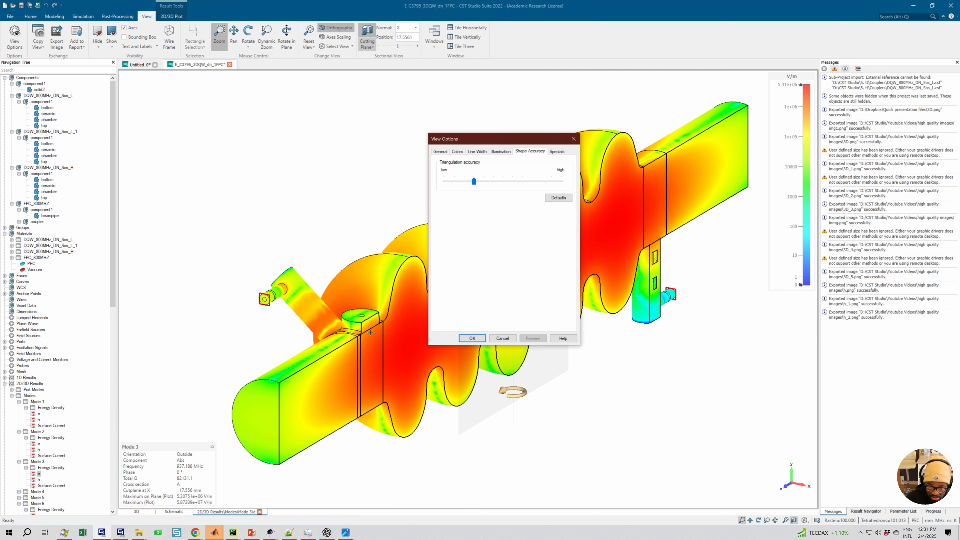
scroll(365, 352, "up", 4)
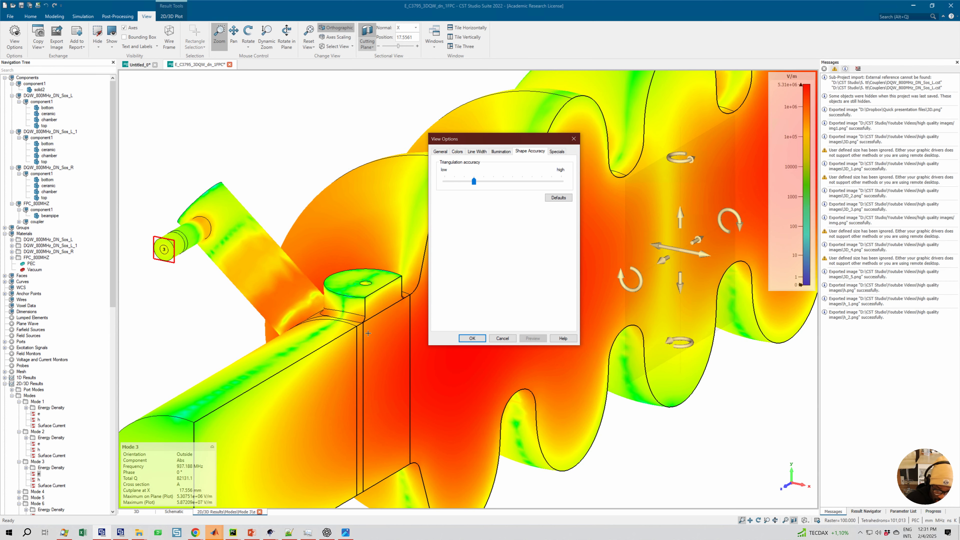
scroll(366, 332, "down", 3)
left_click(502, 338)
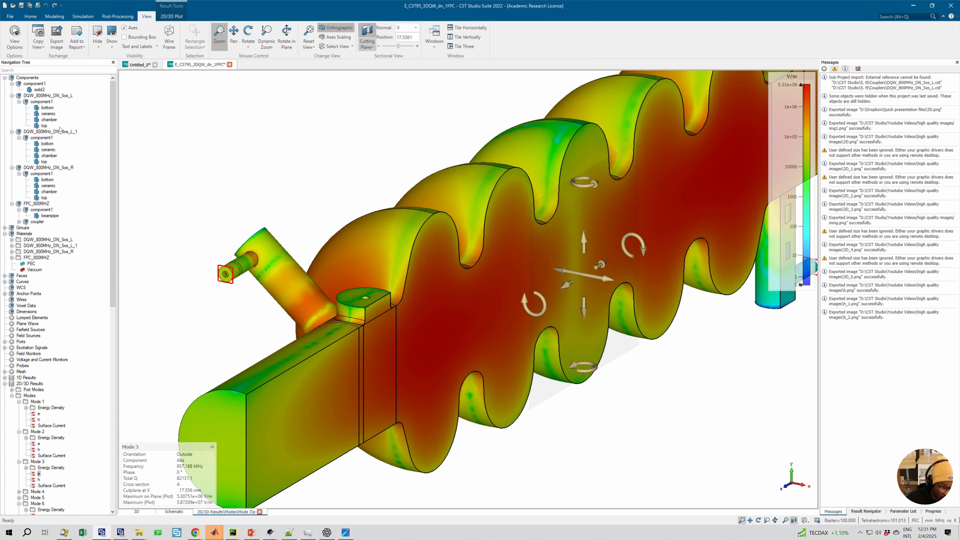
- Close the Mode 3 plot to show the 3D model, with solid2, the DQW_800MHz_DN_Sos_L and DQW_800MHz_DN_Sos_R chambers and the FPC_800MHZ beampipe selected
left_click(36, 90)
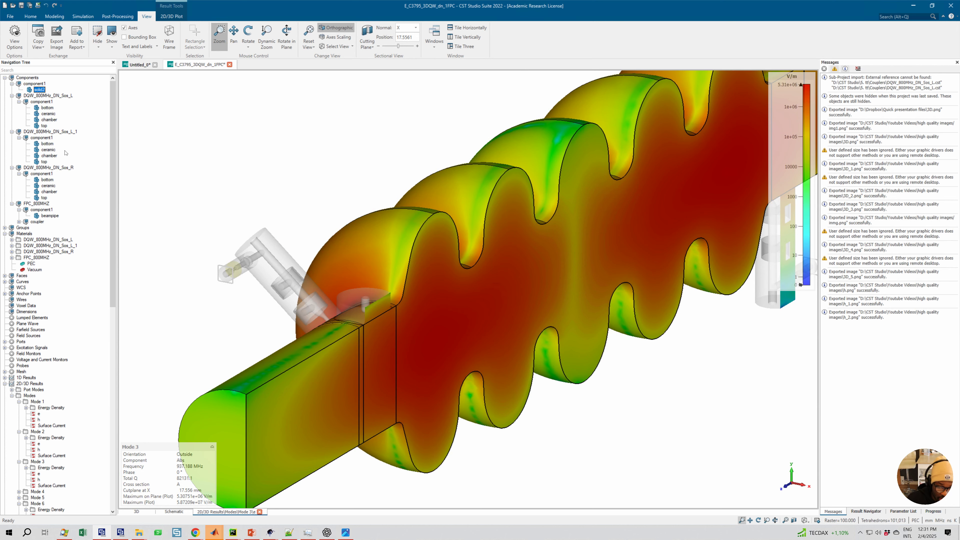
left_click(48, 119)
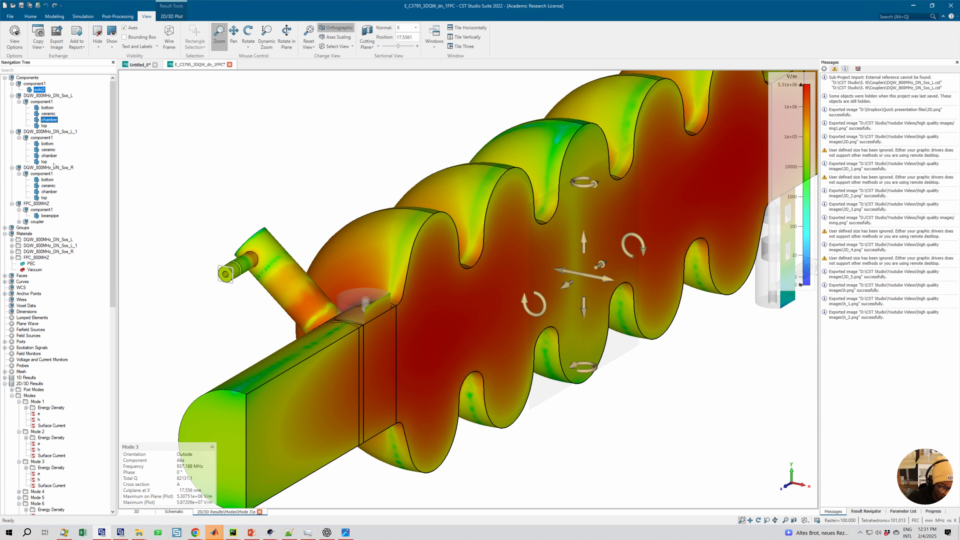
left_click(47, 192, "ctrl")
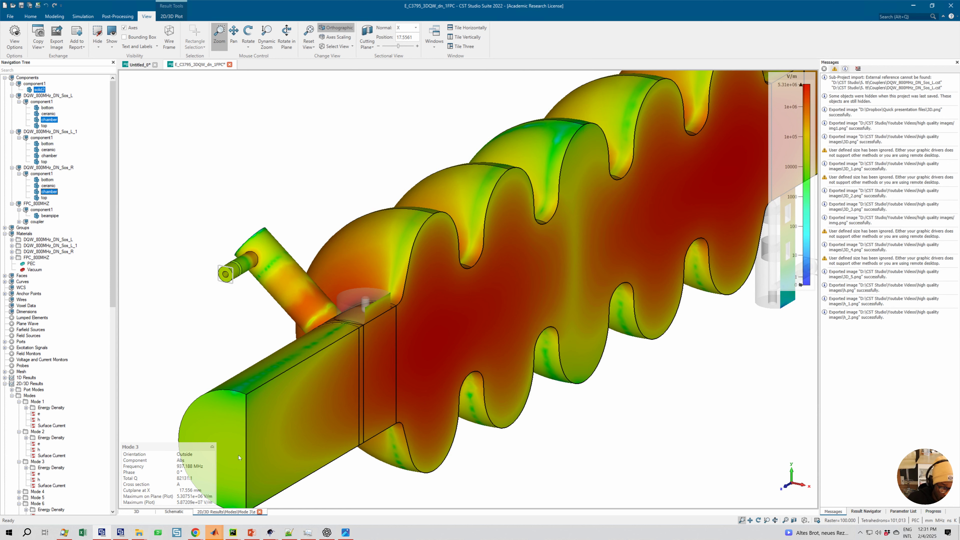
left_click(260, 512)
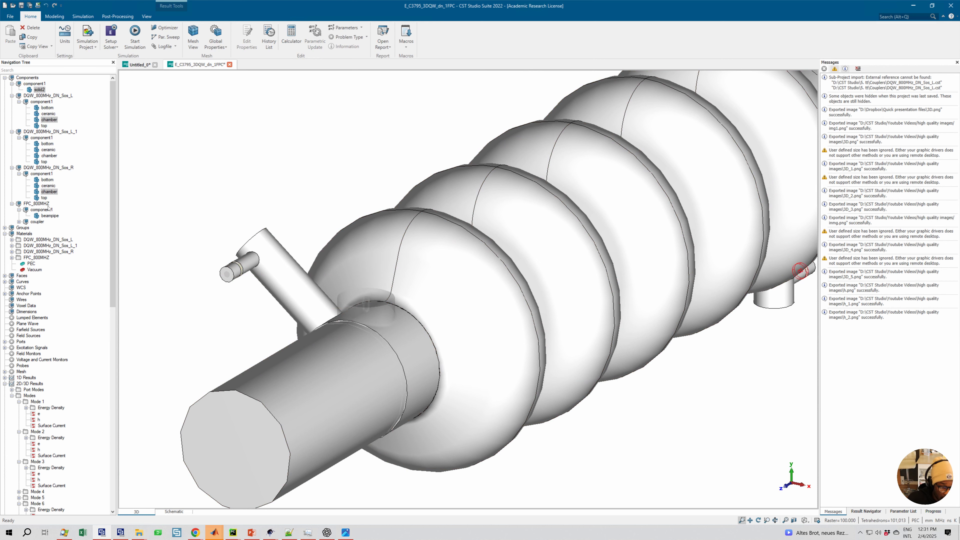
left_click(49, 216, "ctrl")
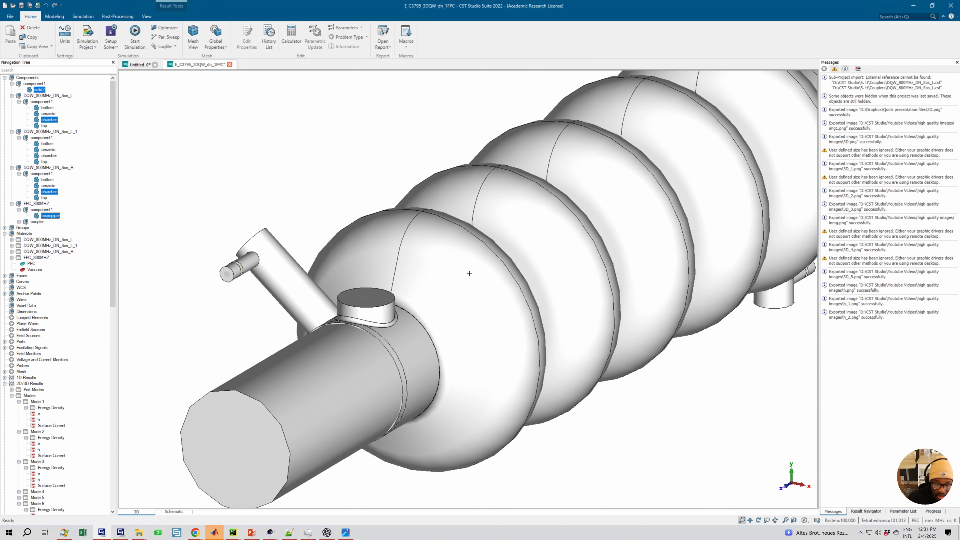
scroll(446, 287, "down", 2)
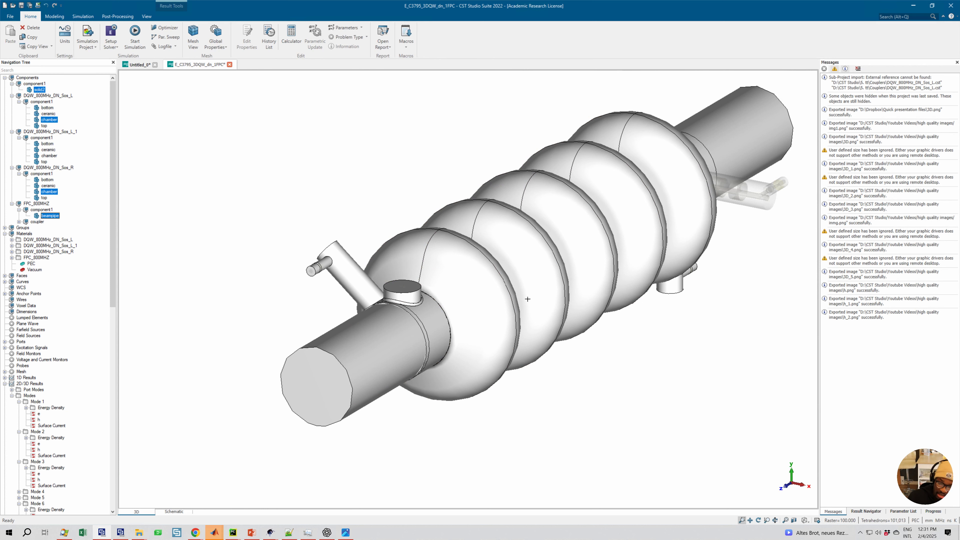
middle_click_drag(658, 197, 624, 224)
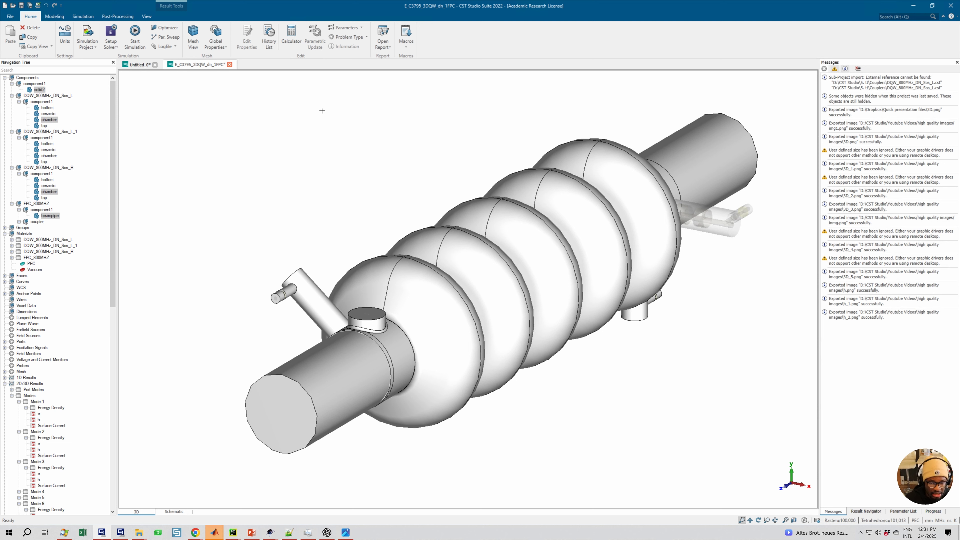
- Try thicker general line widths on the 3D model with a preview, and close the view options without applying them
left_click(147, 16)
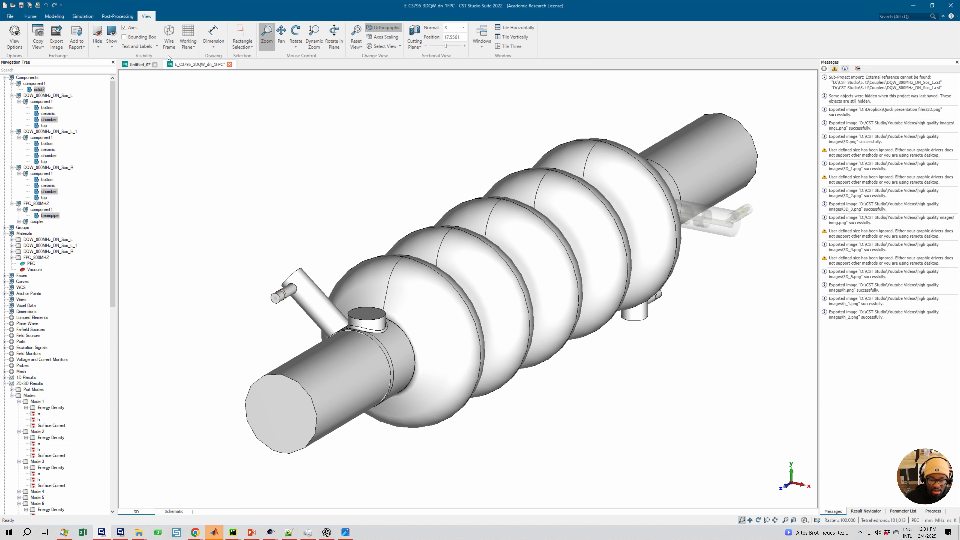
left_click(15, 36)
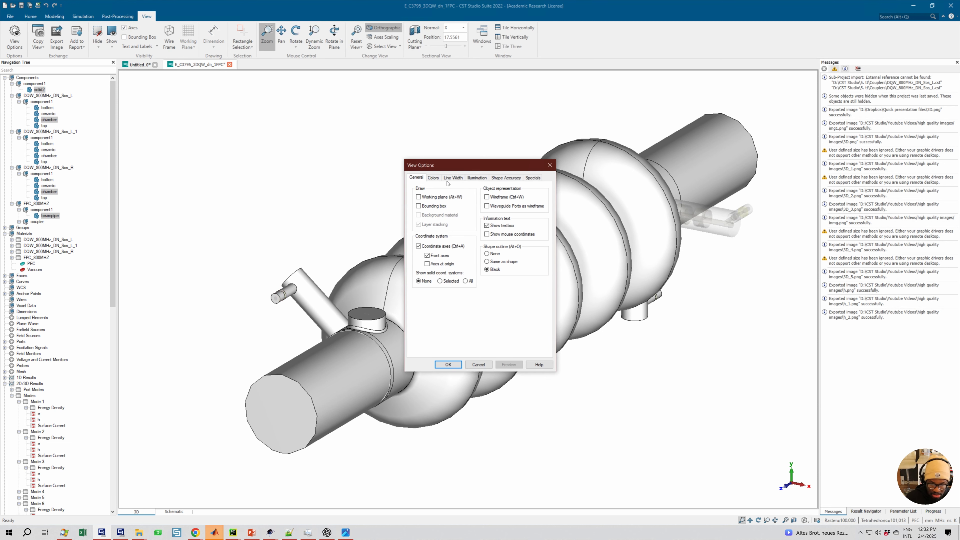
left_click(433, 178)
key("Right")
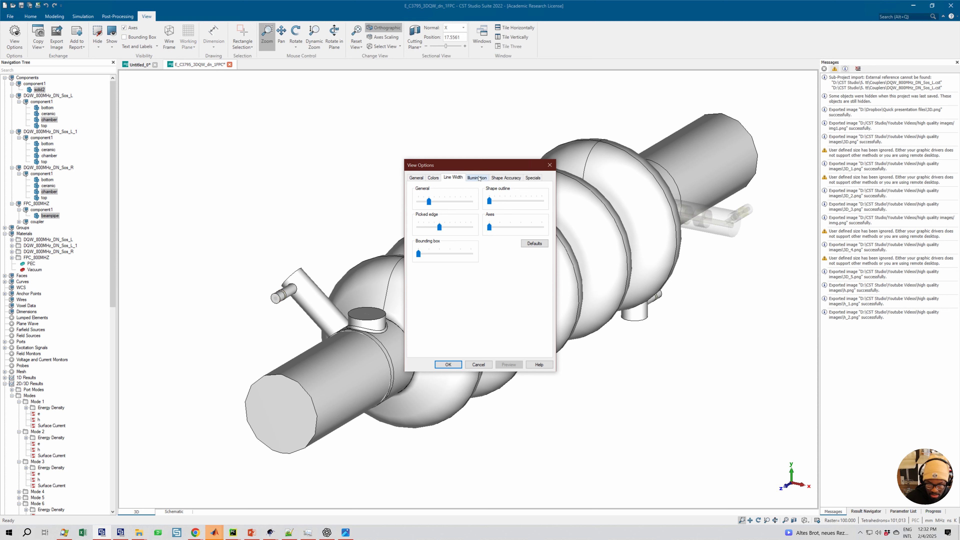
key("Right")
left_click(434, 177)
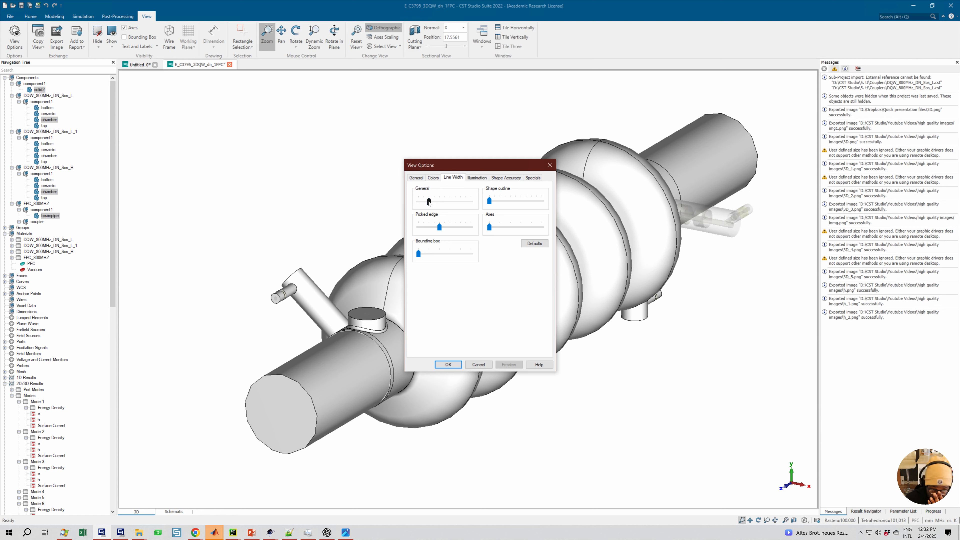
left_click(437, 202)
left_click_drag(437, 202, 460, 201)
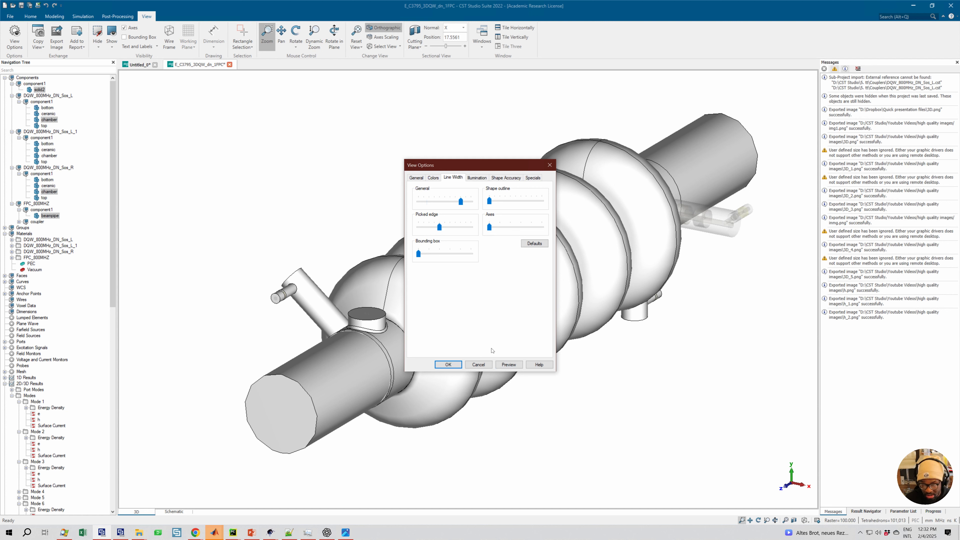
left_click(505, 363)
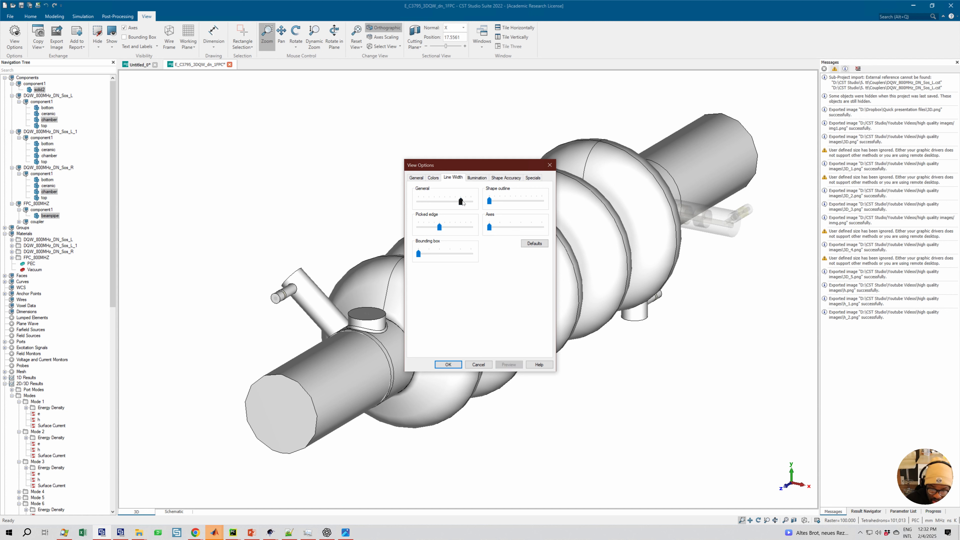
left_click_drag(460, 202, 448, 201)
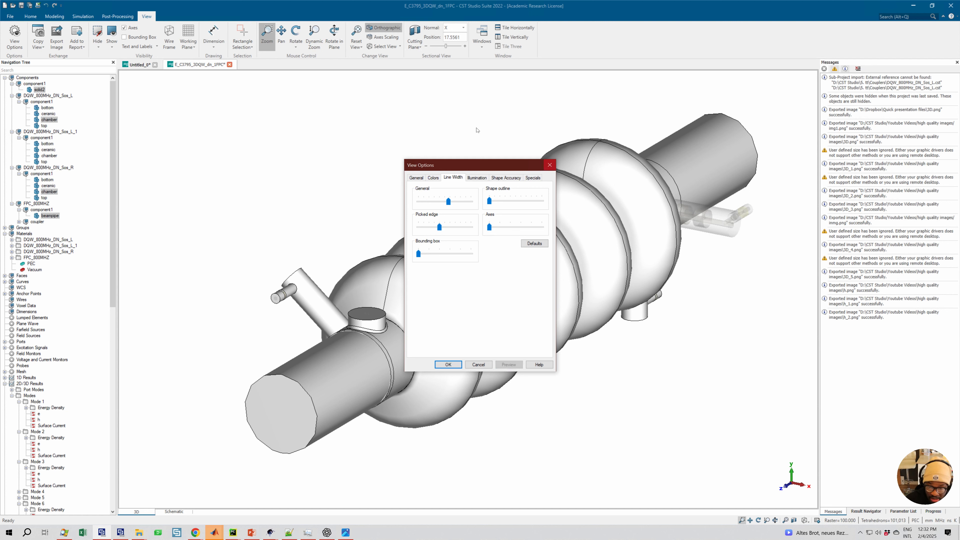
left_click(550, 165)
- Section the 3D model with the cutting plane normal to X and view the cut face straight on
left_click(412, 33)
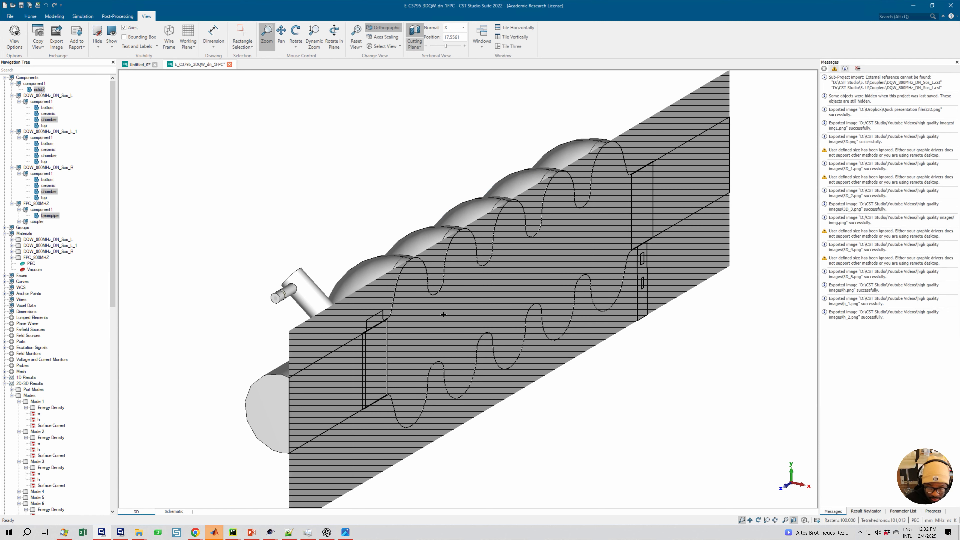
key("6")
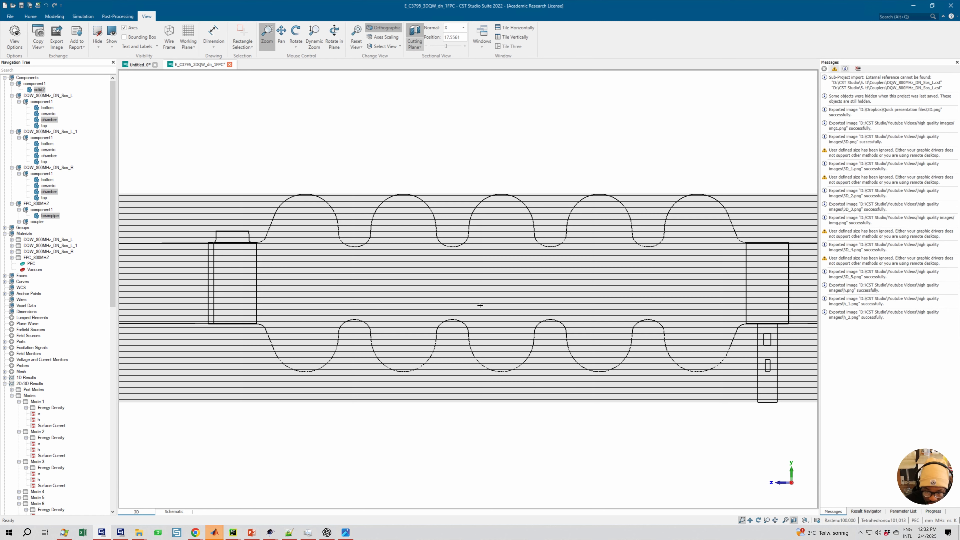
scroll(427, 248, "down", 2)
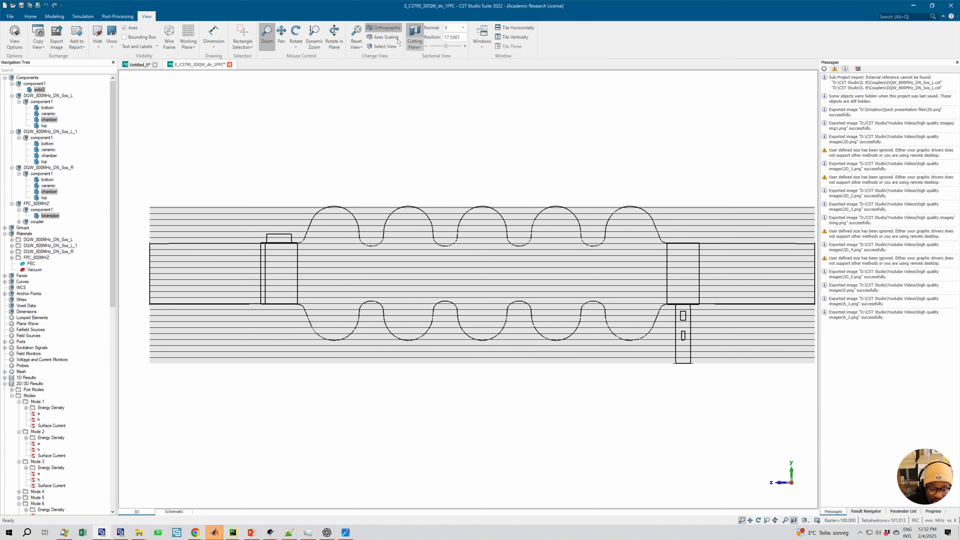
left_click(464, 31)
left_click(464, 31)
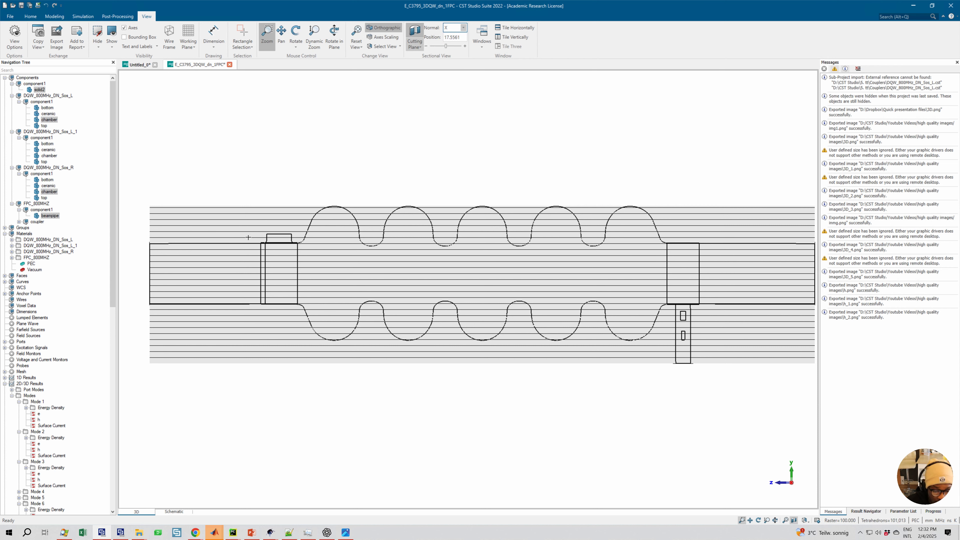
scroll(637, 268, "up", 2)
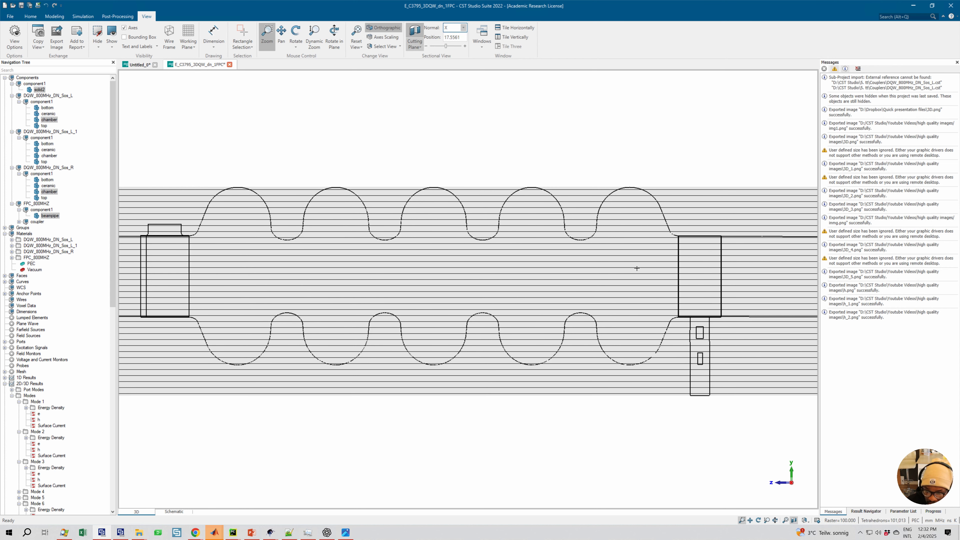
scroll(637, 268, "down", 3)
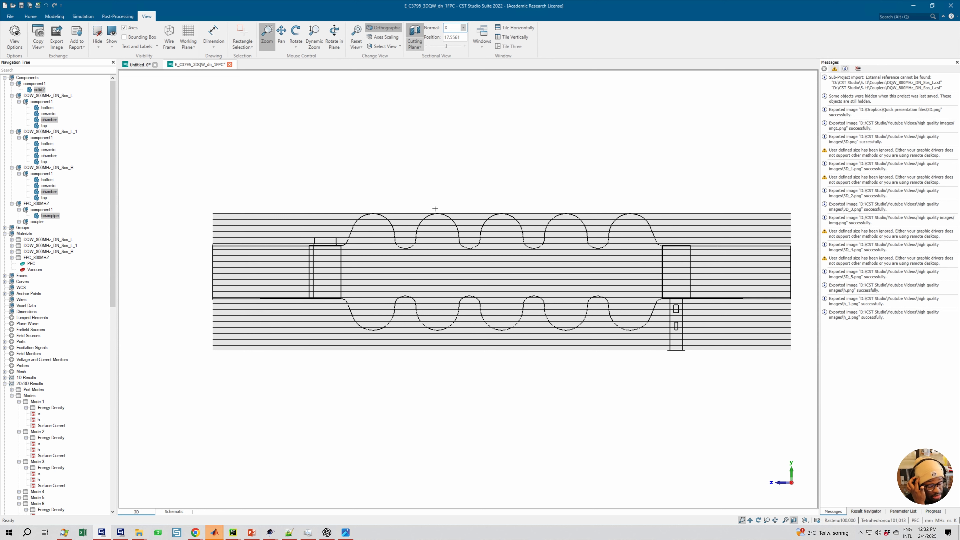
middle_click_drag(448, 253, 405, 239)
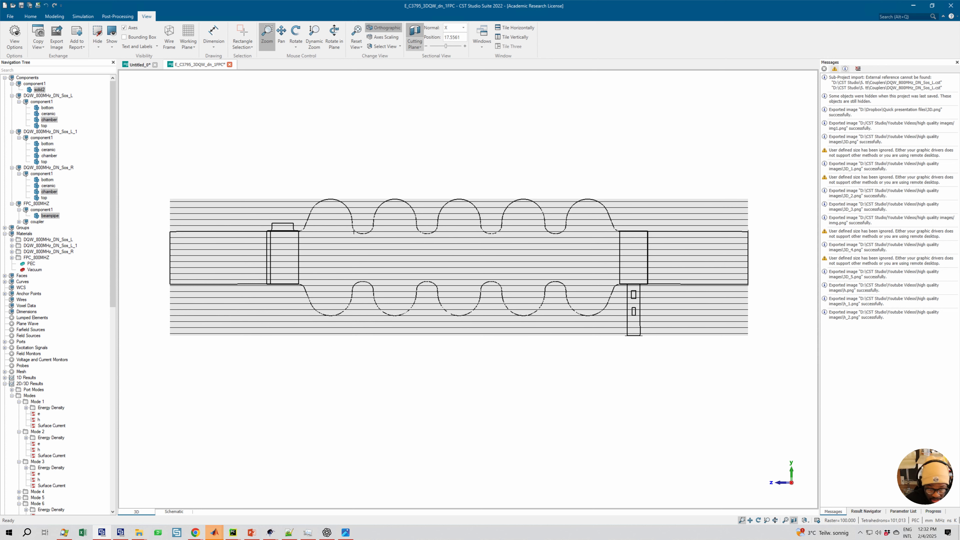
scroll(353, 220, "up", 2)
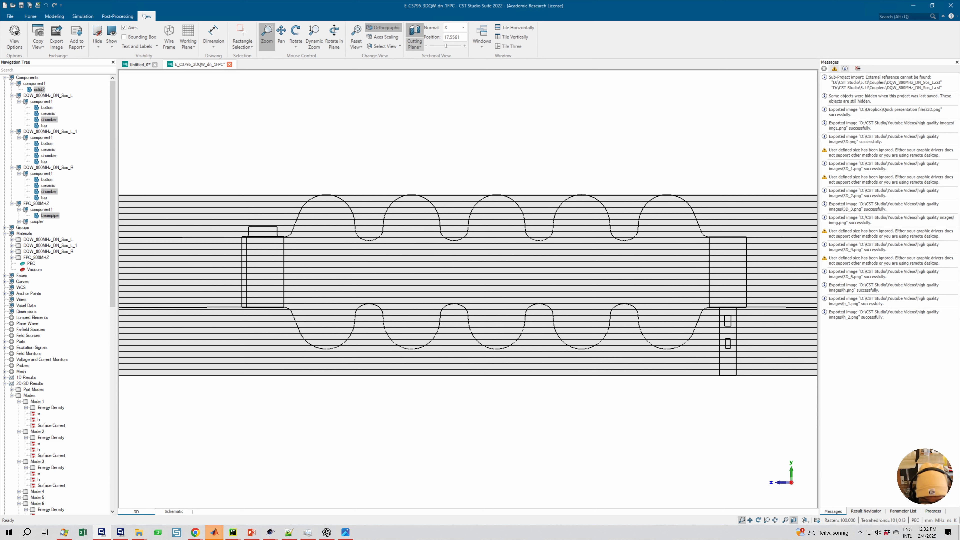
- Raise the general line width to about two thirds and the shape outline width to its maximum, and preview them on the sectioned model
left_click(14, 35)
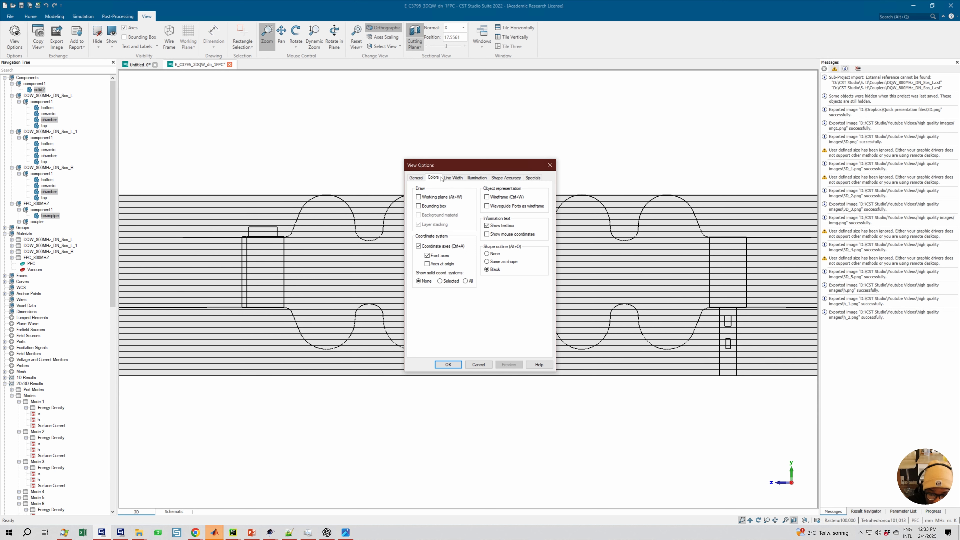
left_click(453, 177)
left_click_drag(429, 201, 454, 201)
left_click(509, 365)
left_click_drag(465, 161, 563, 136)
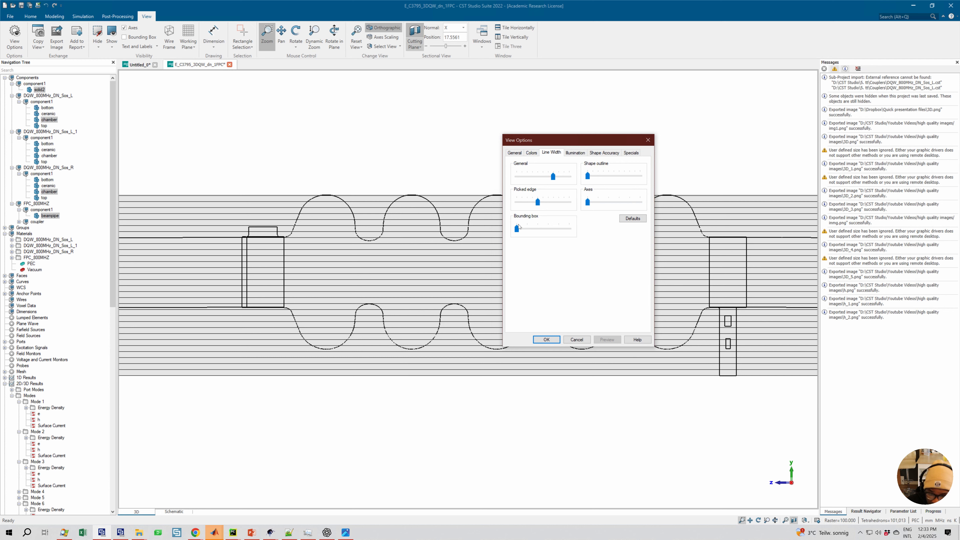
left_click_drag(587, 175, 639, 177)
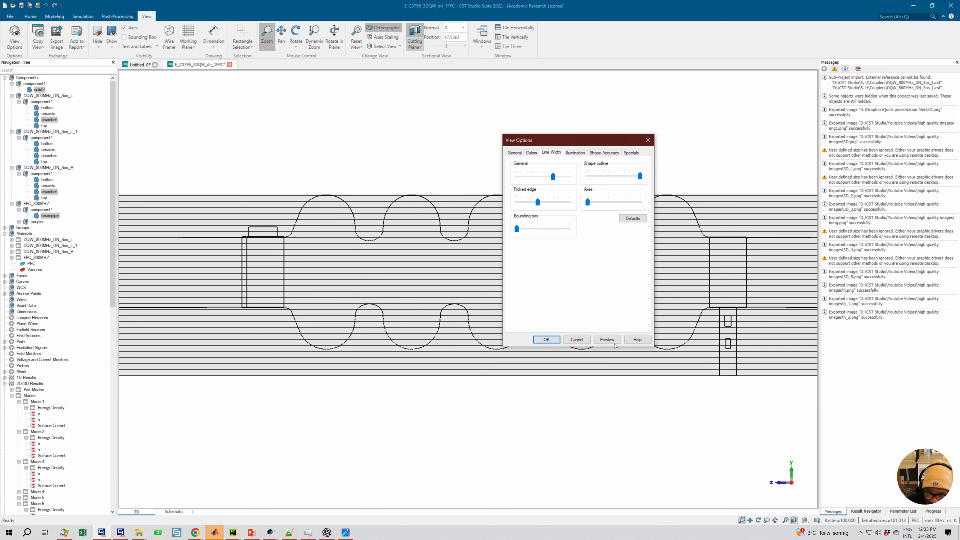
left_click(608, 340)
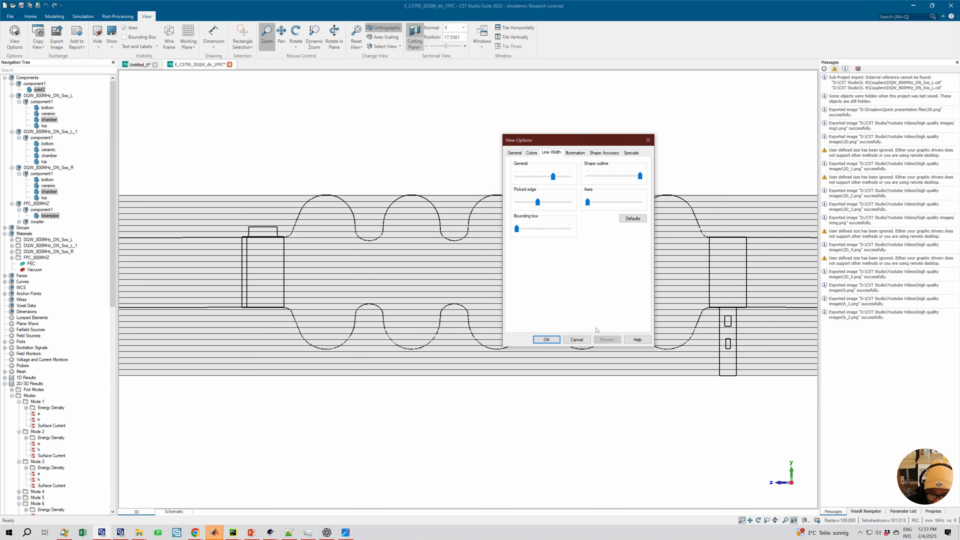
left_click(366, 217)
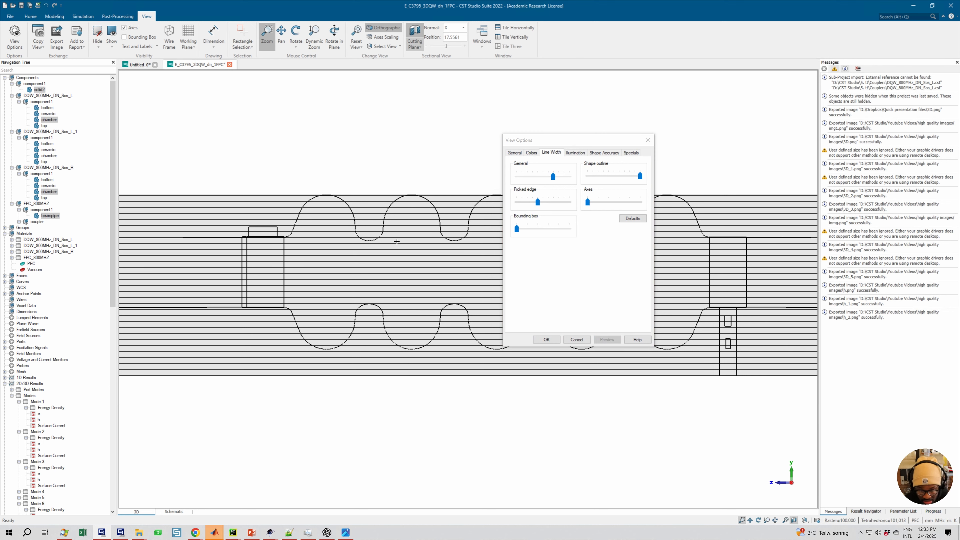
- Examine the thicker outlines on the sectioned cavity in perspective and straight on to the cut face
key("space")
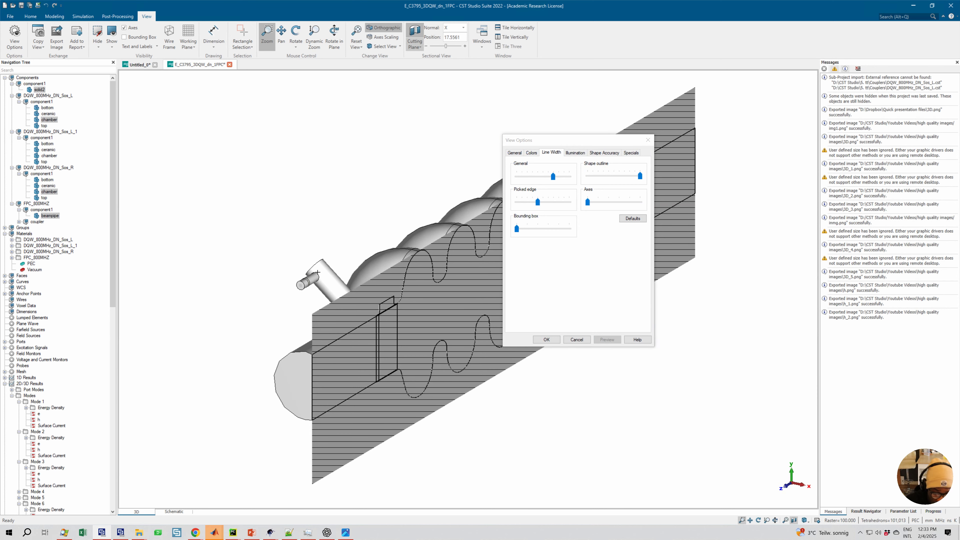
scroll(338, 250, "up", 2)
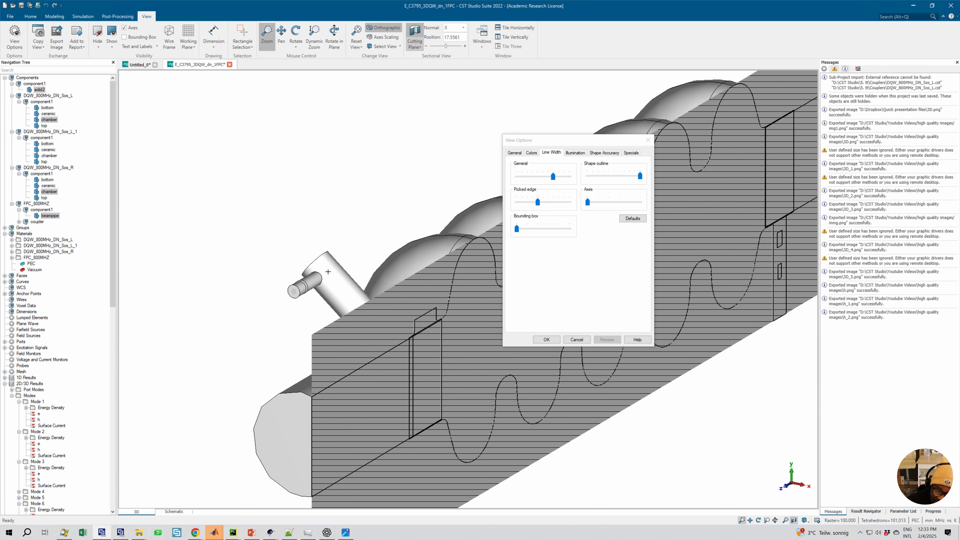
middle_click_drag(295, 307, 303, 268)
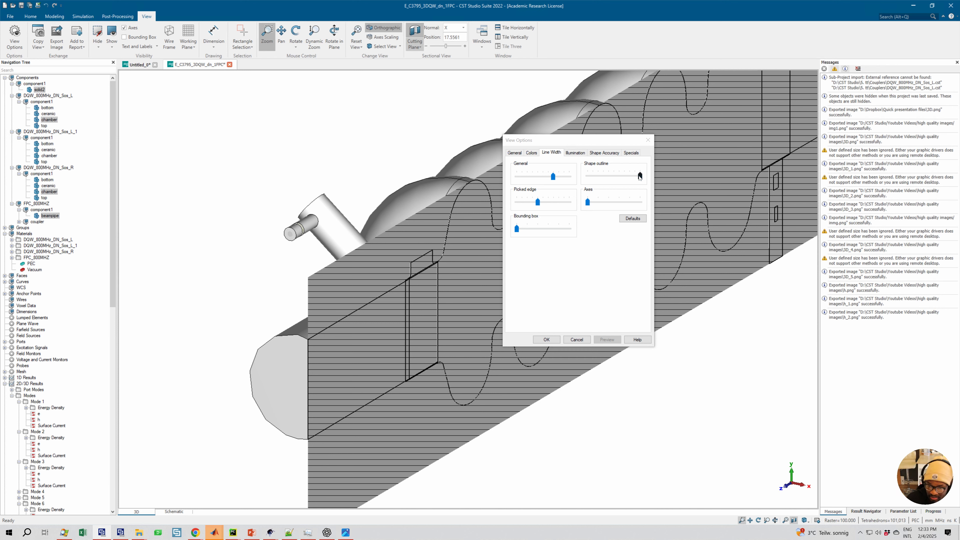
left_click(640, 175)
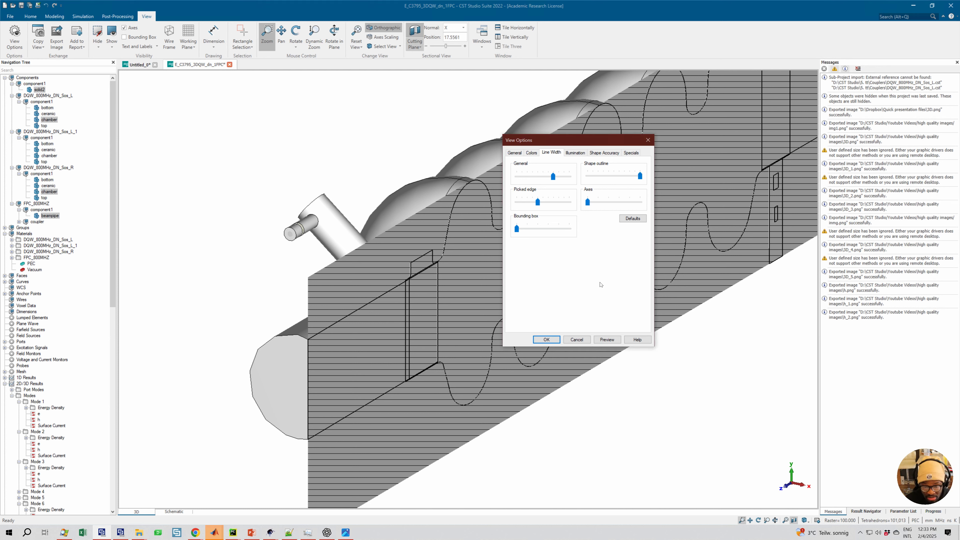
left_click(483, 346)
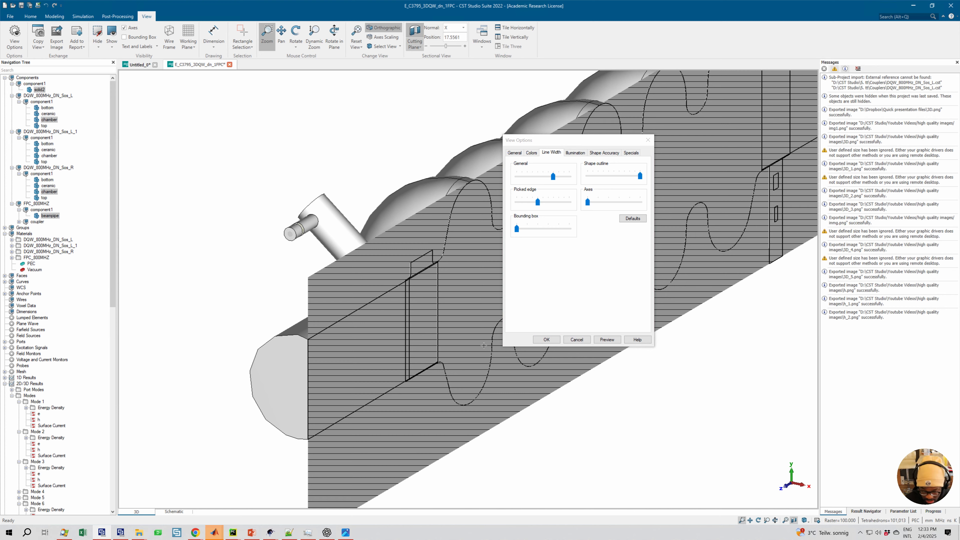
key("6")
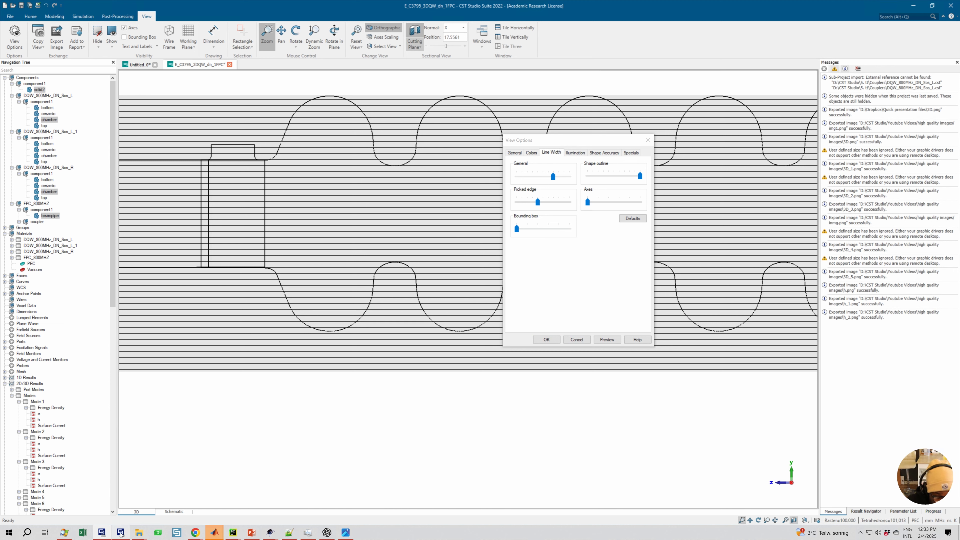
- Switch to File Explorer and browse from the high quality images folder to the S. tt folder under CST Studio
mouse_move(138, 537)
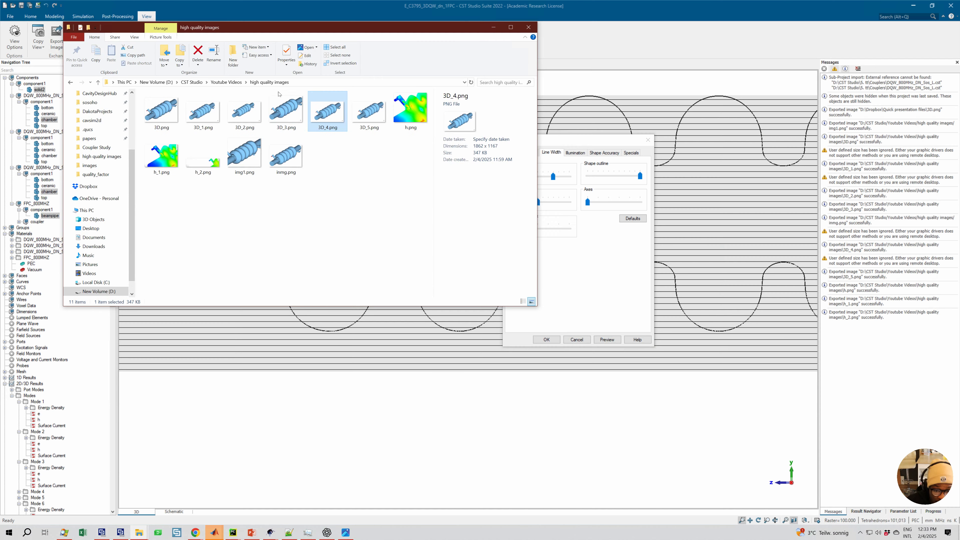
left_click(226, 82)
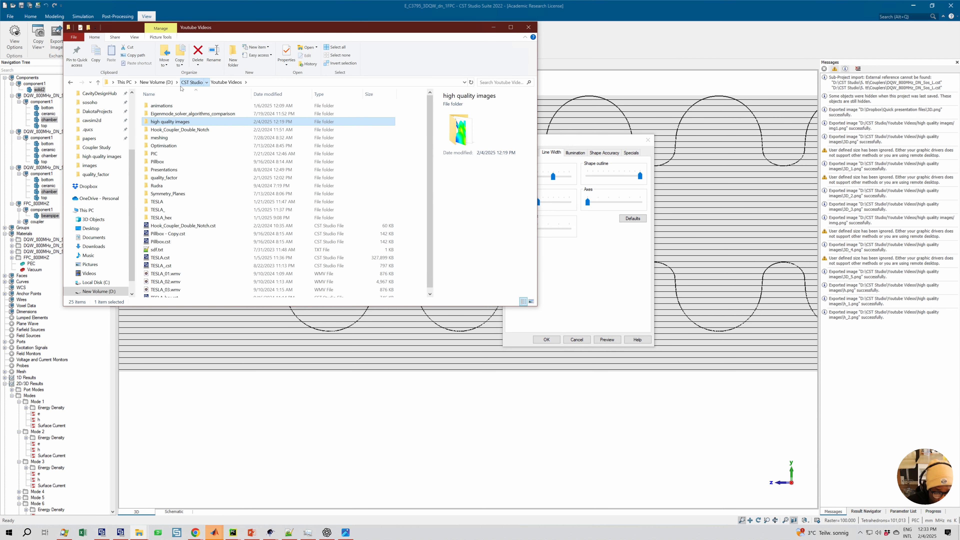
scroll(159, 152, "up", 4)
left_click(159, 138)
double_click(159, 137)
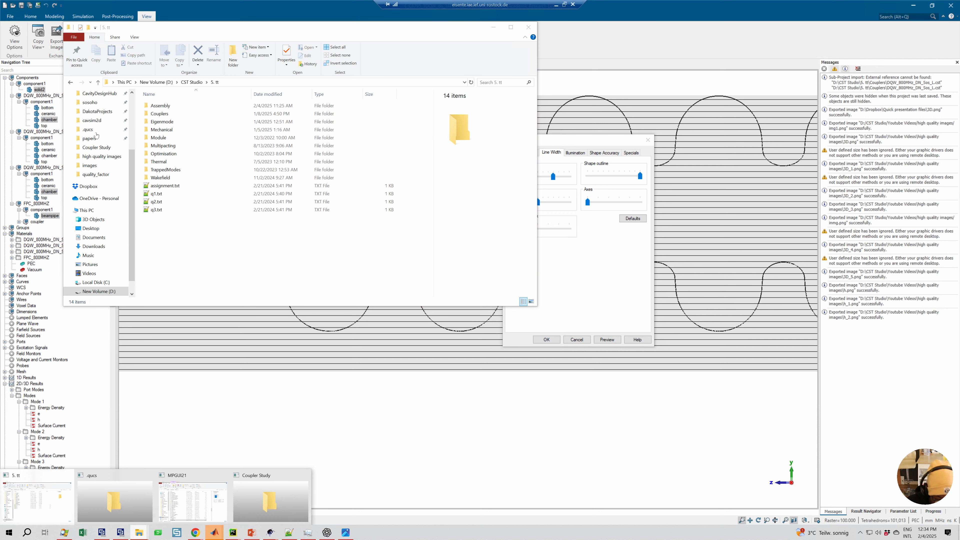
- Open the image C3795_kb_4.509_pressure_displacement_colorbar.png from the Quick presentation files folder
scroll(95, 125, "up", 2)
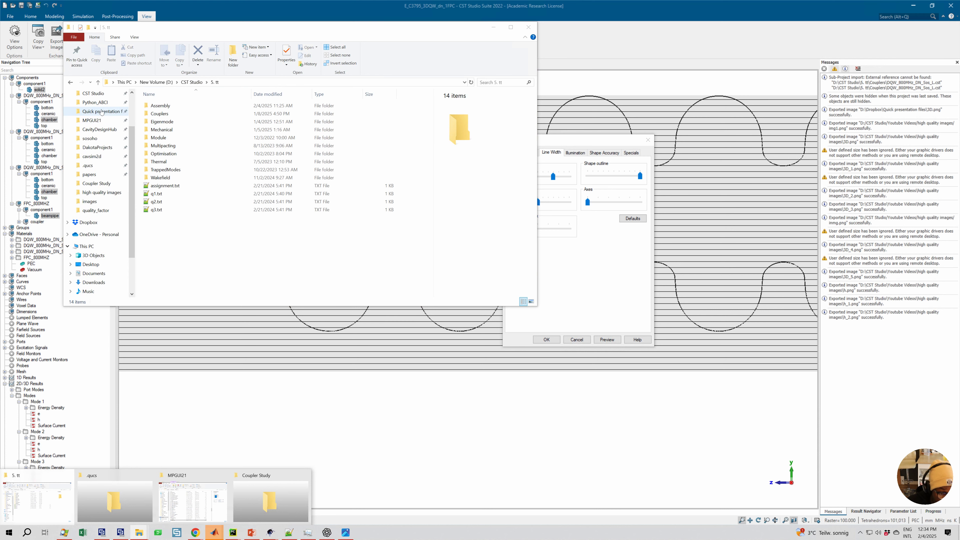
left_click(100, 112)
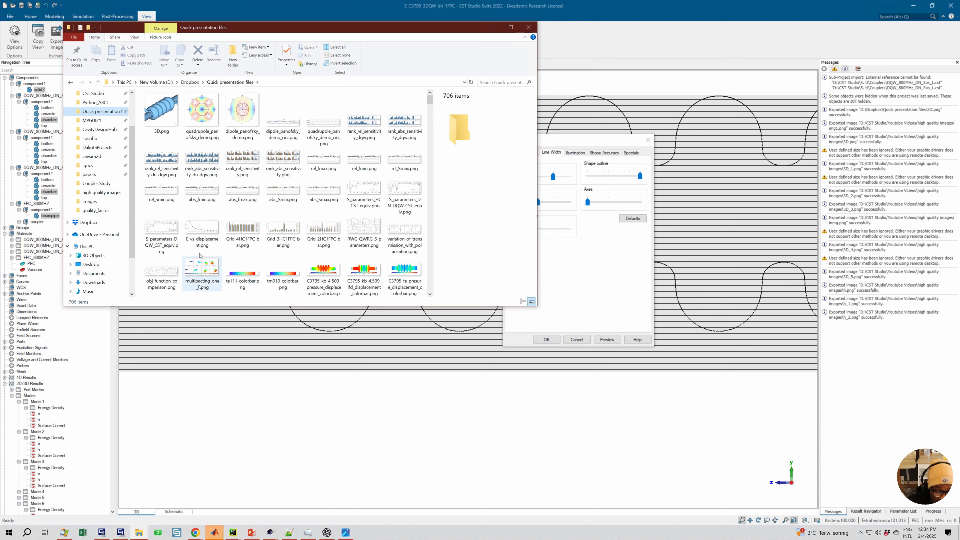
scroll(296, 202, "down", 3)
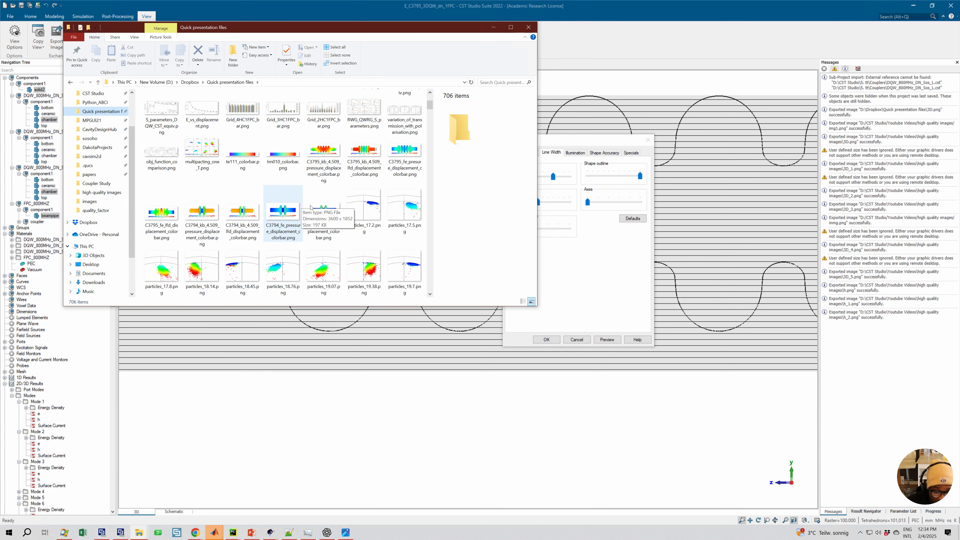
double_click(328, 145)
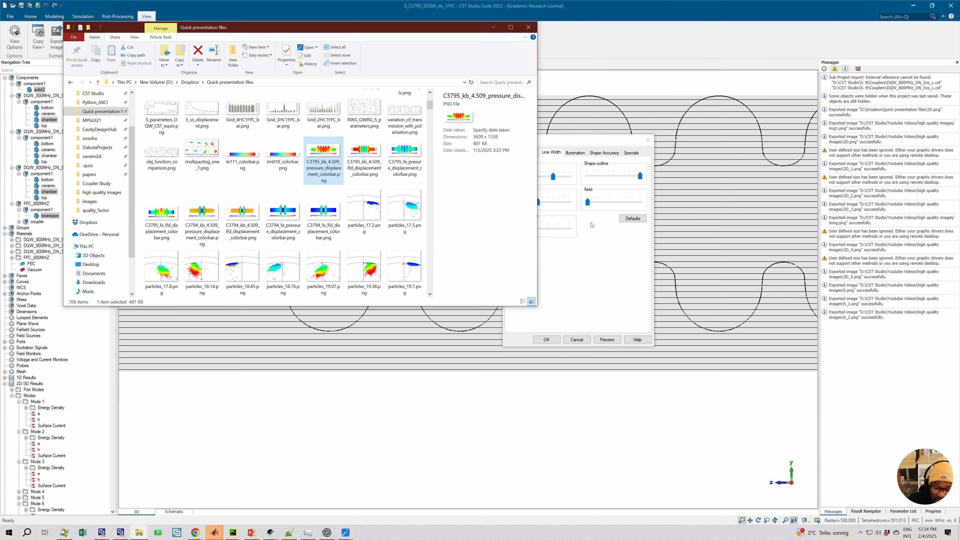
- Return to CST Studio Suite and review the Shape Accuracy and Specials view options
left_click(599, 247)
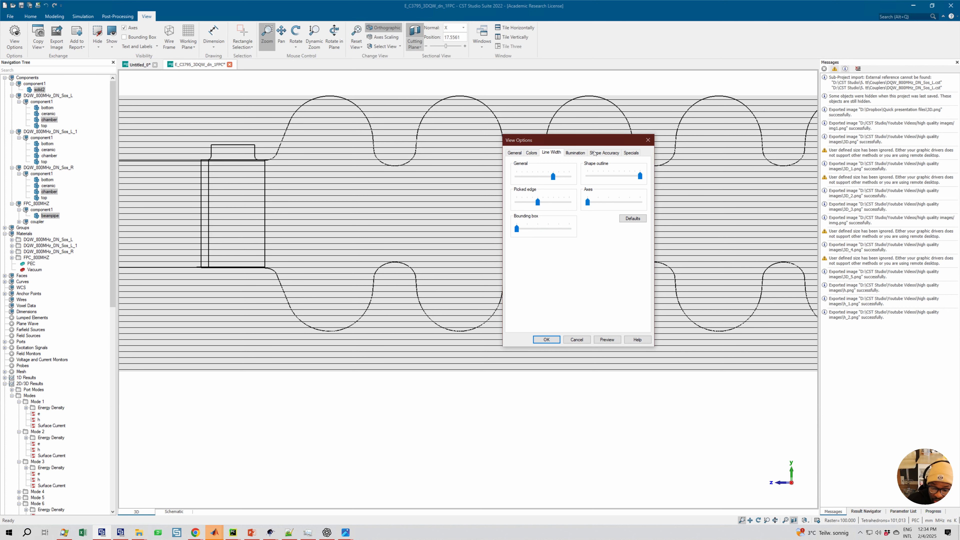
left_click(604, 152)
left_click(631, 152)
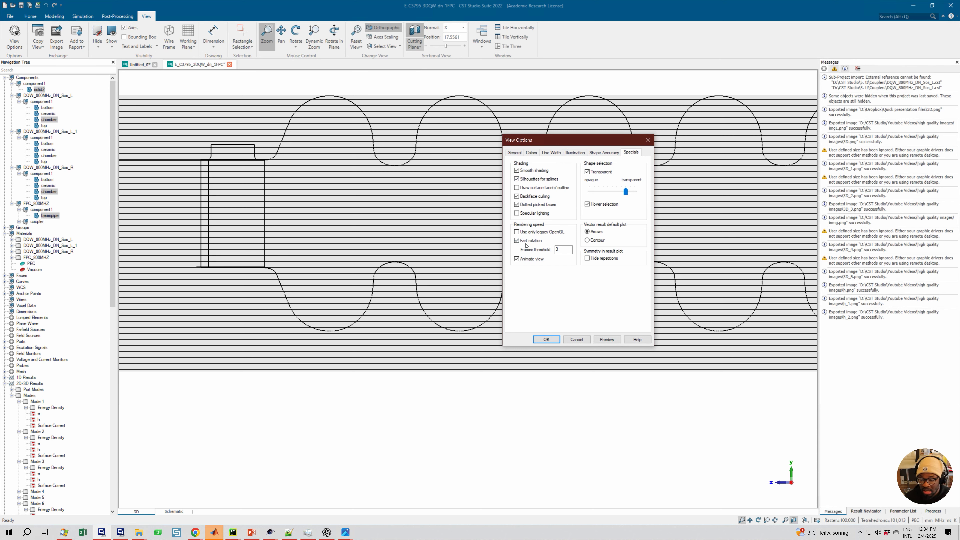
- Switch to the open pressure displacement image, examine its cavity outlines and colour bar, and close it
left_click(345, 533)
left_click(404, 504)
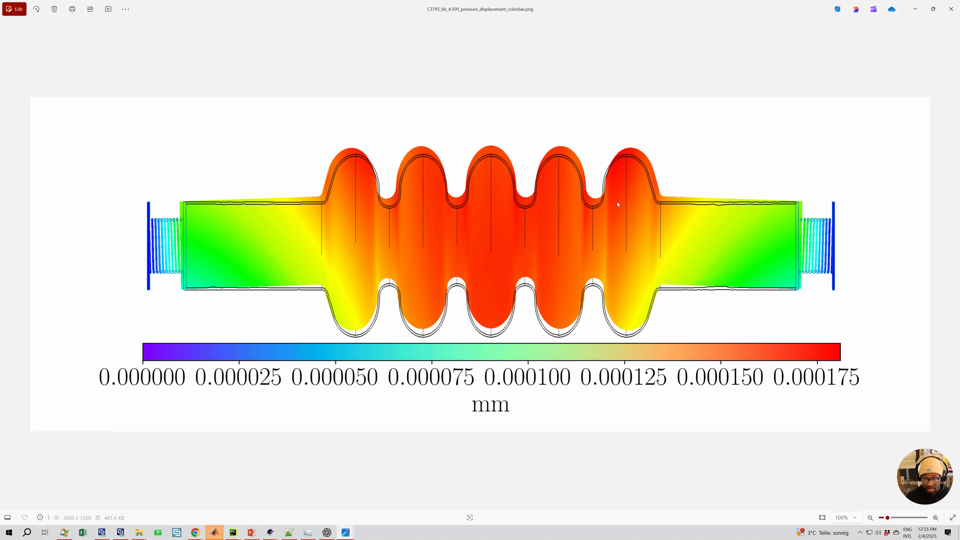
left_click(951, 9)
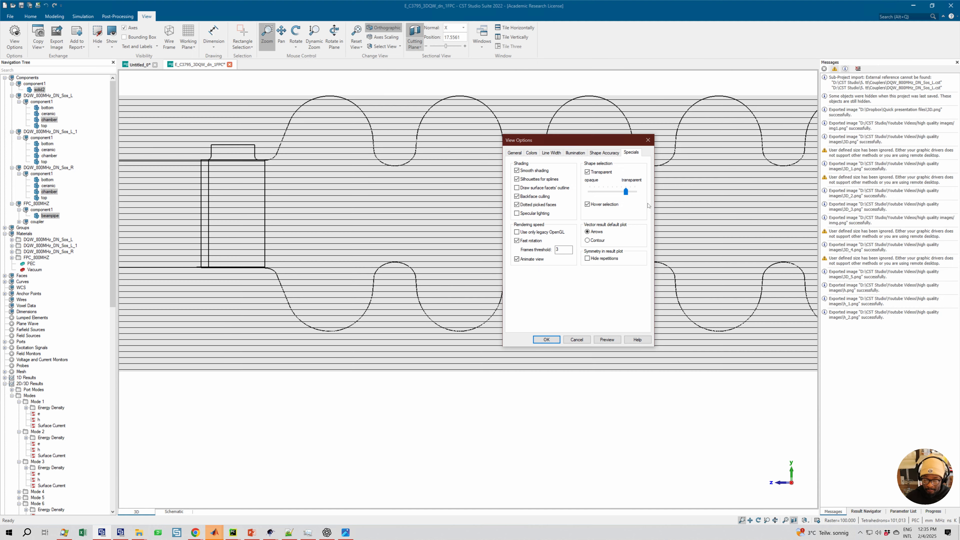
- Close the view options without applying them, and turn off the cutting plane to show the whole cavity in perspective
left_click(607, 154)
left_click(648, 140)
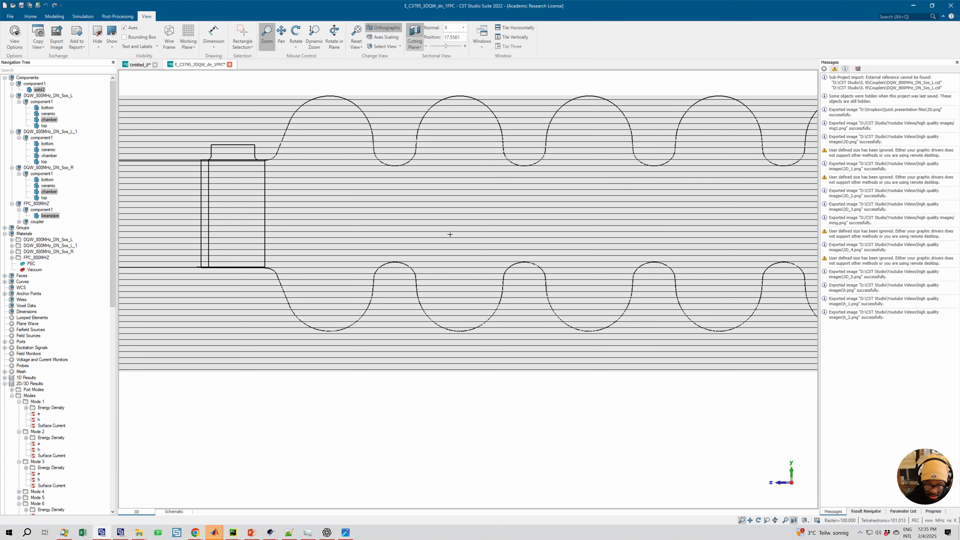
key("0")
scroll(459, 250, "down", 2)
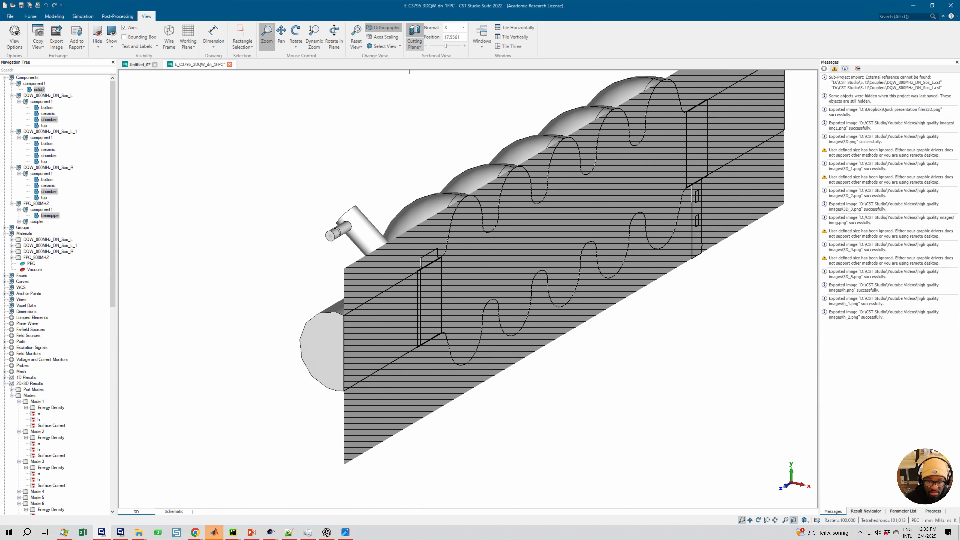
left_click(412, 36)
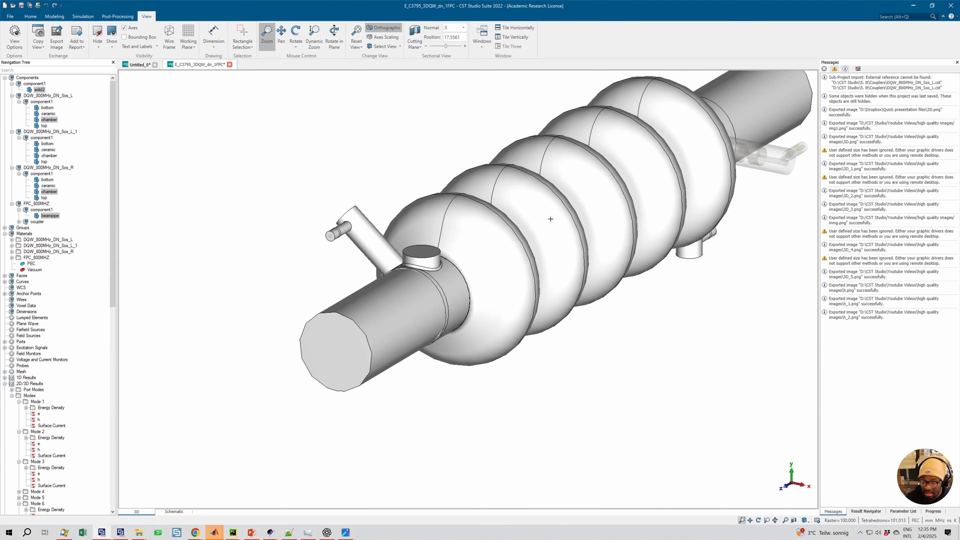
- Select the electric field (e) result of Mode 1 for plotting on the centred model
middle_click_drag(511, 244, 488, 267)
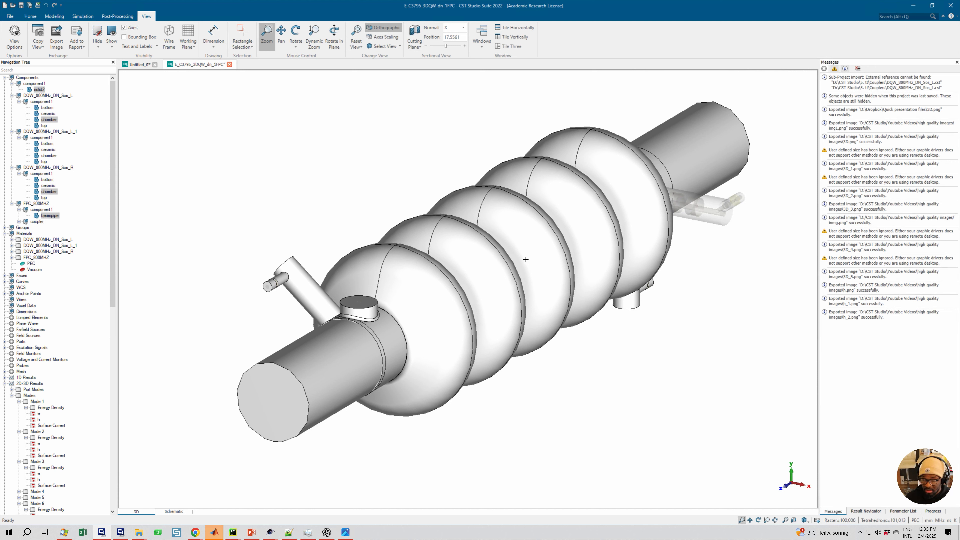
left_click(38, 414)
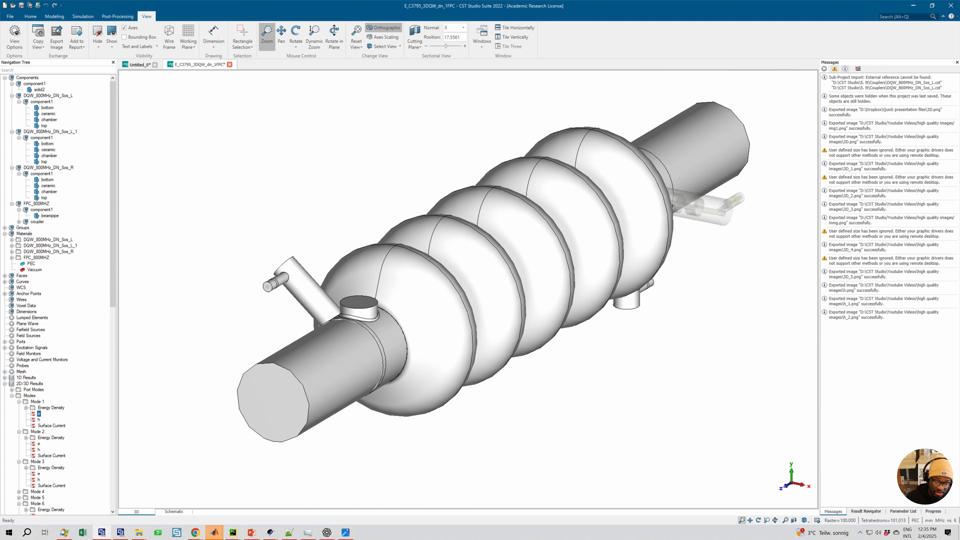